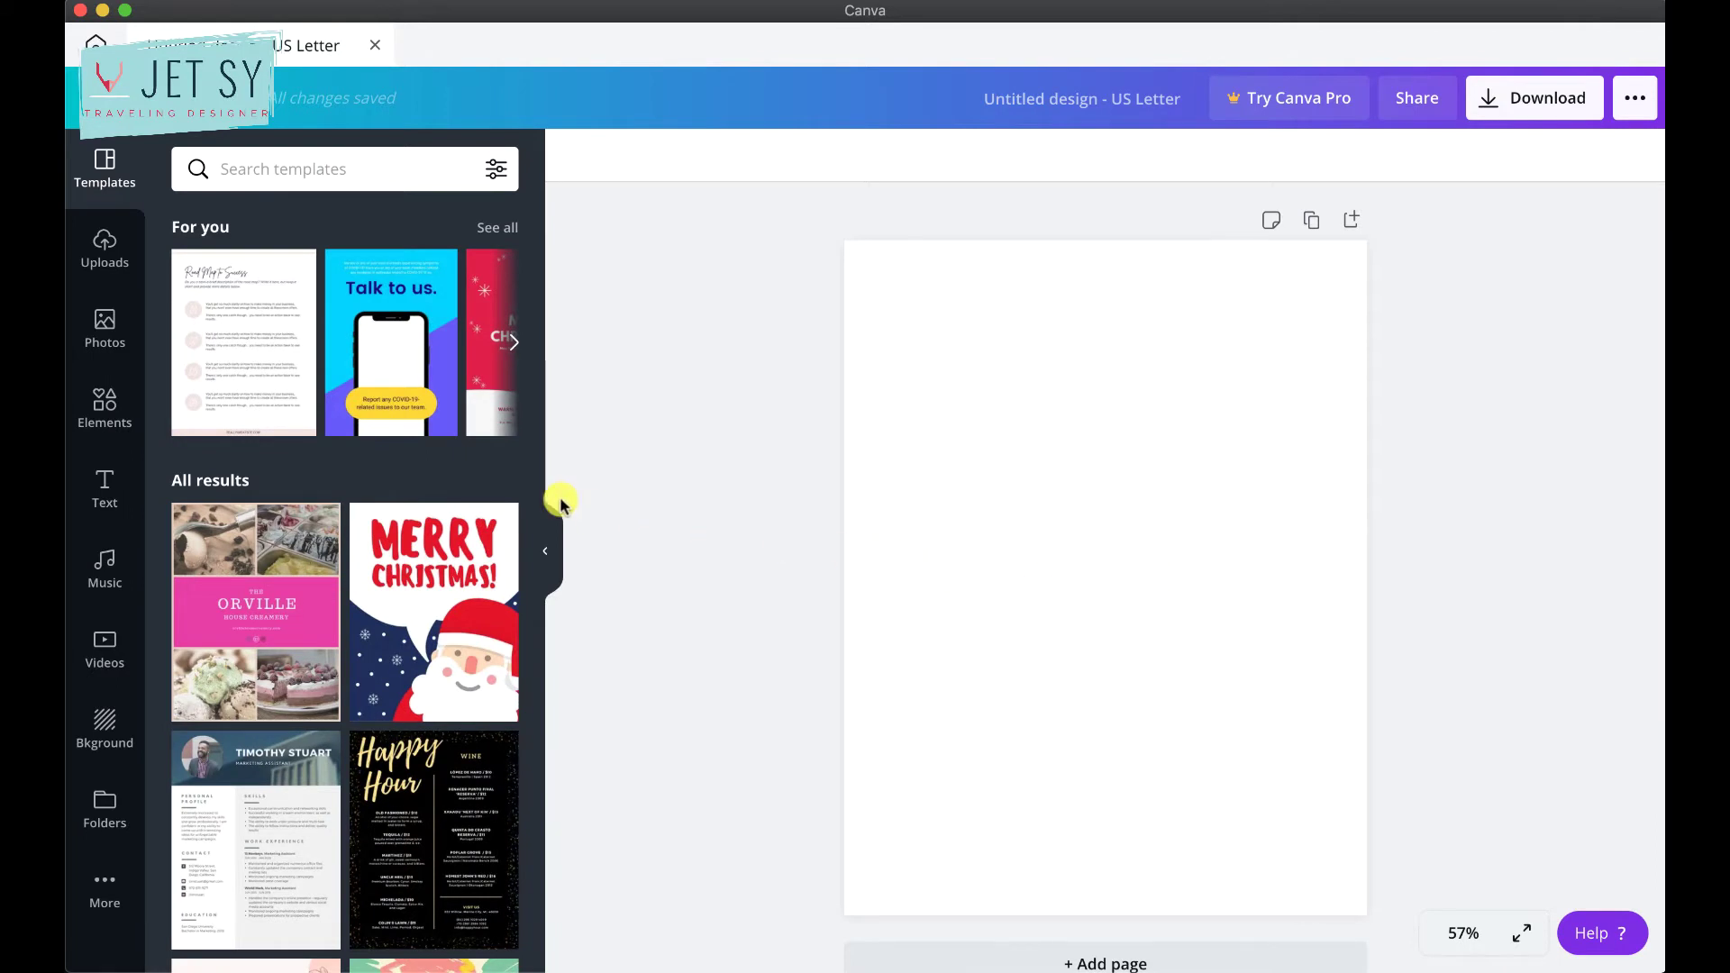
# Search the elements library for "border".
pyautogui.click(105, 403)
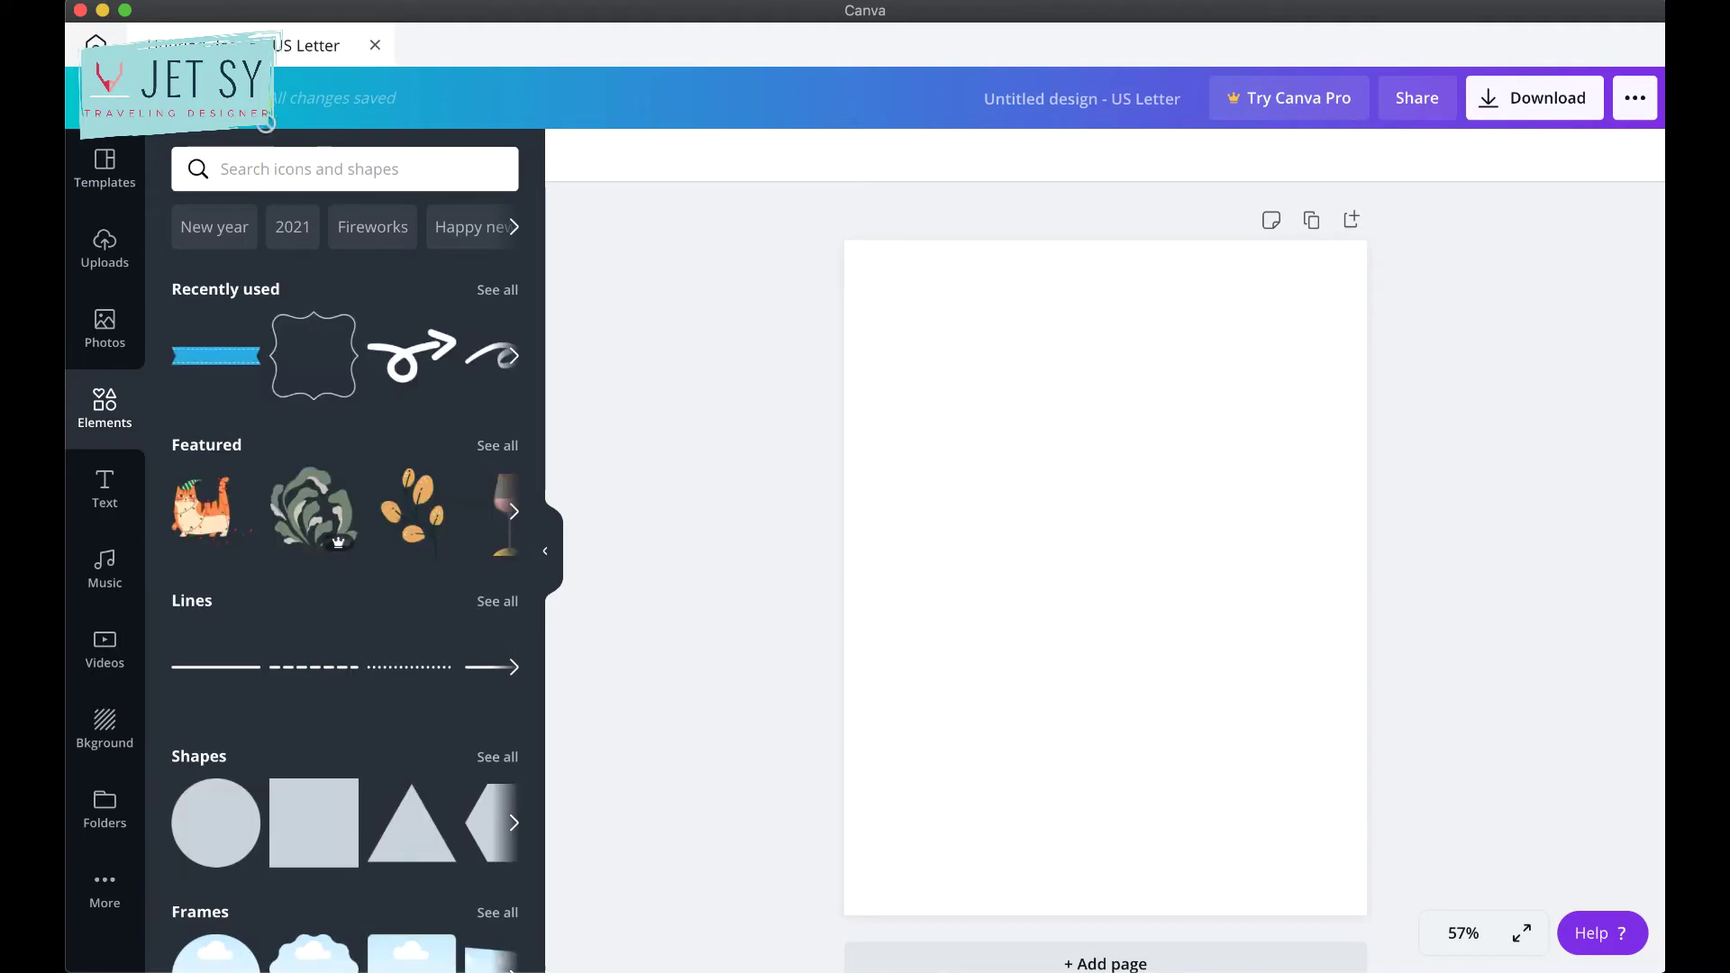
pyautogui.click(288, 170)
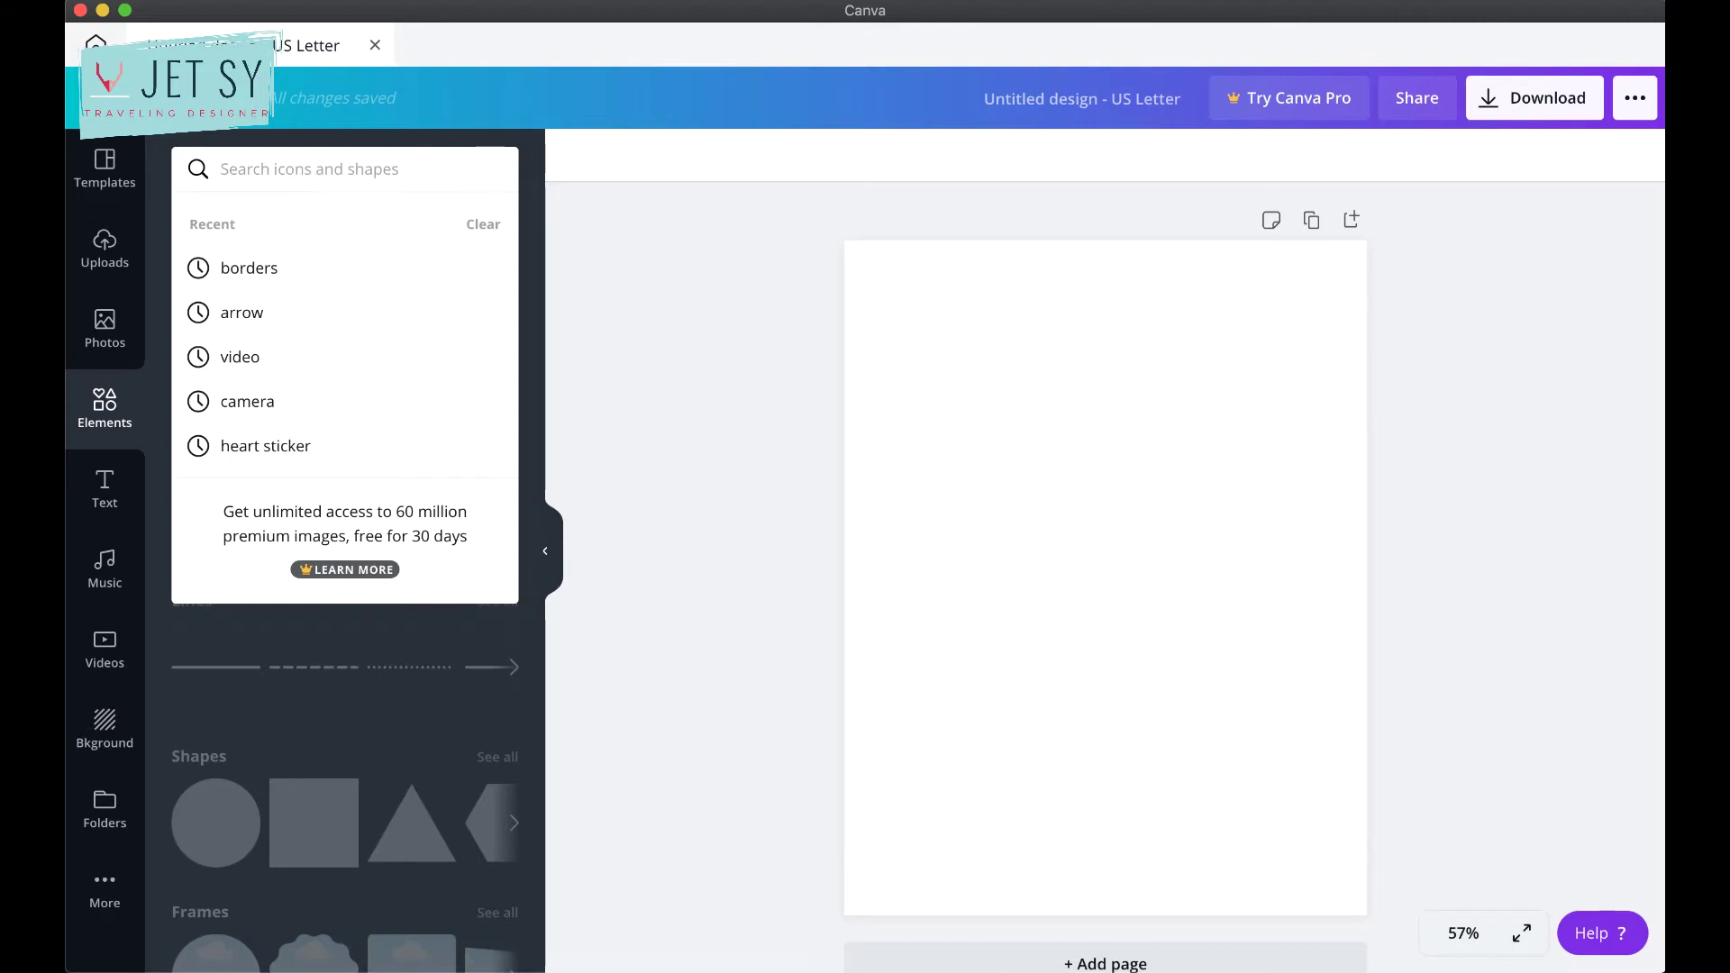
pyautogui.write('border')
pyautogui.press('Return')
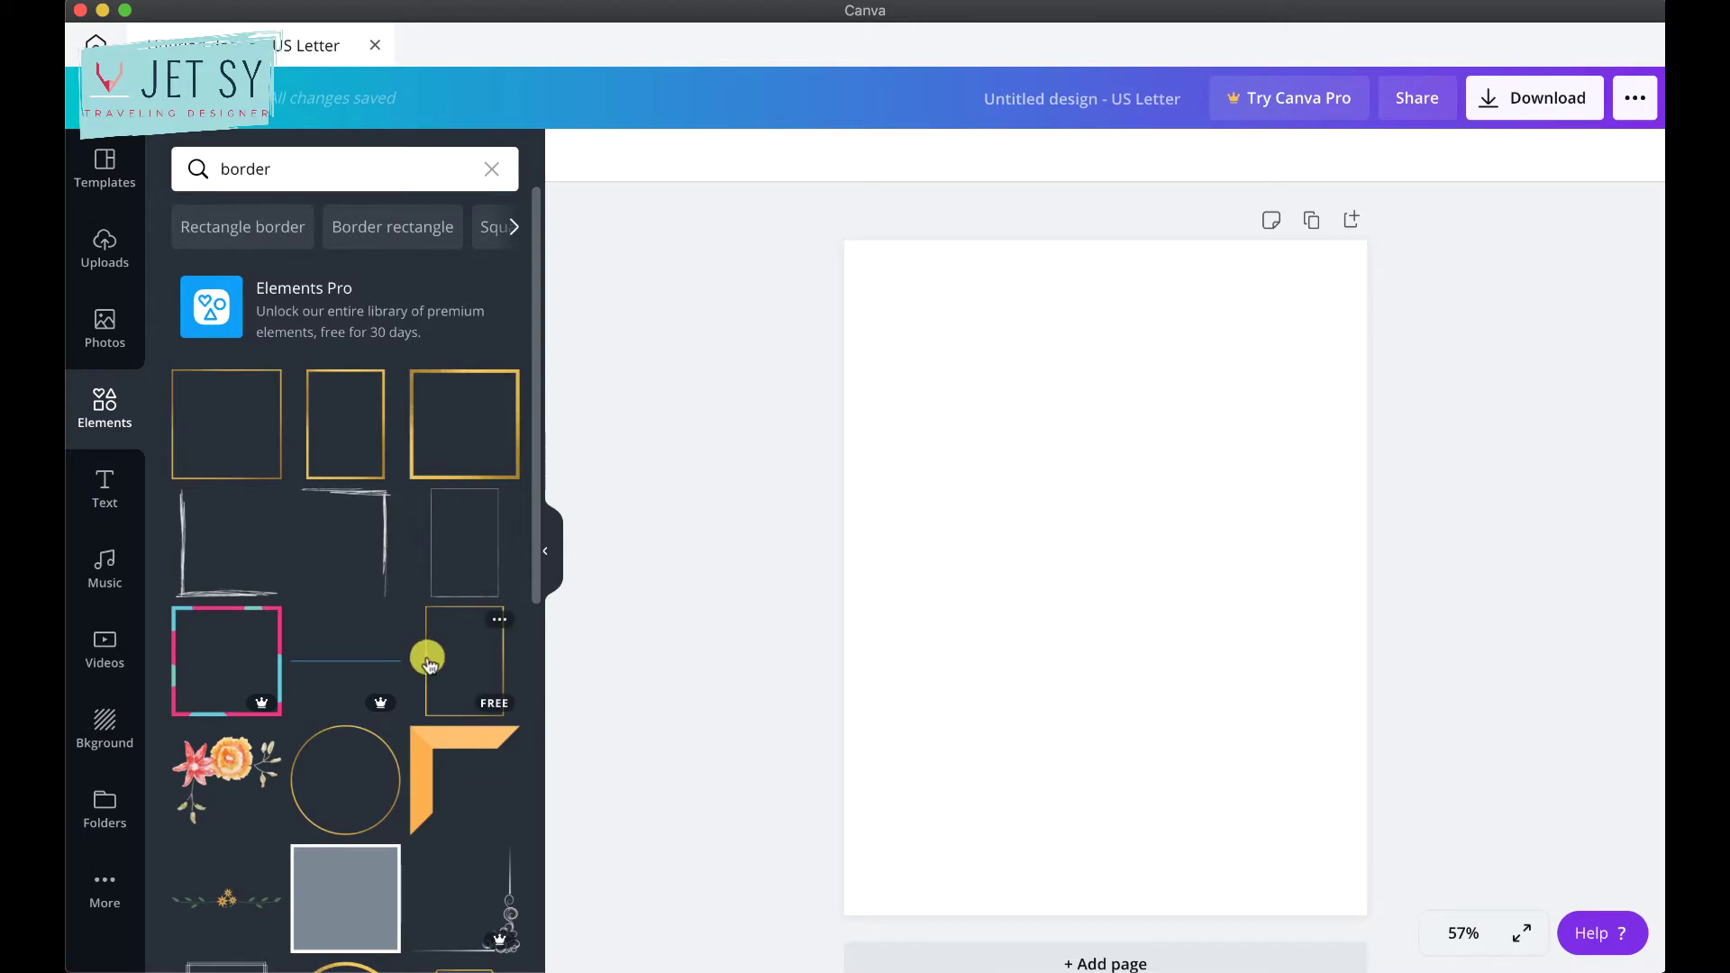
# Find the free square border with a thin wavy outline and add it to the page.
pyautogui.scroll(-10, 427, 662)
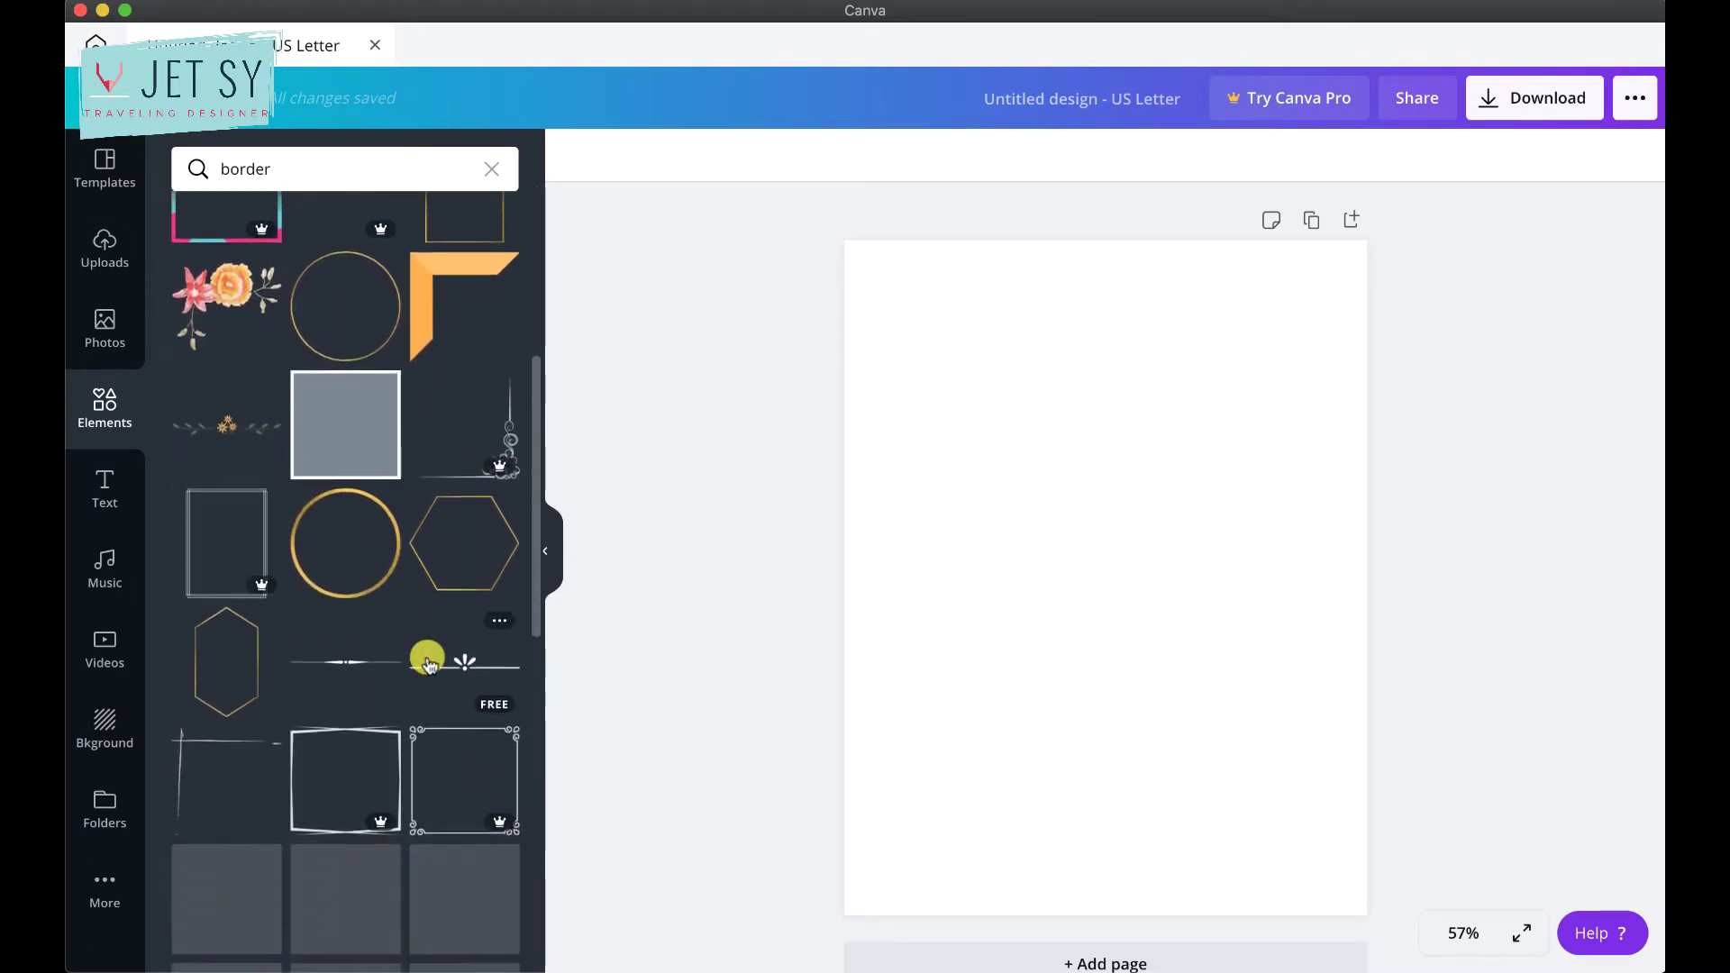
pyautogui.scroll(-2, 427, 663)
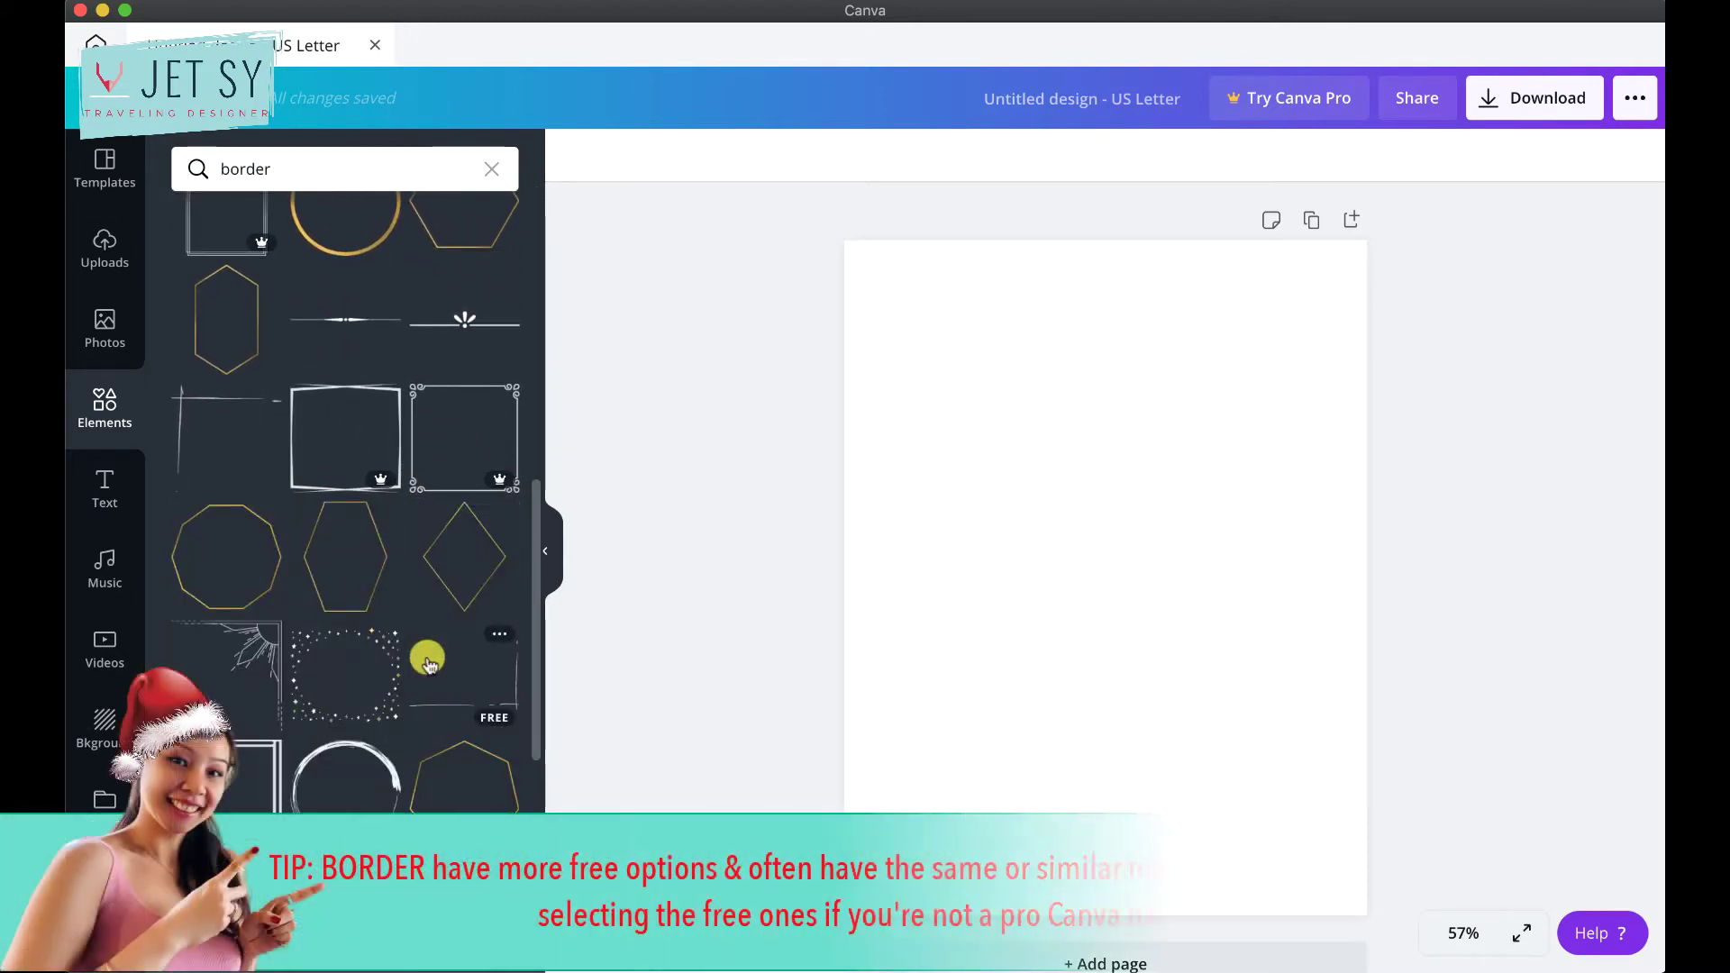
pyautogui.scroll(-3, 427, 663)
pyautogui.scroll(-10, 427, 662)
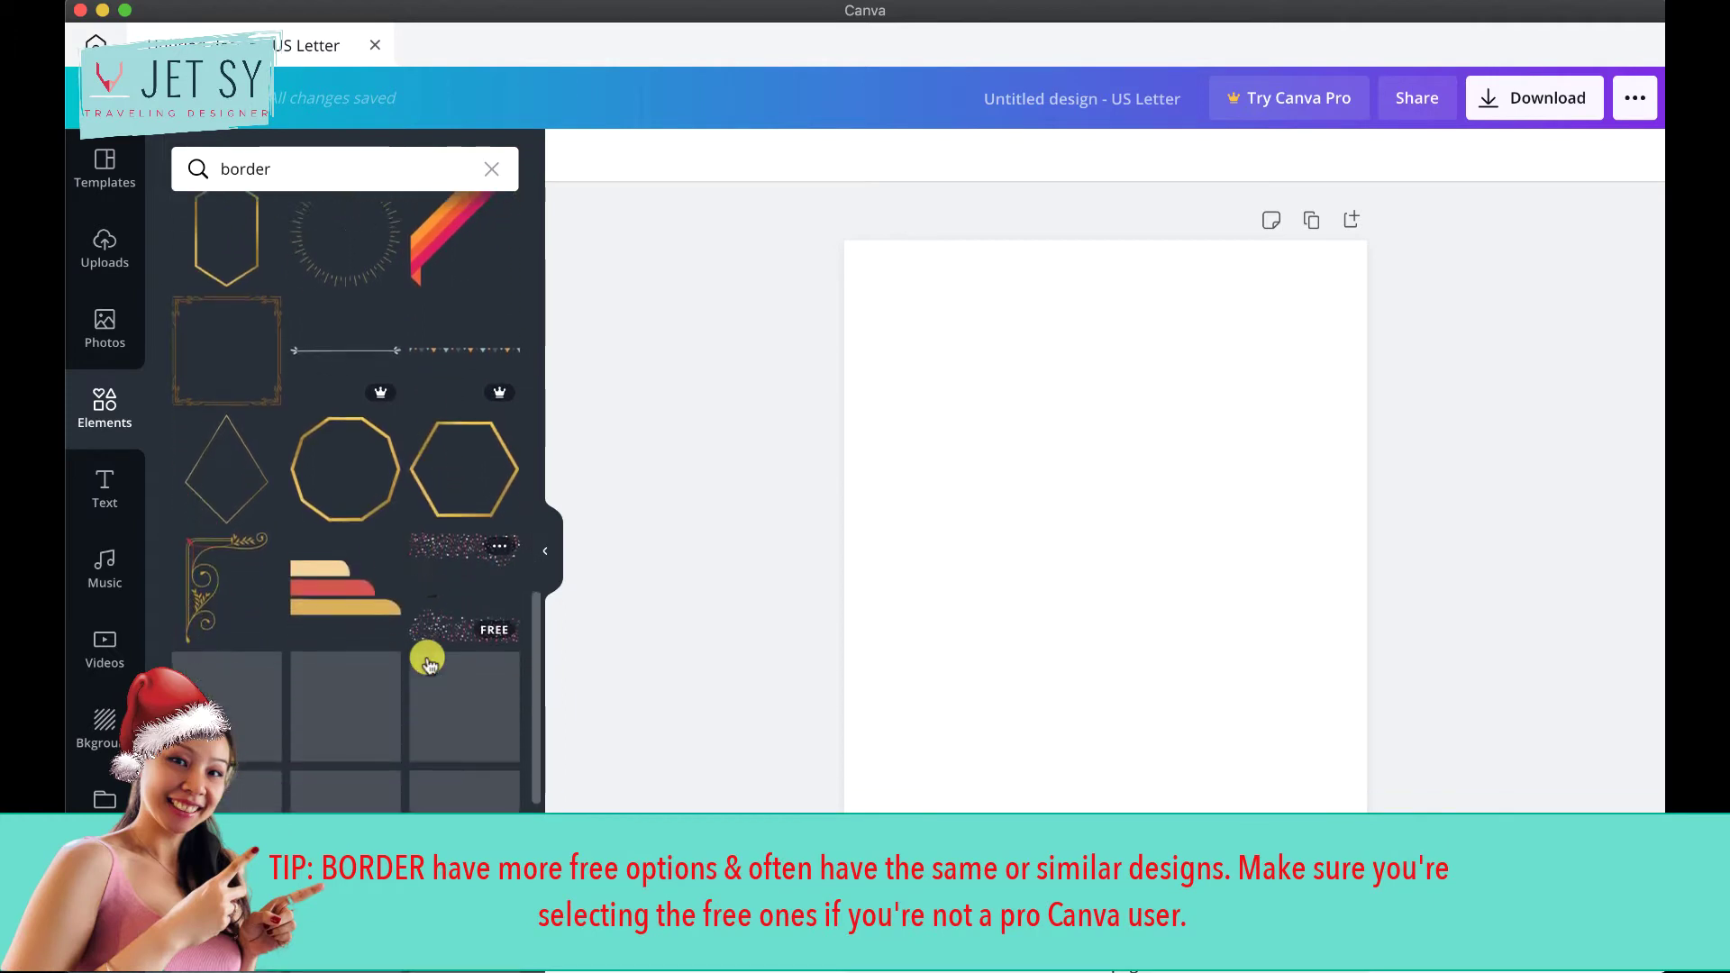
pyautogui.scroll(-2, 427, 663)
pyautogui.scroll(-3, 427, 662)
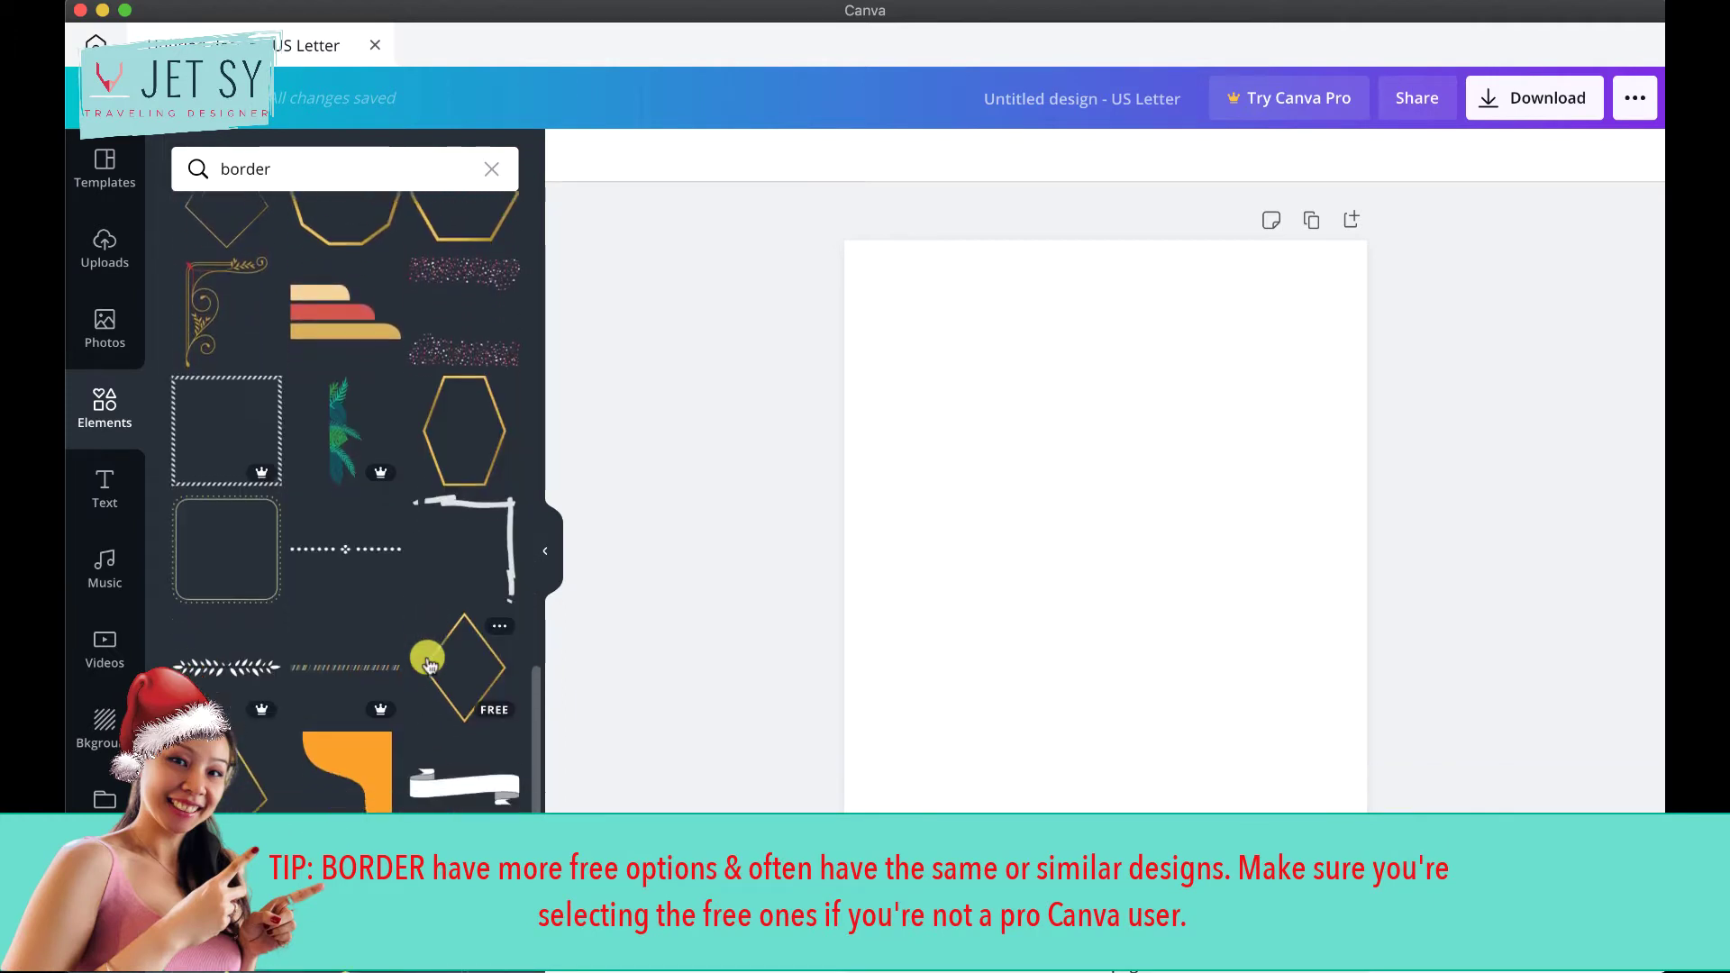
pyautogui.scroll(-4, 427, 662)
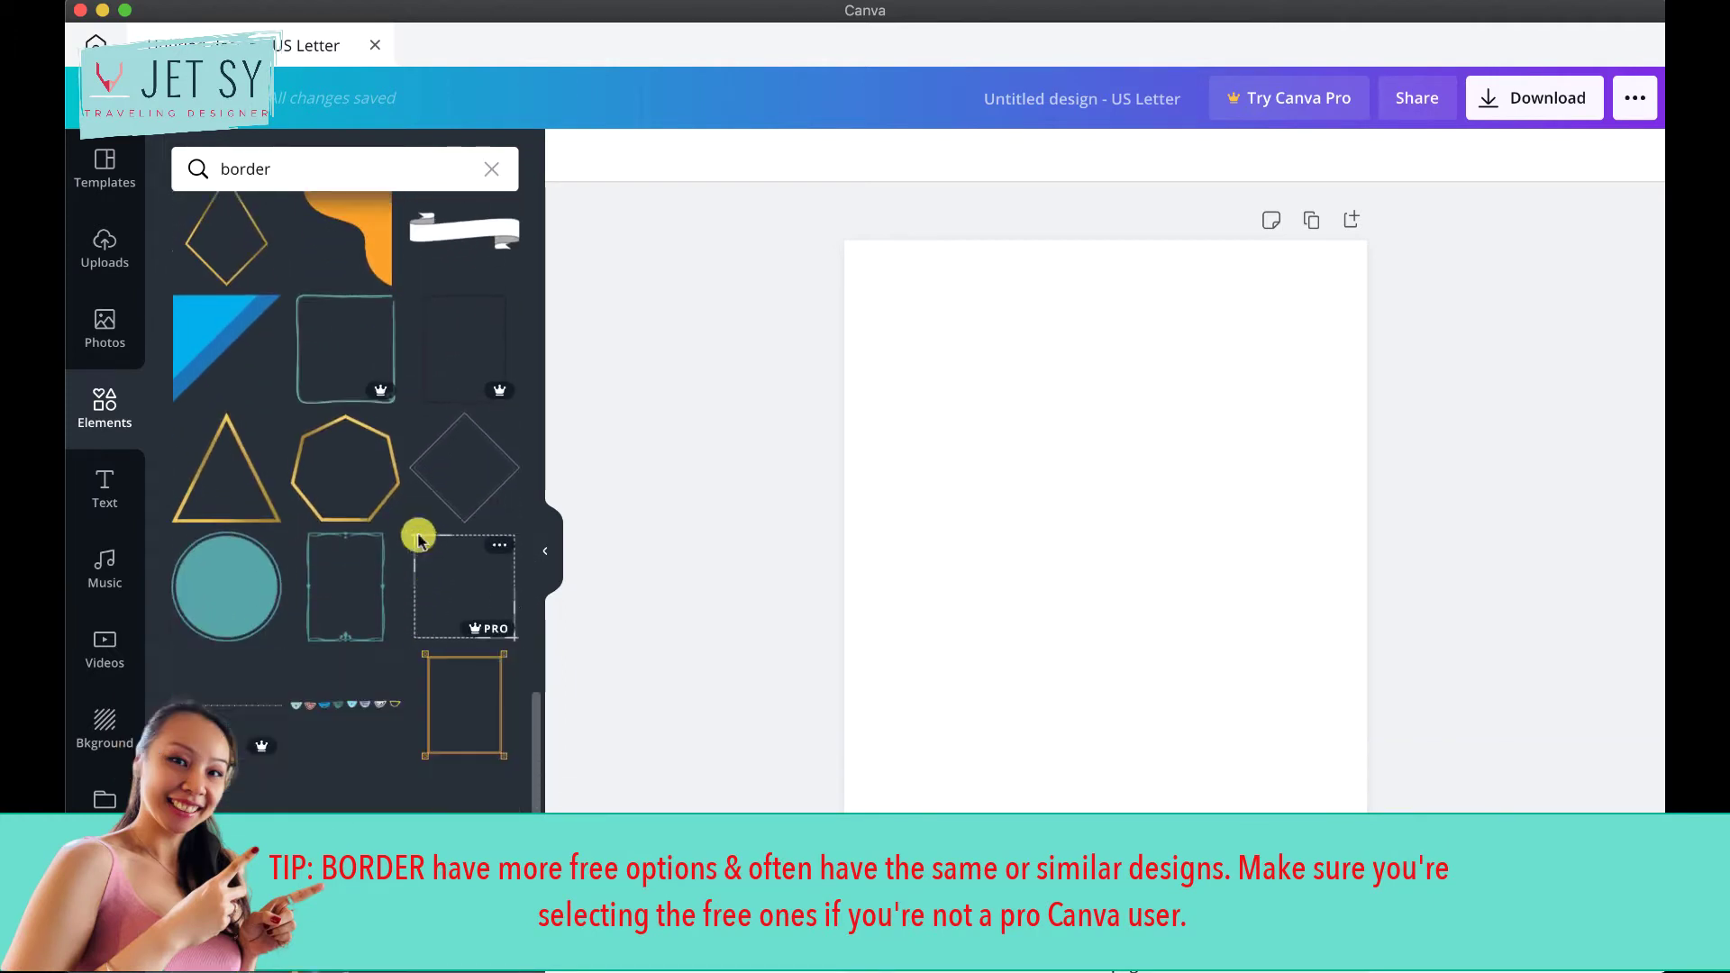
pyautogui.scroll(-6, 352, 573)
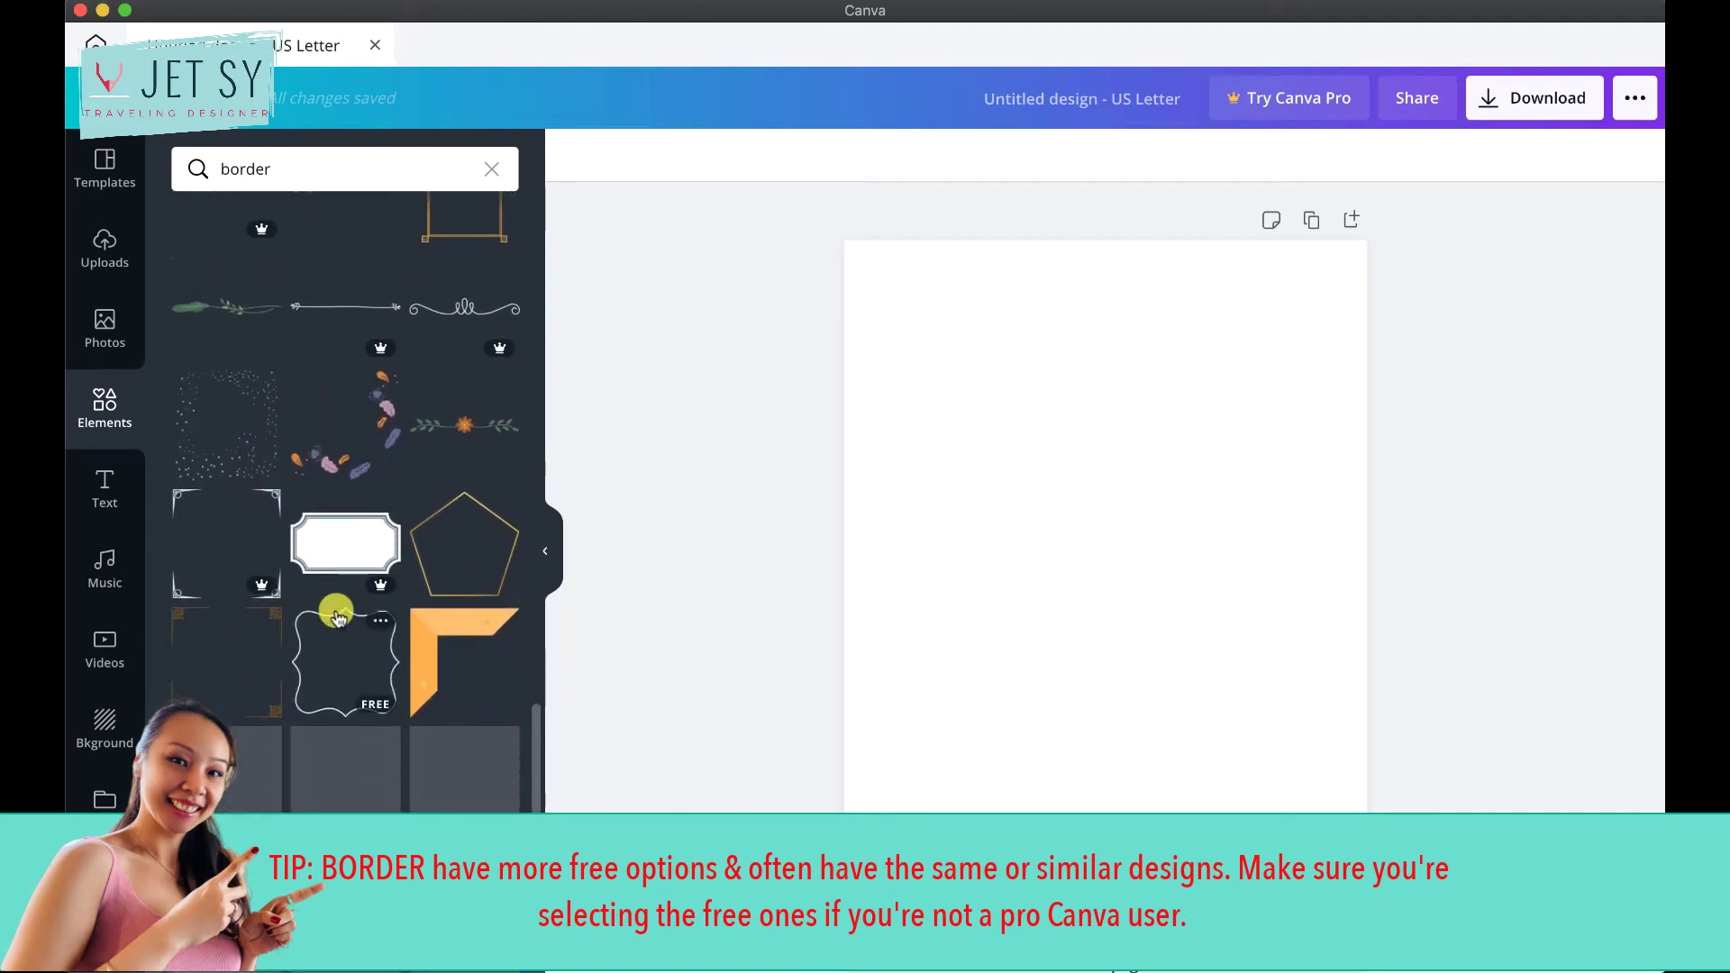
pyautogui.click(333, 634)
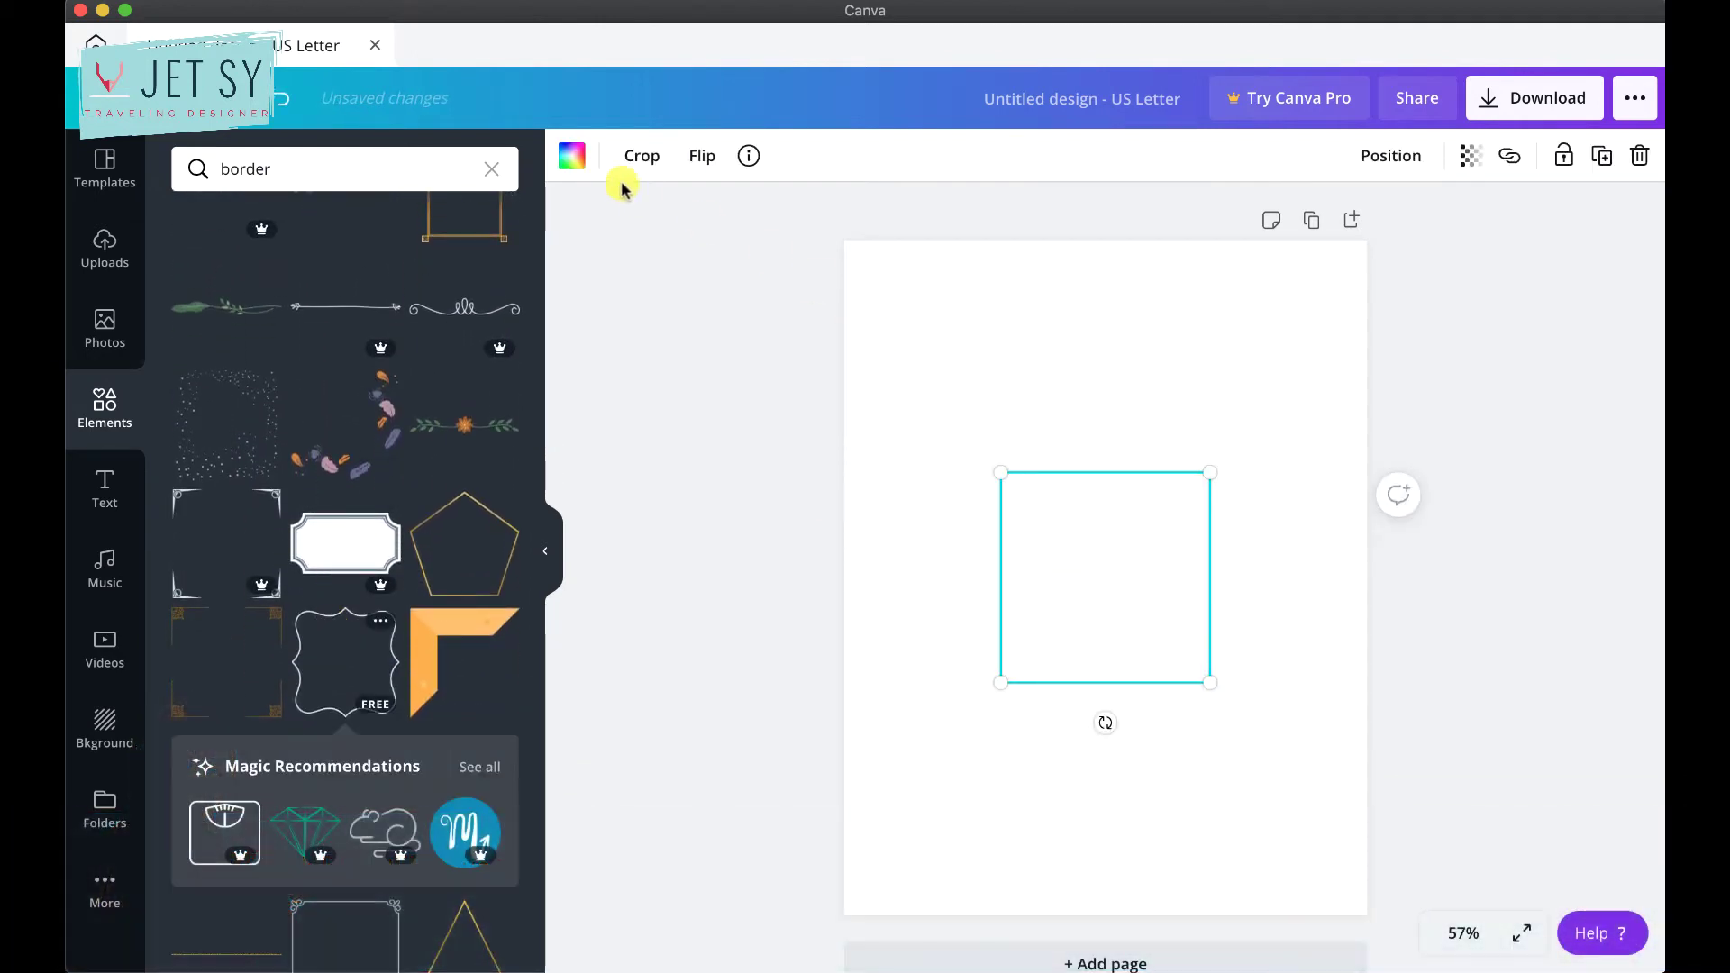
# Colour the border in the TravelingDesigner palette's dark teal and resize it to a small frame near the page's upper-left corner.
pyautogui.click(577, 160)
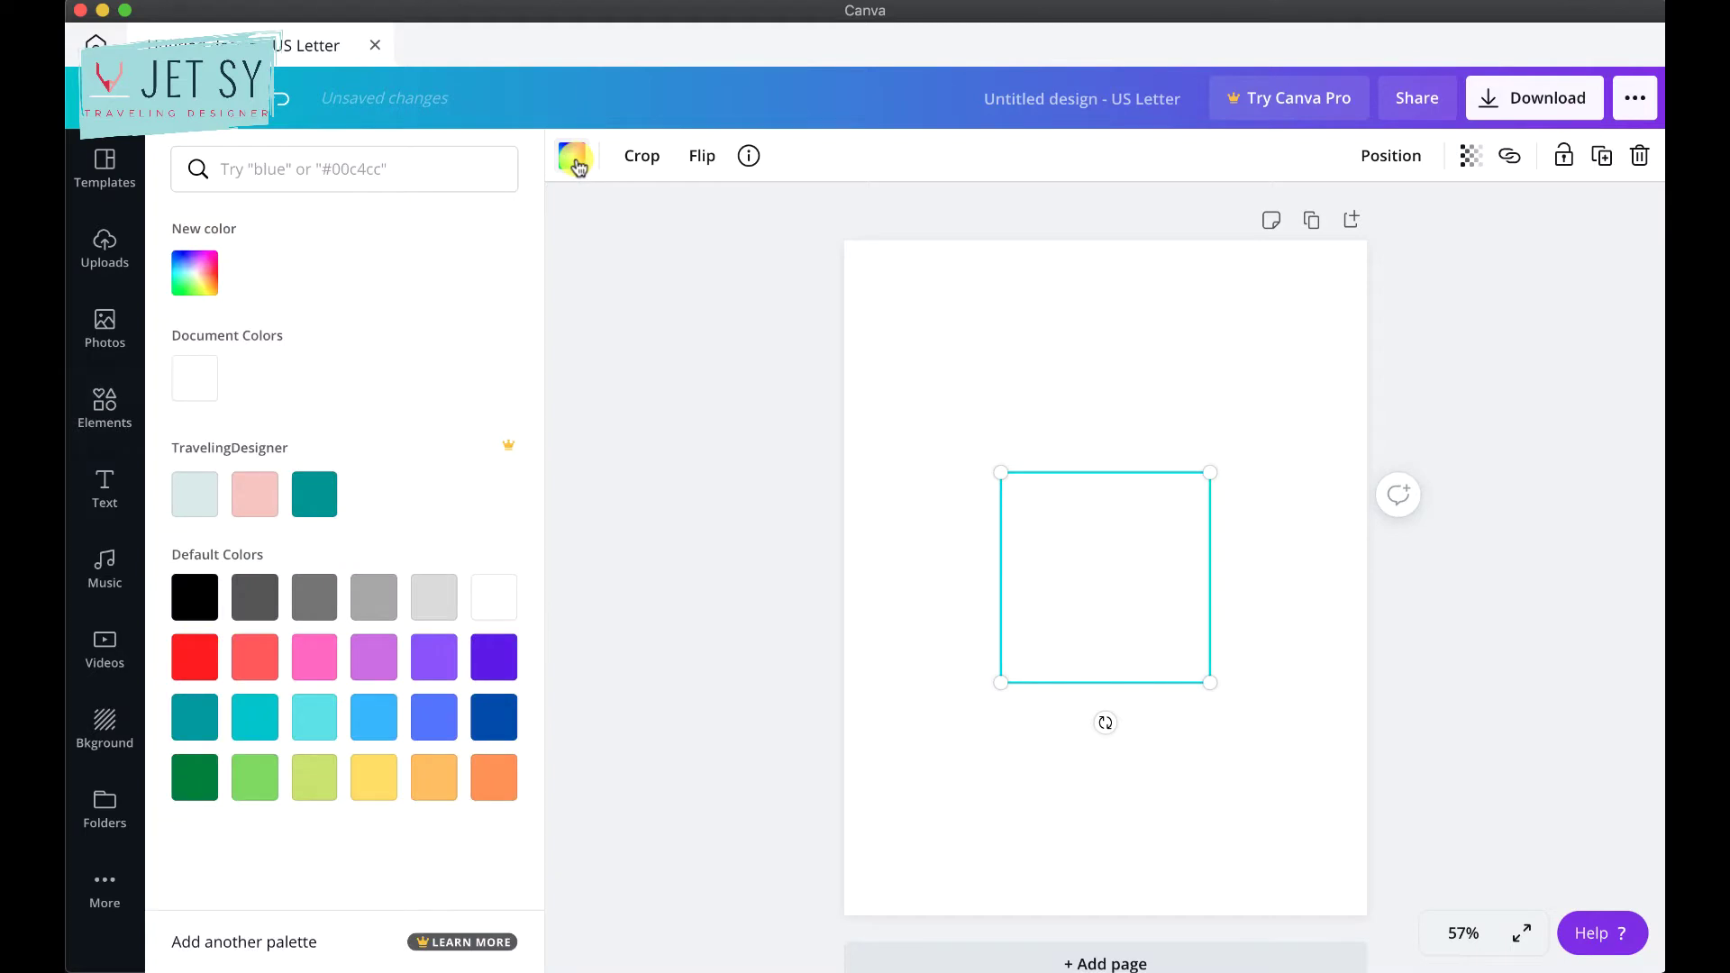
pyautogui.click(323, 498)
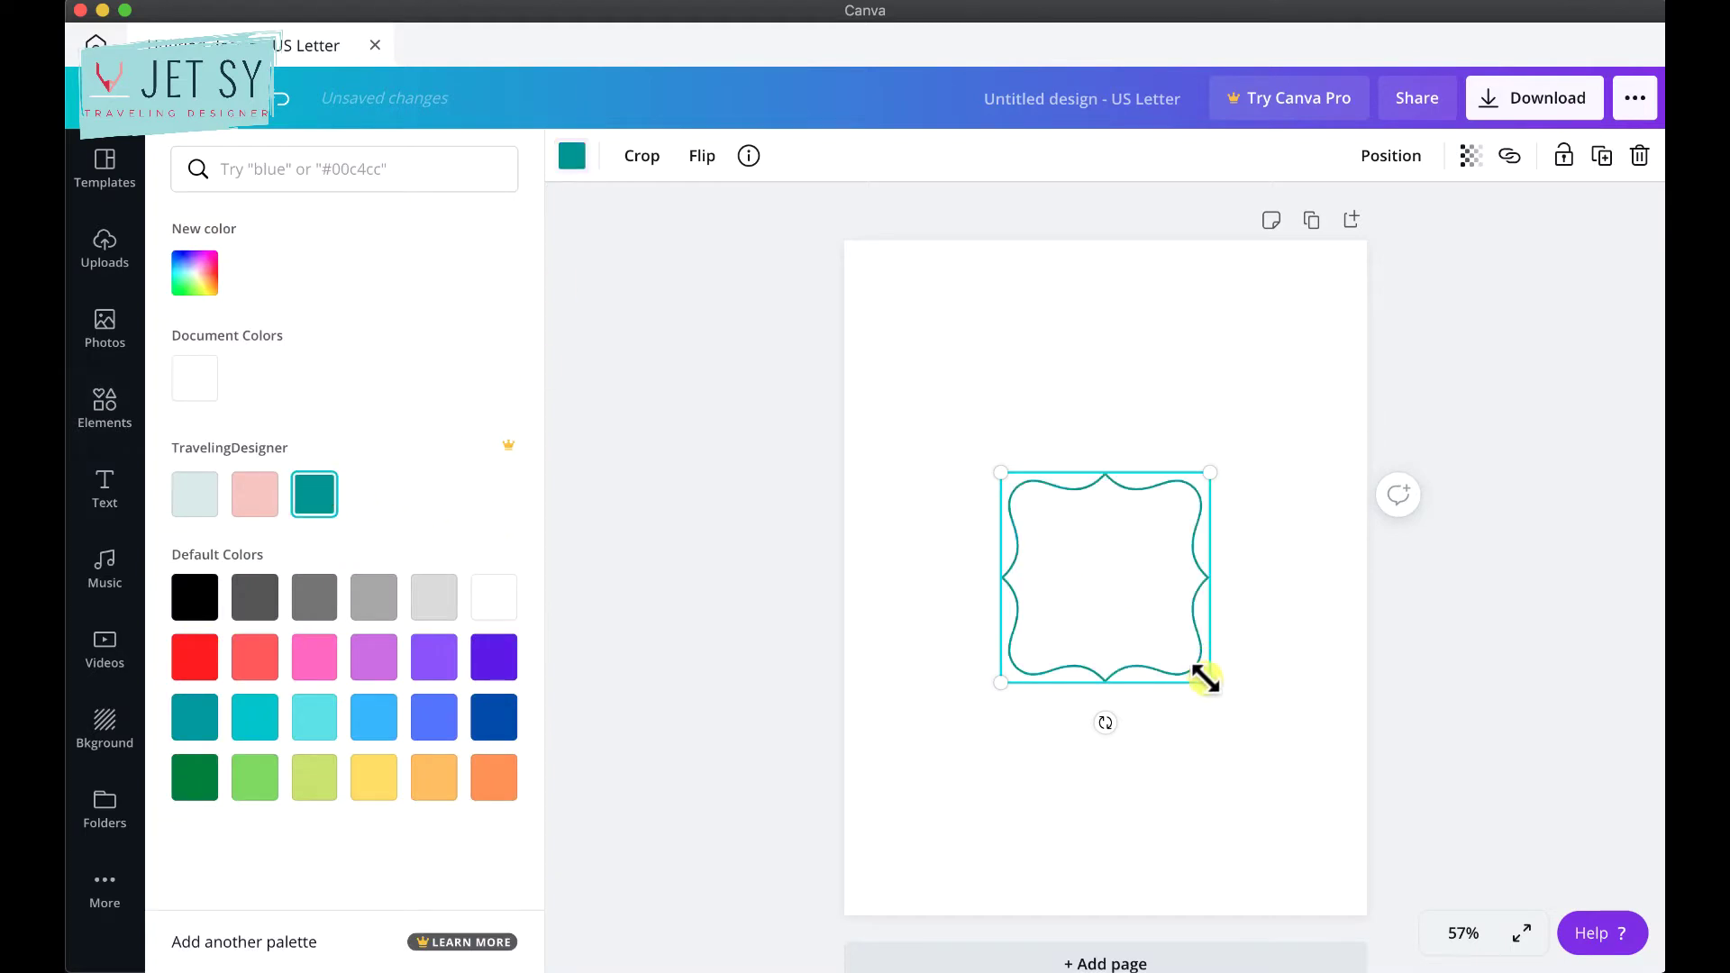
pyautogui.moveTo(1205, 678); pyautogui.dragTo(1092, 570)
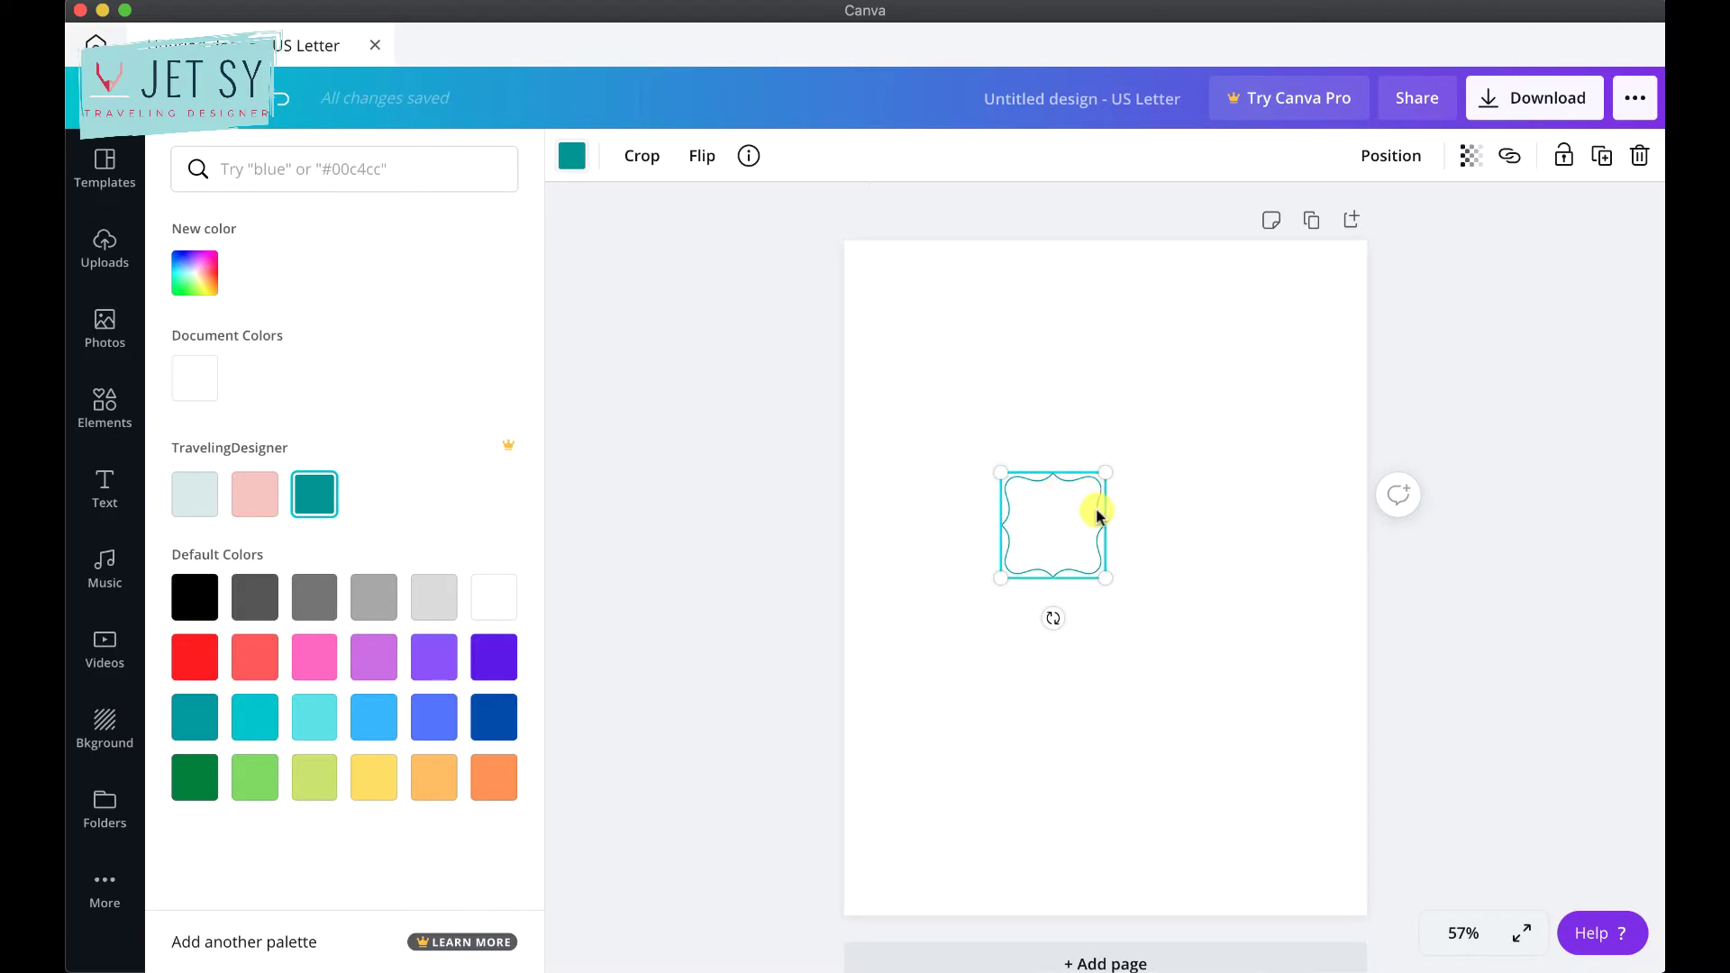
pyautogui.moveTo(1098, 515); pyautogui.dragTo(958, 295)
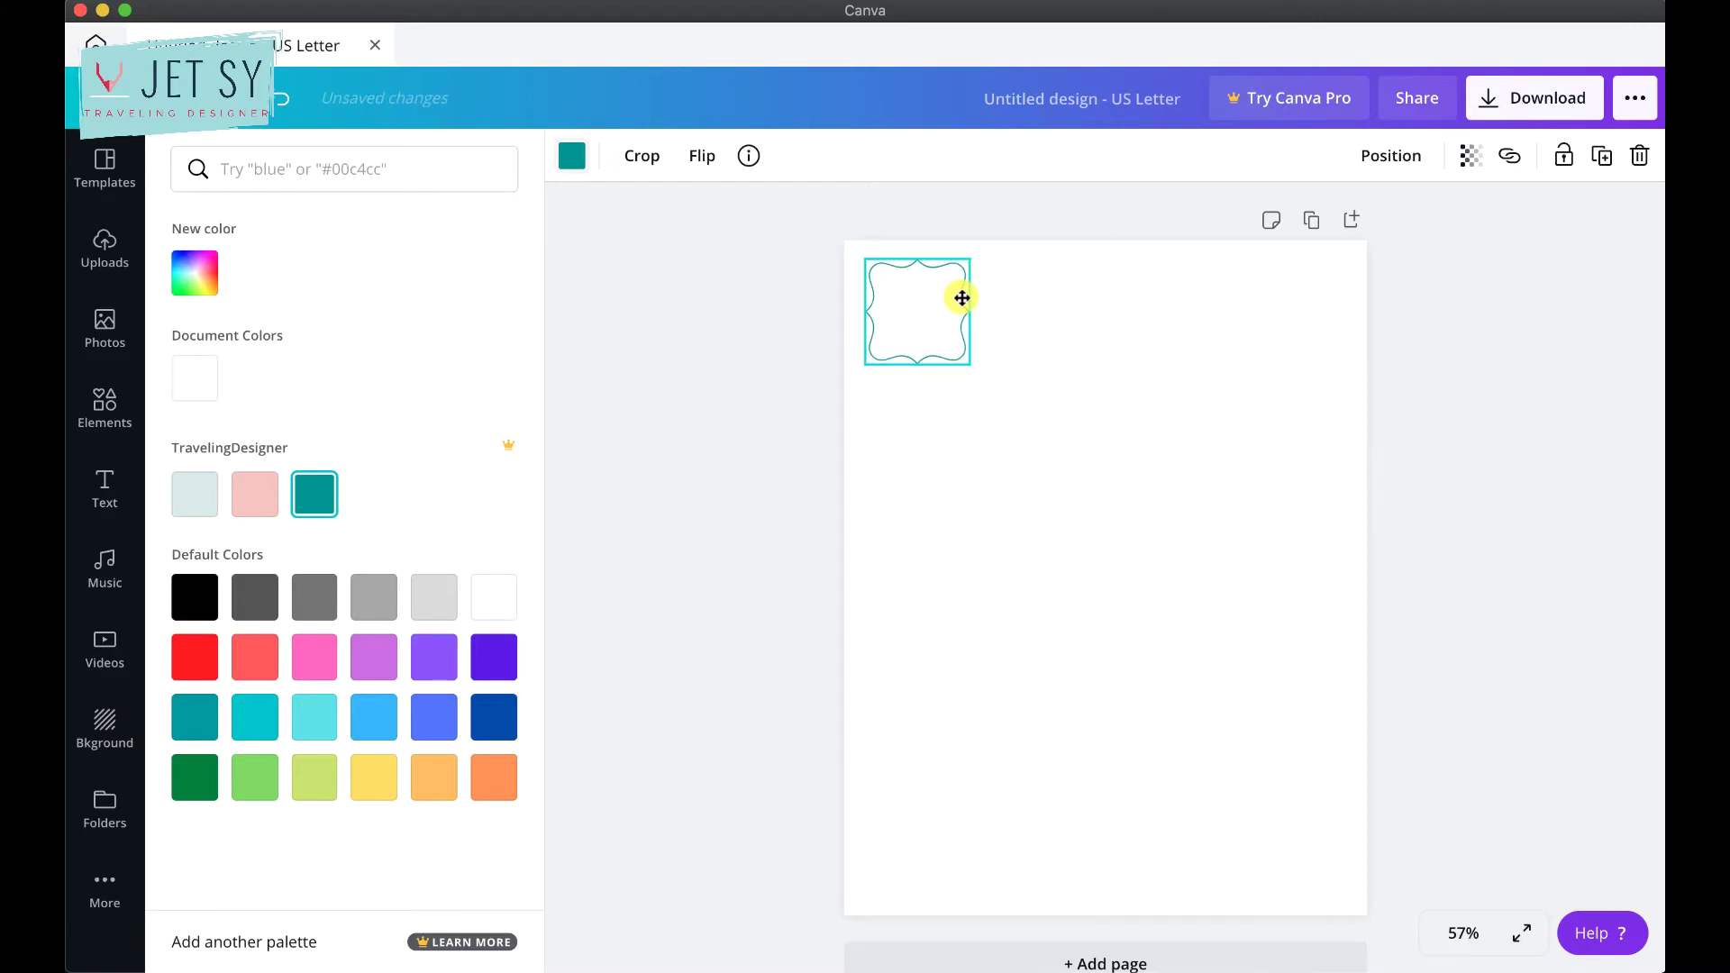
pyautogui.click(962, 322)
pyautogui.moveTo(966, 366); pyautogui.dragTo(964, 363)
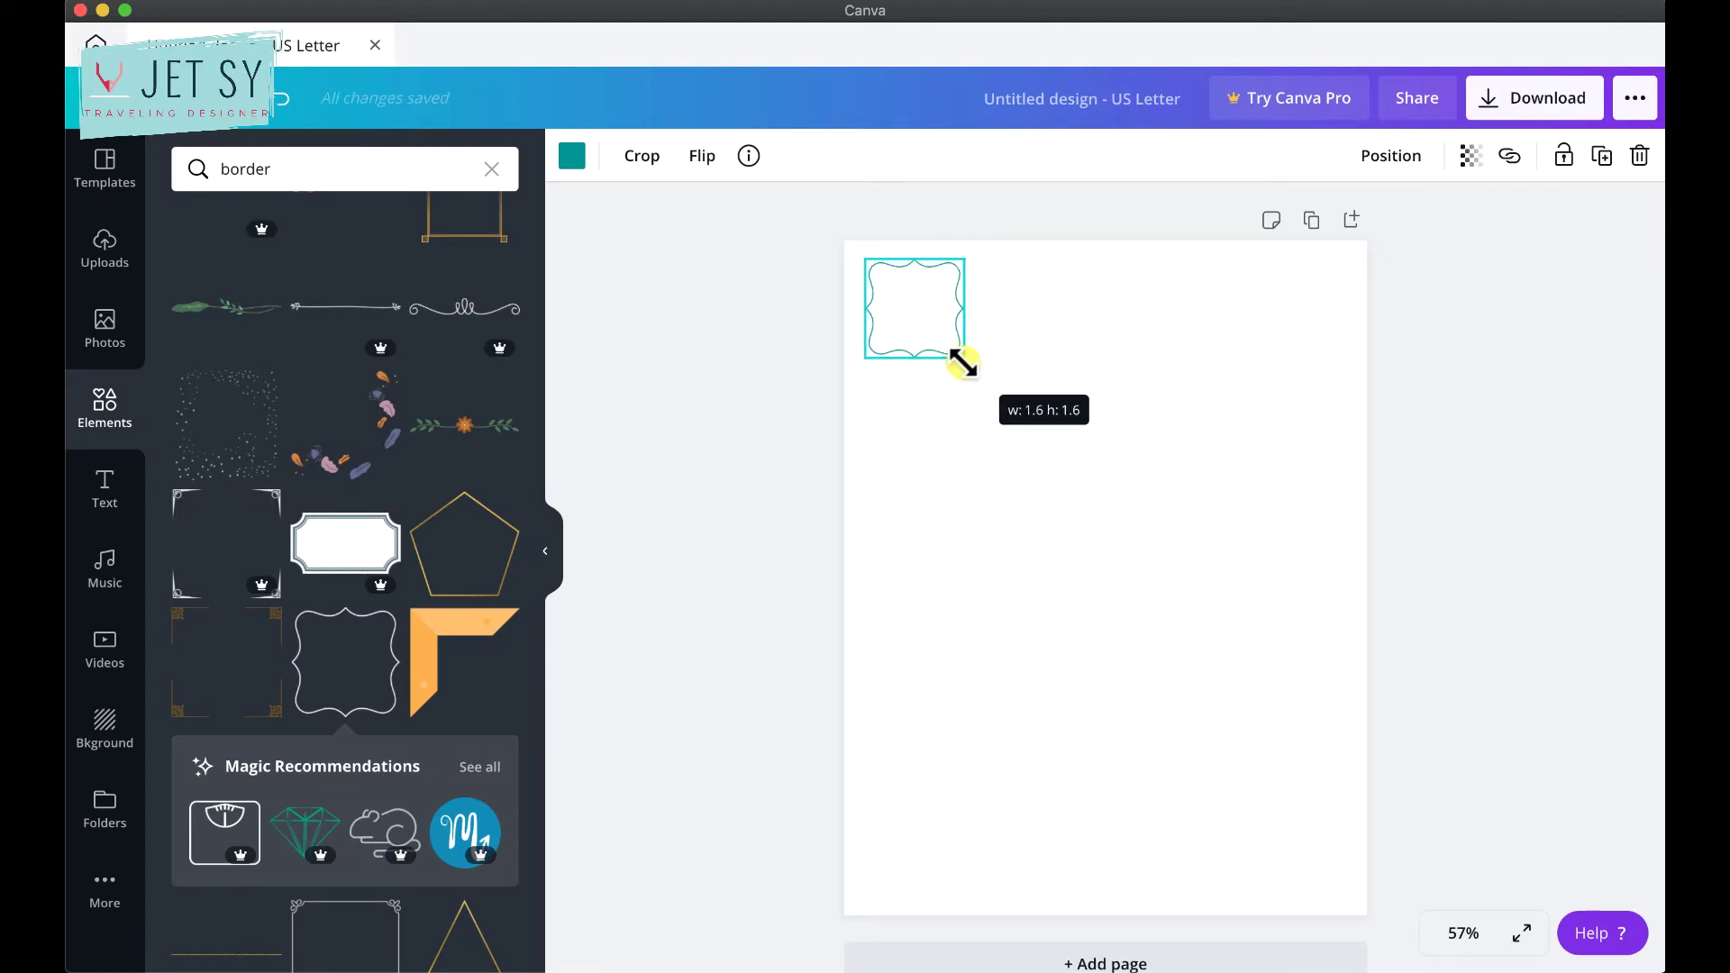
pyautogui.moveTo(964, 363); pyautogui.dragTo(983, 388)
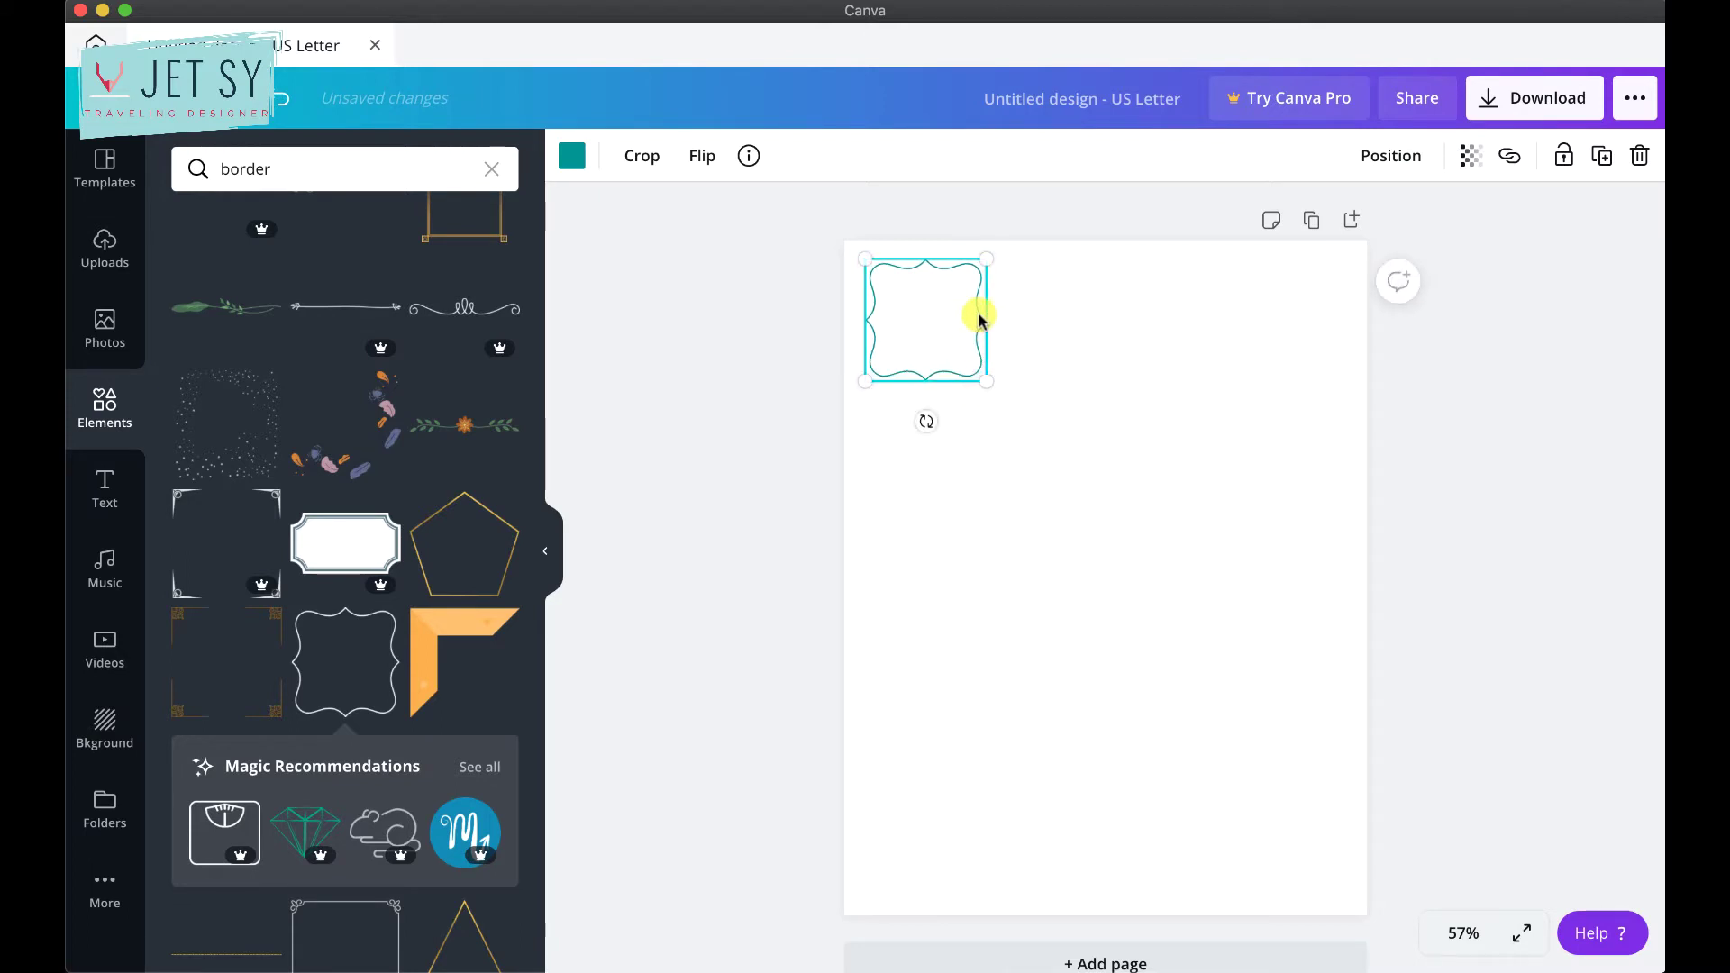
# Duplicate the teal frame into a row of three across the top of the page and tidy up their spacing.
pyautogui.moveTo(978, 292)
pyautogui.mouseDown()
pyautogui.moveTo(1284, 293)
pyautogui.moveTo(961, 333)
pyautogui.moveTo(1052, 335)
pyautogui.mouseUp()
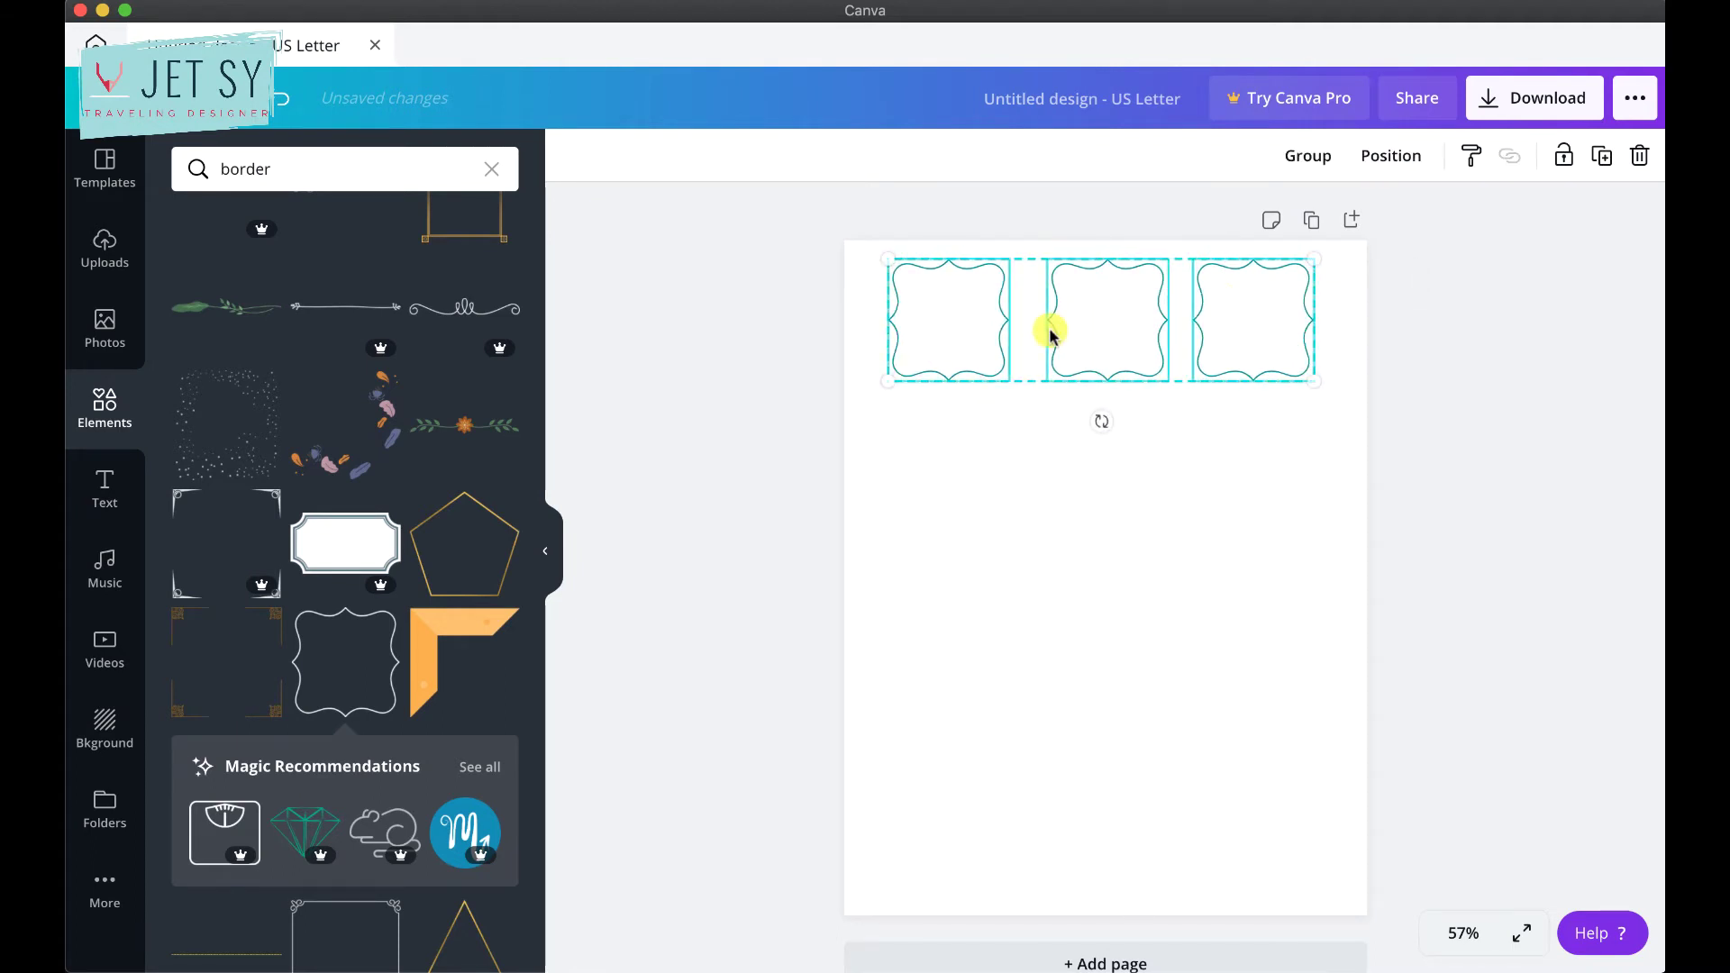
pyautogui.click(1388, 171)
pyautogui.click(1132, 540)
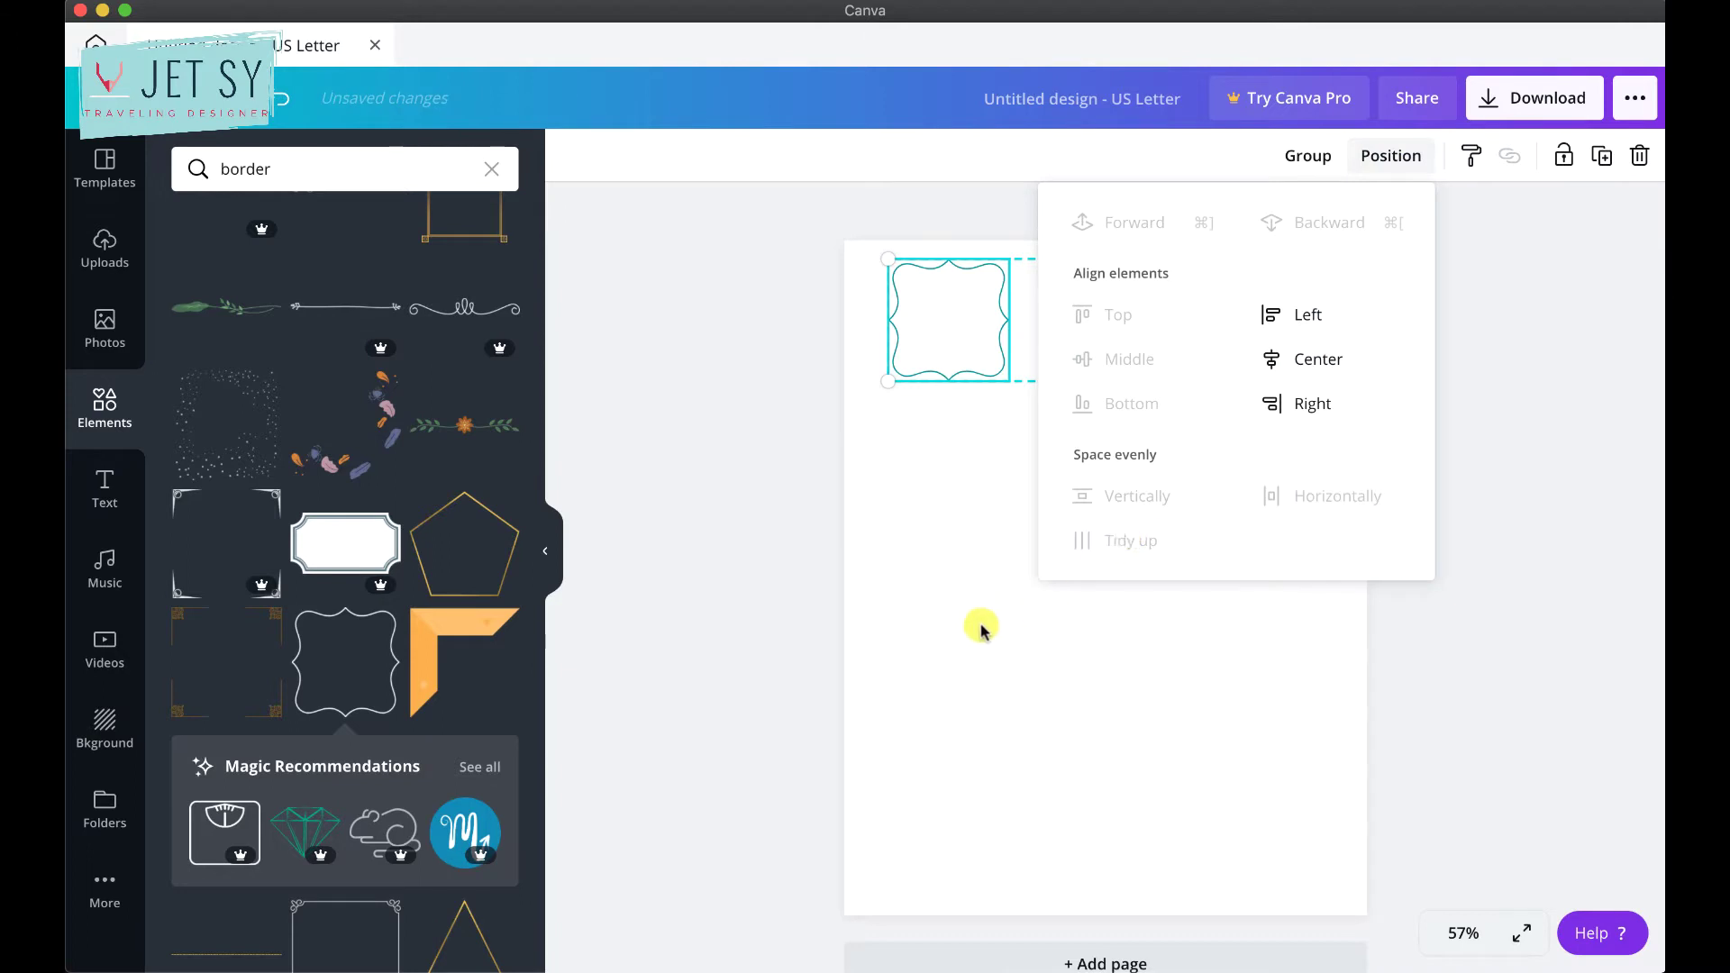
pyautogui.click(982, 626)
# Add the free filled teal circle with a thin outer ring and place it, scaled down, beneath the first frame.
pyautogui.scroll(-15, 347, 572)
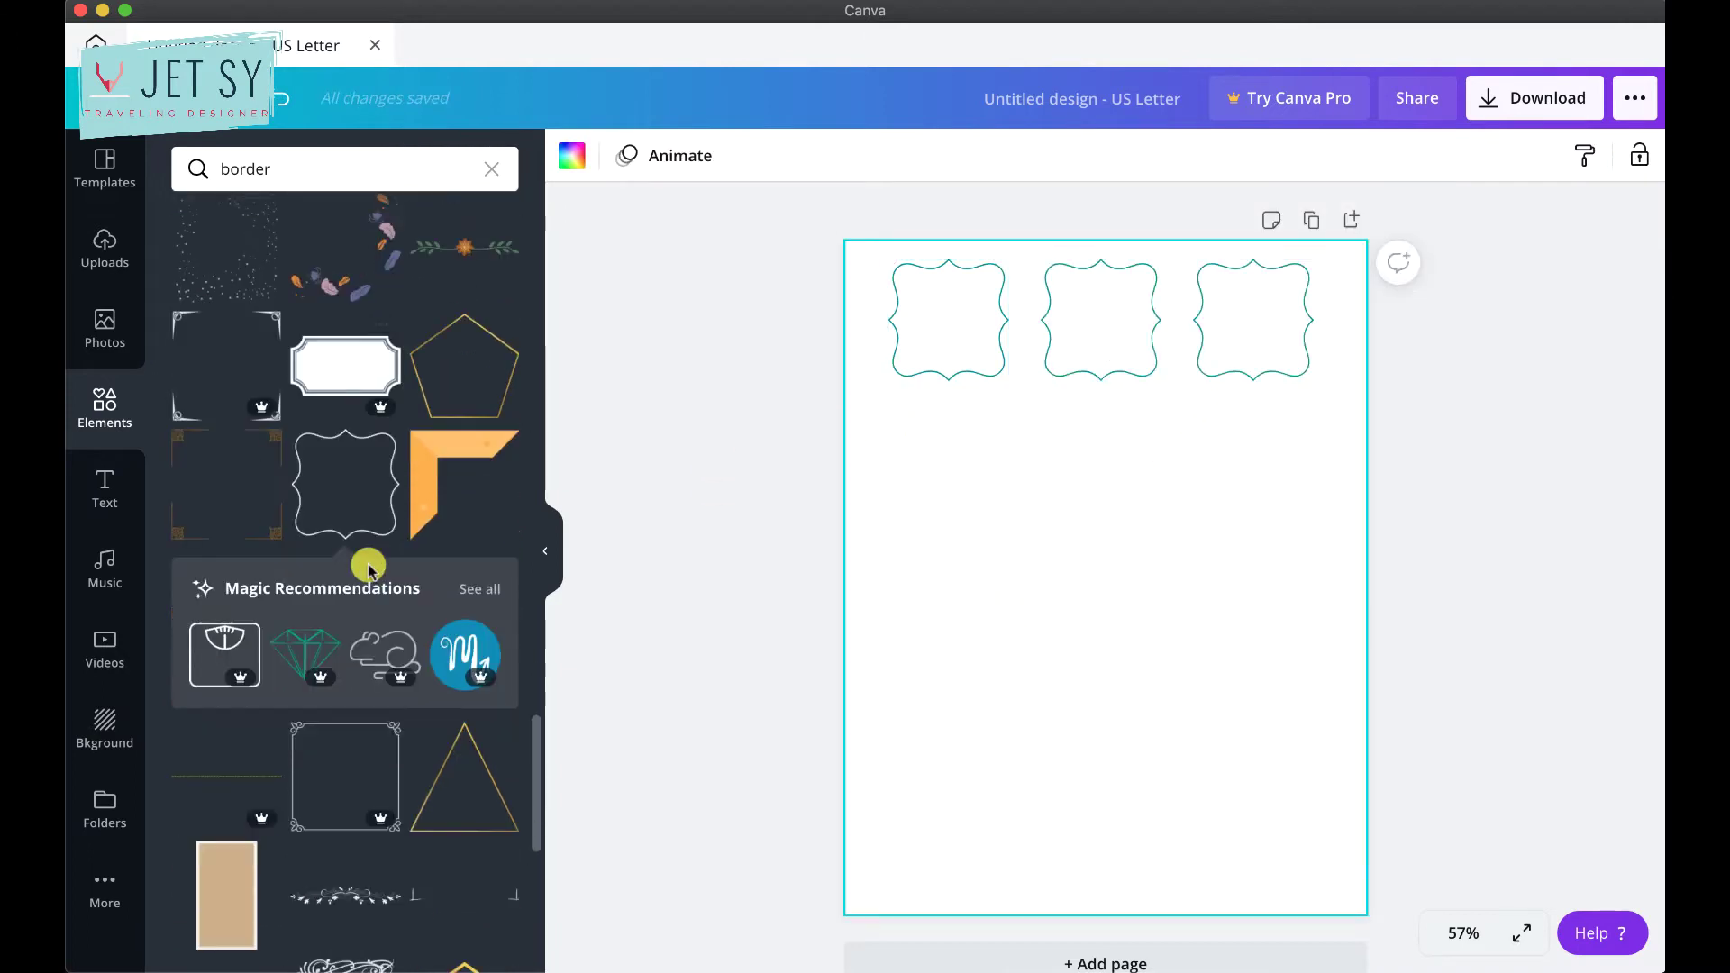
pyautogui.scroll(-14, 367, 571)
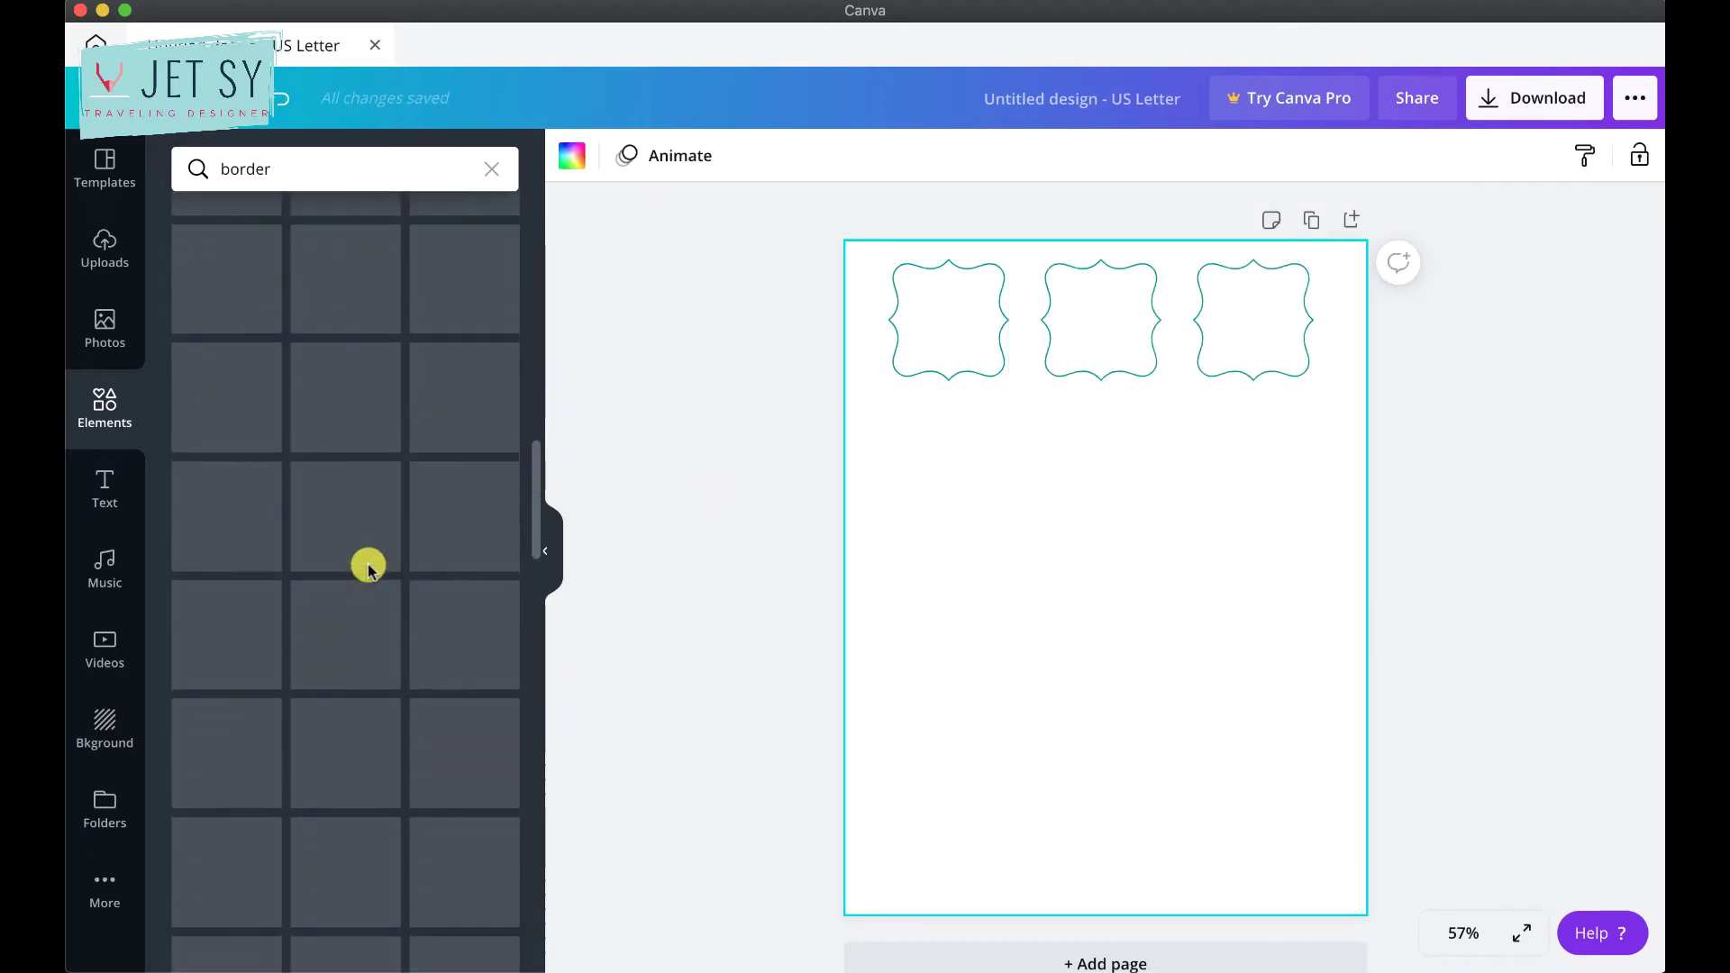
pyautogui.scroll(3, 368, 571)
pyautogui.click(225, 524)
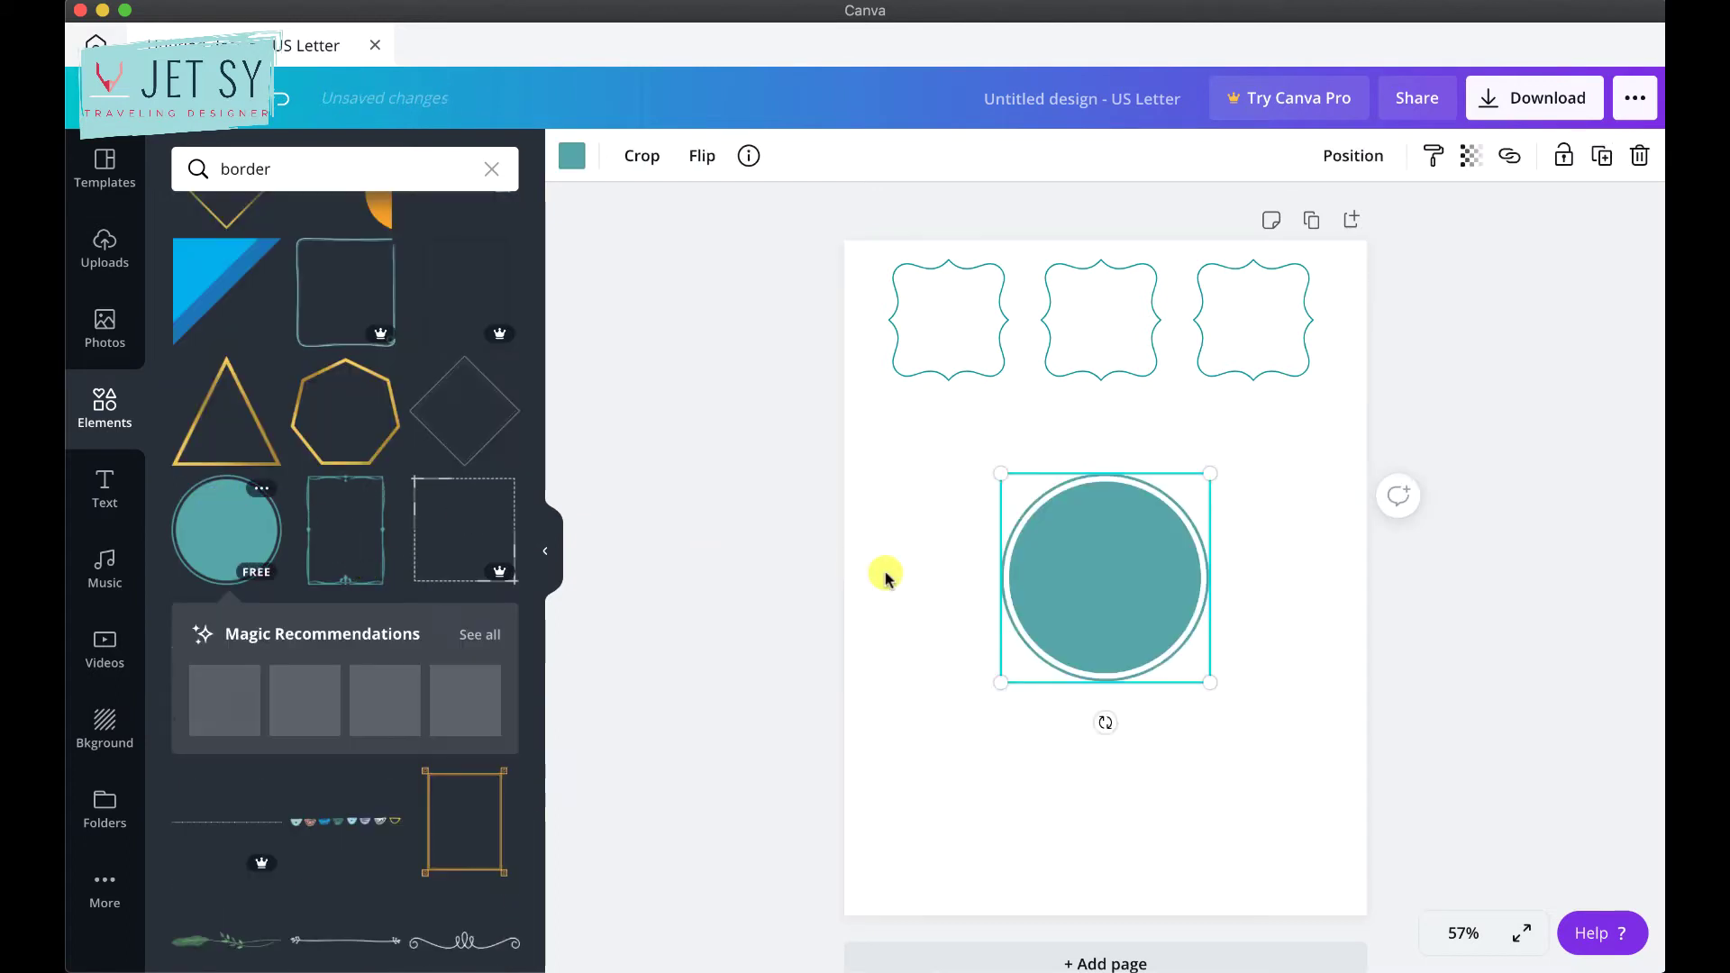
pyautogui.moveTo(1208, 688); pyautogui.dragTo(966, 486)
# Colour the circle dark grey and duplicate it into a row of three, enlarged to match the frames above.
pyautogui.click(572, 162)
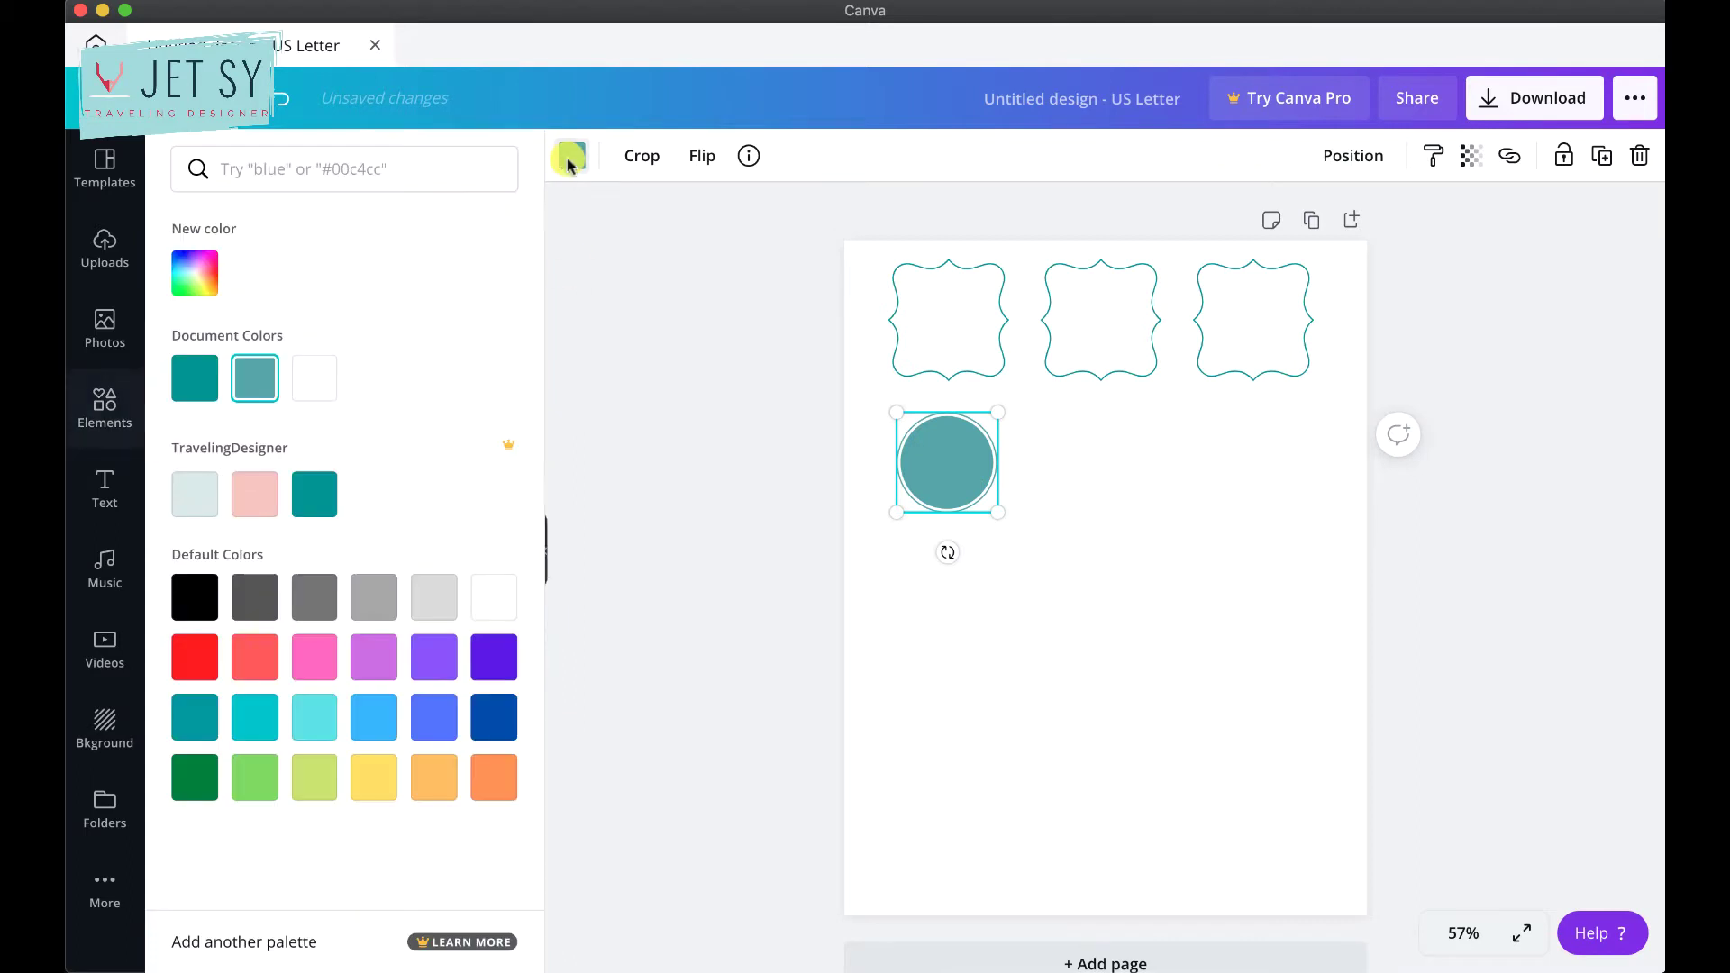
pyautogui.click(253, 597)
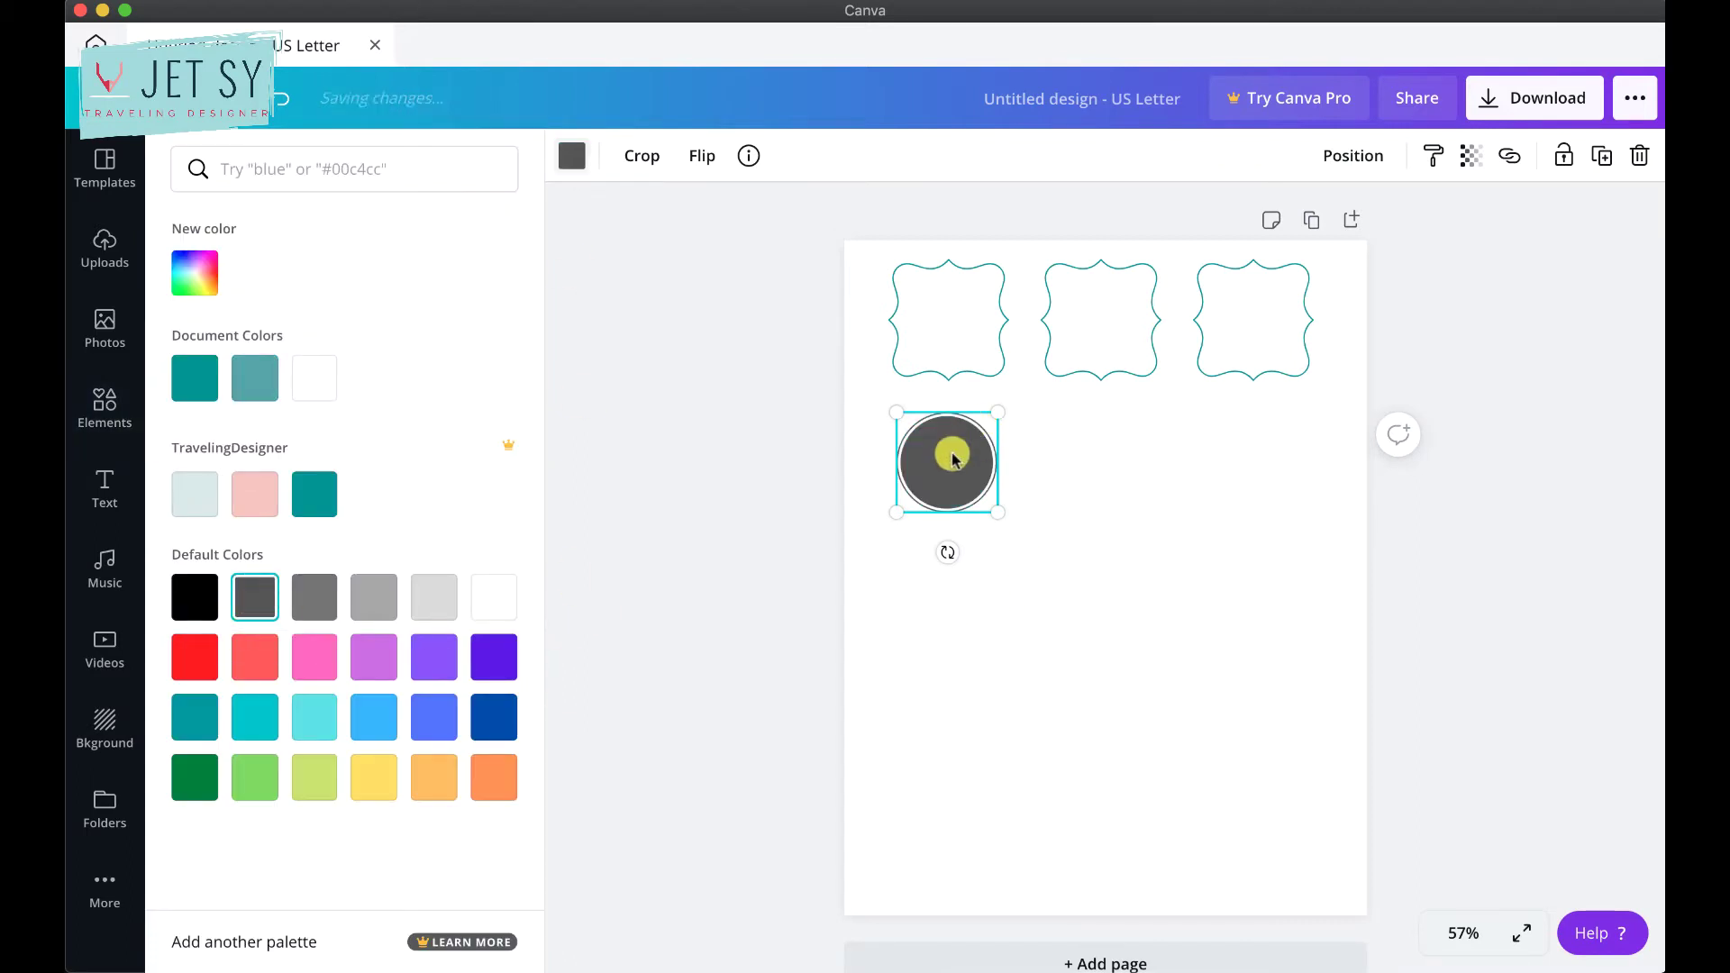
pyautogui.moveTo(1006, 455); pyautogui.dragTo(1196, 468)
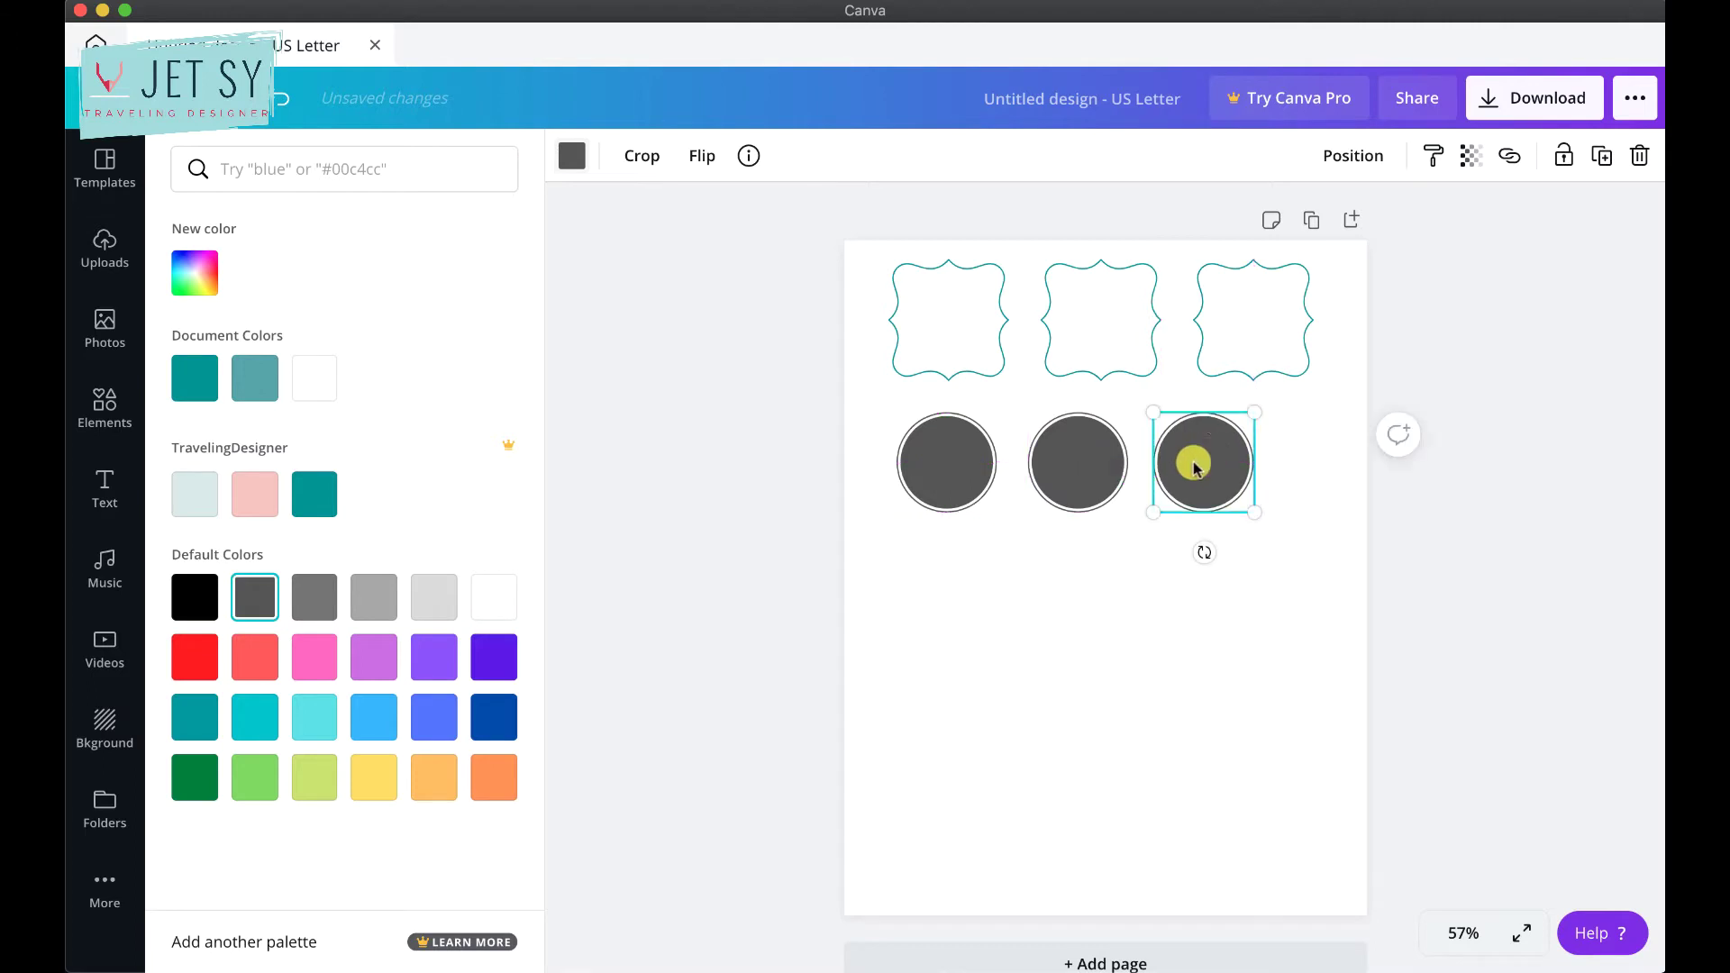
pyautogui.moveTo(1307, 500); pyautogui.dragTo(992, 534)
pyautogui.moveTo(1252, 510); pyautogui.dragTo(1305, 562)
pyautogui.click(946, 726)
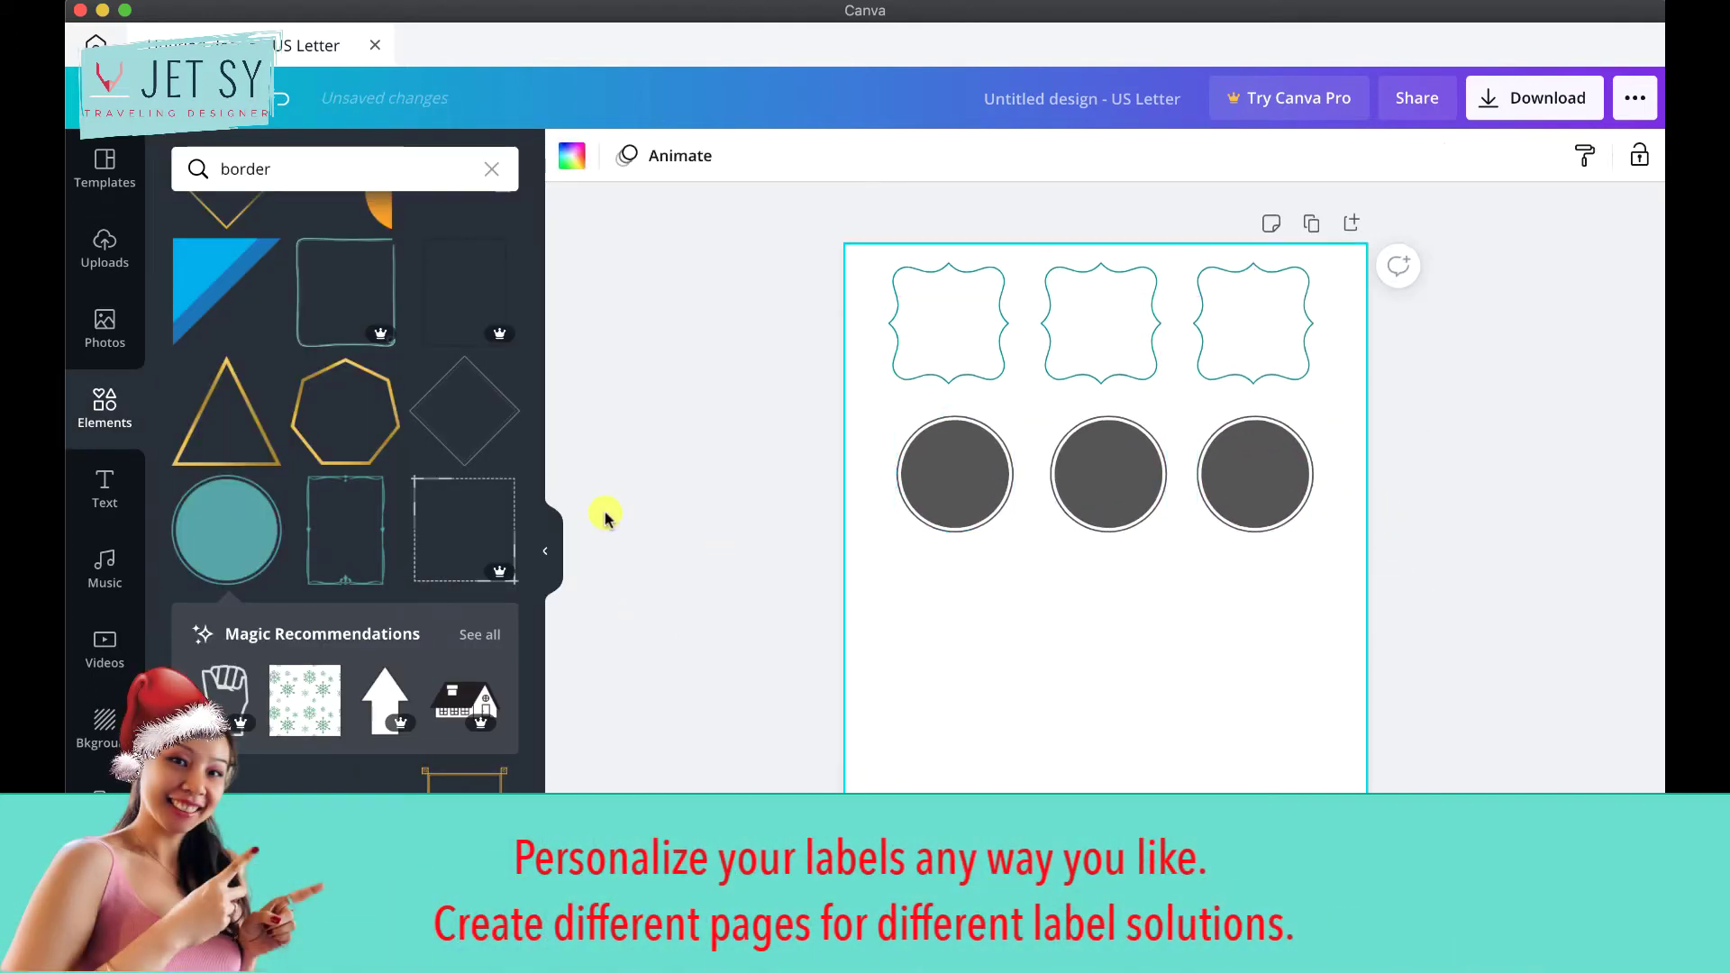
pyautogui.moveTo(1353, 484); pyautogui.dragTo(953, 501)
pyautogui.click(673, 352)
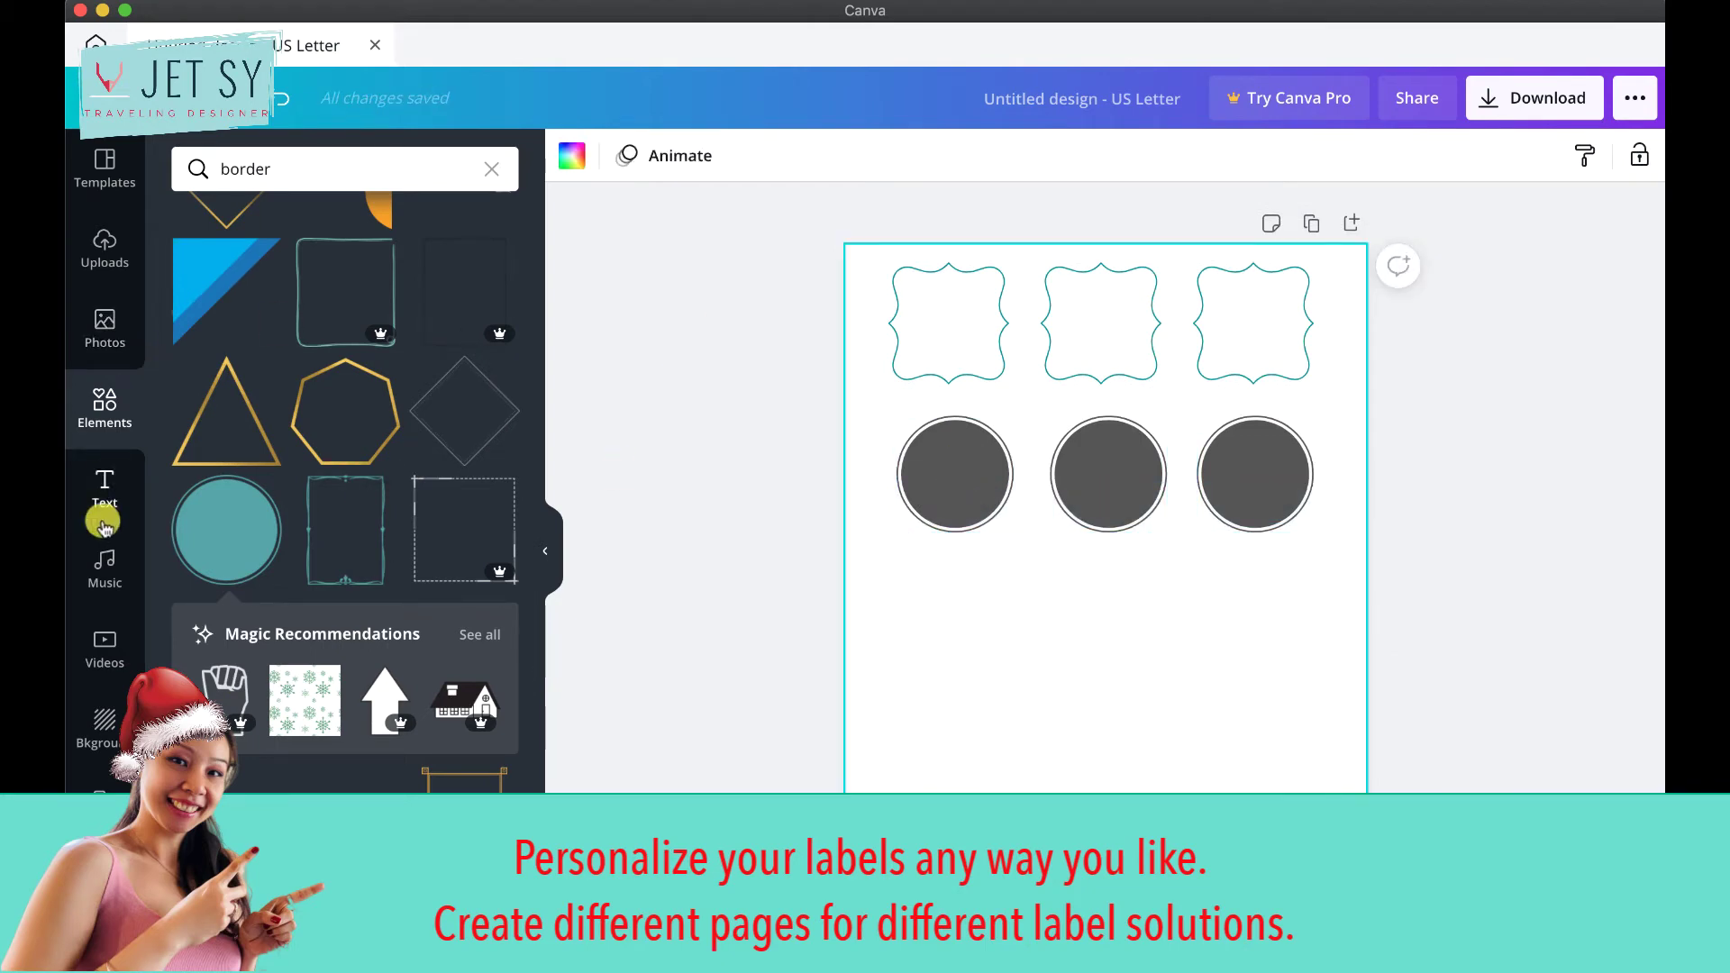
# Add the "Parmesan Cheese" text style in Pony Club font below the circles and colour its heading white.
pyautogui.click(103, 517)
pyautogui.doubleClick(963, 637)
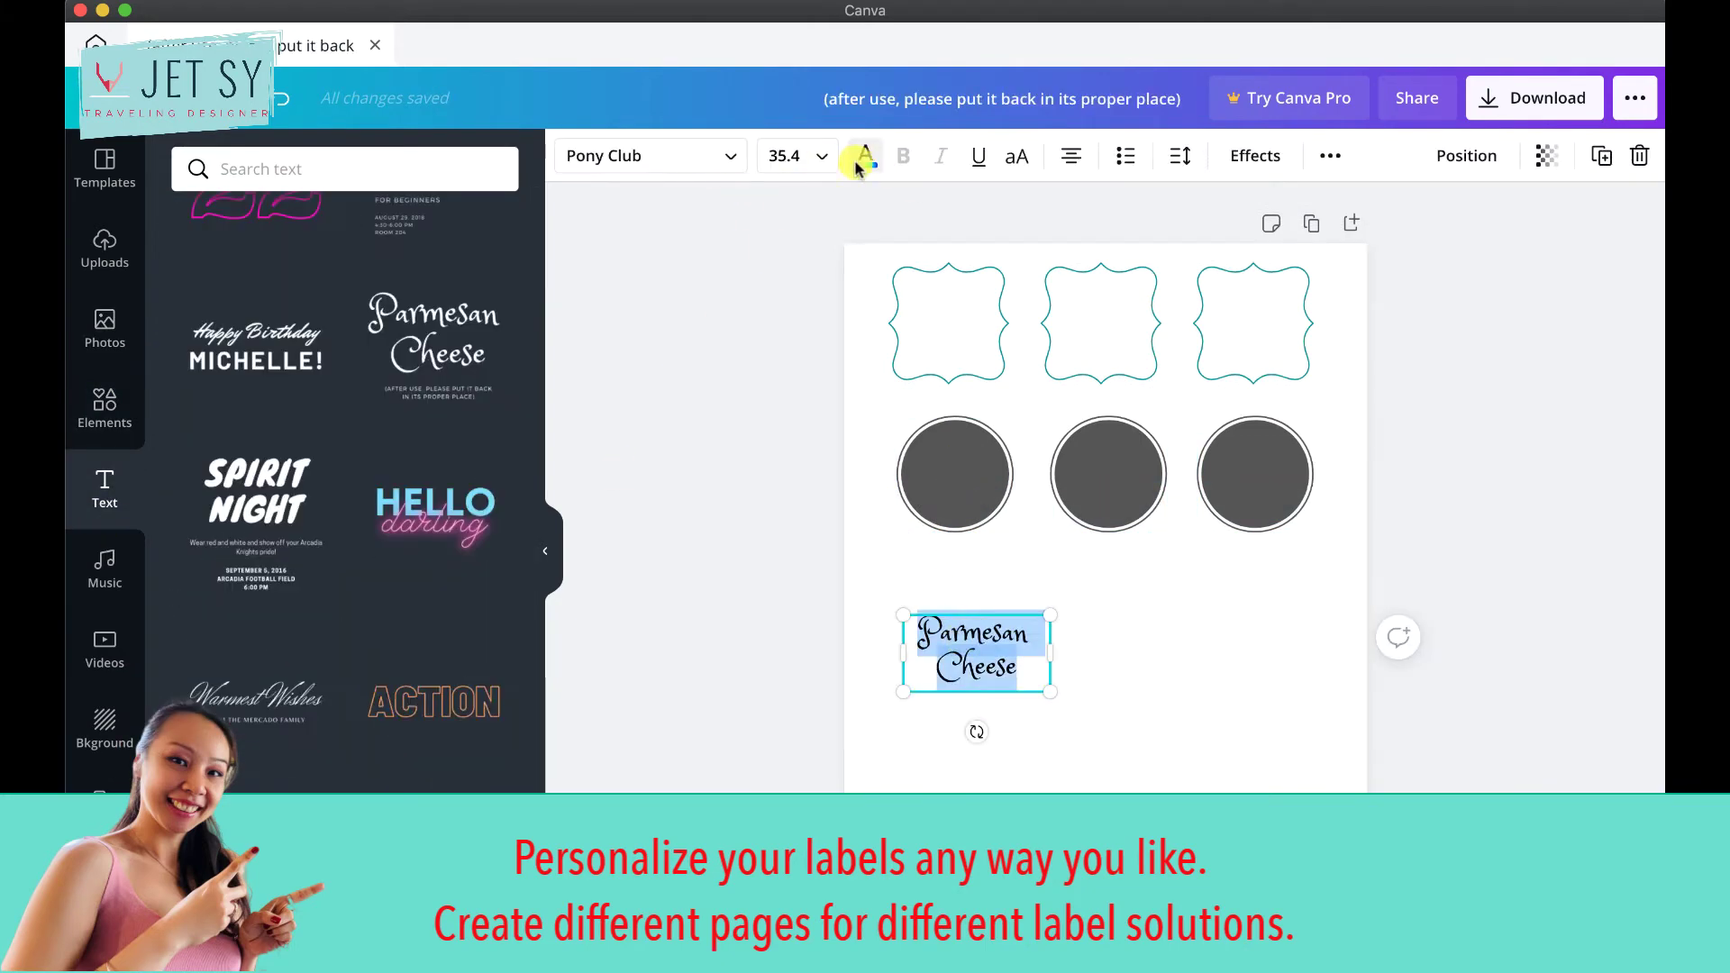
pyautogui.click(863, 160)
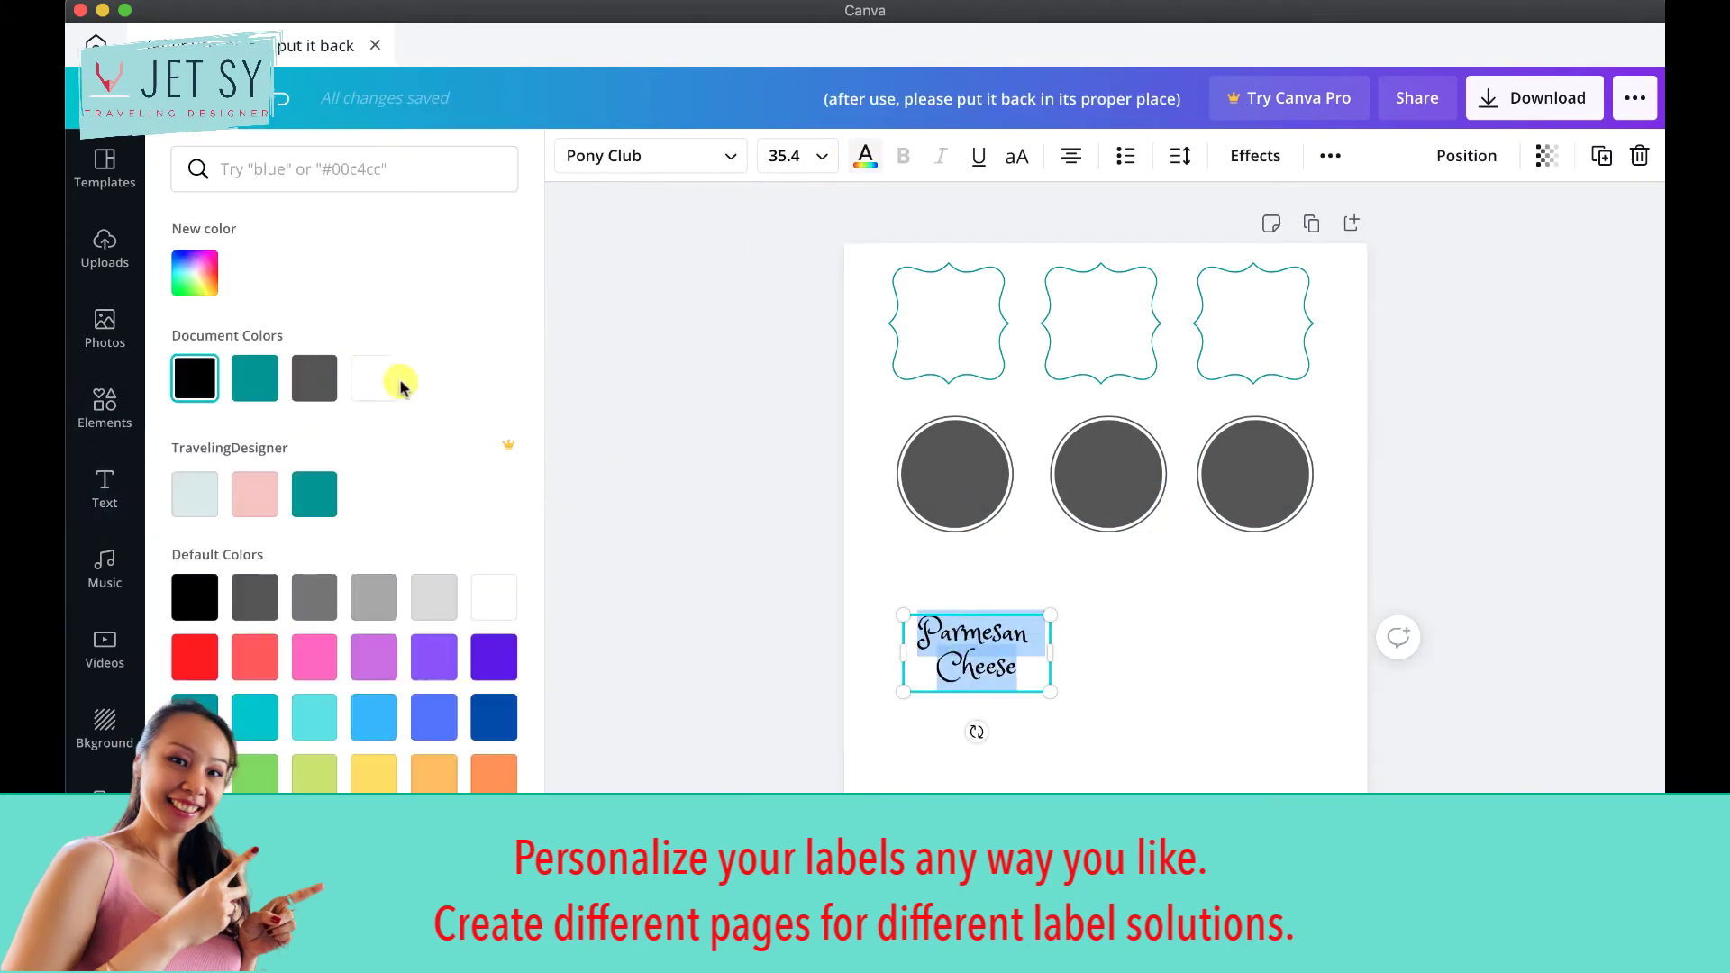
pyautogui.click(374, 378)
# Replace the heading text with "Salt" and place it in the centre of the first dark grey circle.
pyautogui.press('Escape')
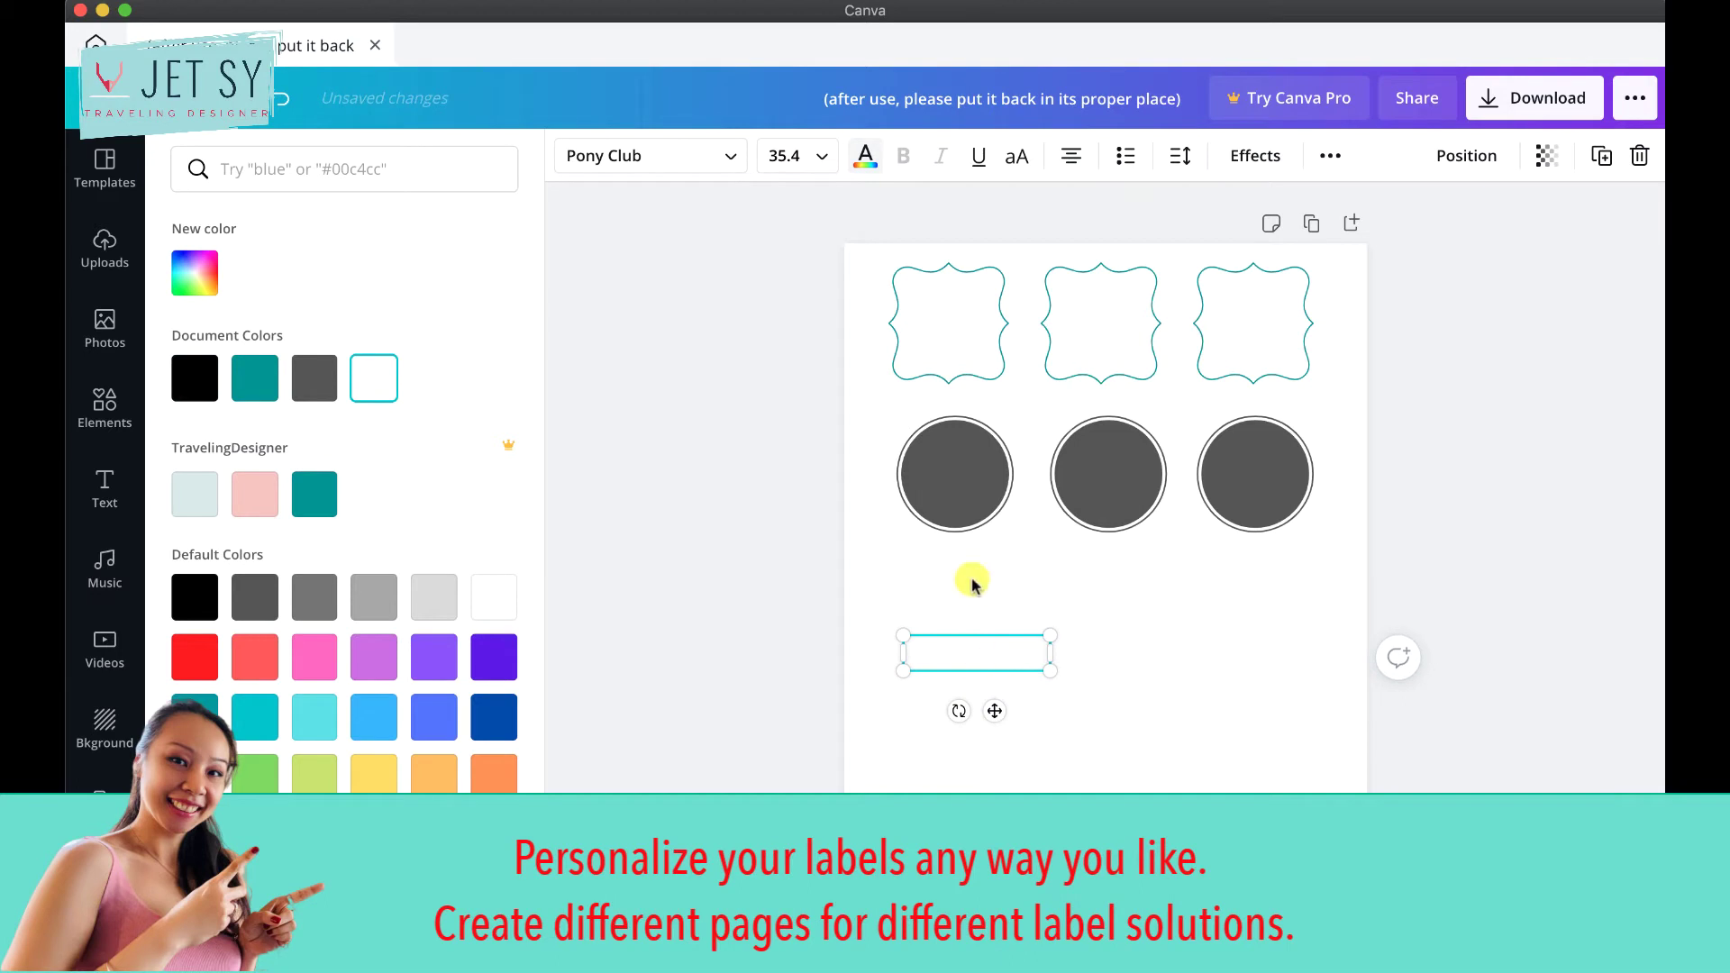
pyautogui.click(992, 666)
pyautogui.moveTo(992, 666); pyautogui.dragTo(975, 469)
# Copy the Salt text onto the other two circles, changing it to "Pepper" and "Flour" and scaling it to fit.
pyautogui.moveTo(946, 526); pyautogui.dragTo(1127, 539)
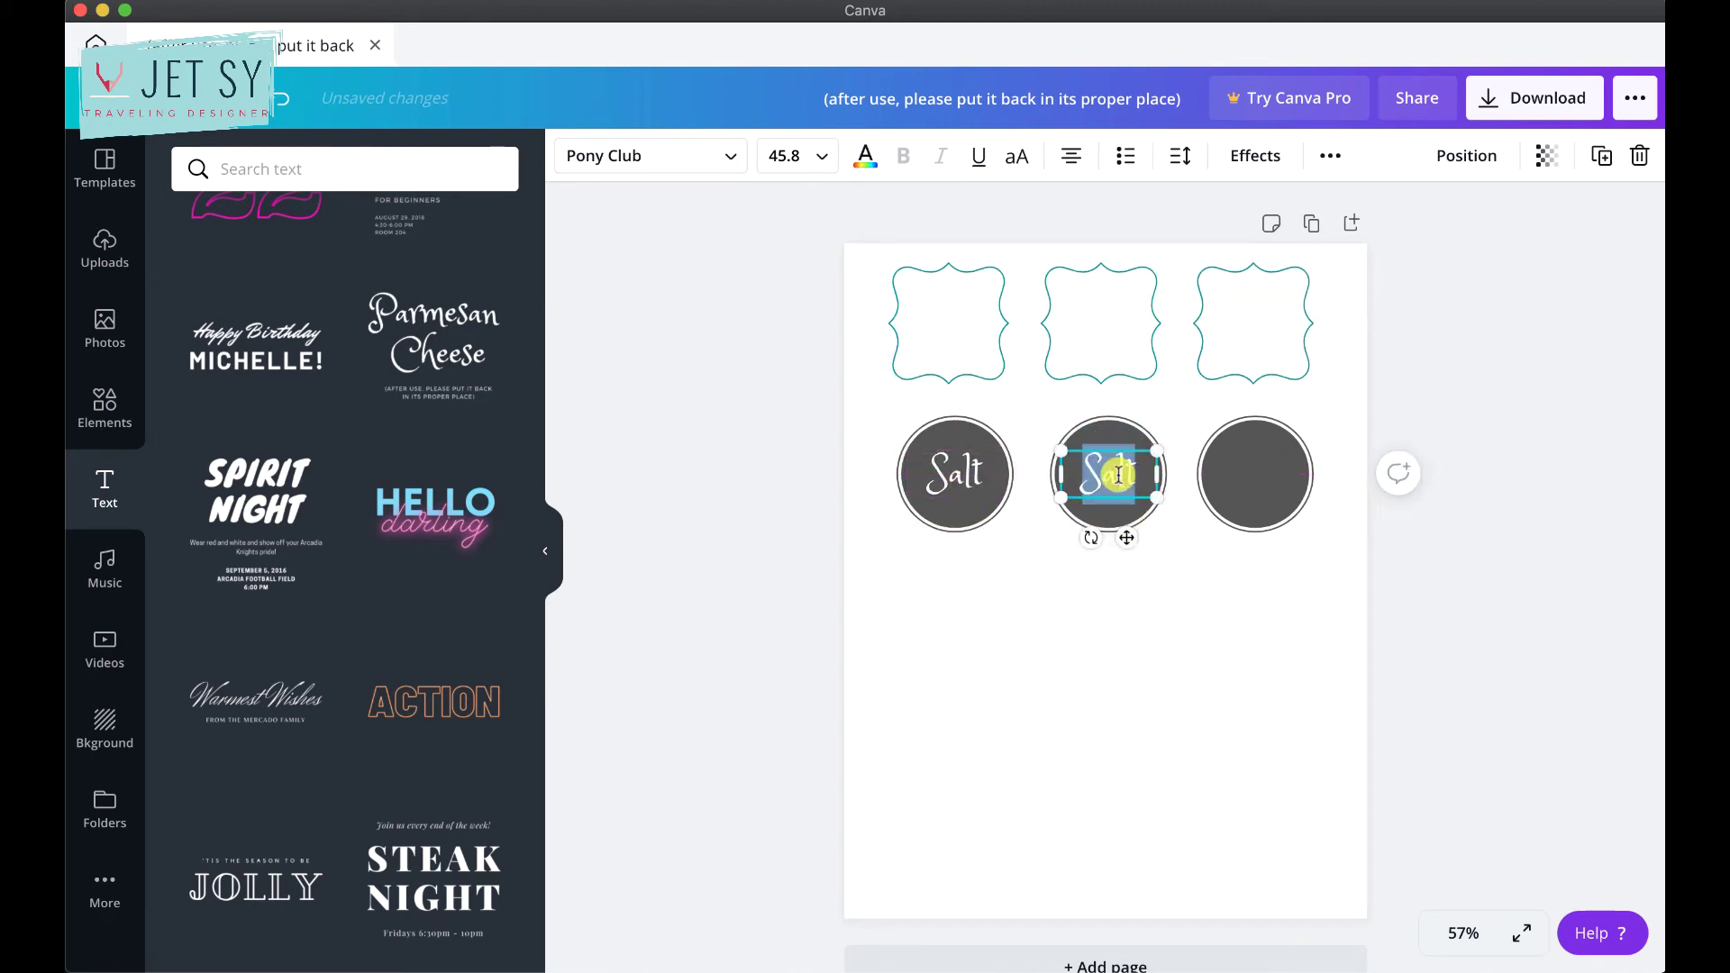
pyautogui.write('pper')
pyautogui.moveTo(1158, 482)
pyautogui.mouseDown()
pyautogui.moveTo(1180, 474)
pyautogui.moveTo(1154, 460)
pyautogui.mouseUp()
pyautogui.moveTo(1130, 533); pyautogui.dragTo(1274, 533)
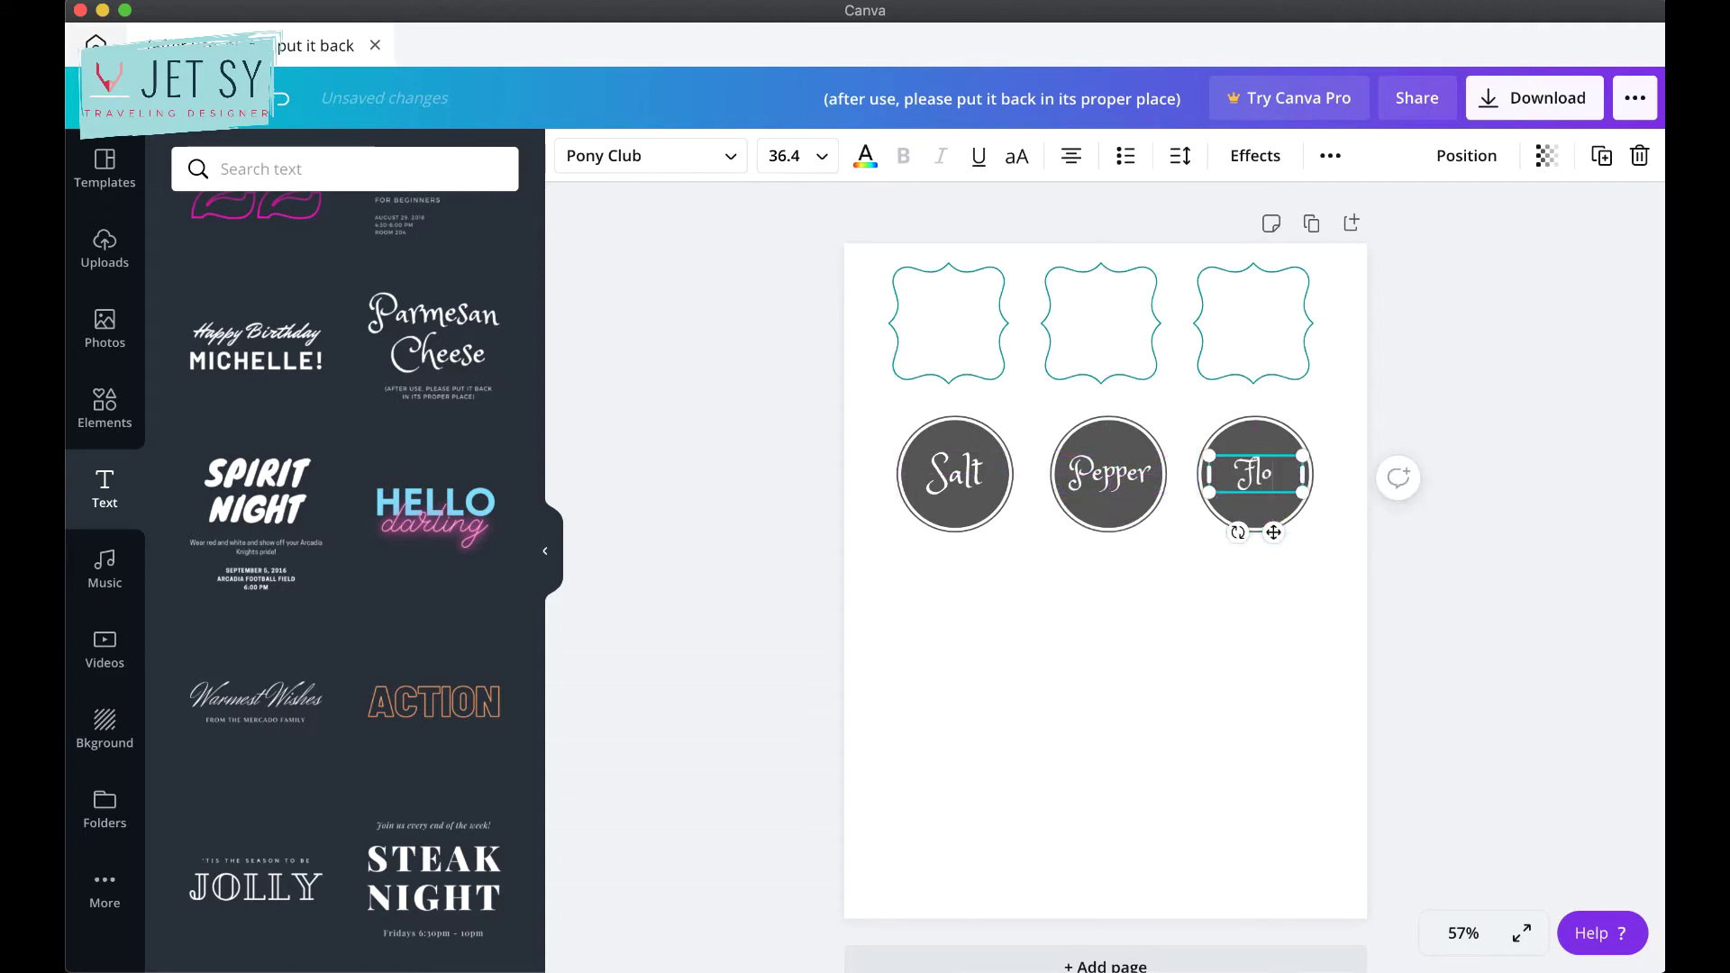
pyautogui.click(1295, 594)
# Search the elements library for "square".
pyautogui.click(104, 405)
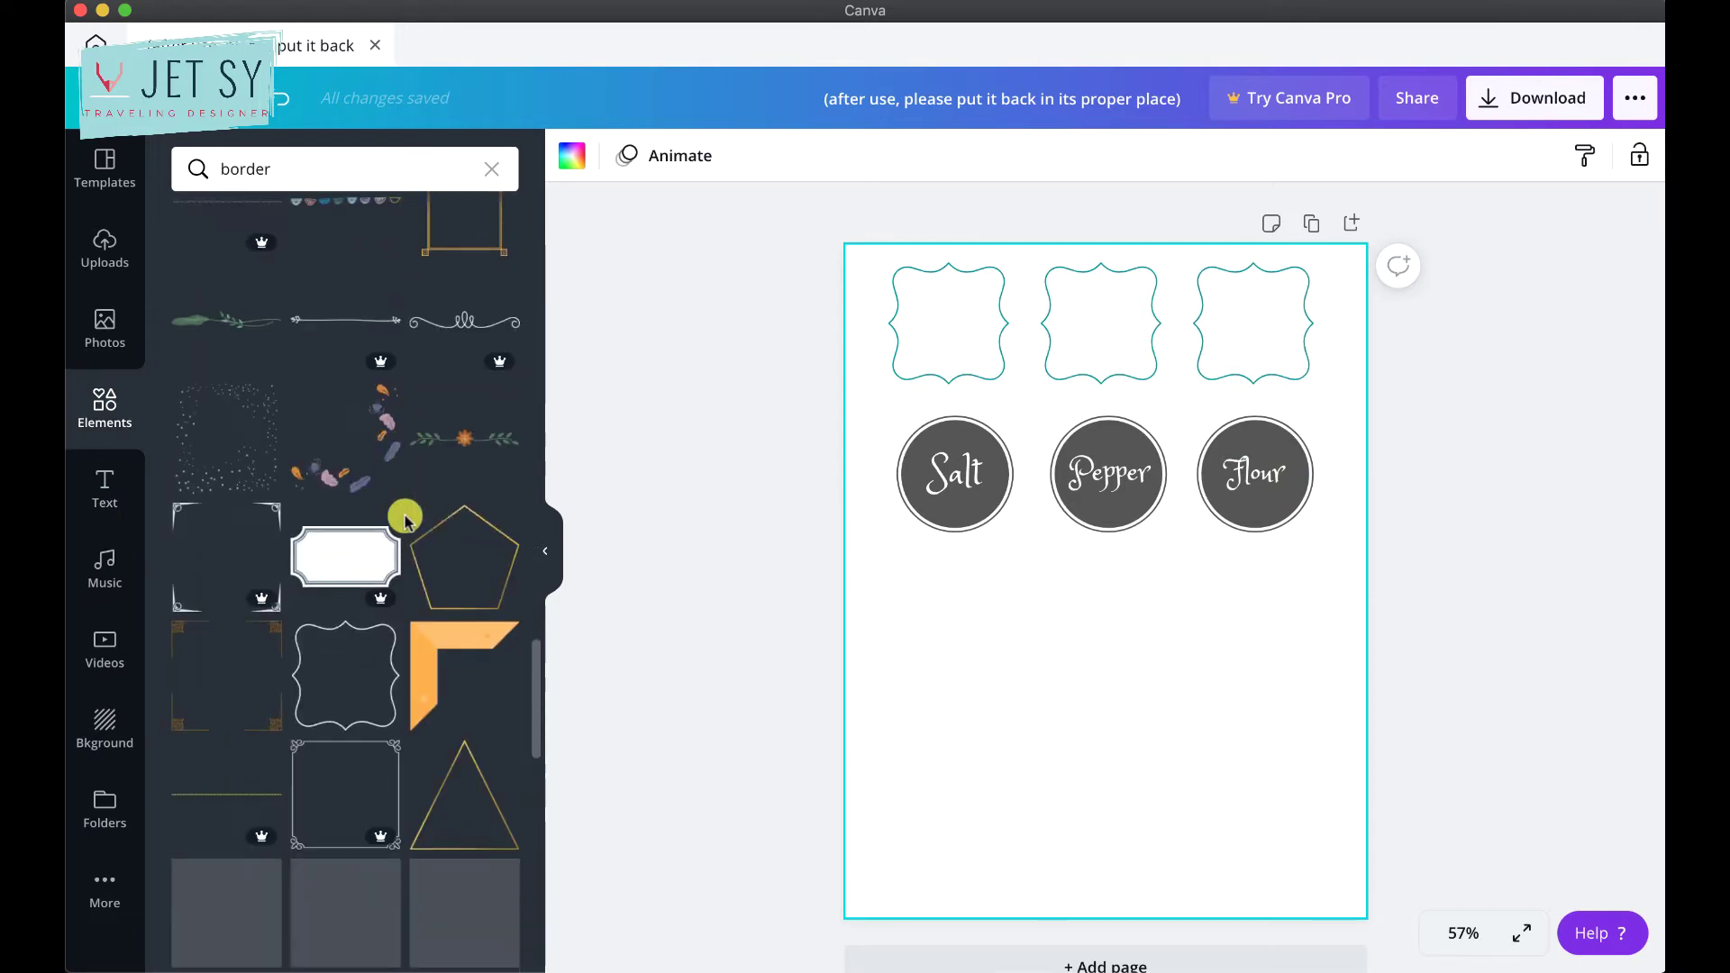
pyautogui.tripleClick(403, 169)
pyautogui.write('square')
pyautogui.press('Return')
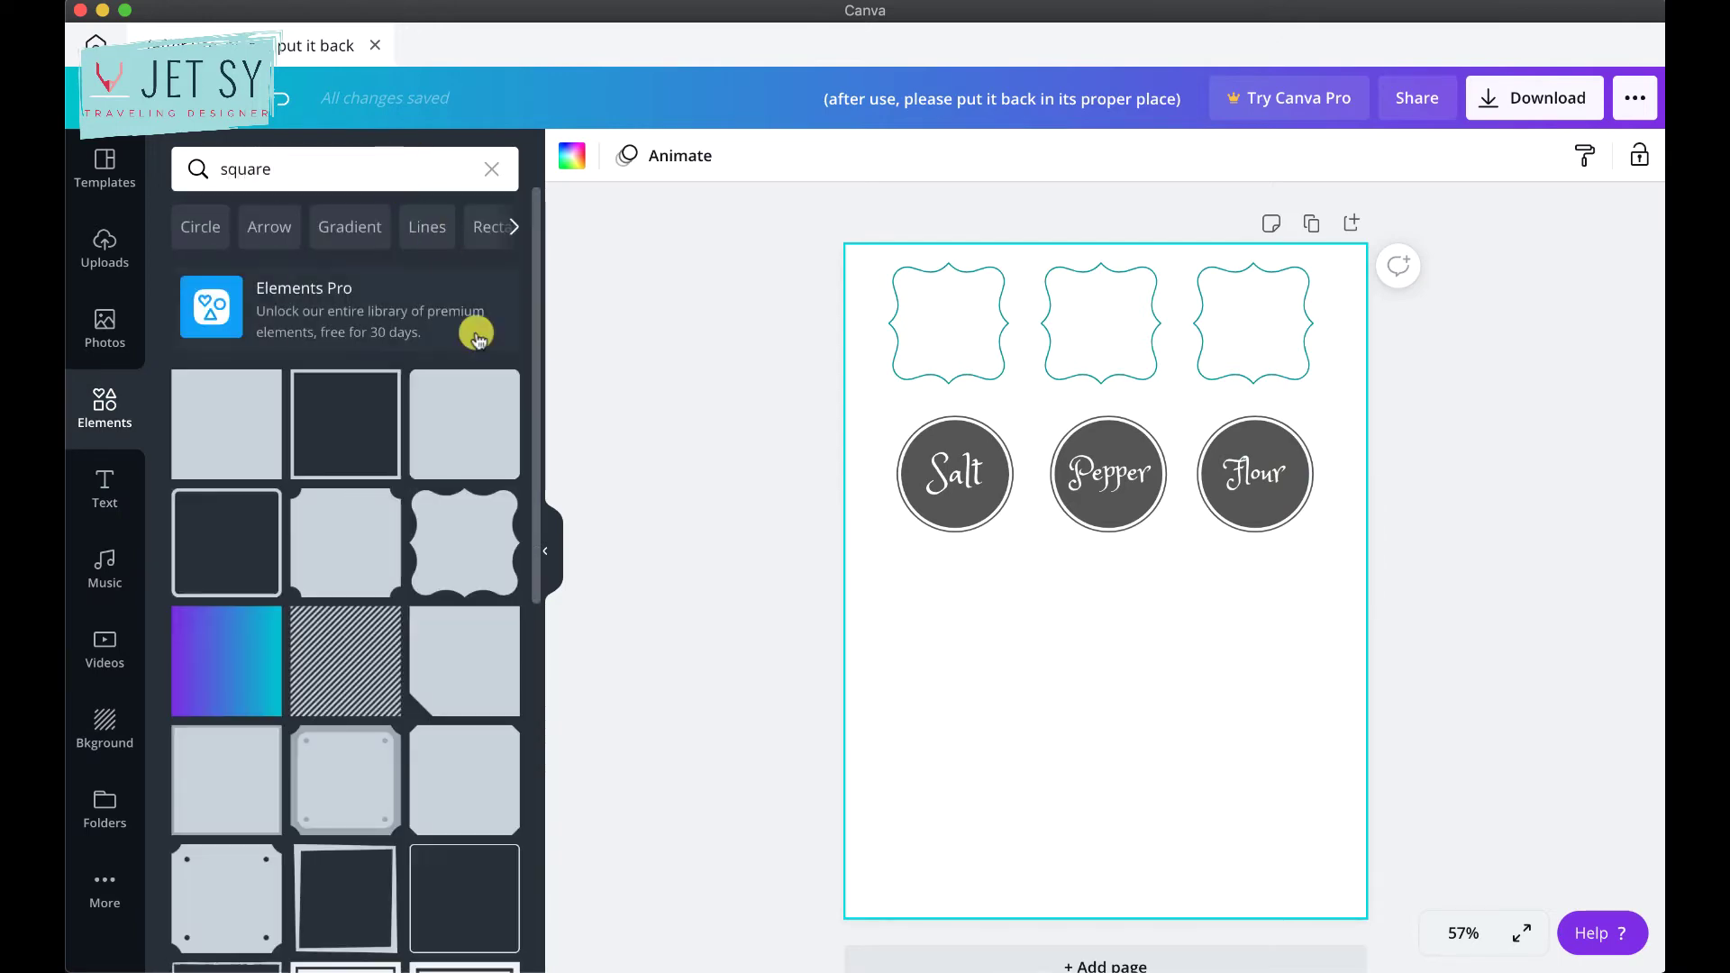
# Add the filled square with wavy edges in dark grey, scaled to label size, and duplicate it into a row of three below the circles.
pyautogui.click(480, 535)
pyautogui.moveTo(1242, 432); pyautogui.dragTo(1072, 590)
pyautogui.moveTo(1046, 672)
pyautogui.mouseDown()
pyautogui.moveTo(985, 622)
pyautogui.moveTo(1279, 626)
pyautogui.mouseUp()
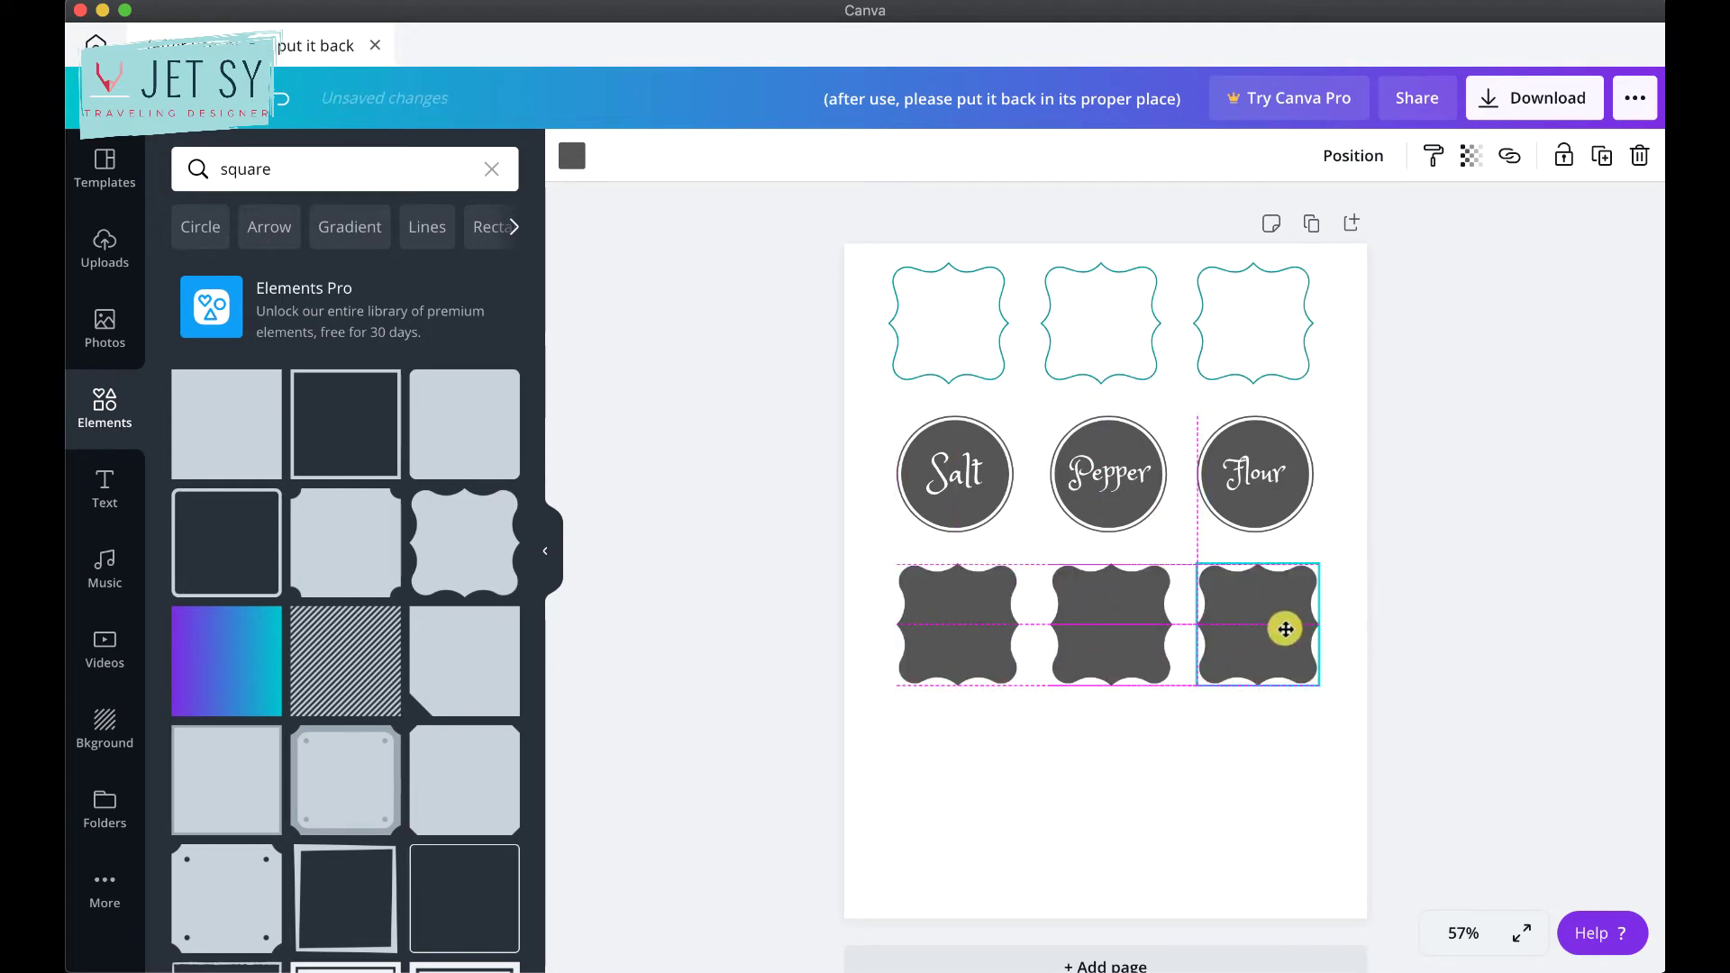
pyautogui.click(1016, 735)
# Duplicate the first teal wavy frame below the circles, recolour the copy white and scale it down to fit inside a dark square.
pyautogui.click(911, 332)
pyautogui.rightClick(920, 335)
pyautogui.press('super+z')
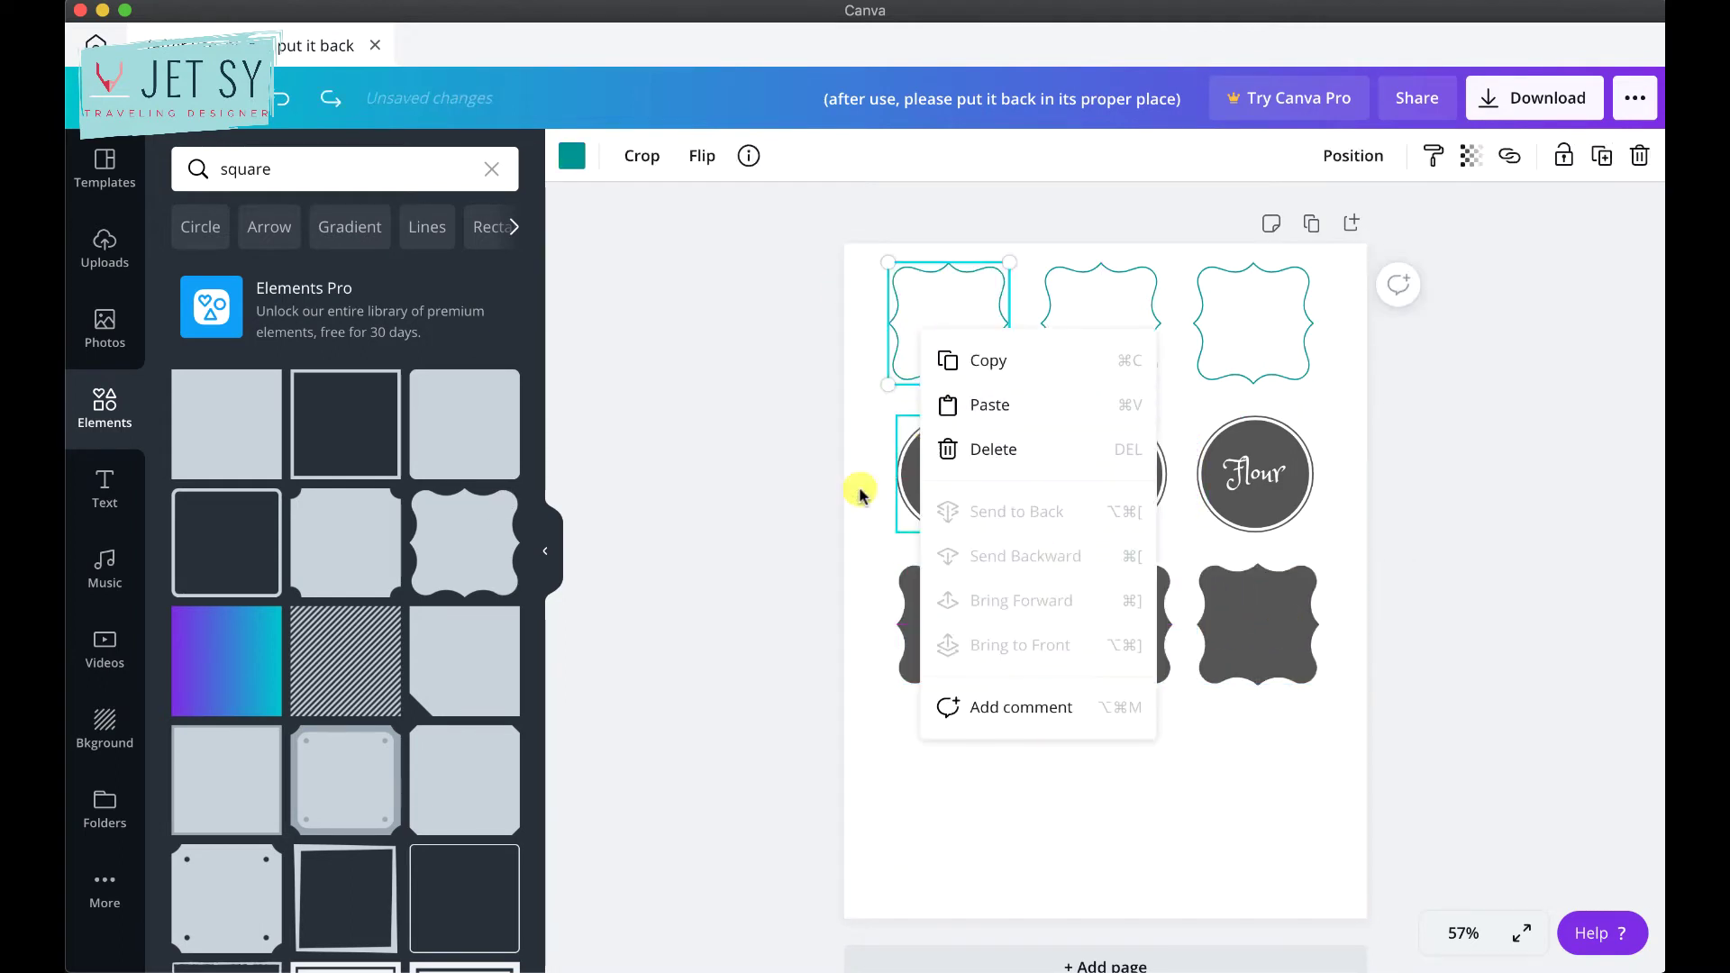
pyautogui.click(858, 494)
pyautogui.keyDown('alt'); pyautogui.moveTo(925, 378); pyautogui.dragTo(957, 754); pyautogui.keyUp('alt')
pyautogui.click(572, 155)
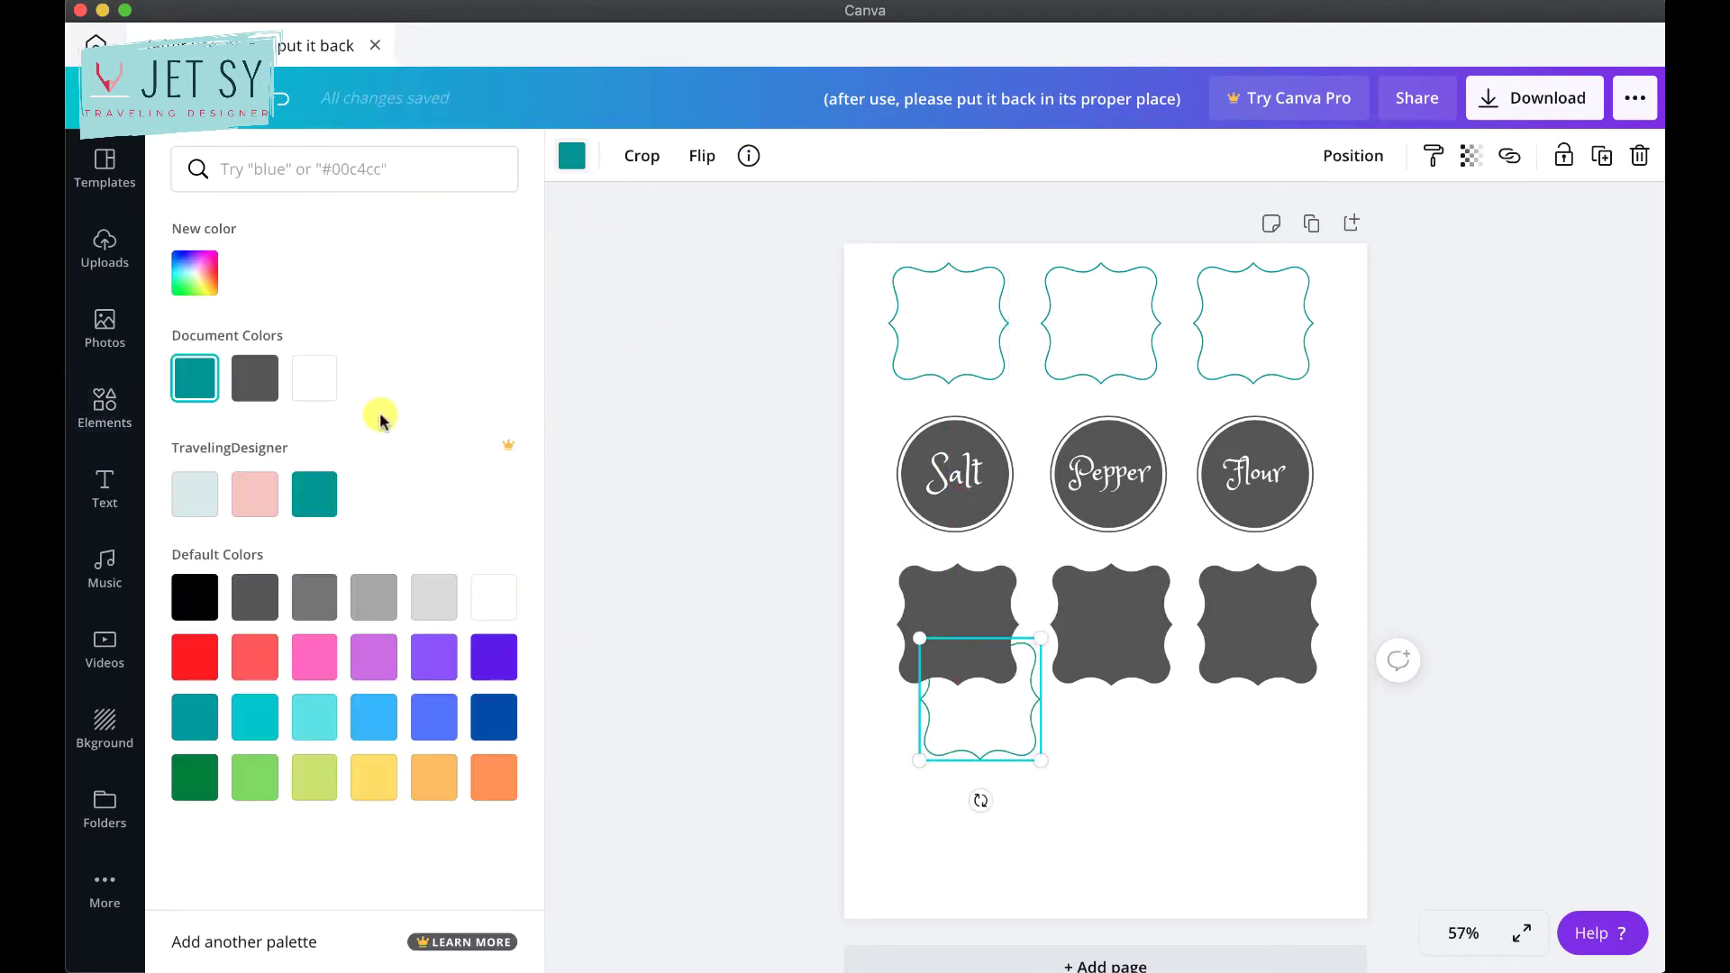
pyautogui.moveTo(1034, 638); pyautogui.dragTo(1029, 651)
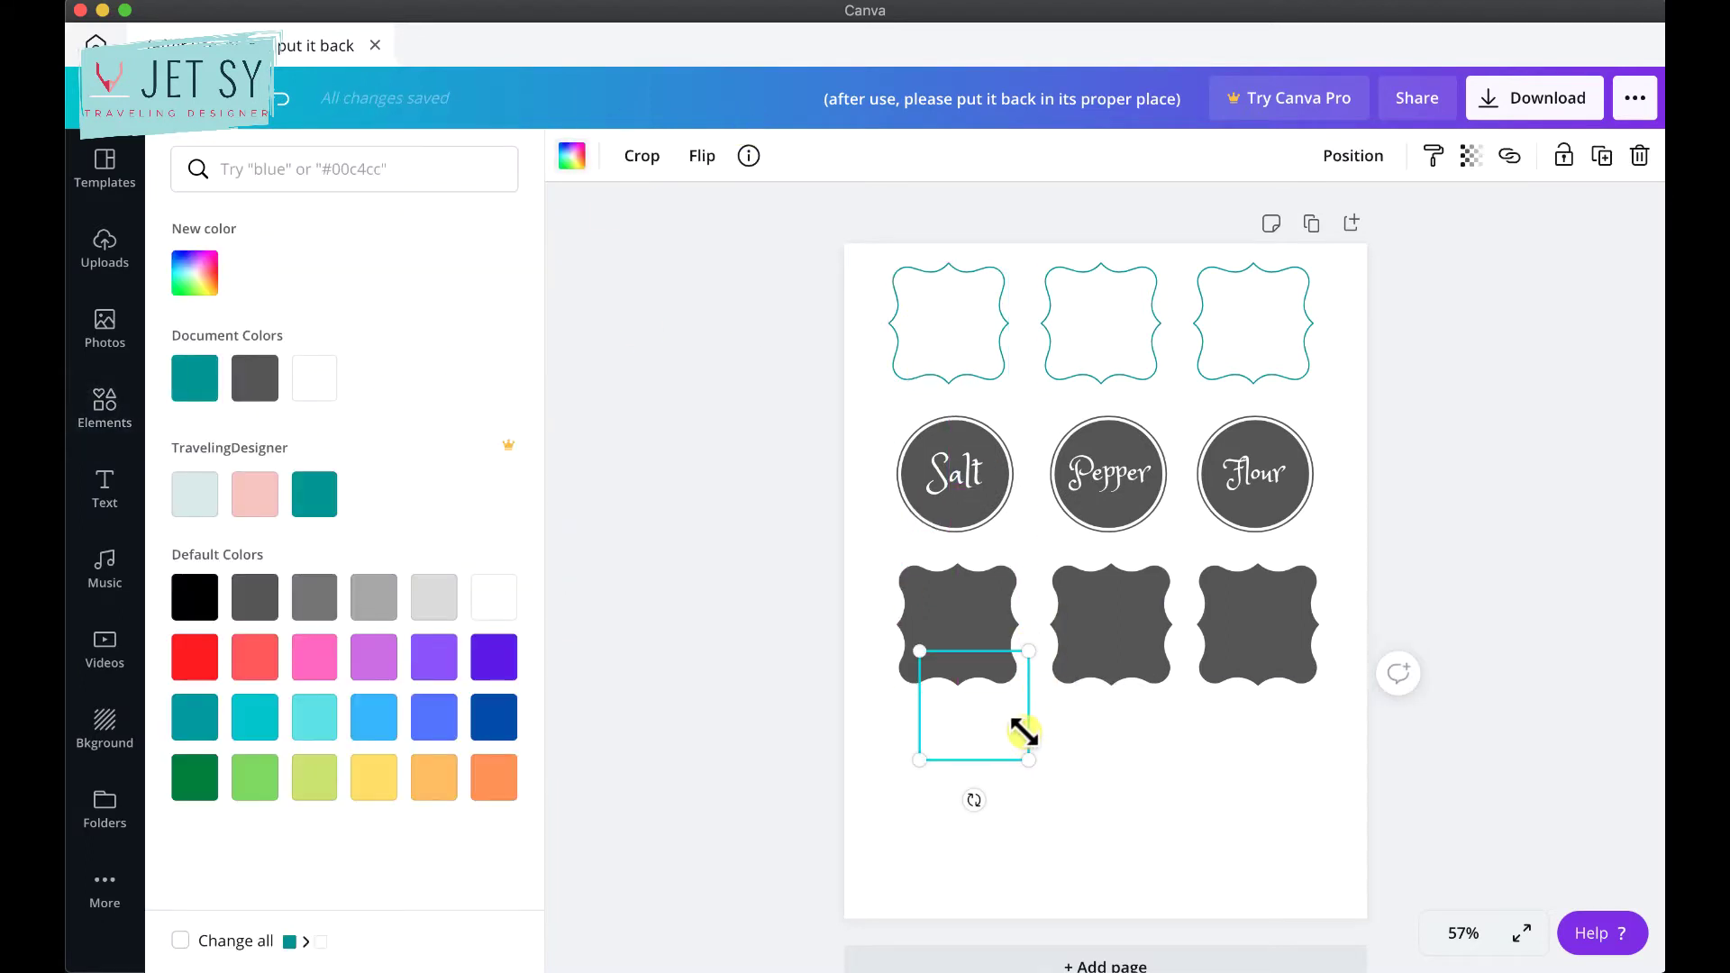
pyautogui.moveTo(1019, 748); pyautogui.dragTo(1039, 721)
pyautogui.click(984, 749)
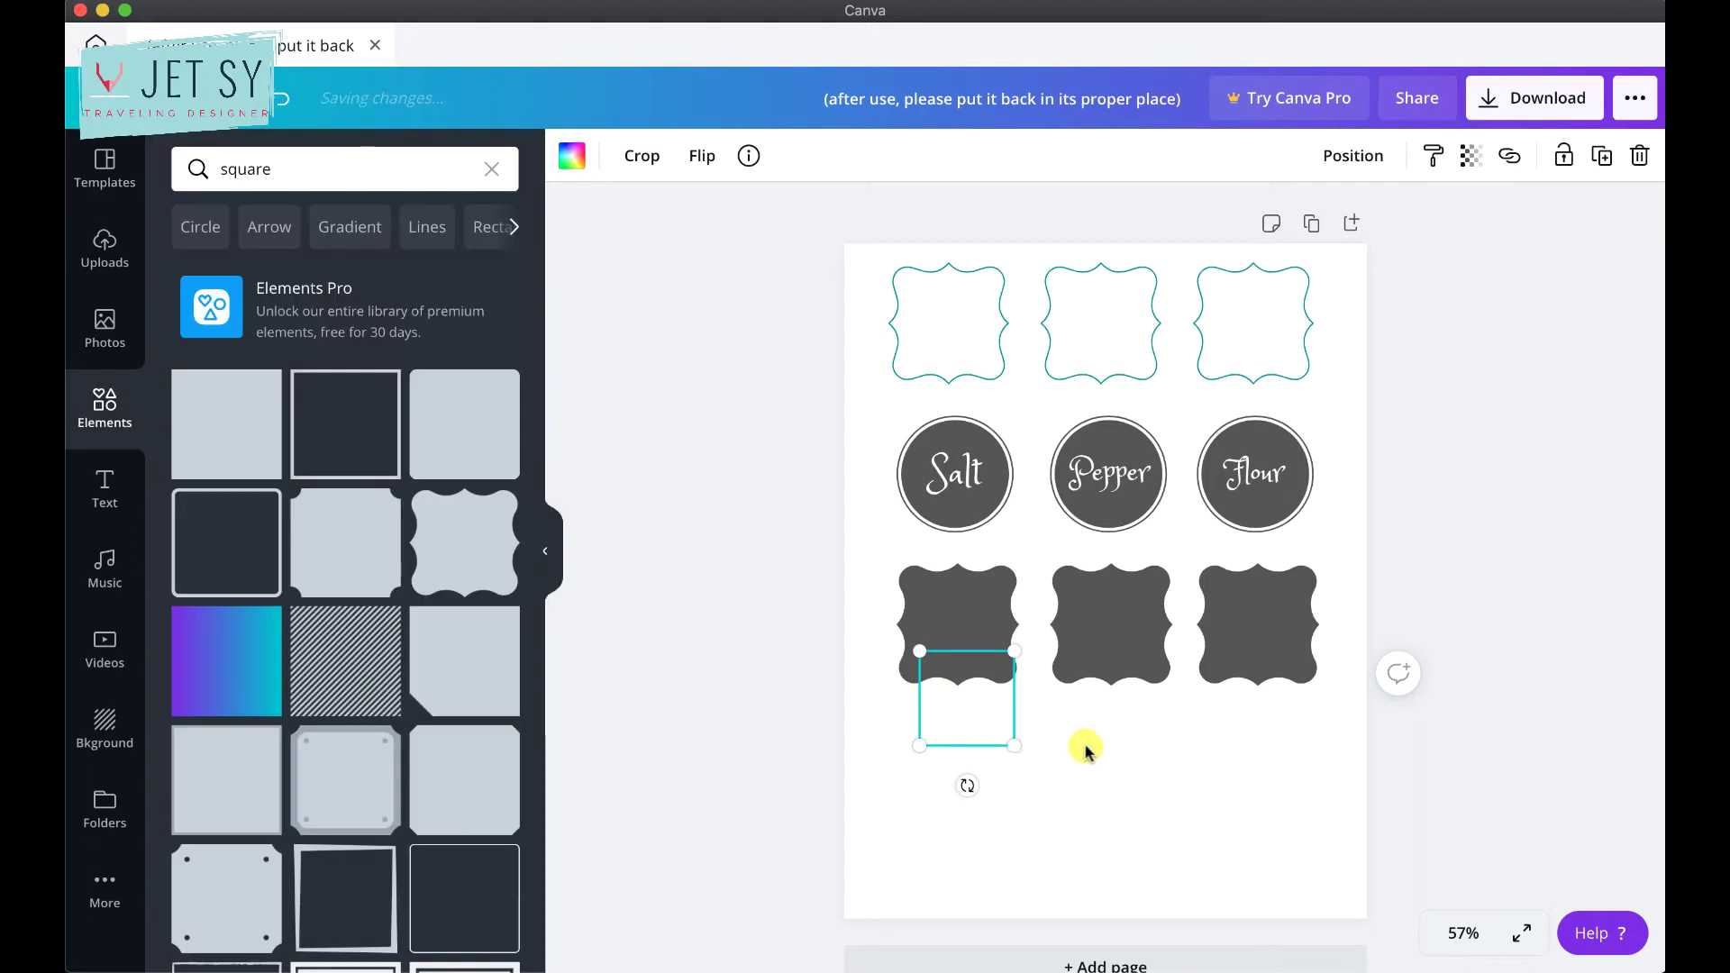
# Place the white frame centred on the first dark grey wavy square.
pyautogui.click(1086, 748)
pyautogui.click(997, 721)
pyautogui.click(1033, 716)
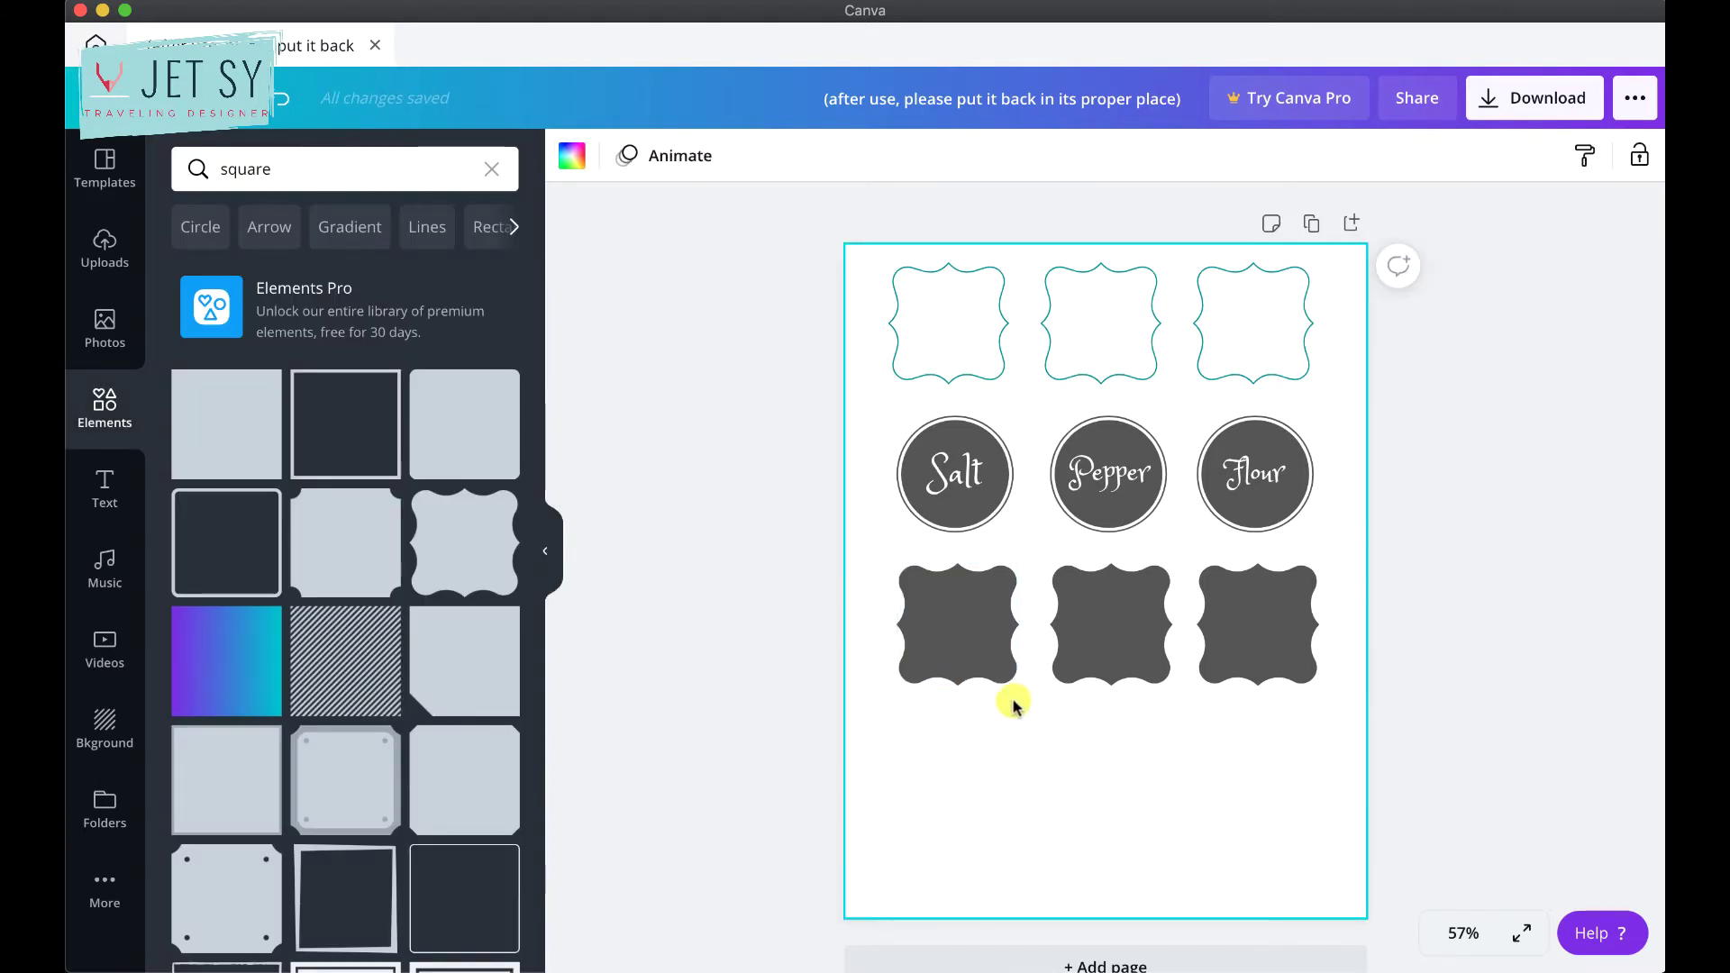
pyautogui.moveTo(998, 698); pyautogui.dragTo(1010, 573)
pyautogui.rightClick(997, 625)
pyautogui.click(1114, 783)
# Replace the other two plain dark squares with copies of the first square and its white inner frame.
pyautogui.moveTo(1330, 604); pyautogui.dragTo(1100, 638)
pyautogui.press('Delete')
pyautogui.moveTo(1045, 582); pyautogui.dragTo(1208, 637)
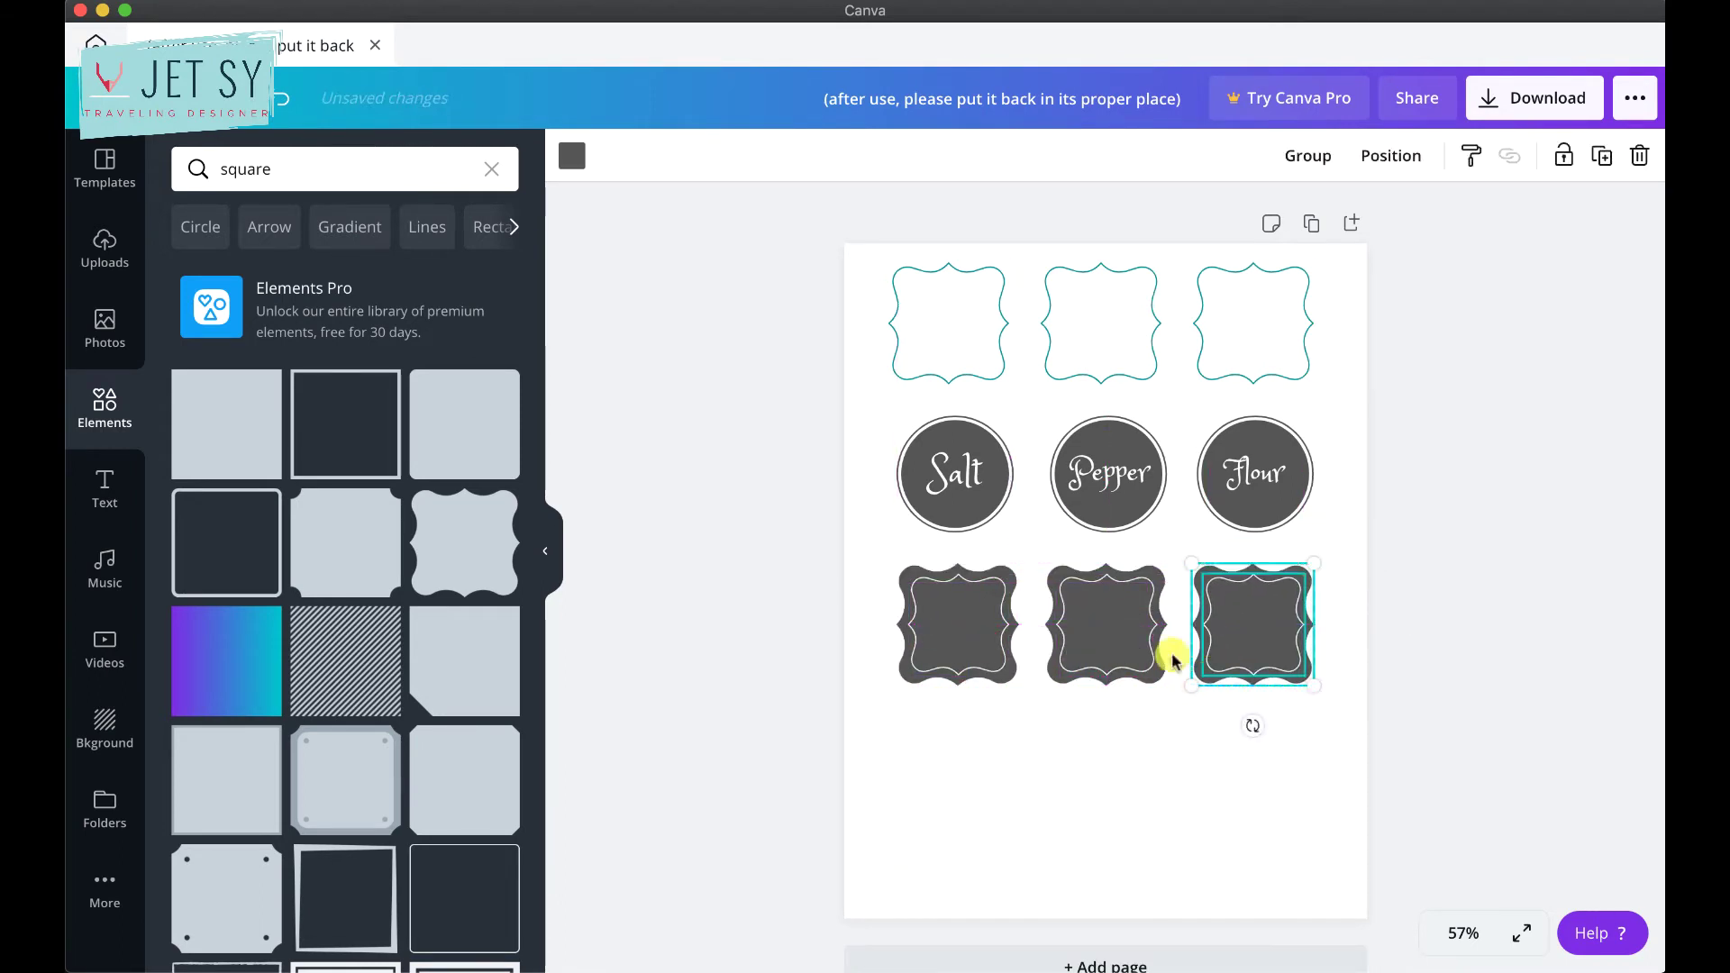
# Copy label text from the circles onto the wavy squares, reading "Pens" on the first and "Toys" on the second.
pyautogui.click(1024, 677)
pyautogui.moveTo(960, 485); pyautogui.dragTo(1273, 686)
pyautogui.click(1024, 664)
pyautogui.doubleClick(1118, 629)
pyautogui.write('Toys')
pyautogui.click(1126, 687)
pyautogui.click(1126, 684)
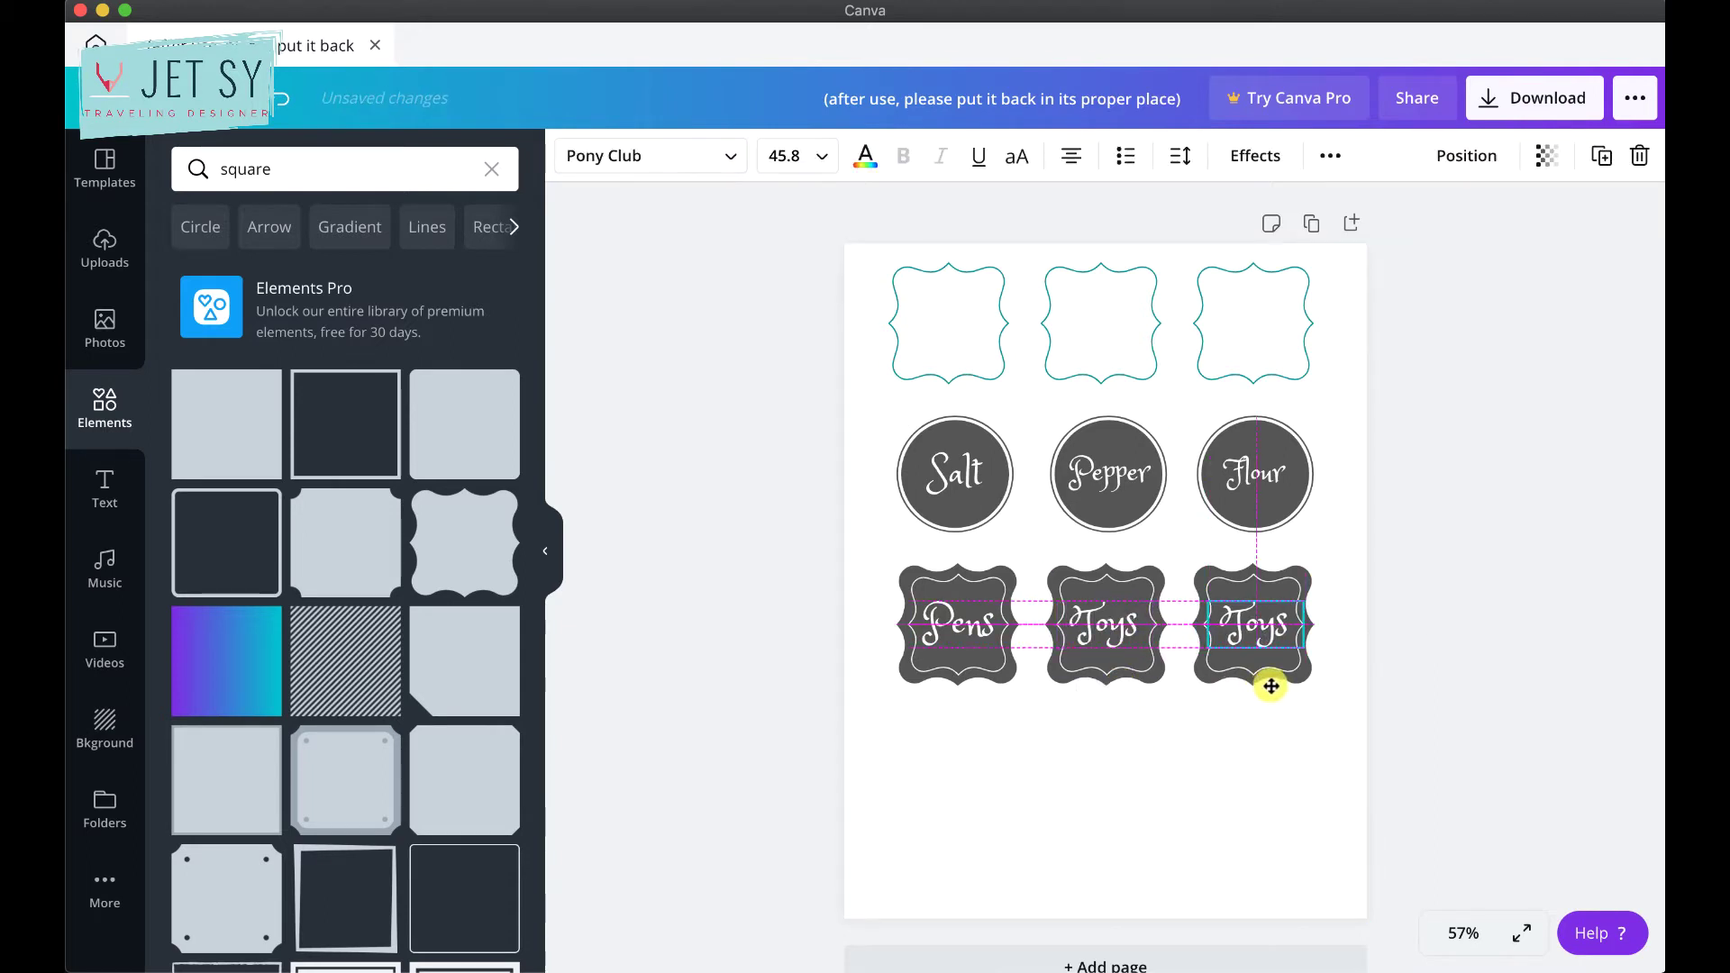
# Change the third wavy square's text to "Paper", scale it down to size 39.8 and centre it inside the inner frame.
pyautogui.doubleClick(1269, 628)
pyautogui.write('Paper')
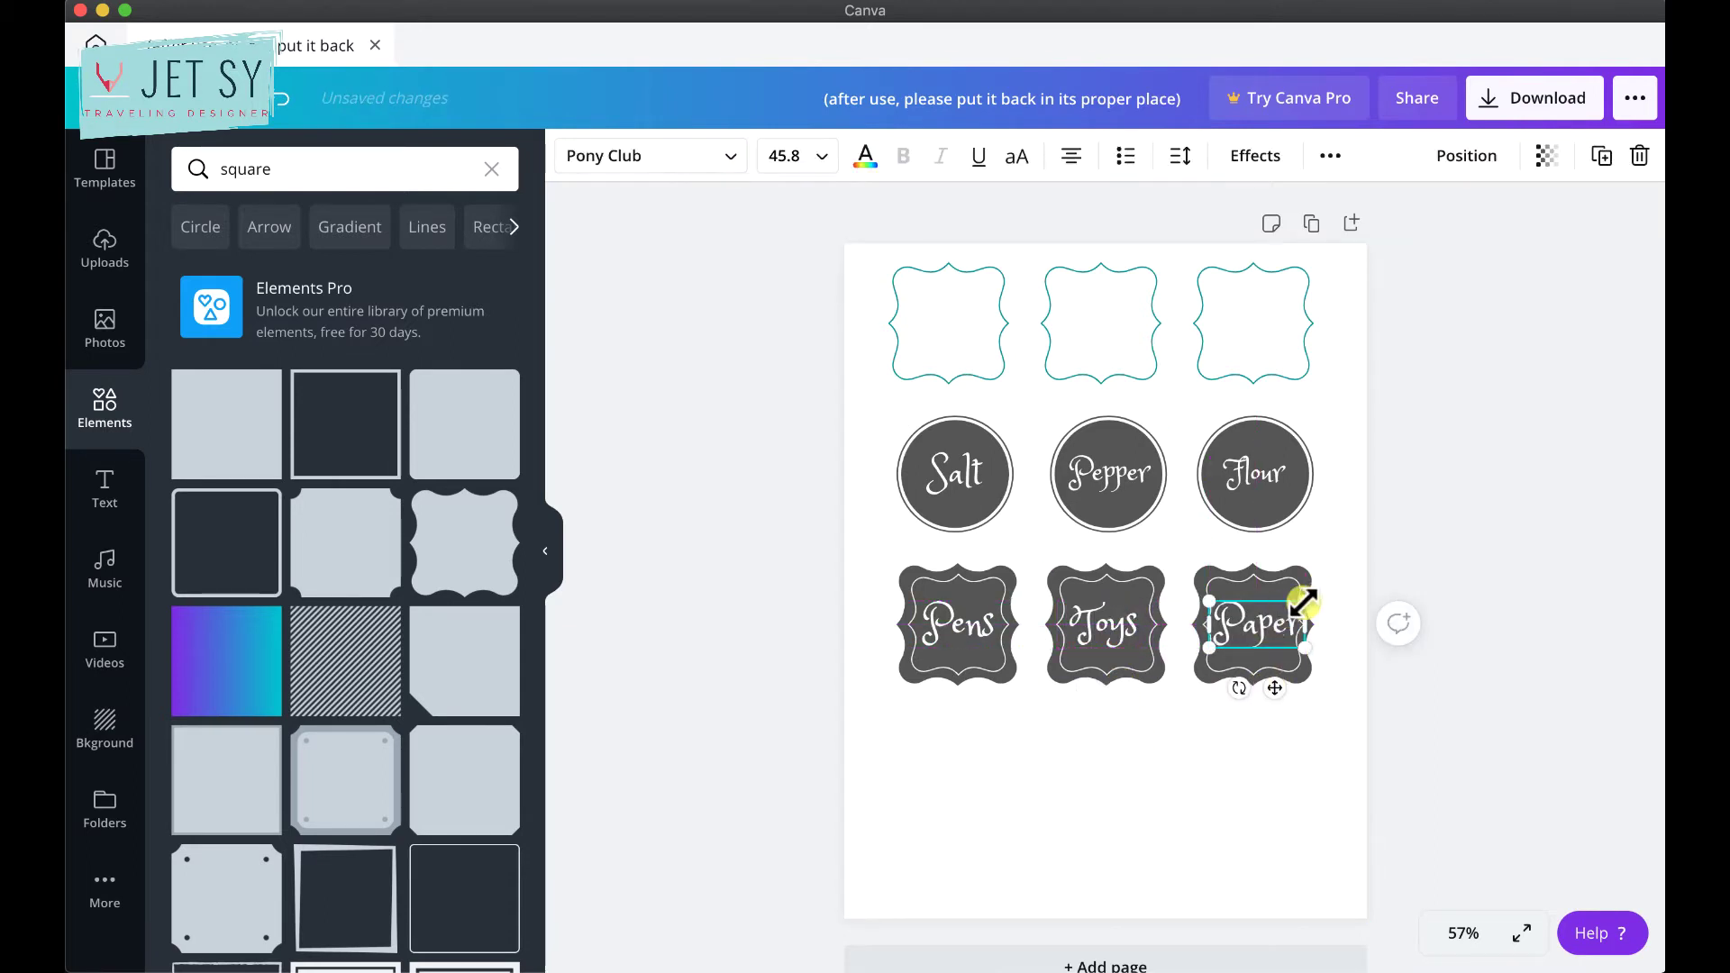
pyautogui.moveTo(1304, 602); pyautogui.dragTo(1259, 625)
pyautogui.click(1236, 748)
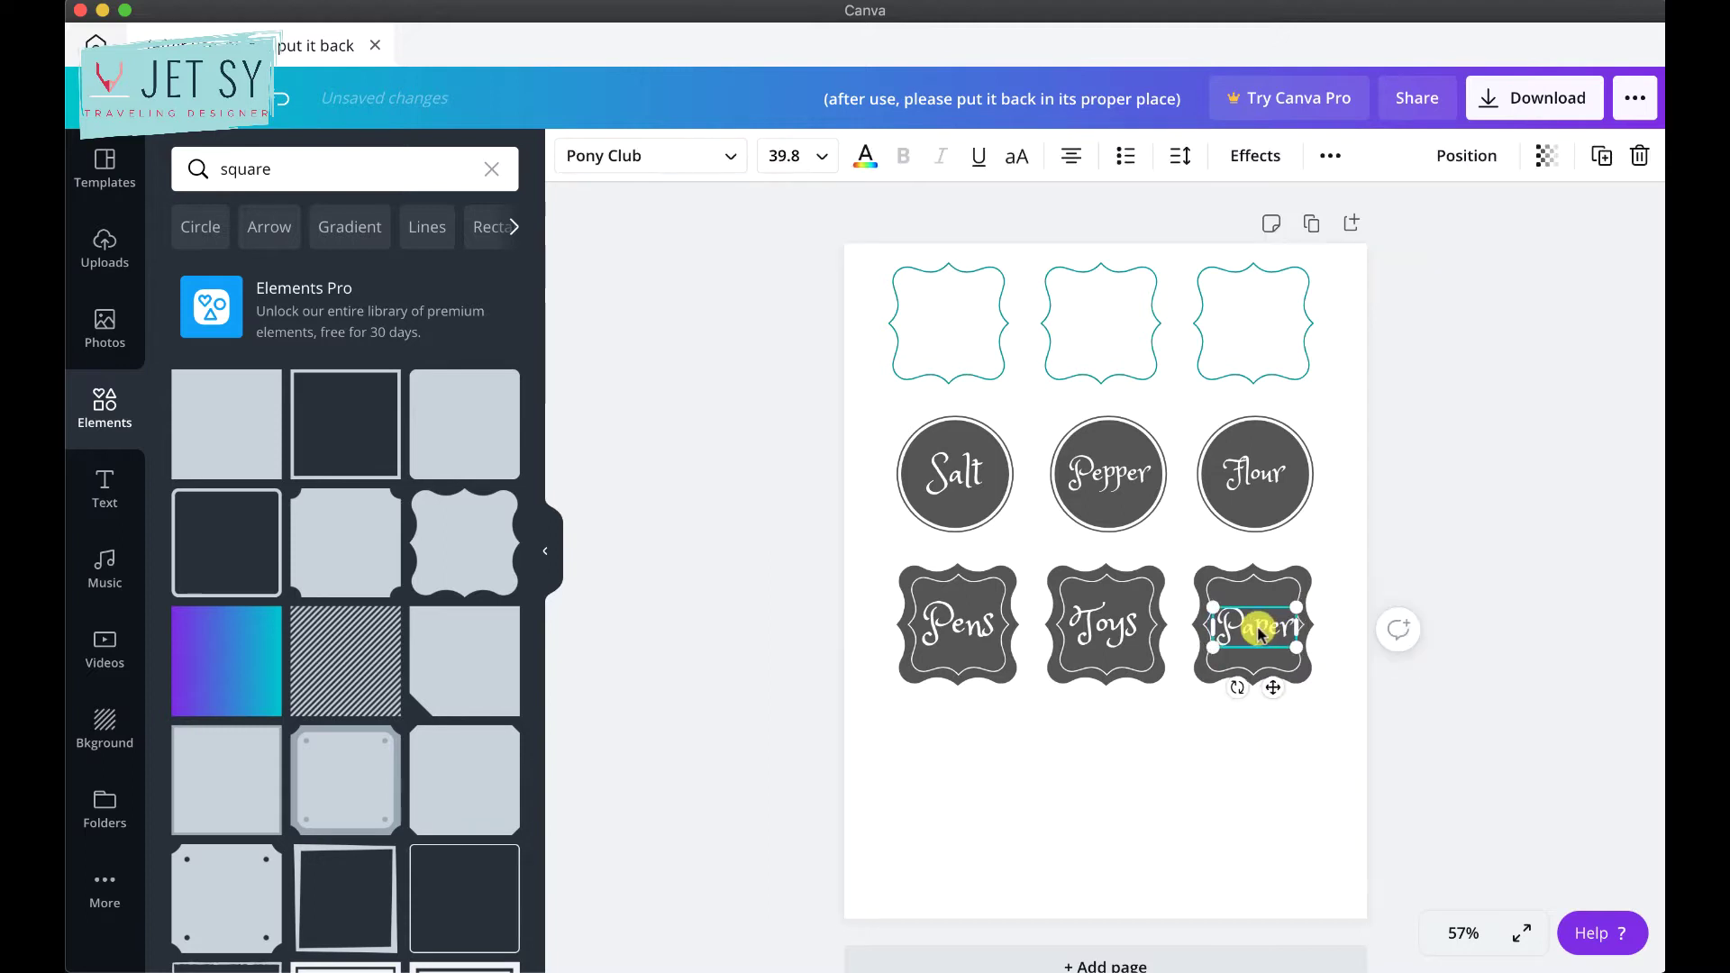
pyautogui.click(1180, 768)
# Search the elements library for "rectangle border".
pyautogui.scroll(-15, 496, 619)
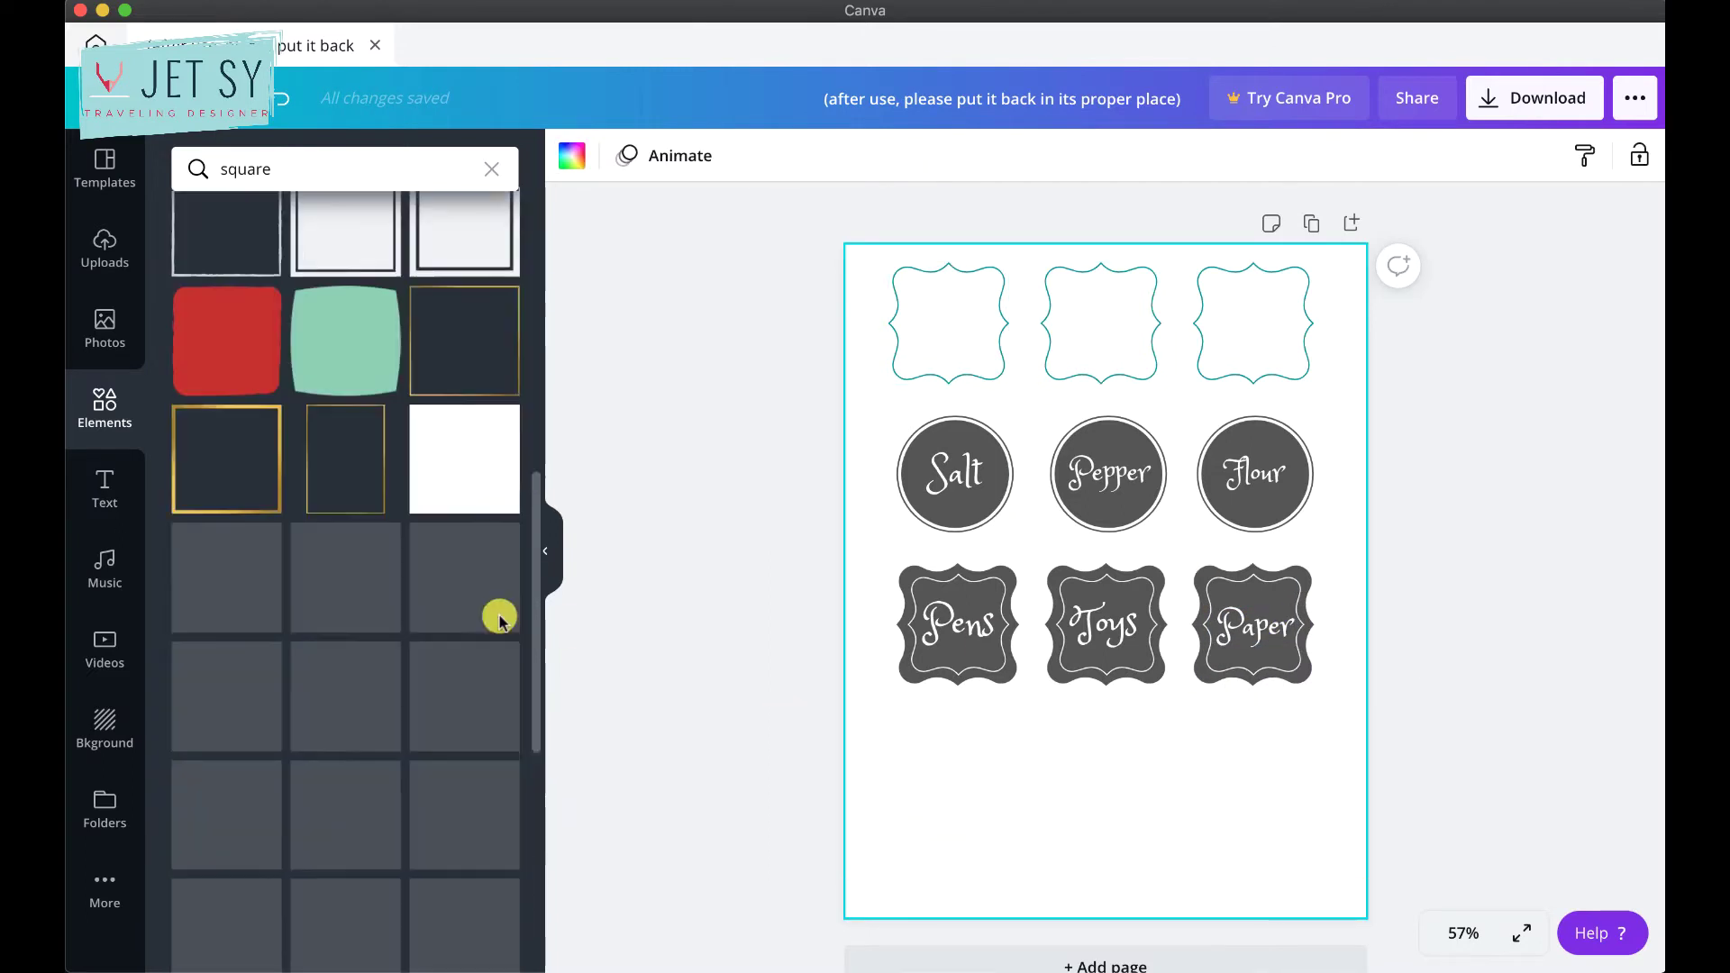
pyautogui.scroll(-7, 359, 436)
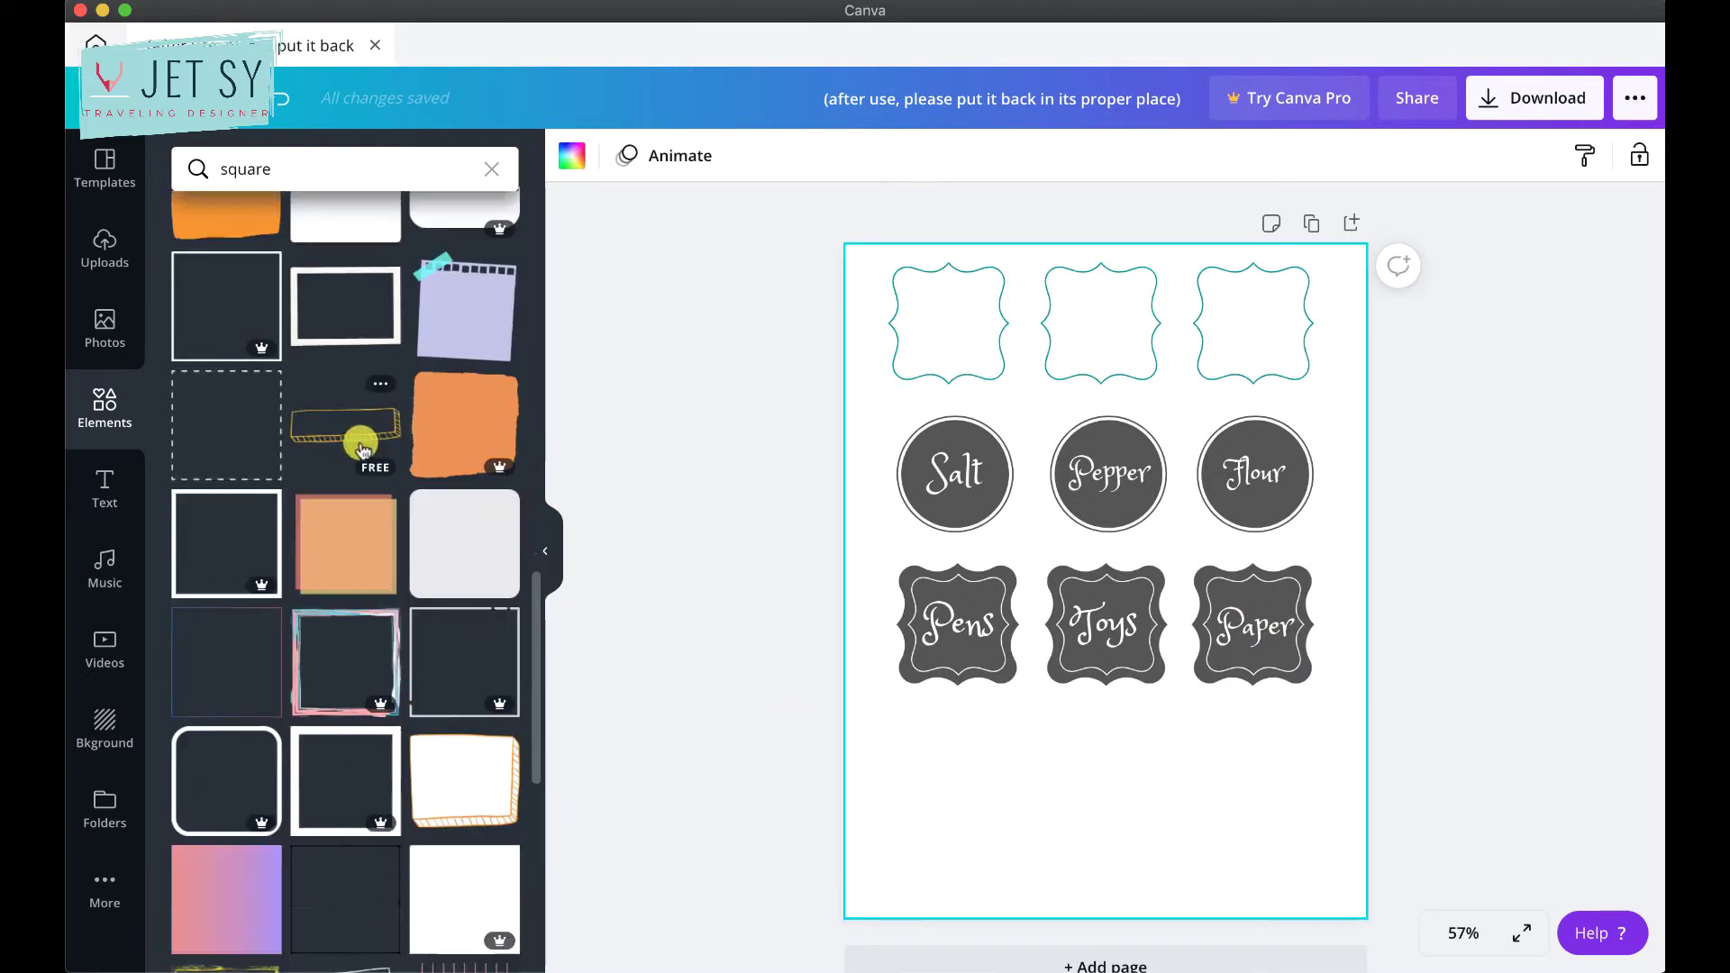
pyautogui.click(359, 169)
pyautogui.write('rectangle')
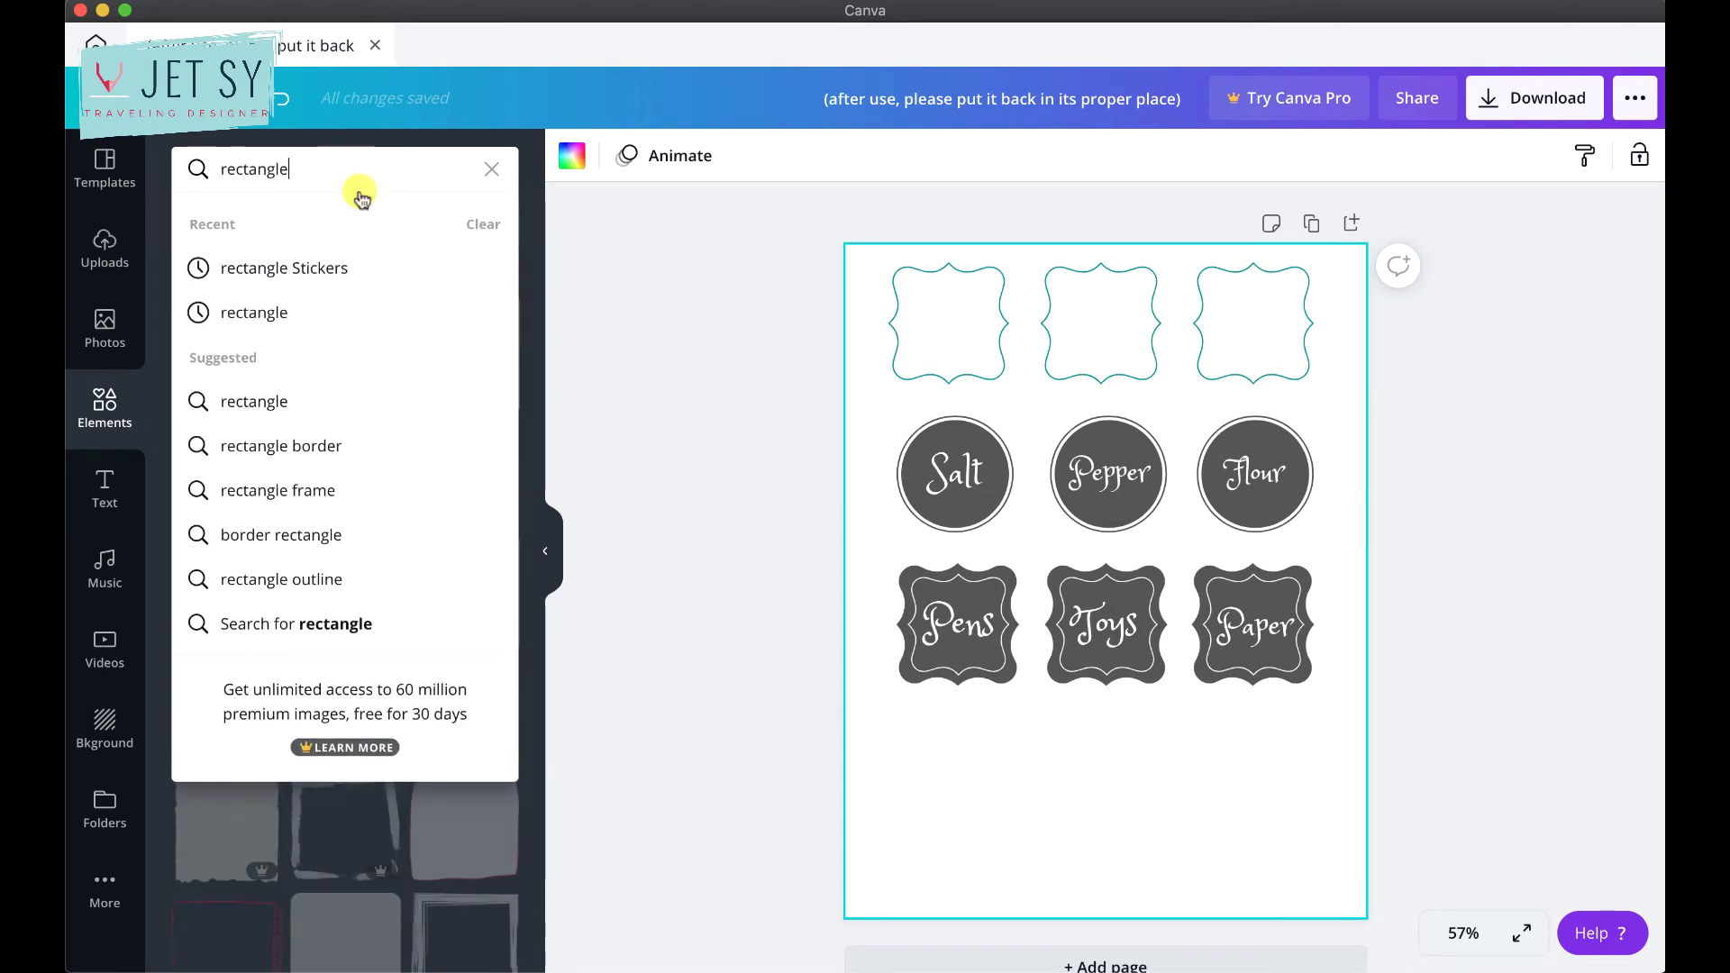
pyautogui.click(313, 451)
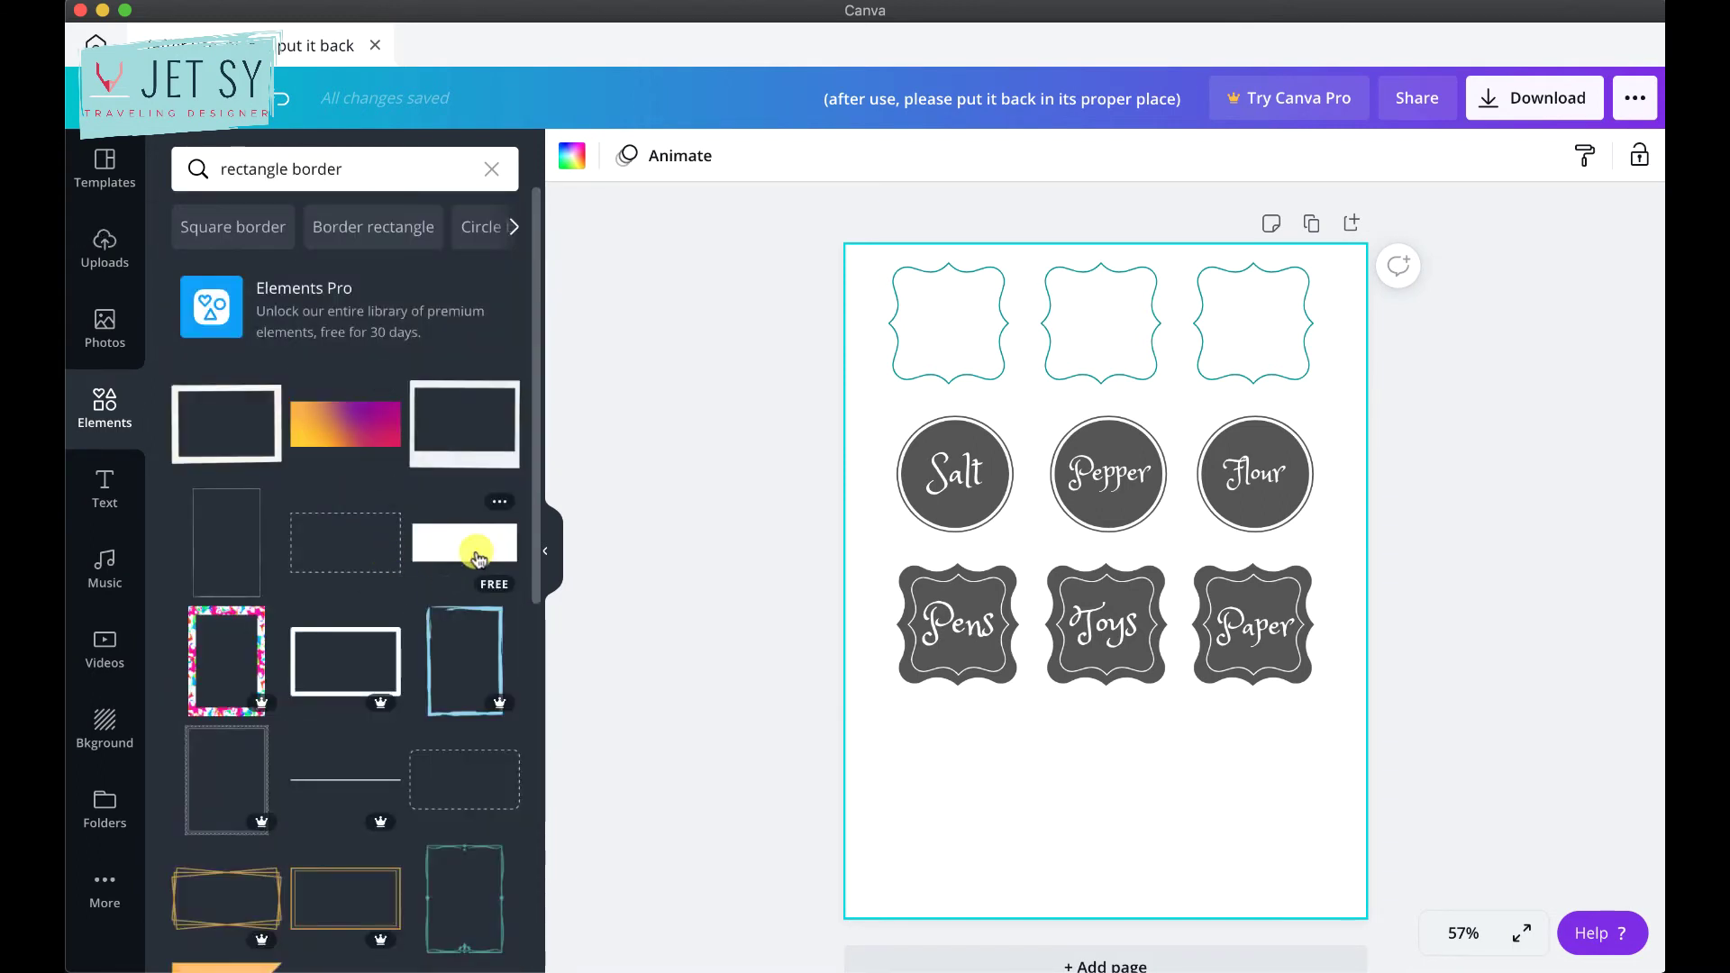
pyautogui.click(475, 557)
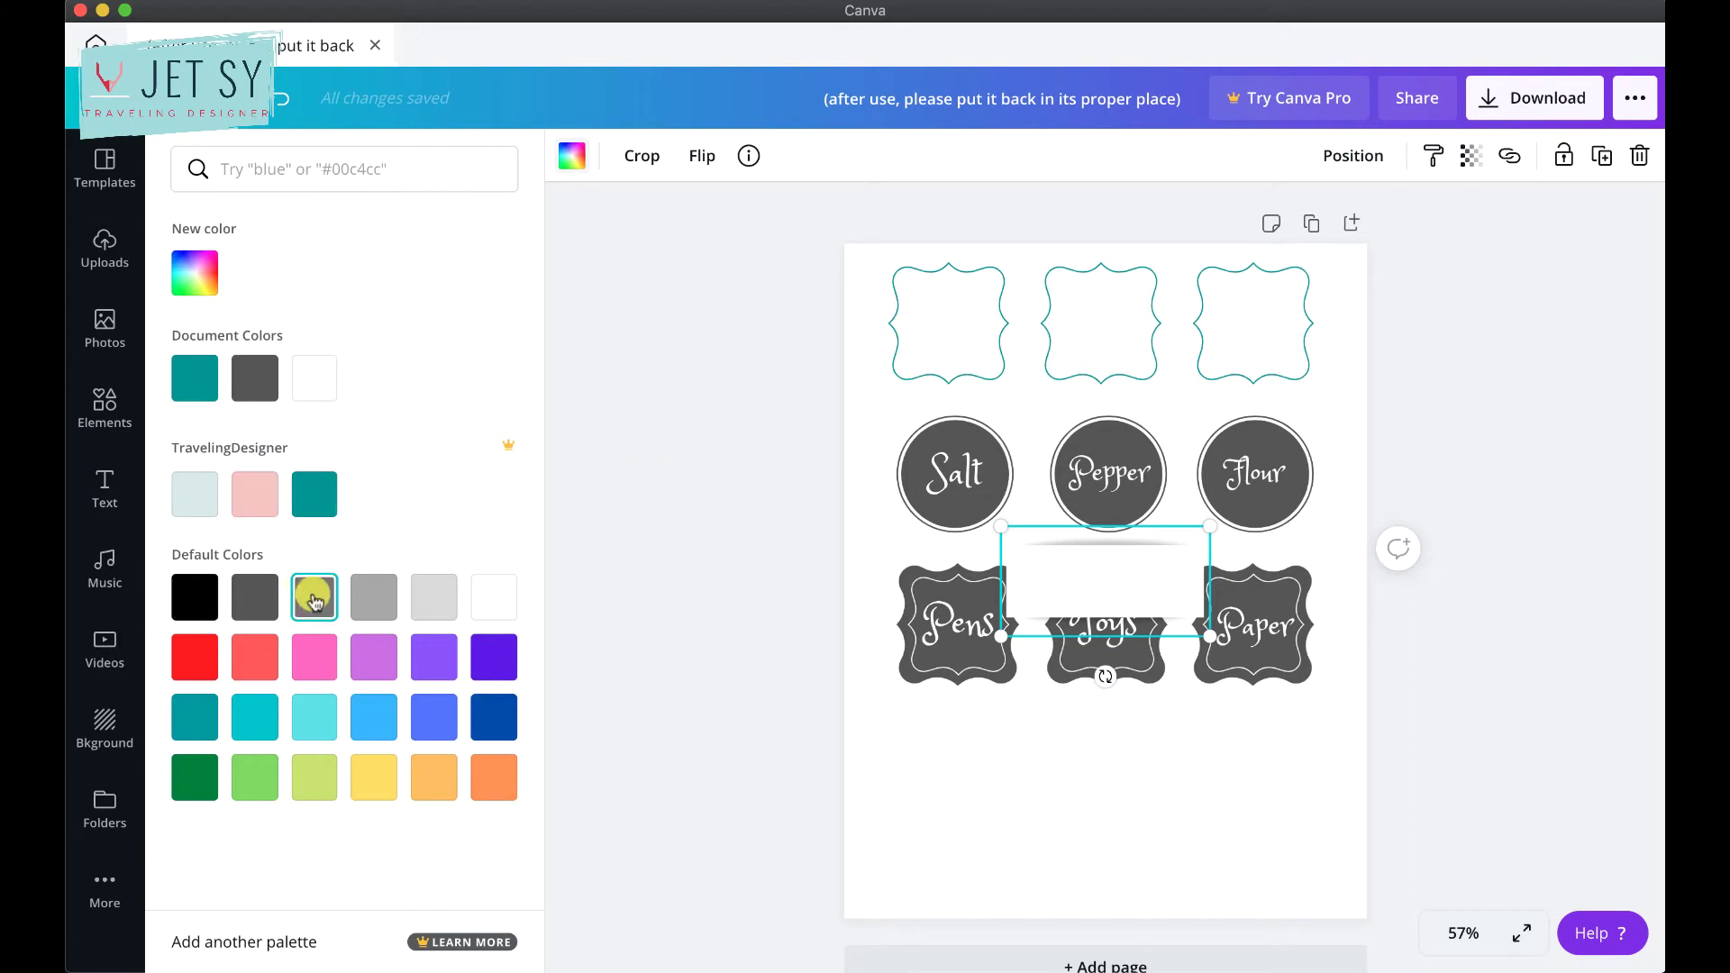
pyautogui.click(314, 600)
pyautogui.moveTo(1186, 580); pyautogui.dragTo(1070, 753)
pyautogui.press('Delete')
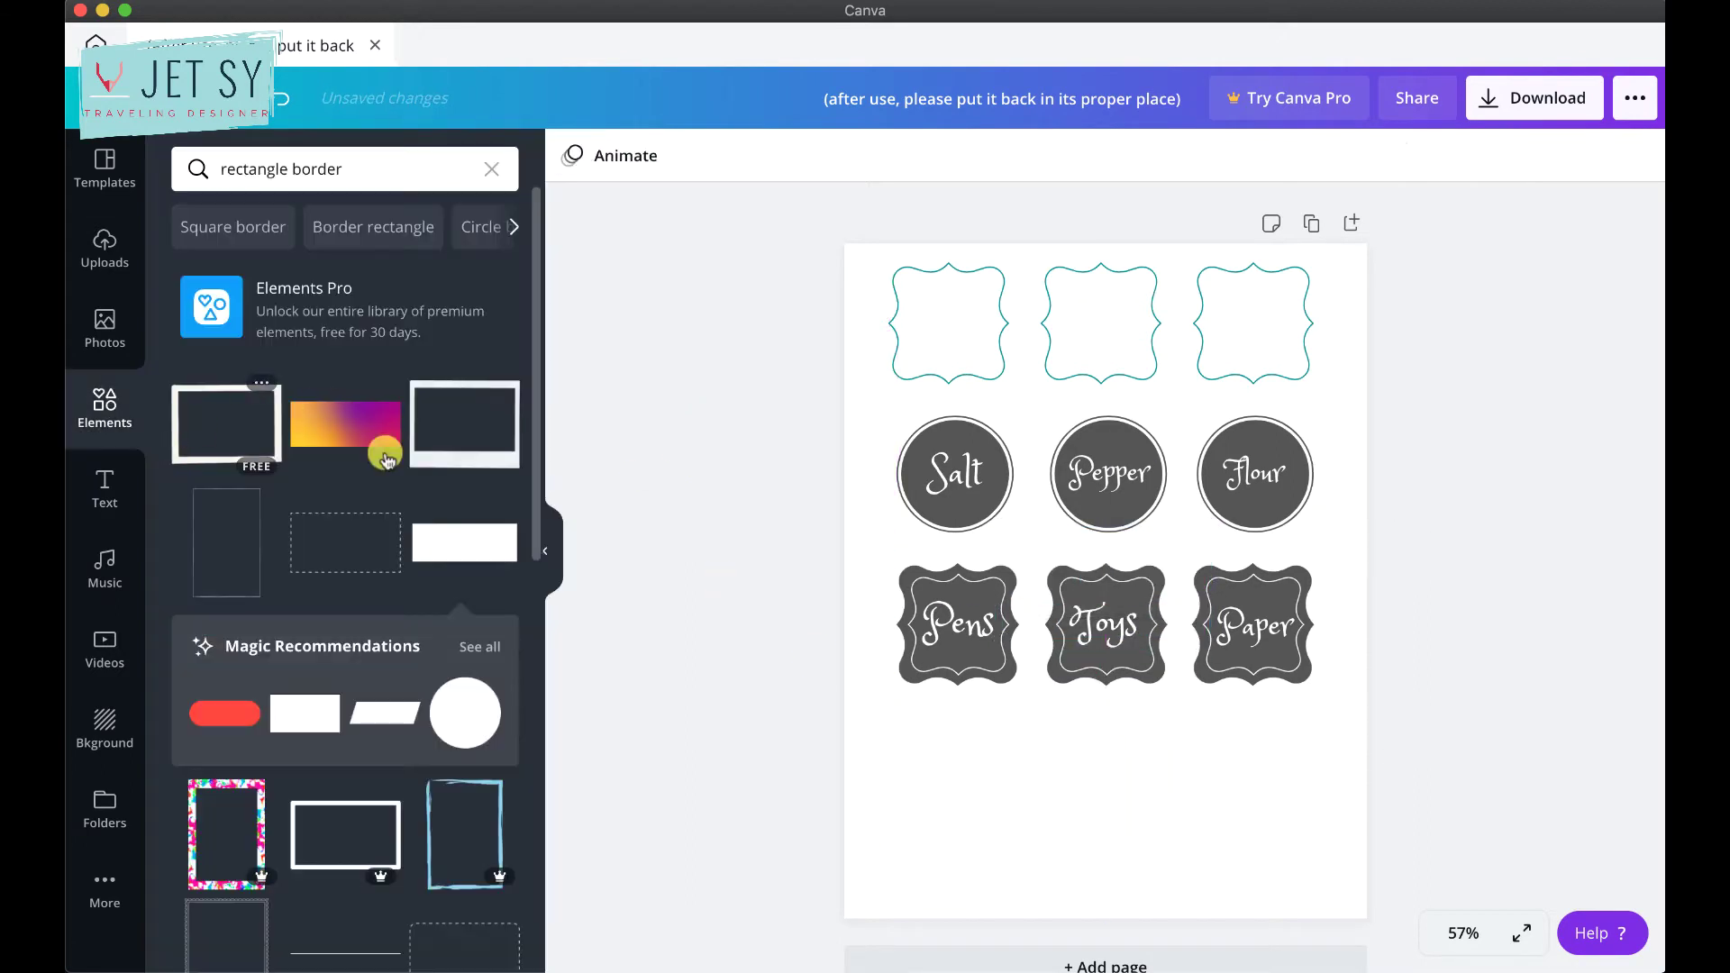
# Add the white parallelogram from the recommended elements below the Pens square, colour it pale blue-grey from the brand palette and enlarge it.
pyautogui.scroll(-3, 387, 459)
pyautogui.click(475, 433)
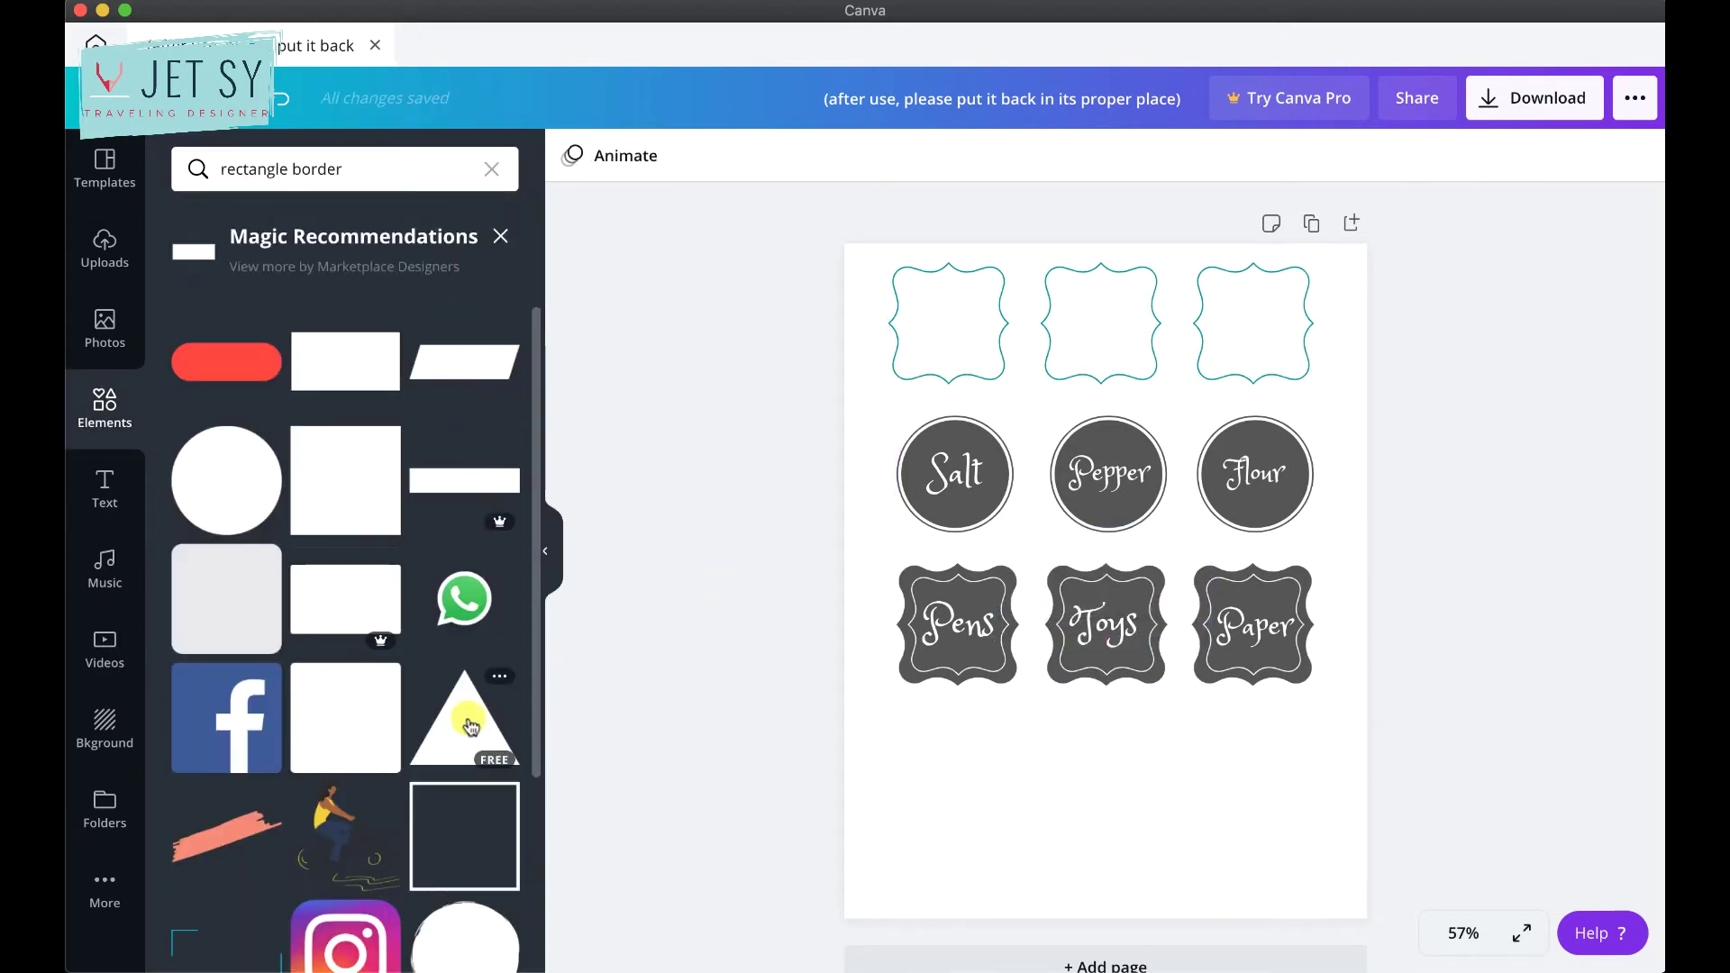
pyautogui.moveTo(494, 349); pyautogui.dragTo(935, 722)
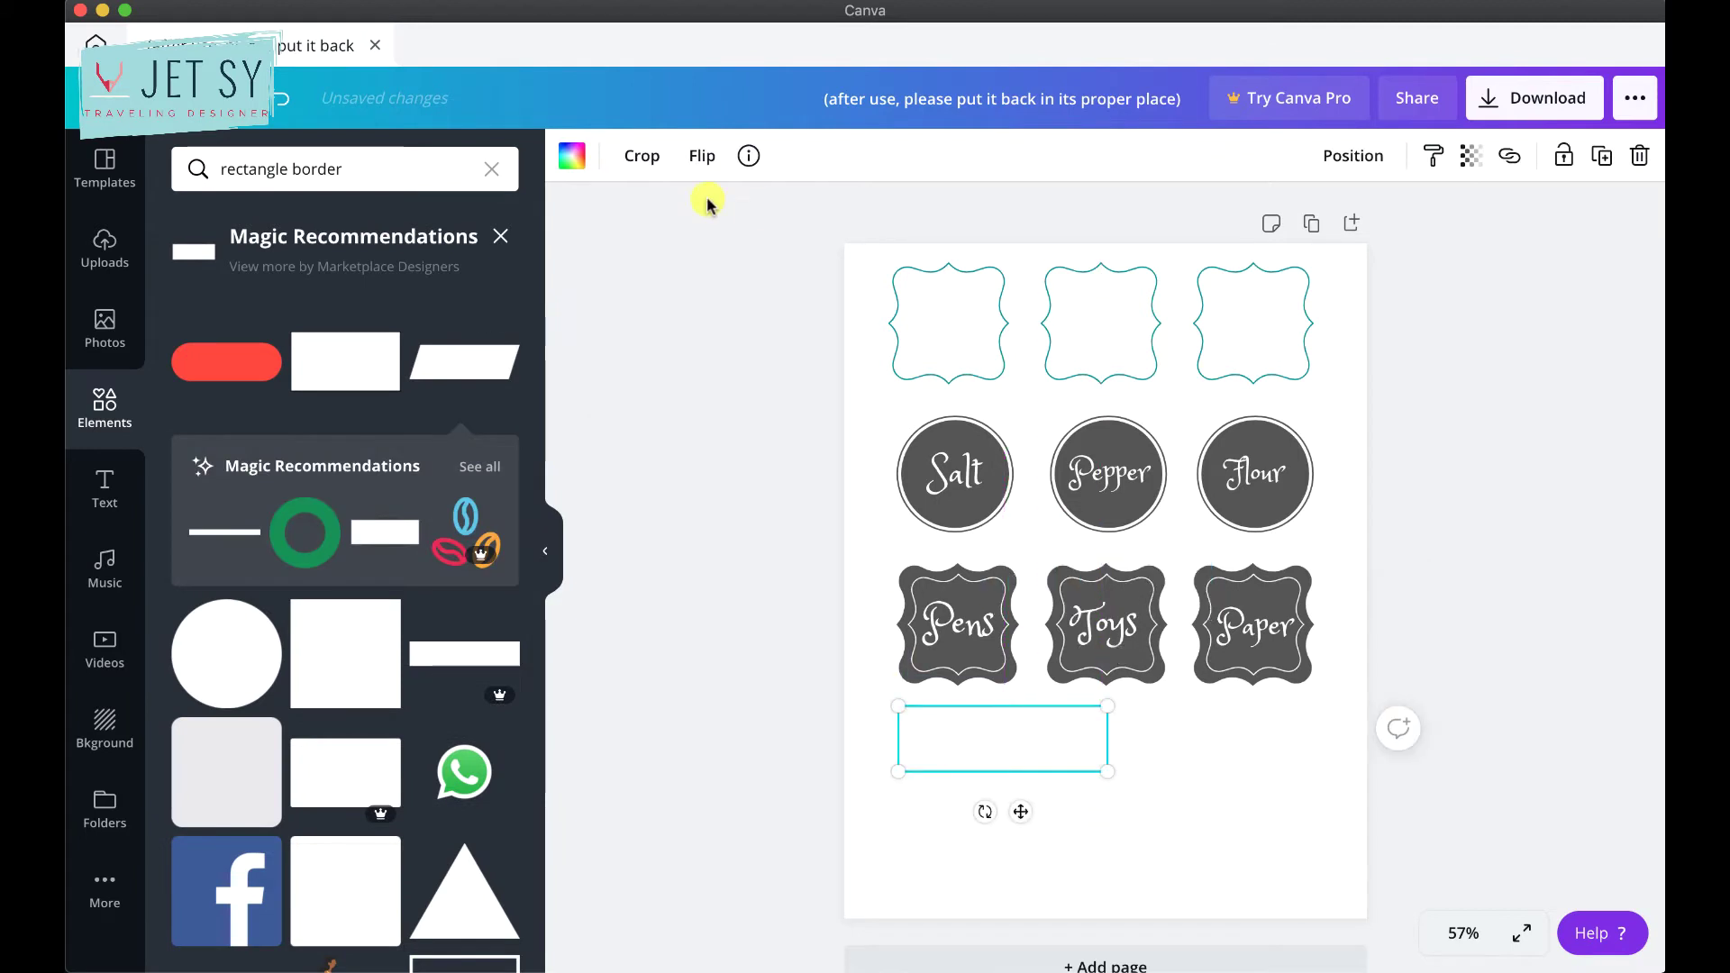
pyautogui.click(572, 156)
pyautogui.click(223, 511)
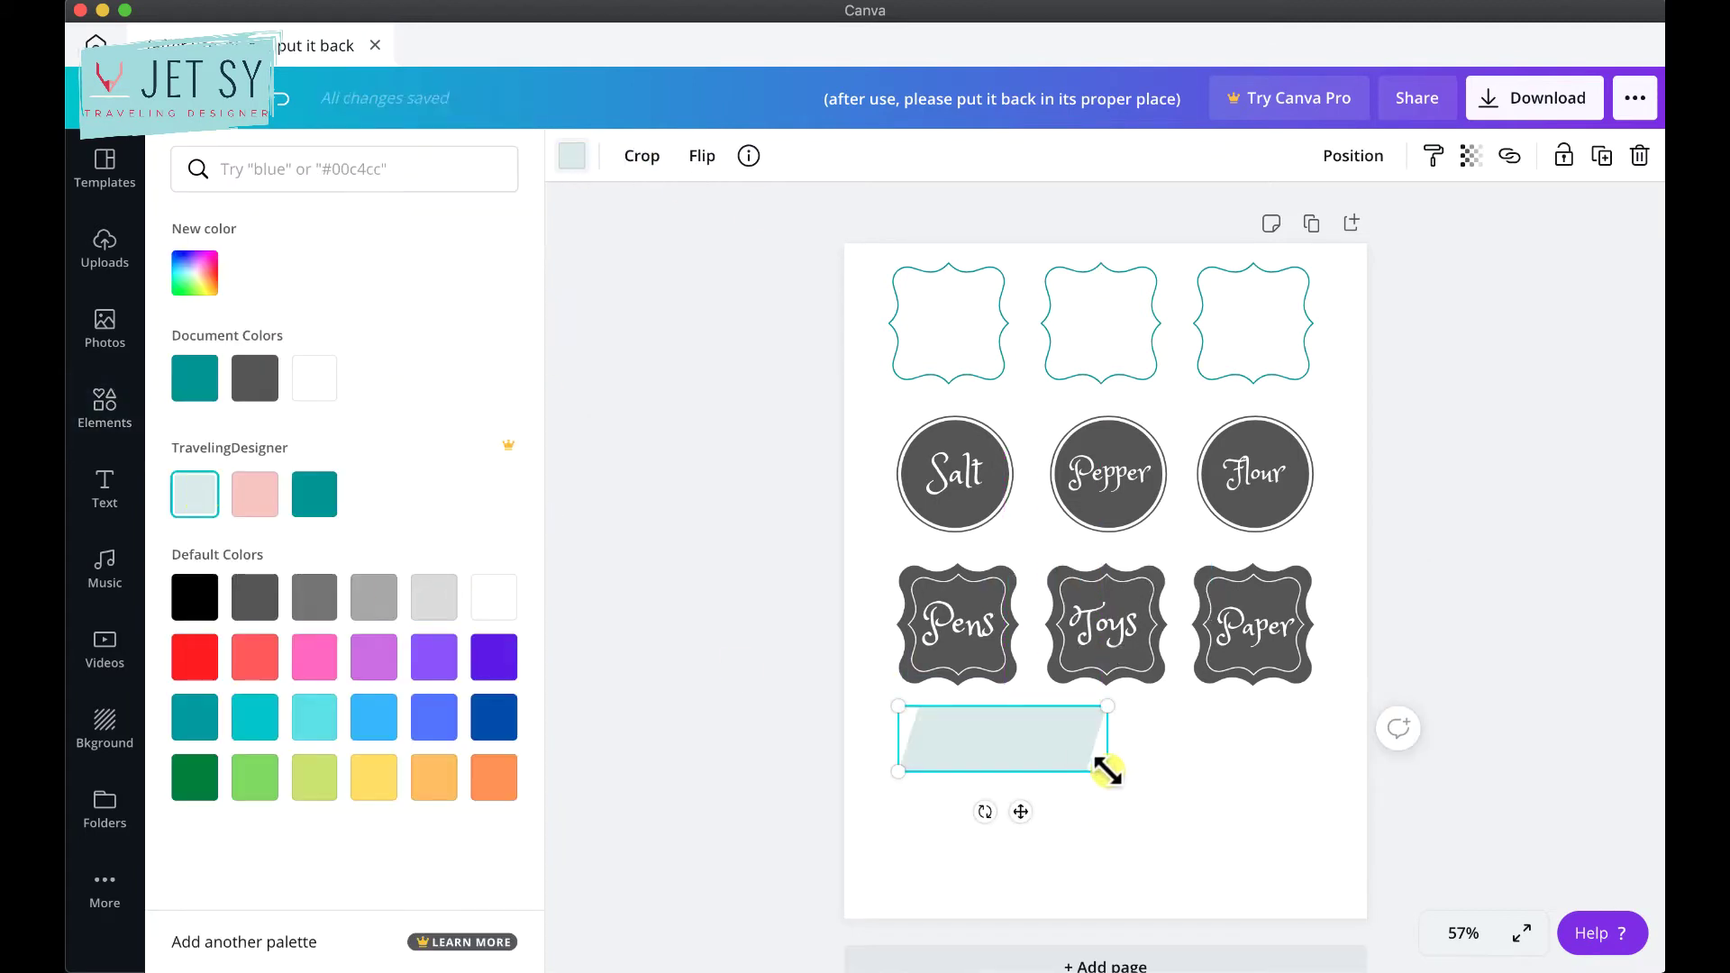
pyautogui.moveTo(1108, 771); pyautogui.dragTo(1159, 789)
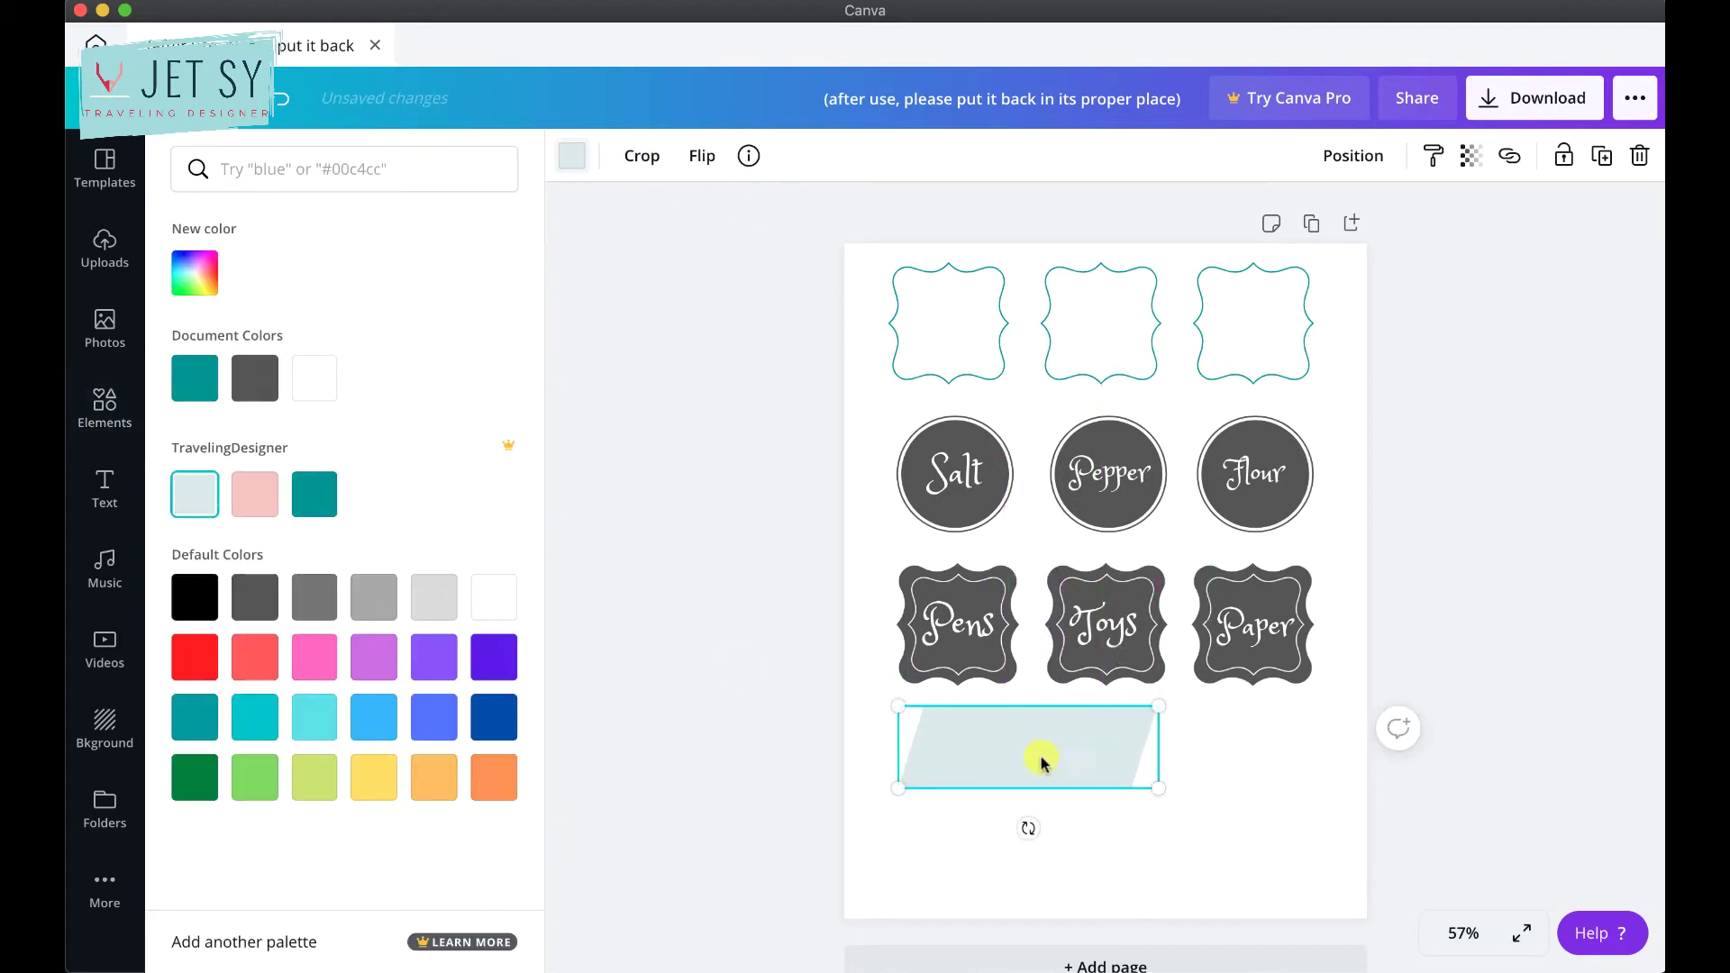
# Duplicate the pale parallelogram directly below, scale the copy slightly smaller and recolour it pink #f5c4c0.
pyautogui.moveTo(1040, 761); pyautogui.dragTo(1018, 853)
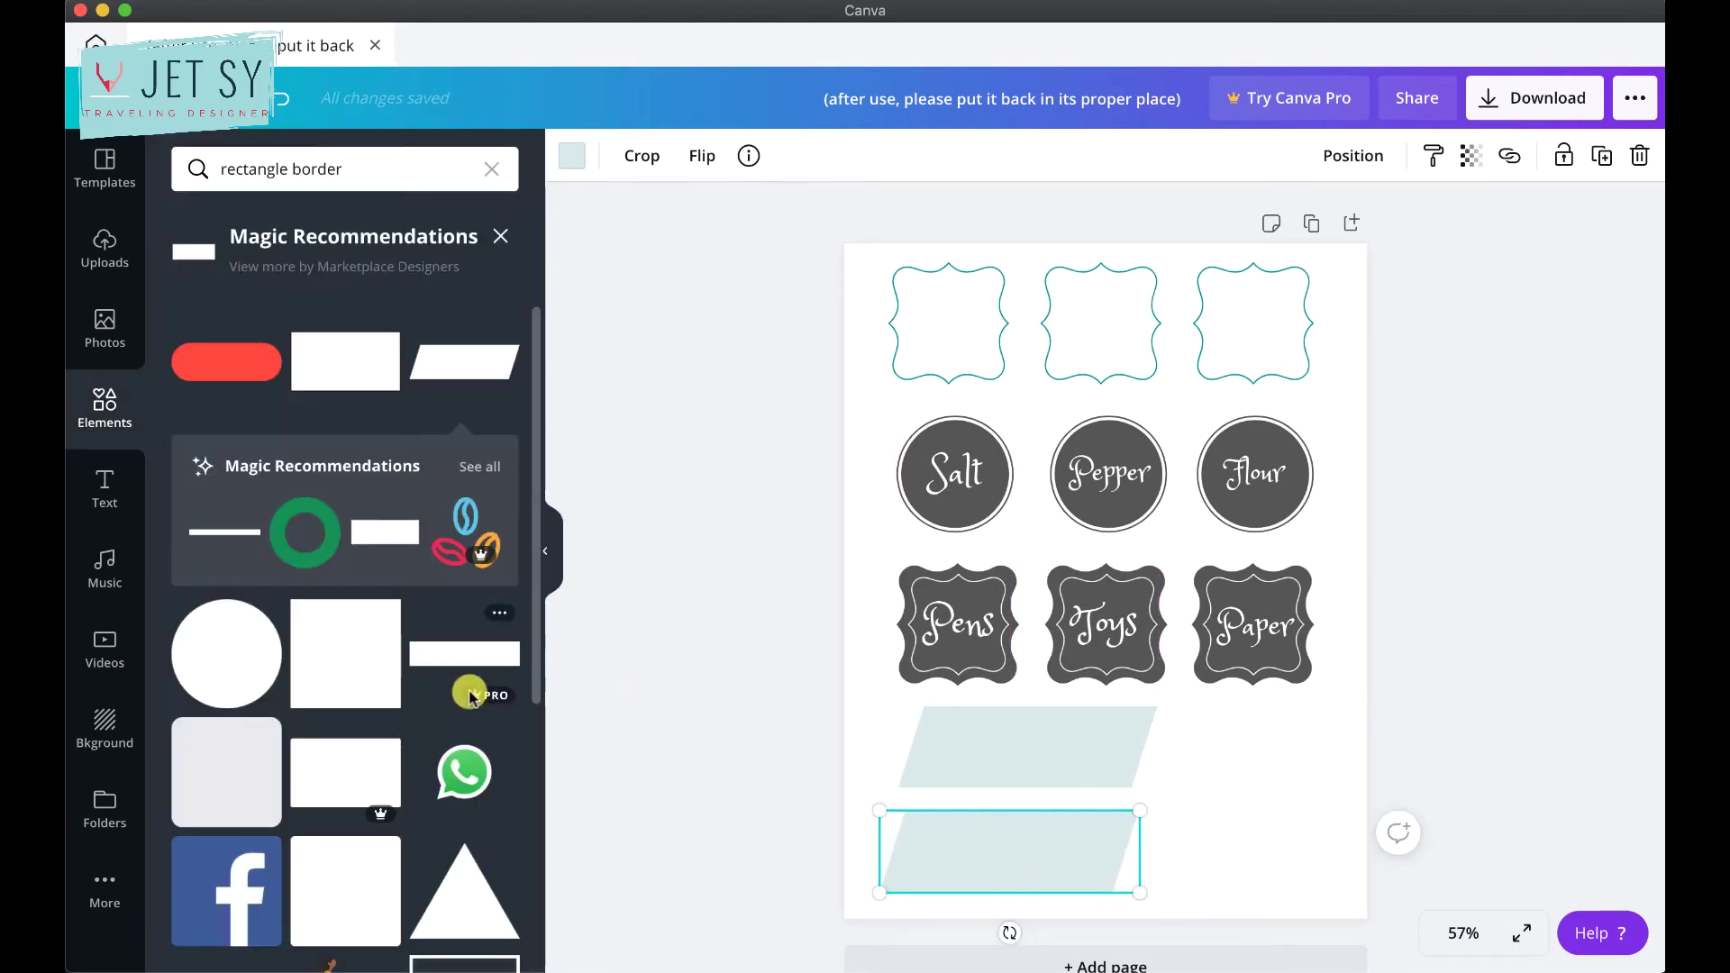
pyautogui.scroll(-6, 466, 693)
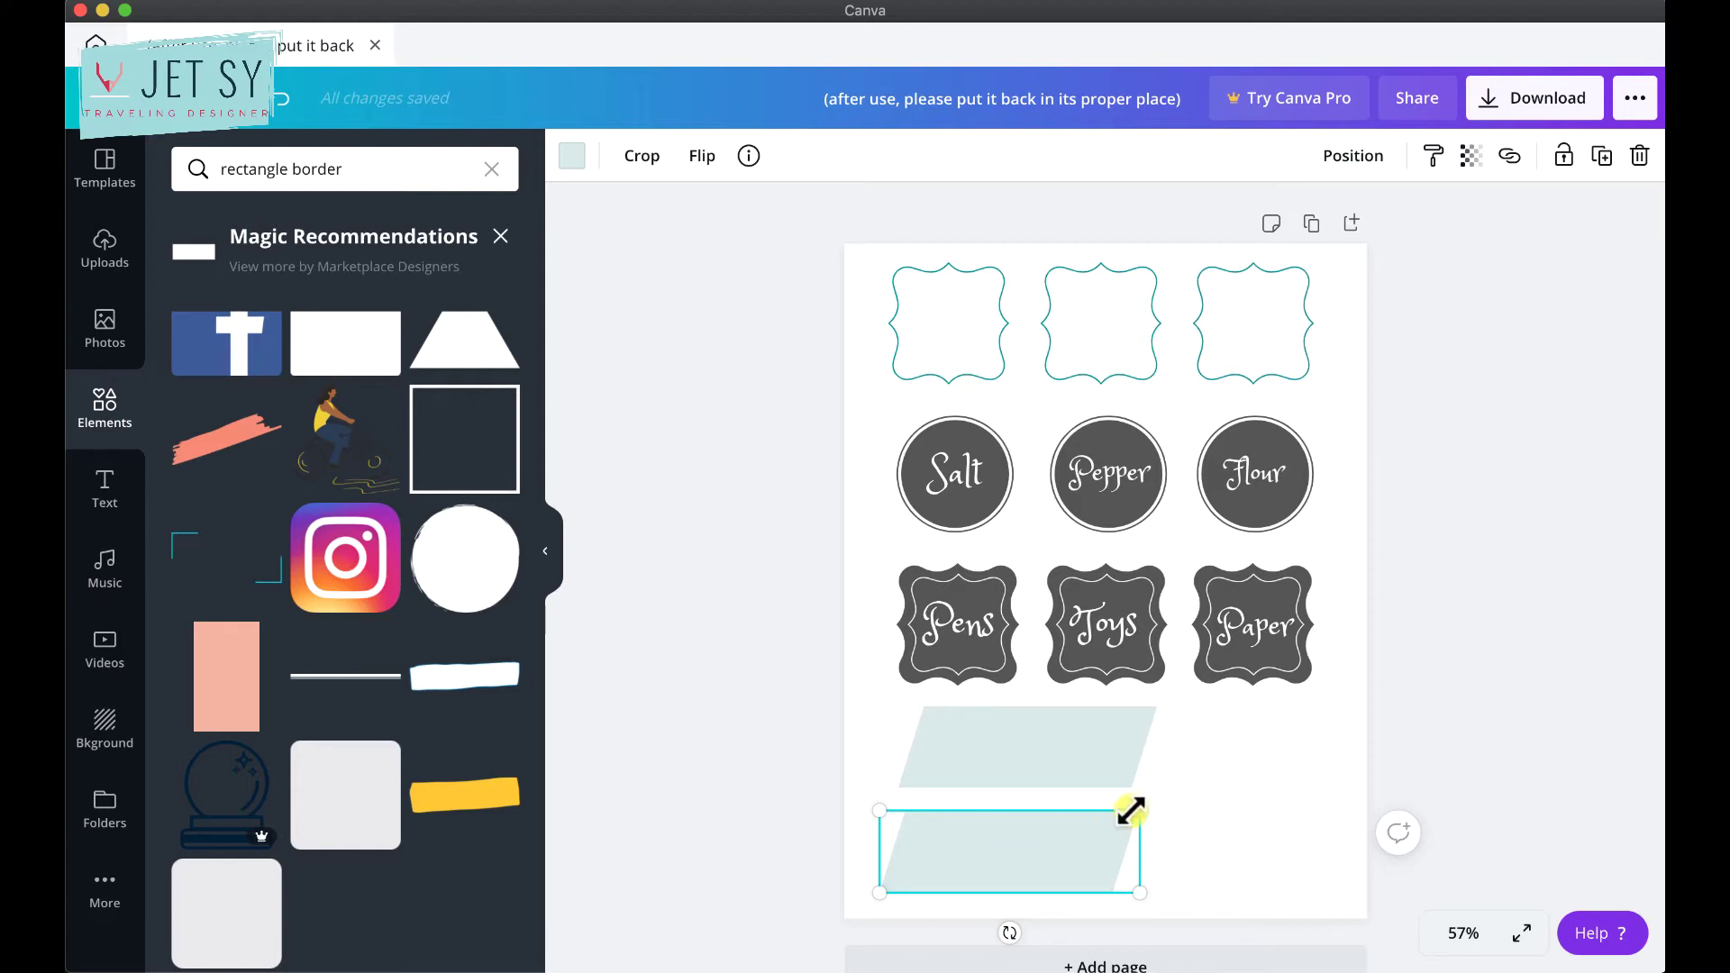
pyautogui.moveTo(1138, 809); pyautogui.dragTo(1120, 822)
pyautogui.click(571, 155)
pyautogui.click(254, 494)
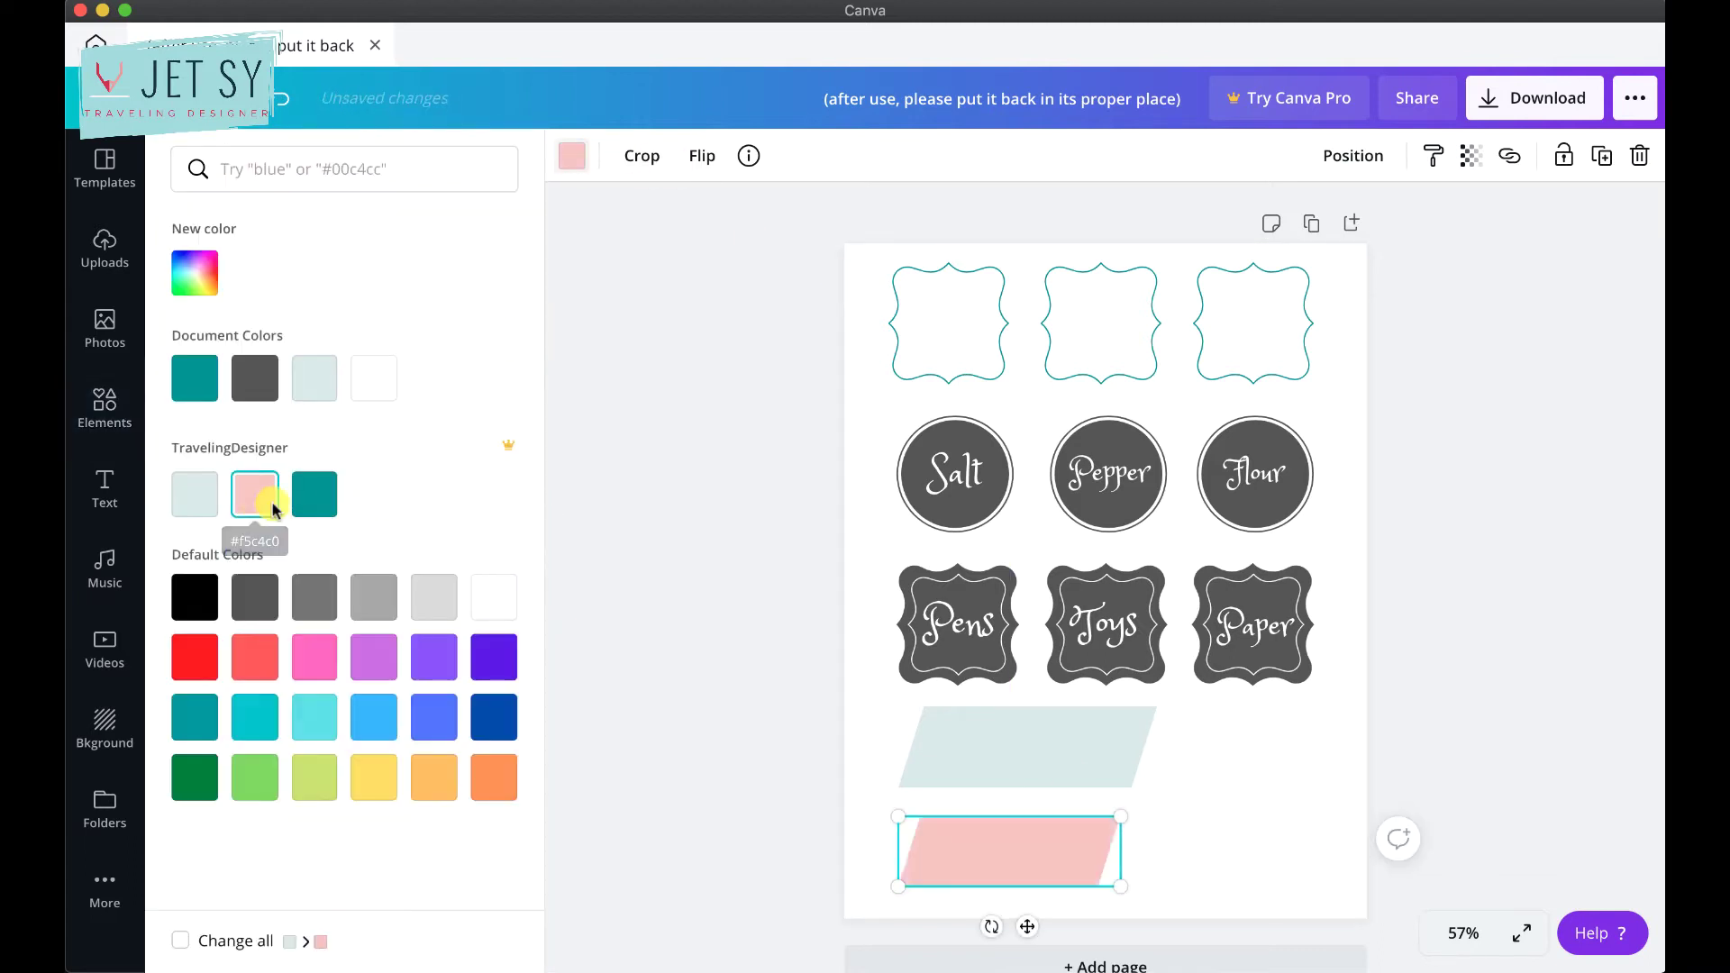
# Place the pink parallelogram on top of the pale one, resizing and nudging it so an even pale border shows at both slanted ends.
pyautogui.moveTo(1012, 856); pyautogui.dragTo(1020, 754)
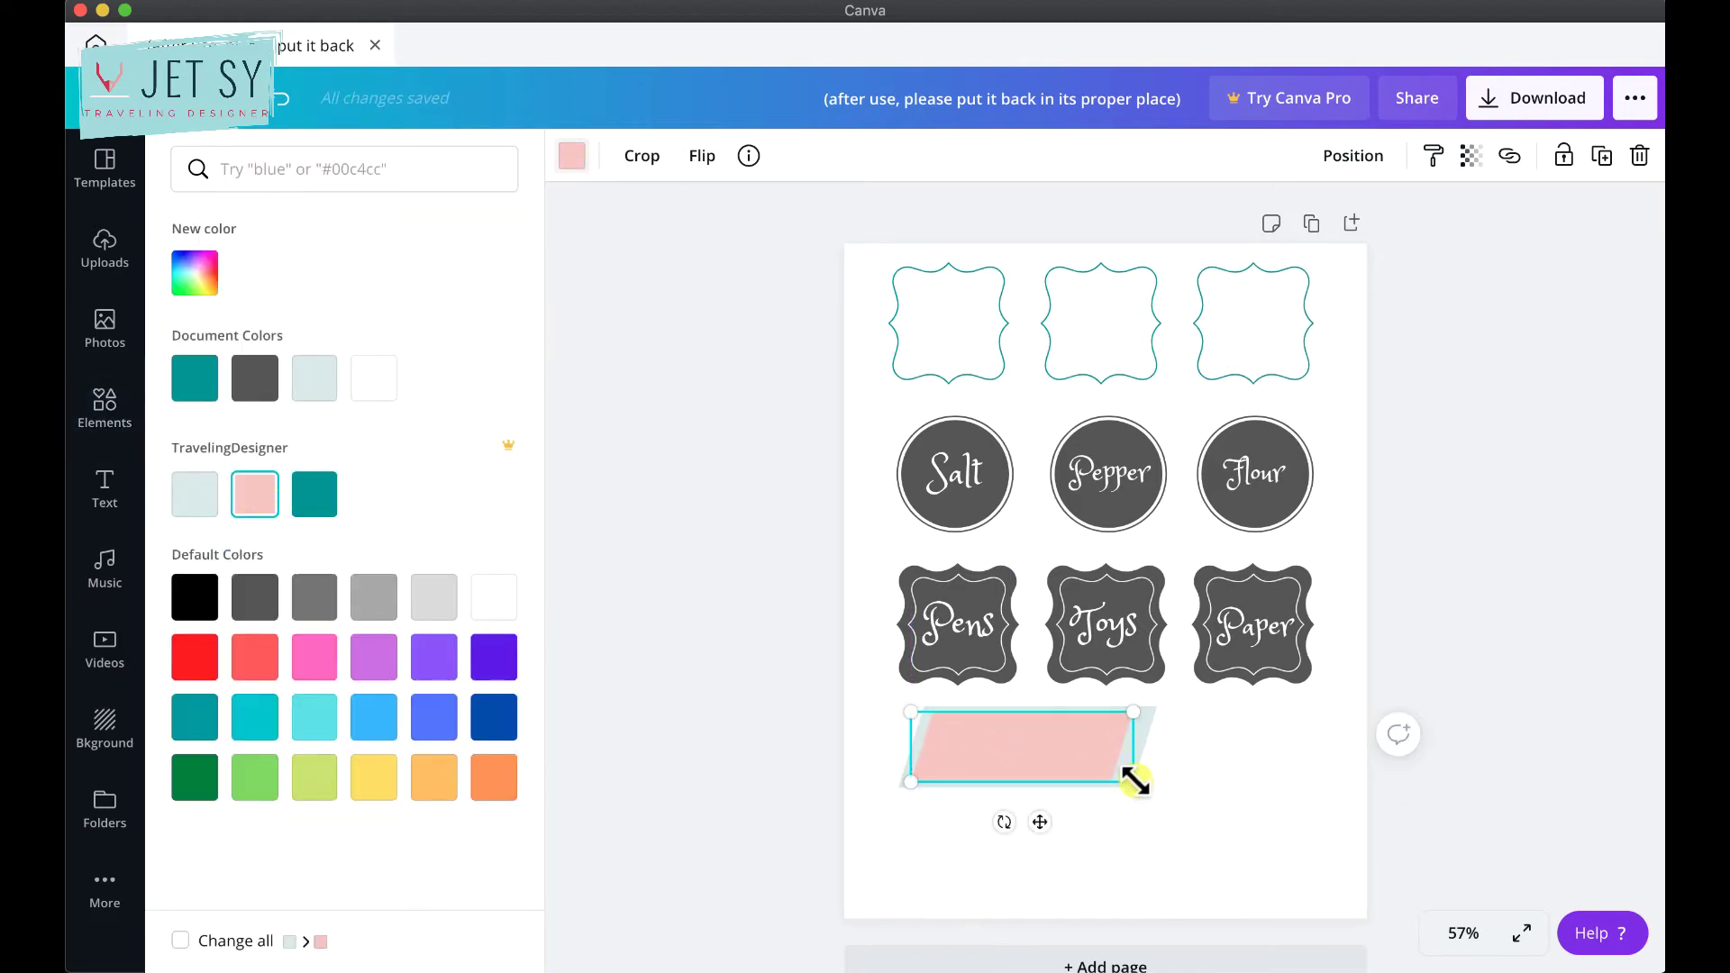
pyautogui.moveTo(1136, 780); pyautogui.dragTo(1151, 778)
pyautogui.press('super+plus')
pyautogui.scroll(-3, 1151, 777)
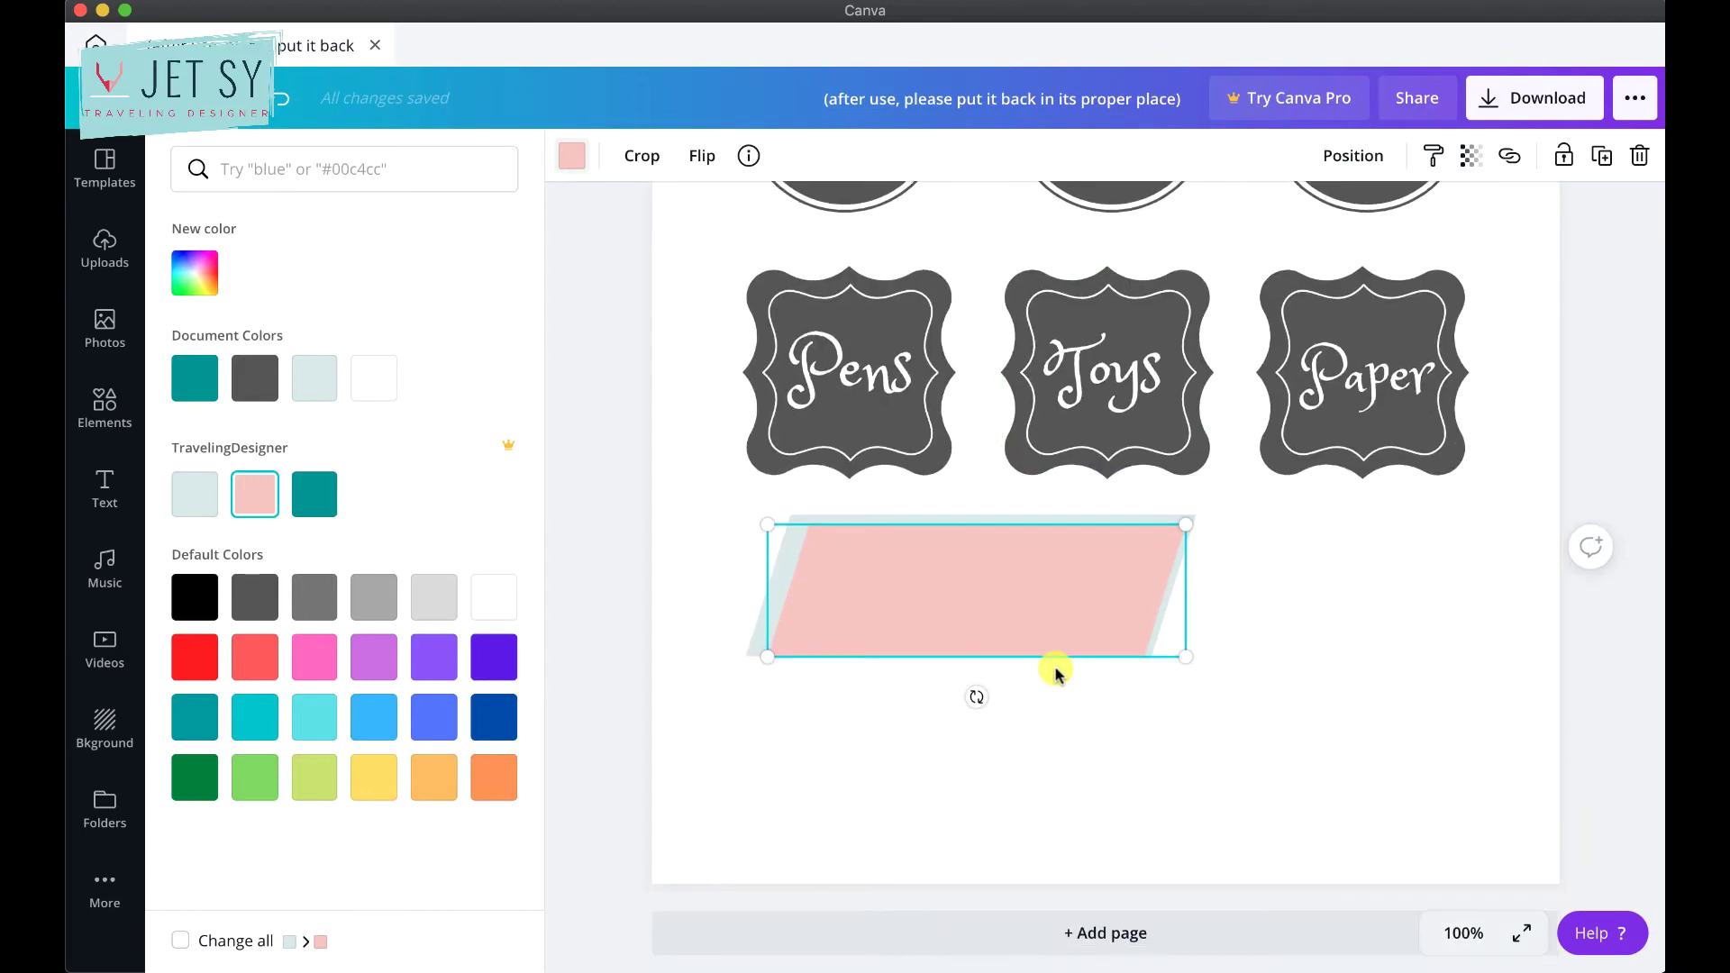
pyautogui.press('Left')
pyautogui.press('Left')
pyautogui.press('Left')
pyautogui.press('Left')
pyautogui.press('Left')
pyautogui.press('Left')
# Group the pink and pale parallelograms and scale the group down to label size.
pyautogui.click(1317, 556)
pyautogui.moveTo(1317, 556); pyautogui.dragTo(1081, 622)
pyautogui.click(1261, 155)
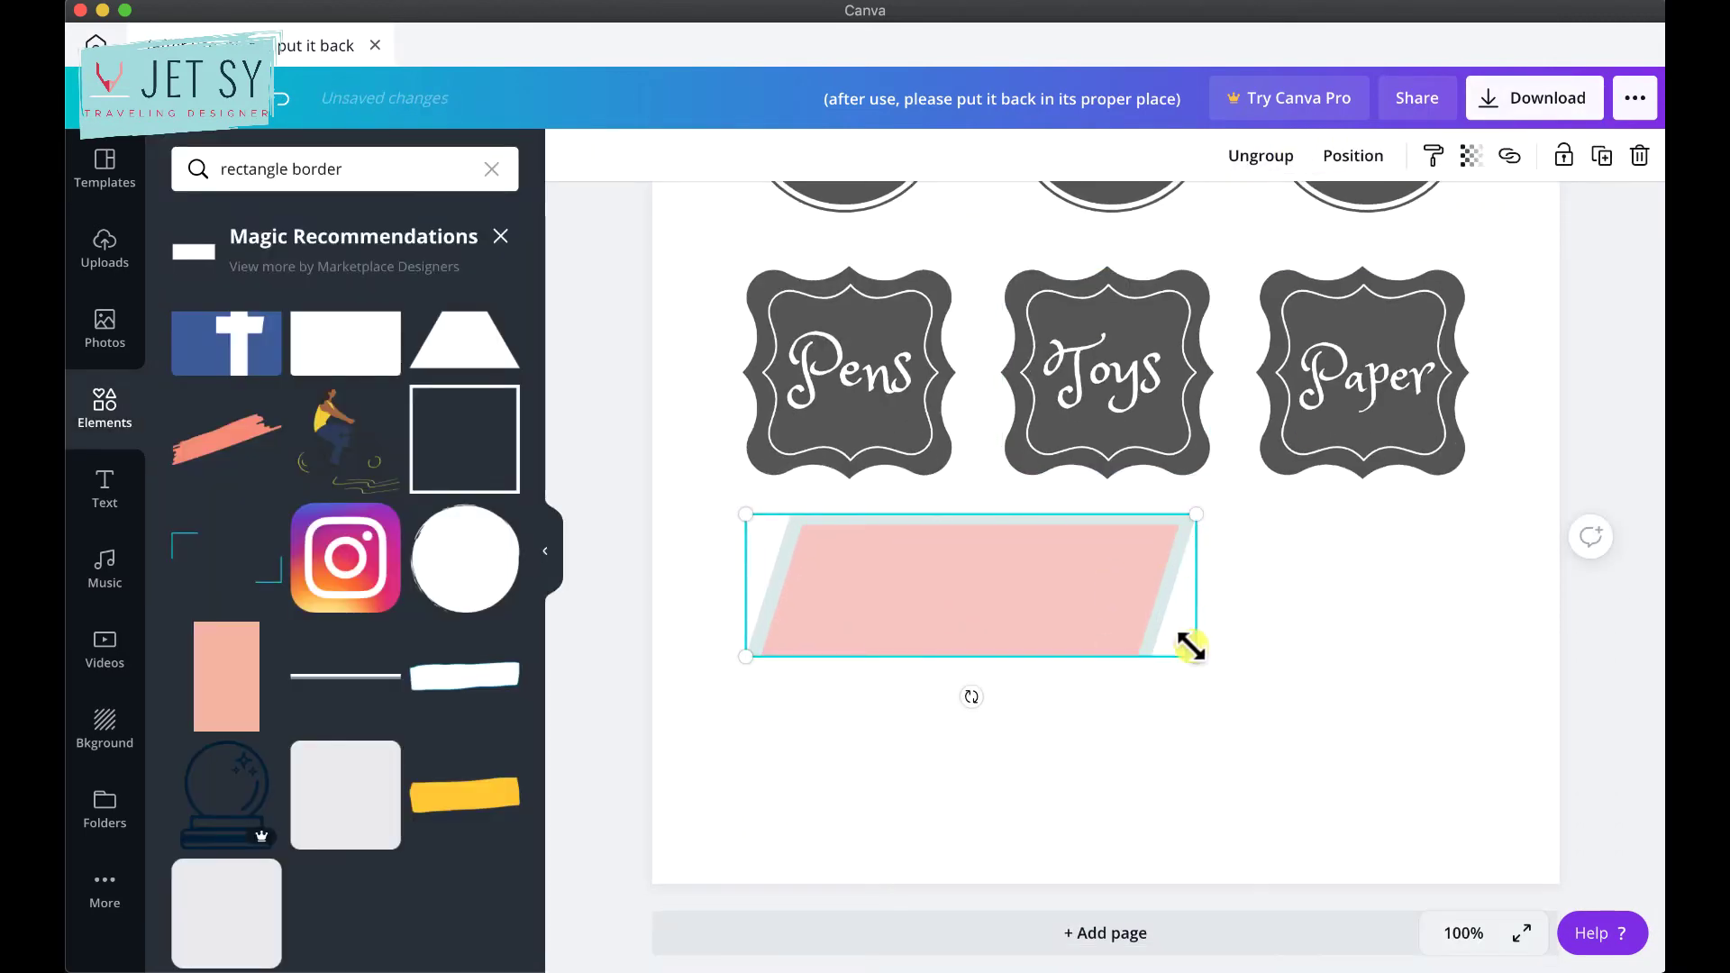
pyautogui.moveTo(1191, 646); pyautogui.dragTo(1055, 612)
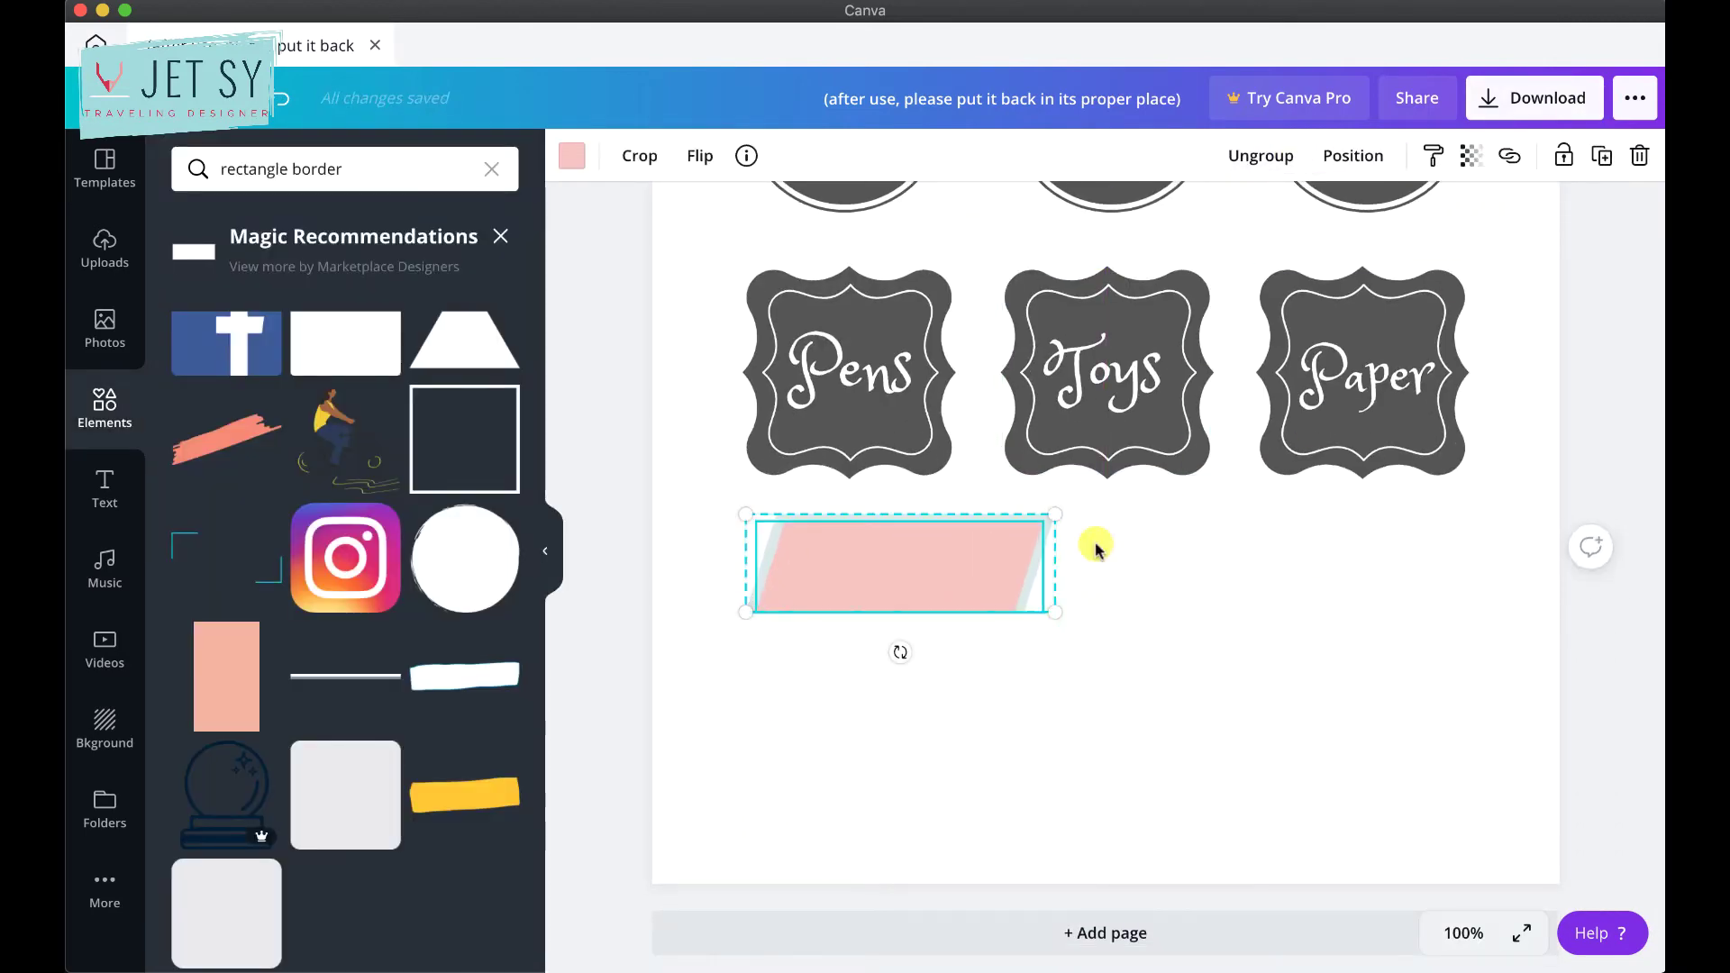
# Duplicate the grouped parallelogram label and place the copy below the original.
pyautogui.press('super+d')
pyautogui.moveTo(1096, 546); pyautogui.dragTo(903, 694)
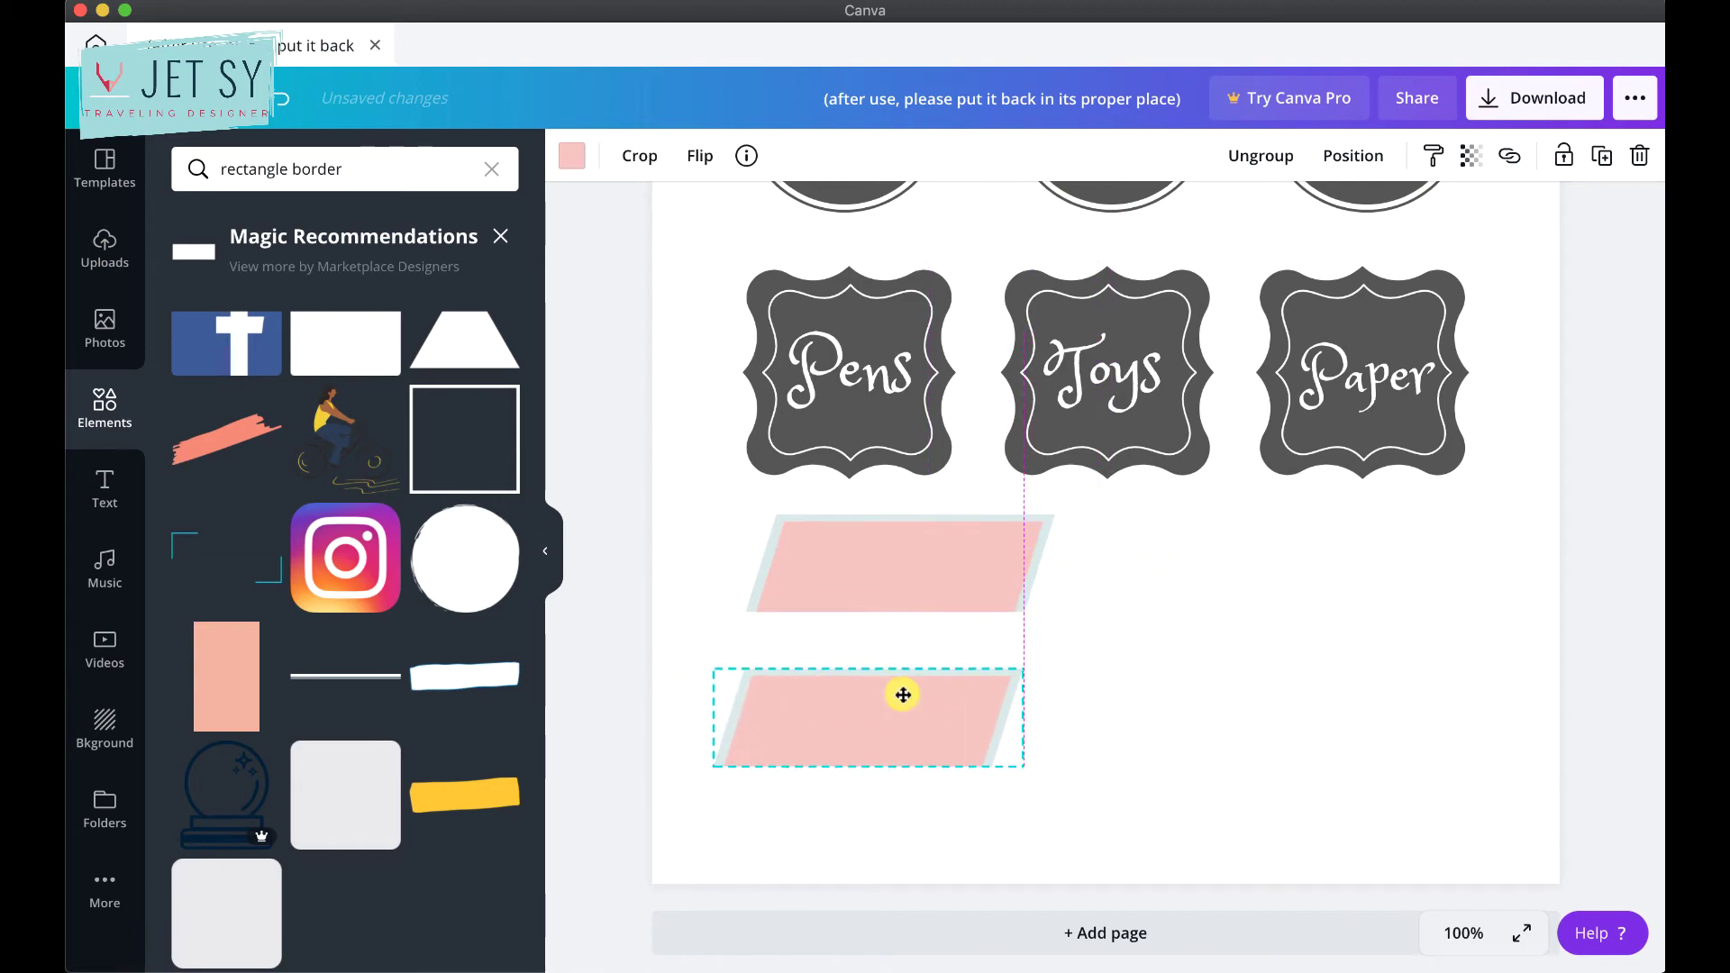
pyautogui.press('Escape')
# Search the elements library for "label".
pyautogui.scroll(6, 902, 694)
pyautogui.scroll(-3, 902, 695)
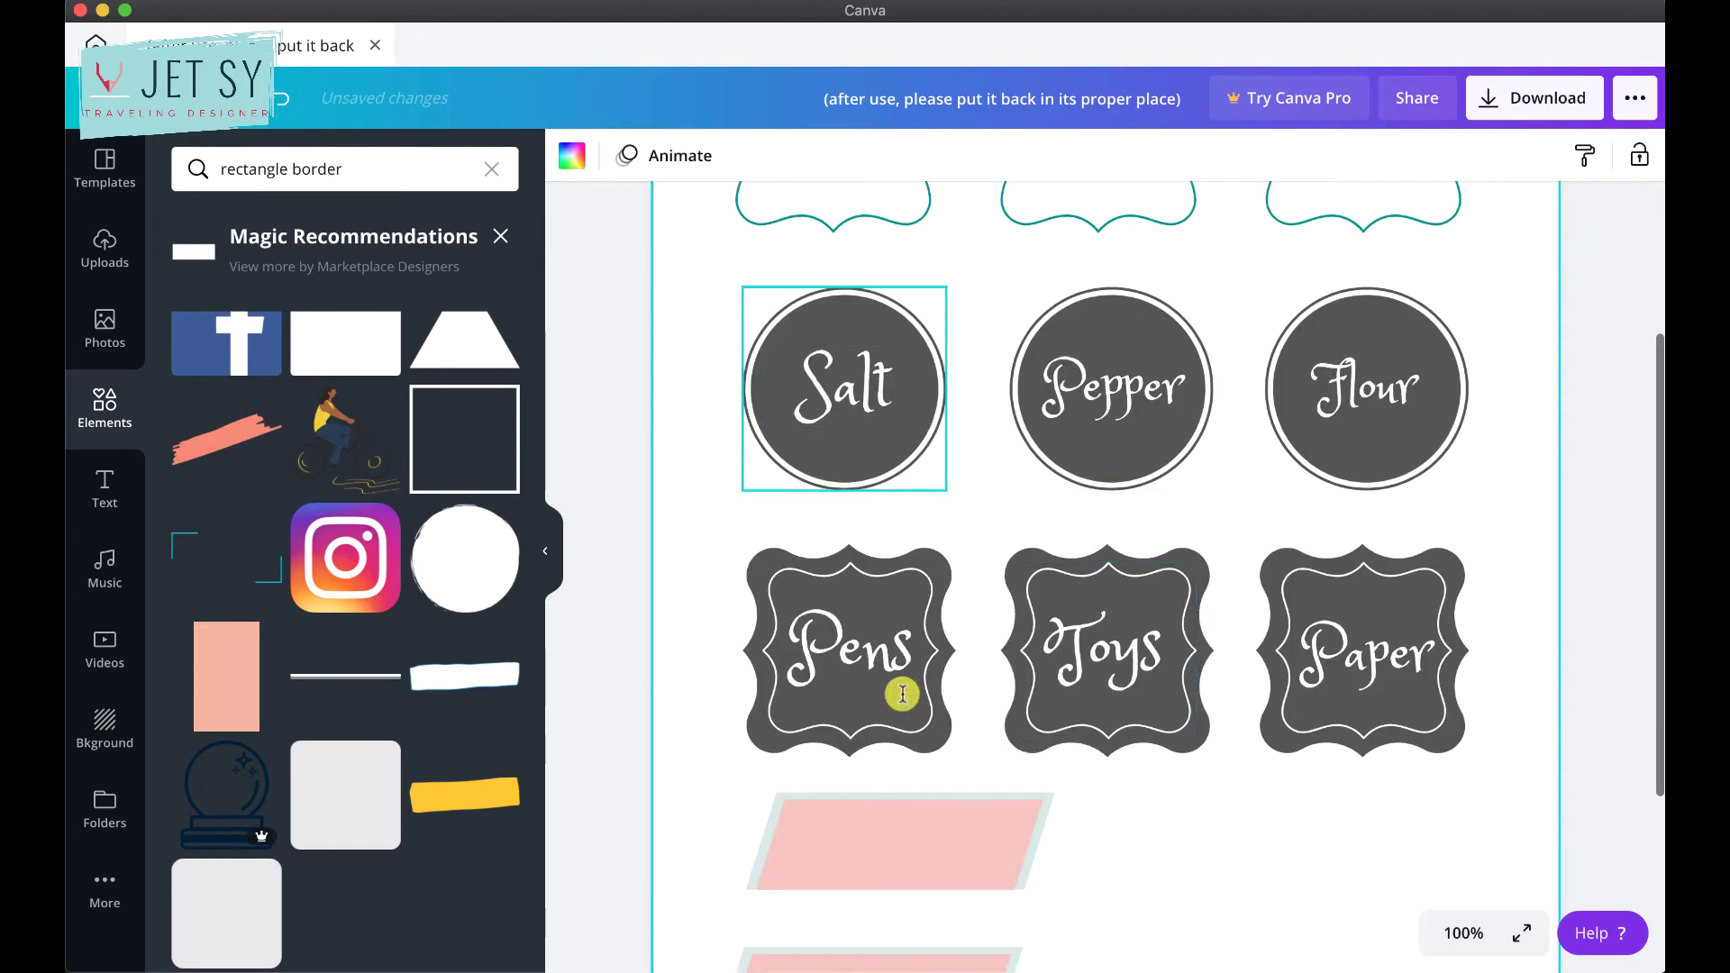
pyautogui.click(345, 169)
pyautogui.write('label')
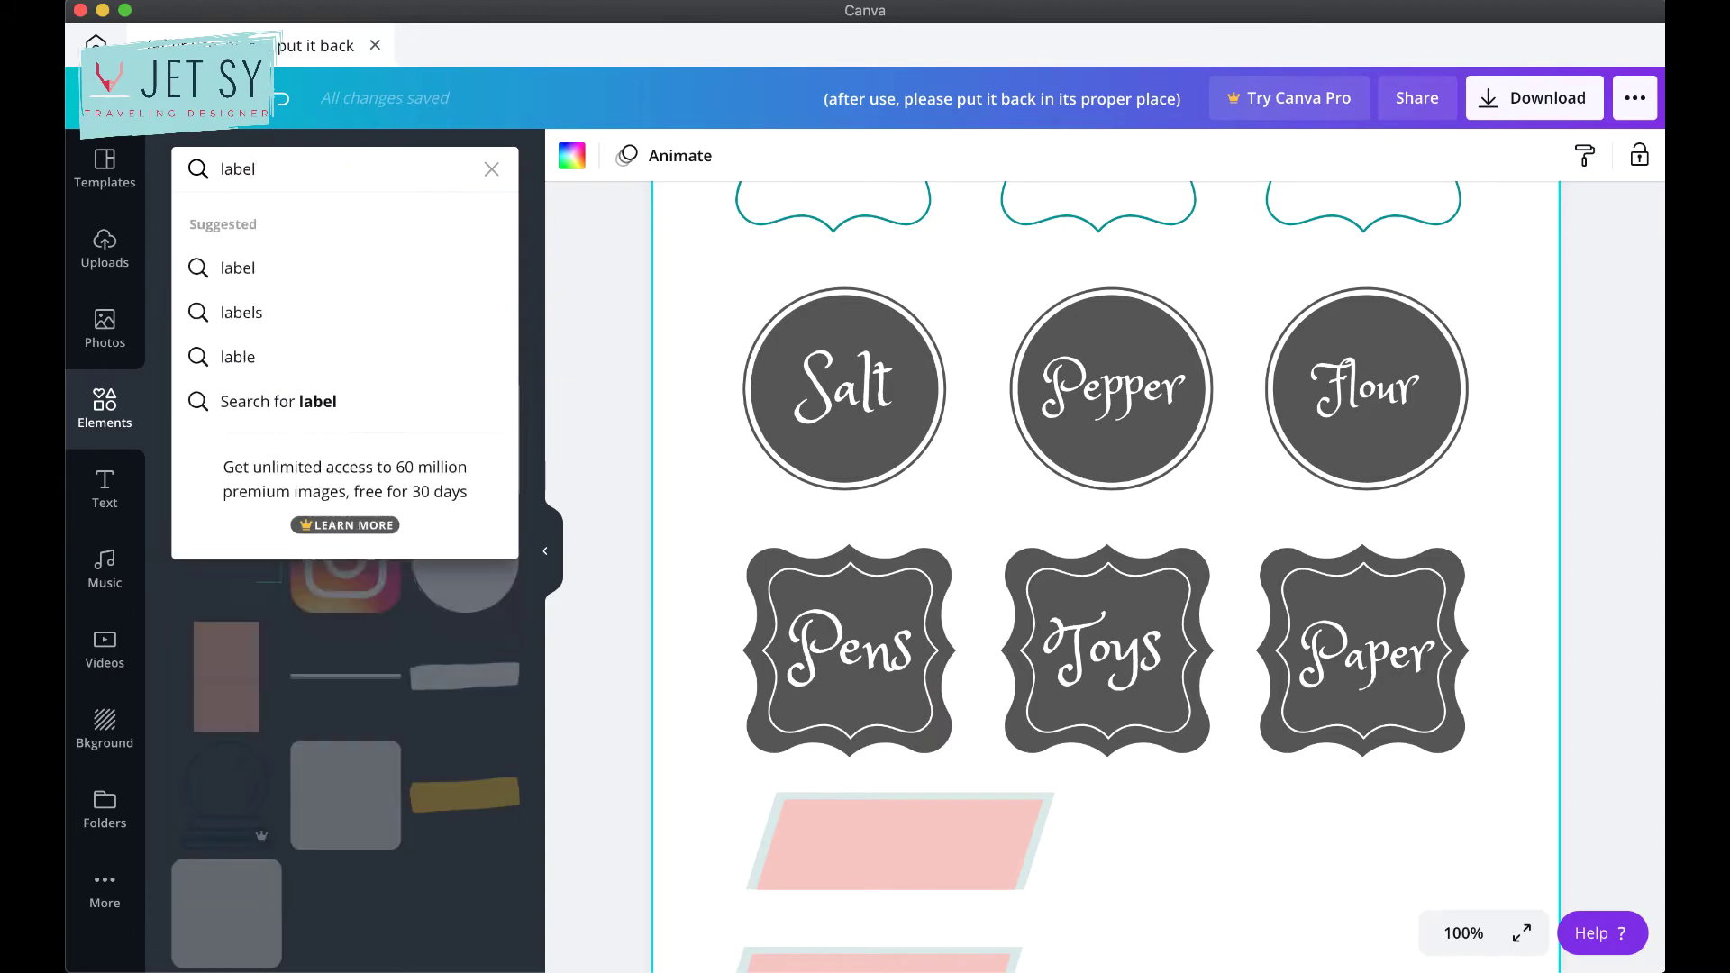
pyautogui.press('Return')
# Add the plain label shape with one pointed end in dark grey, scaled down and placed beside the upper parallelogram label.
pyautogui.scroll(-10, 389, 793)
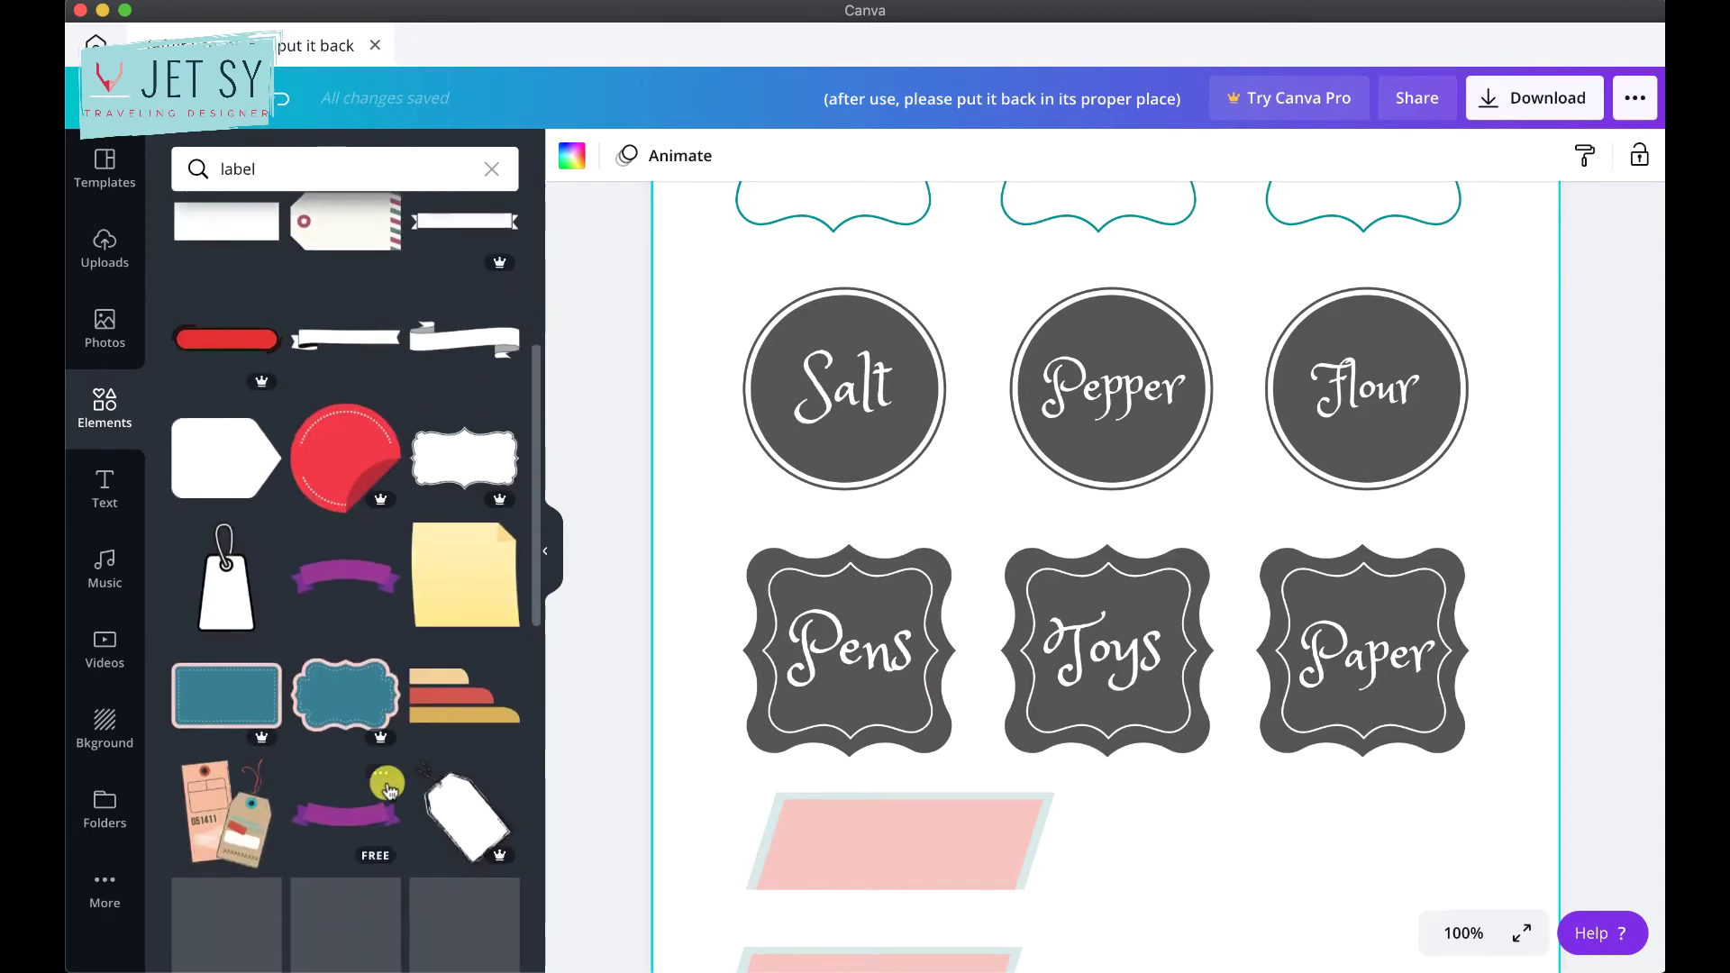
pyautogui.scroll(-10, 457, 587)
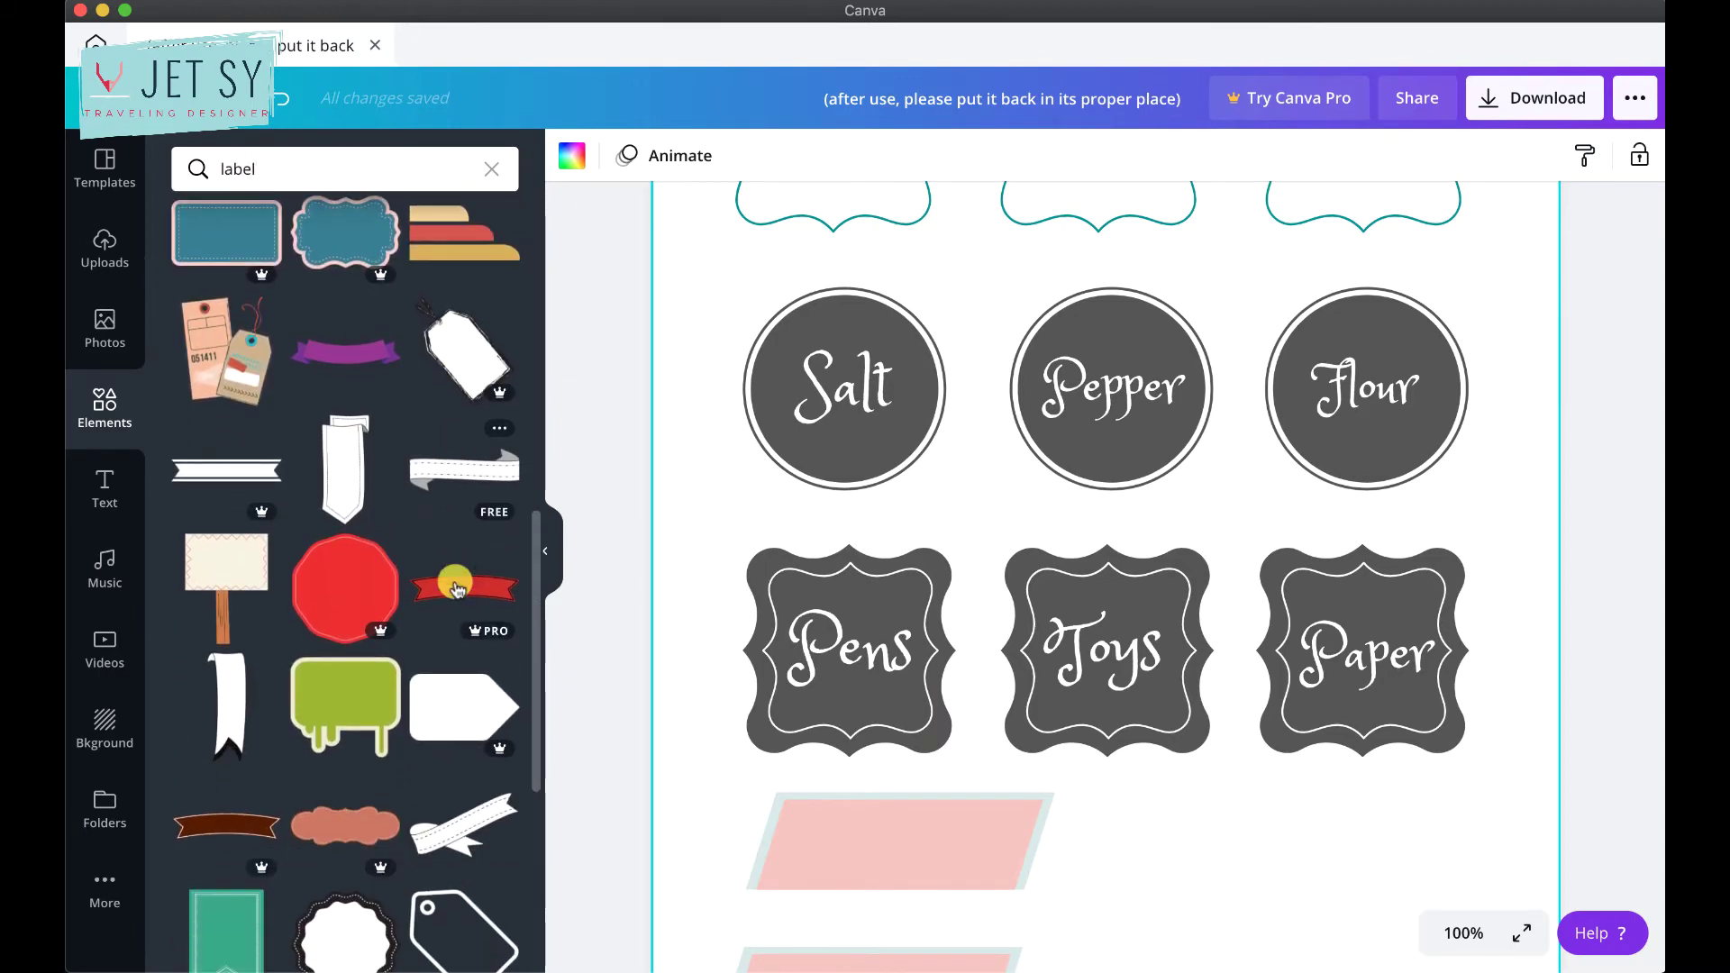
pyautogui.scroll(-6, 457, 588)
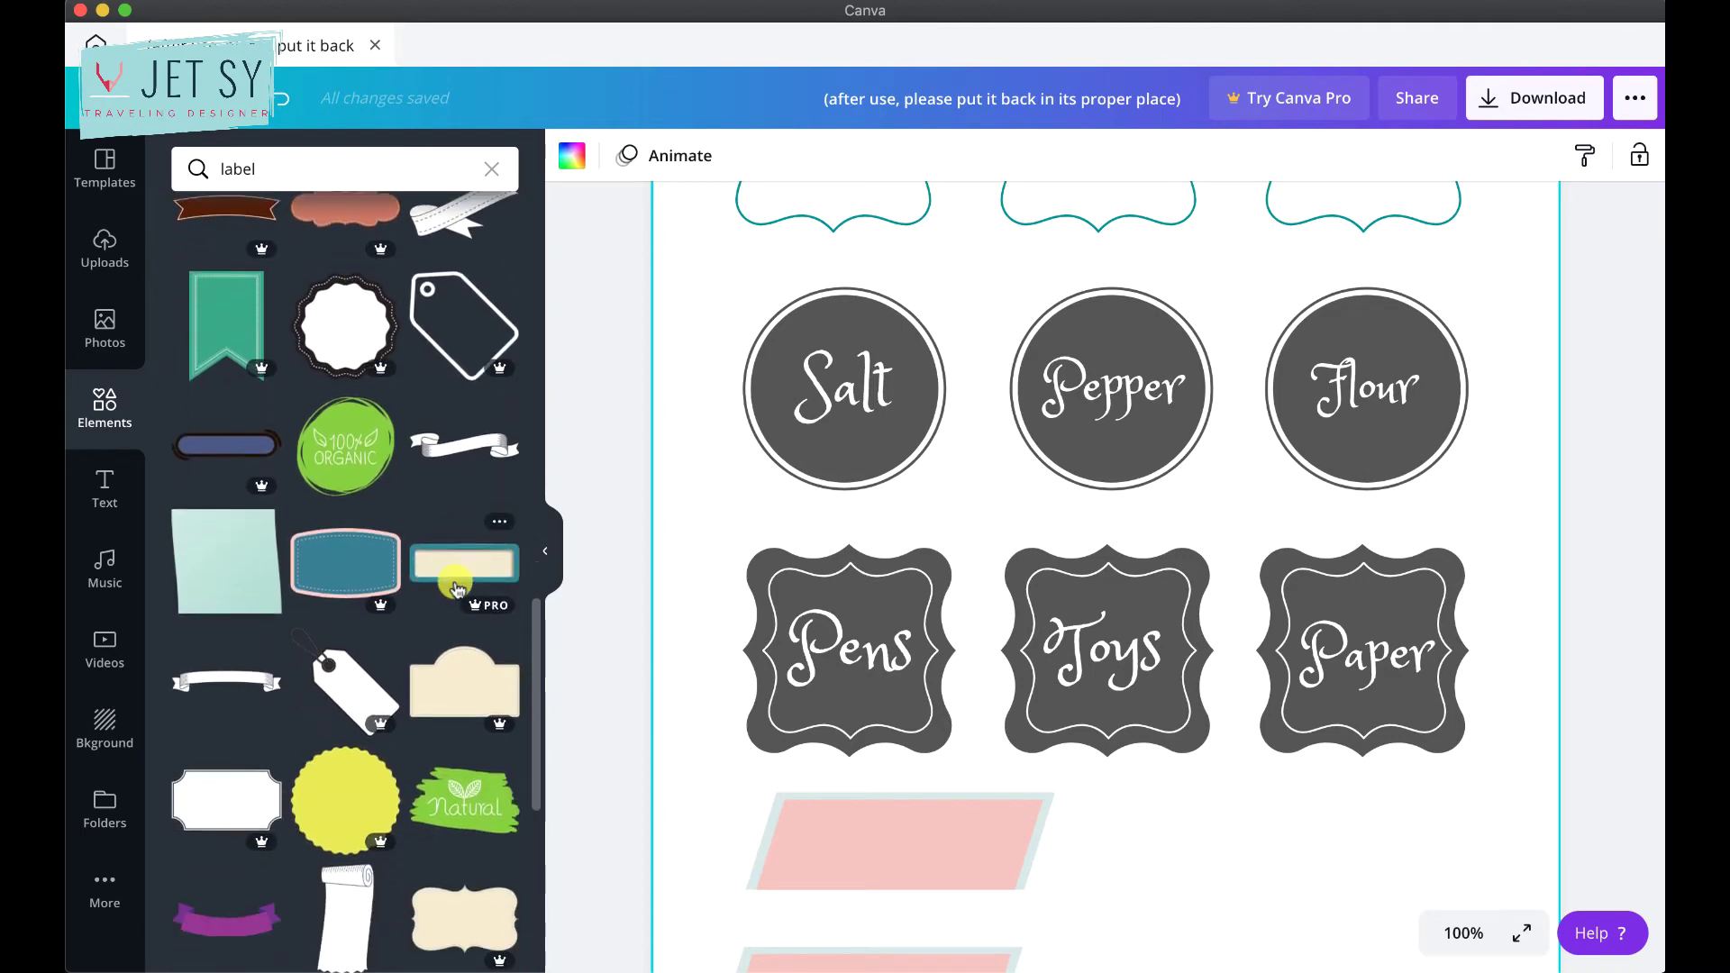
pyautogui.scroll(8, 457, 587)
pyautogui.scroll(6, 455, 586)
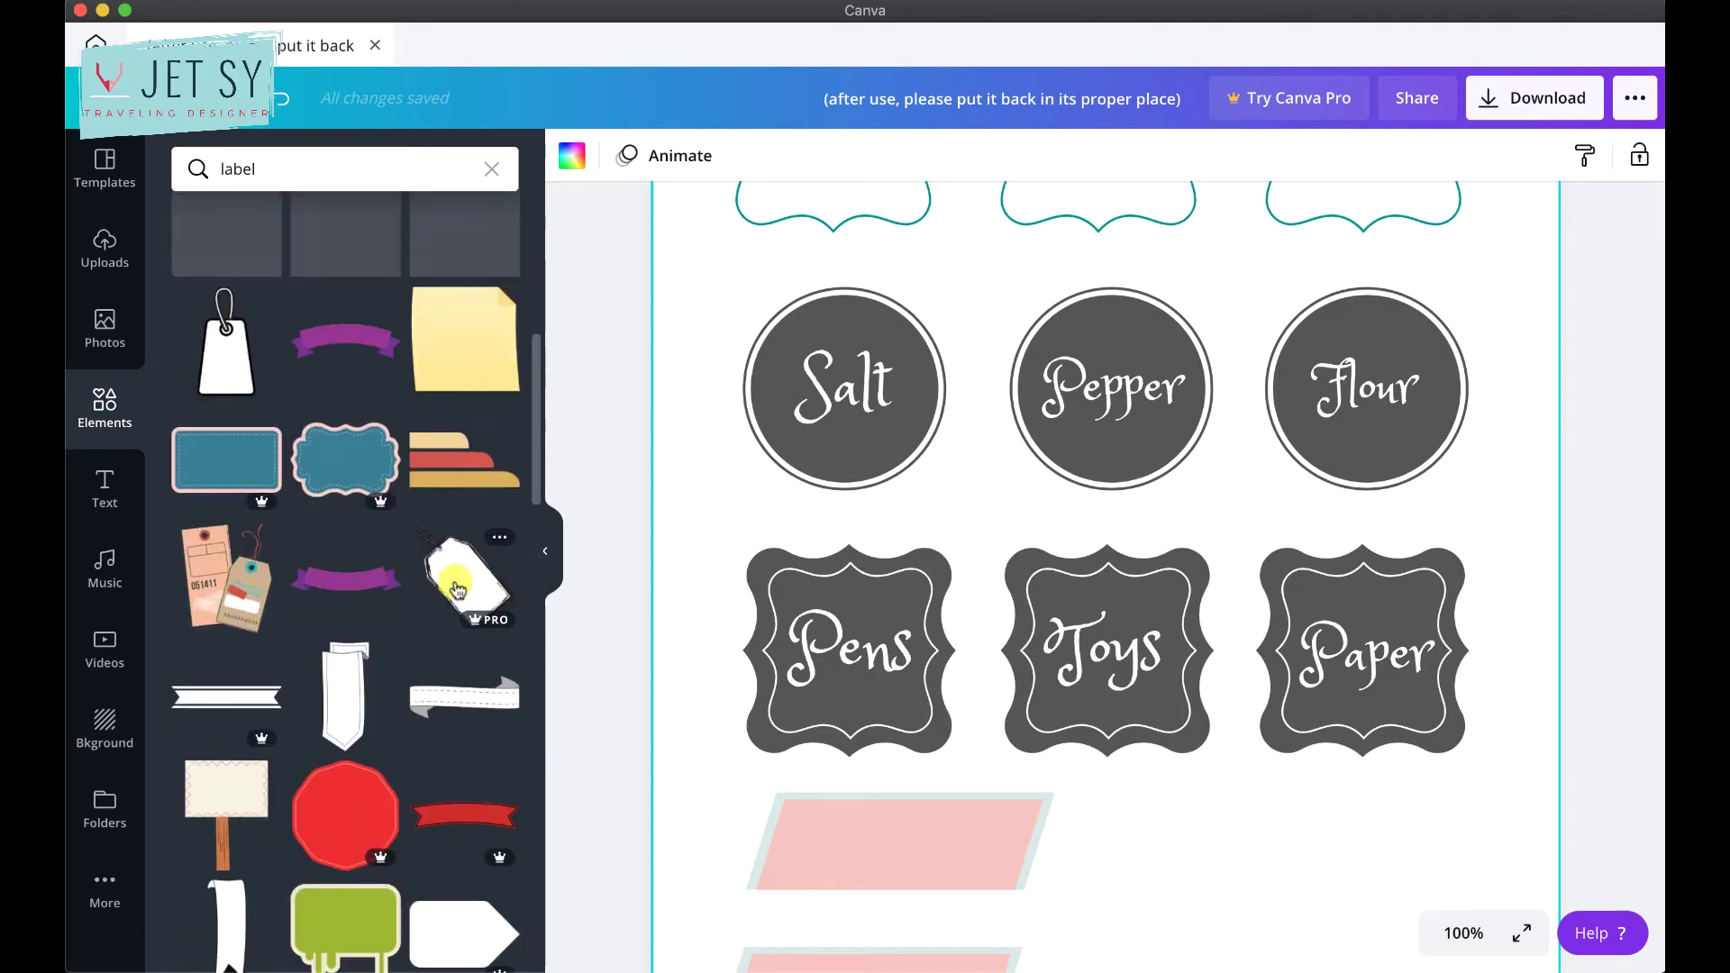
pyautogui.click(226, 495)
pyautogui.click(571, 155)
pyautogui.click(255, 596)
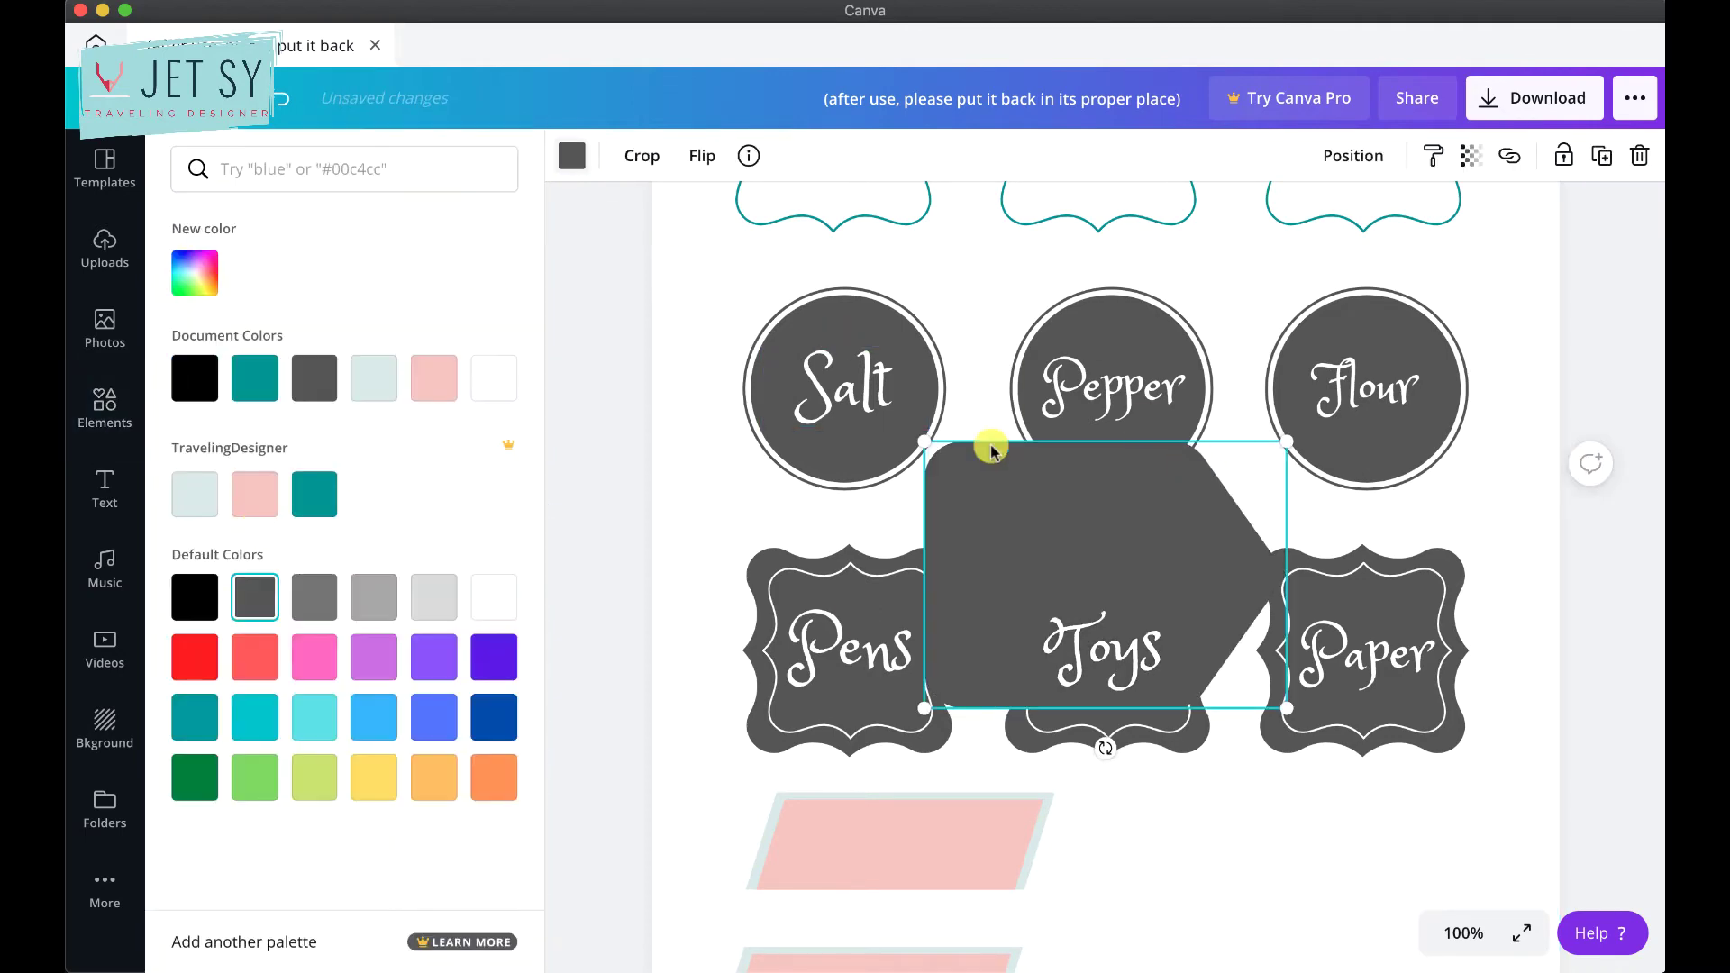
pyautogui.moveTo(925, 441); pyautogui.dragTo(1143, 597)
pyautogui.moveTo(1235, 699); pyautogui.dragTo(1196, 844)
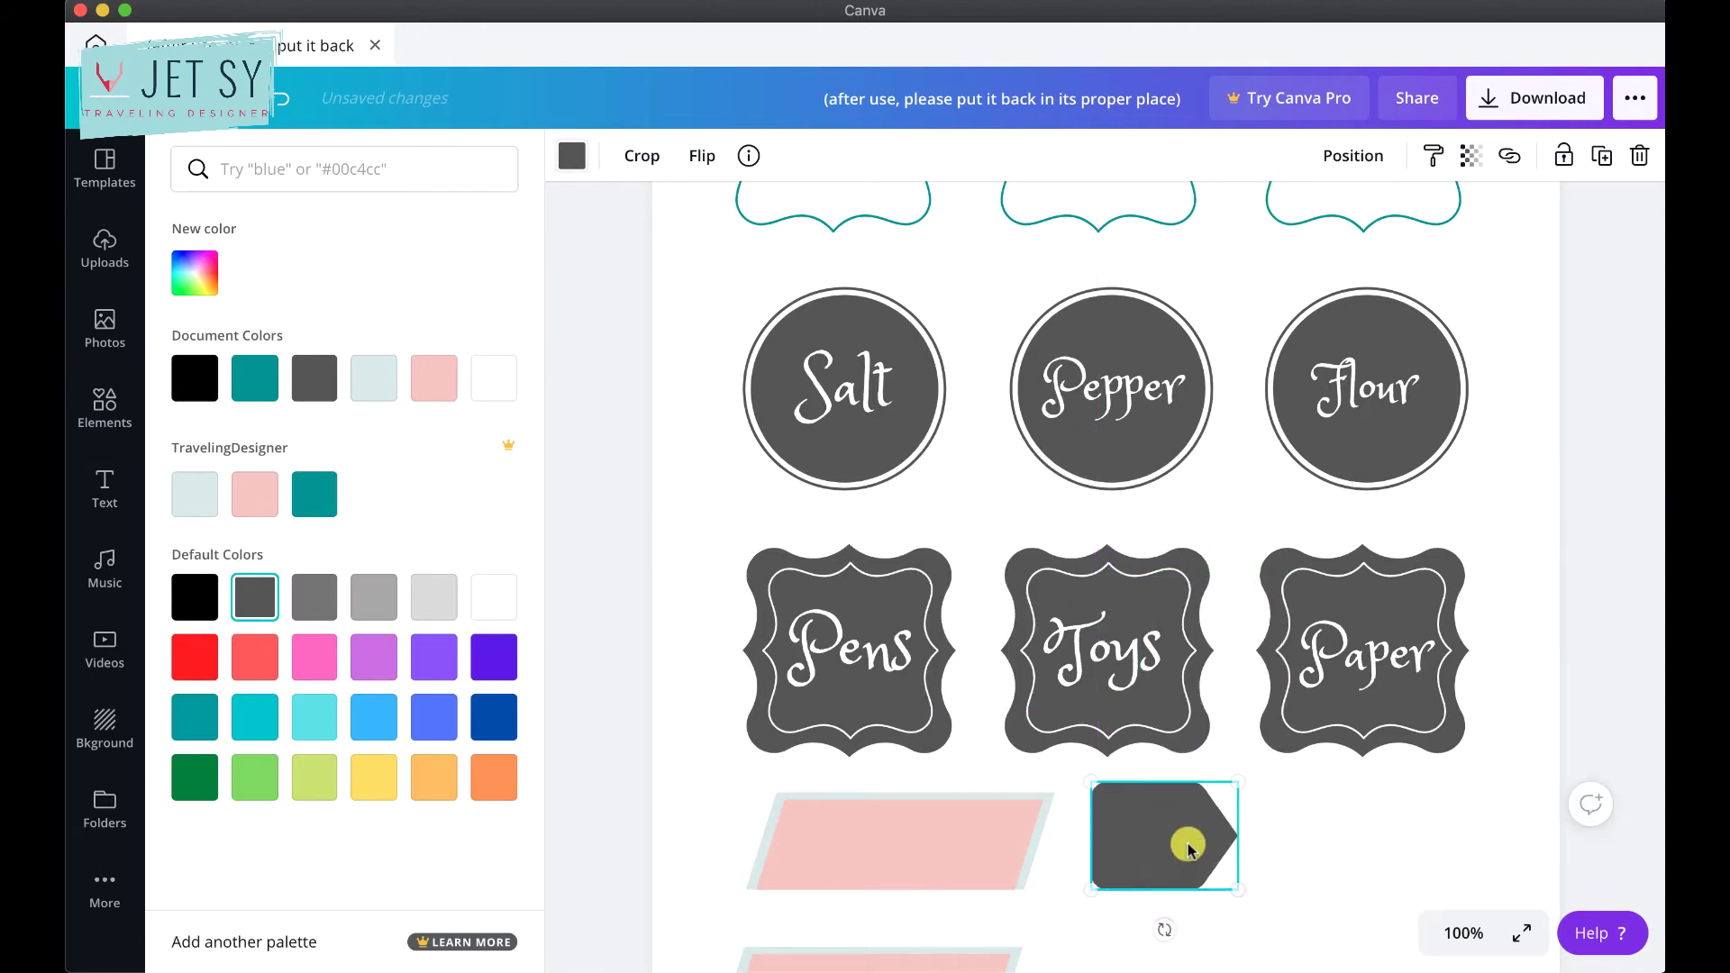
# Add a text box reading "mon" and set its font to Glacial Indifference.
pyautogui.click(1283, 843)
pyautogui.write('t')
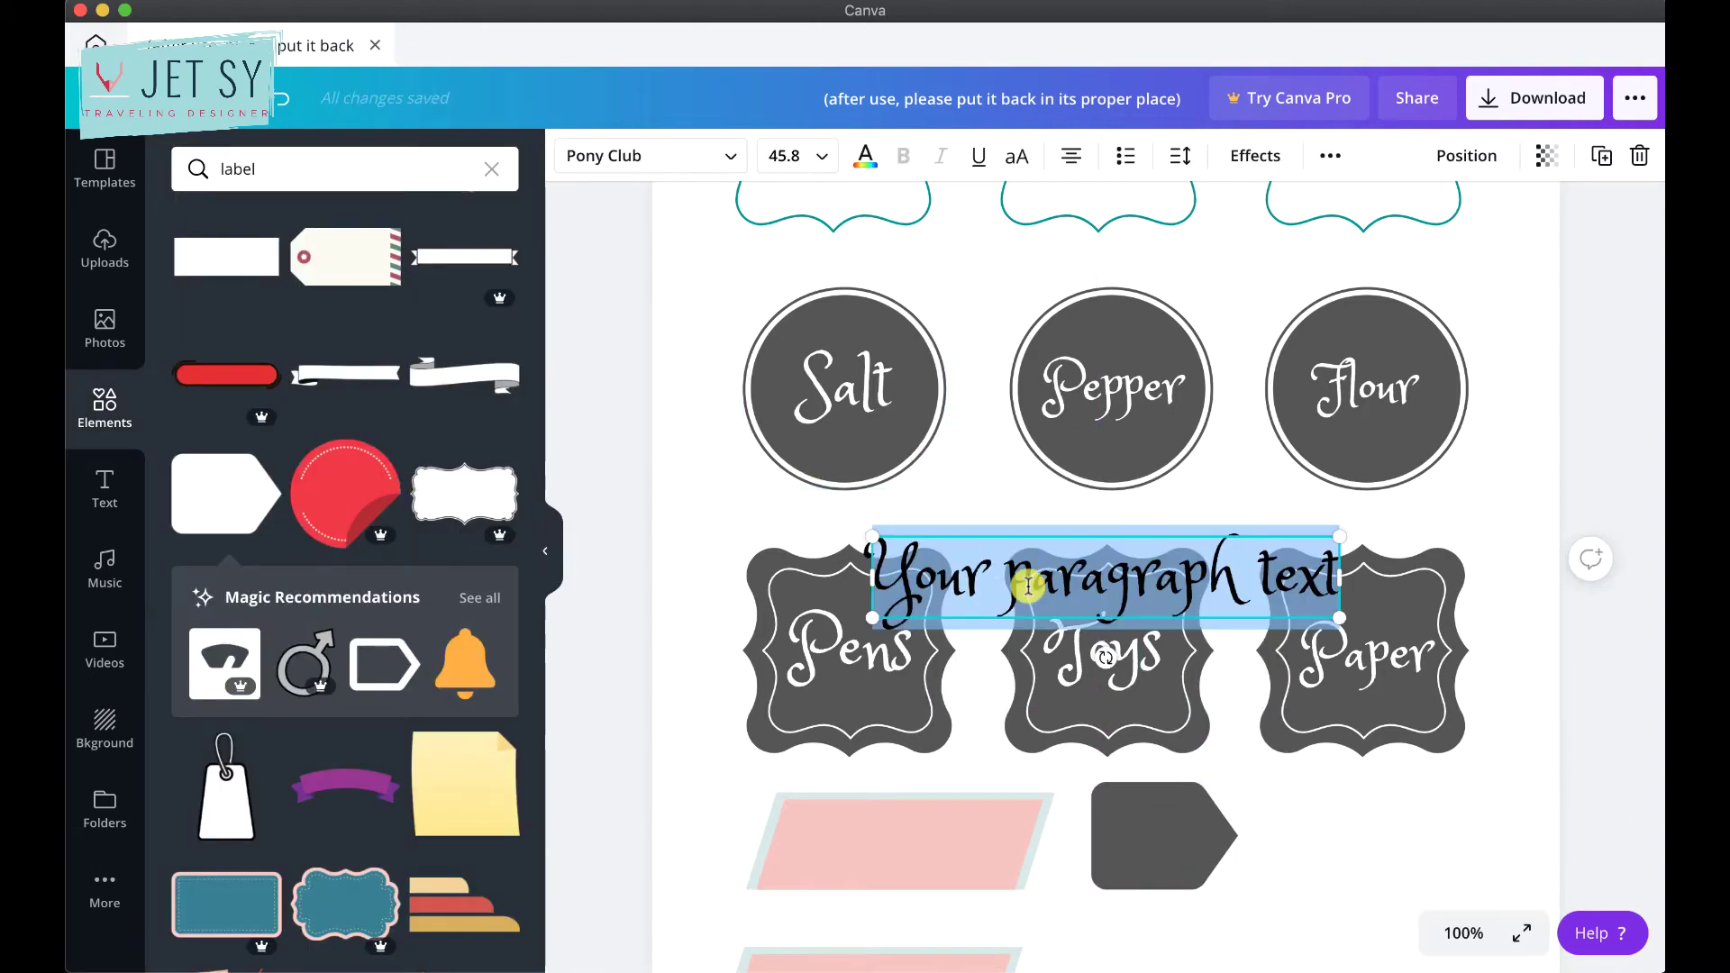
pyautogui.write('mon')
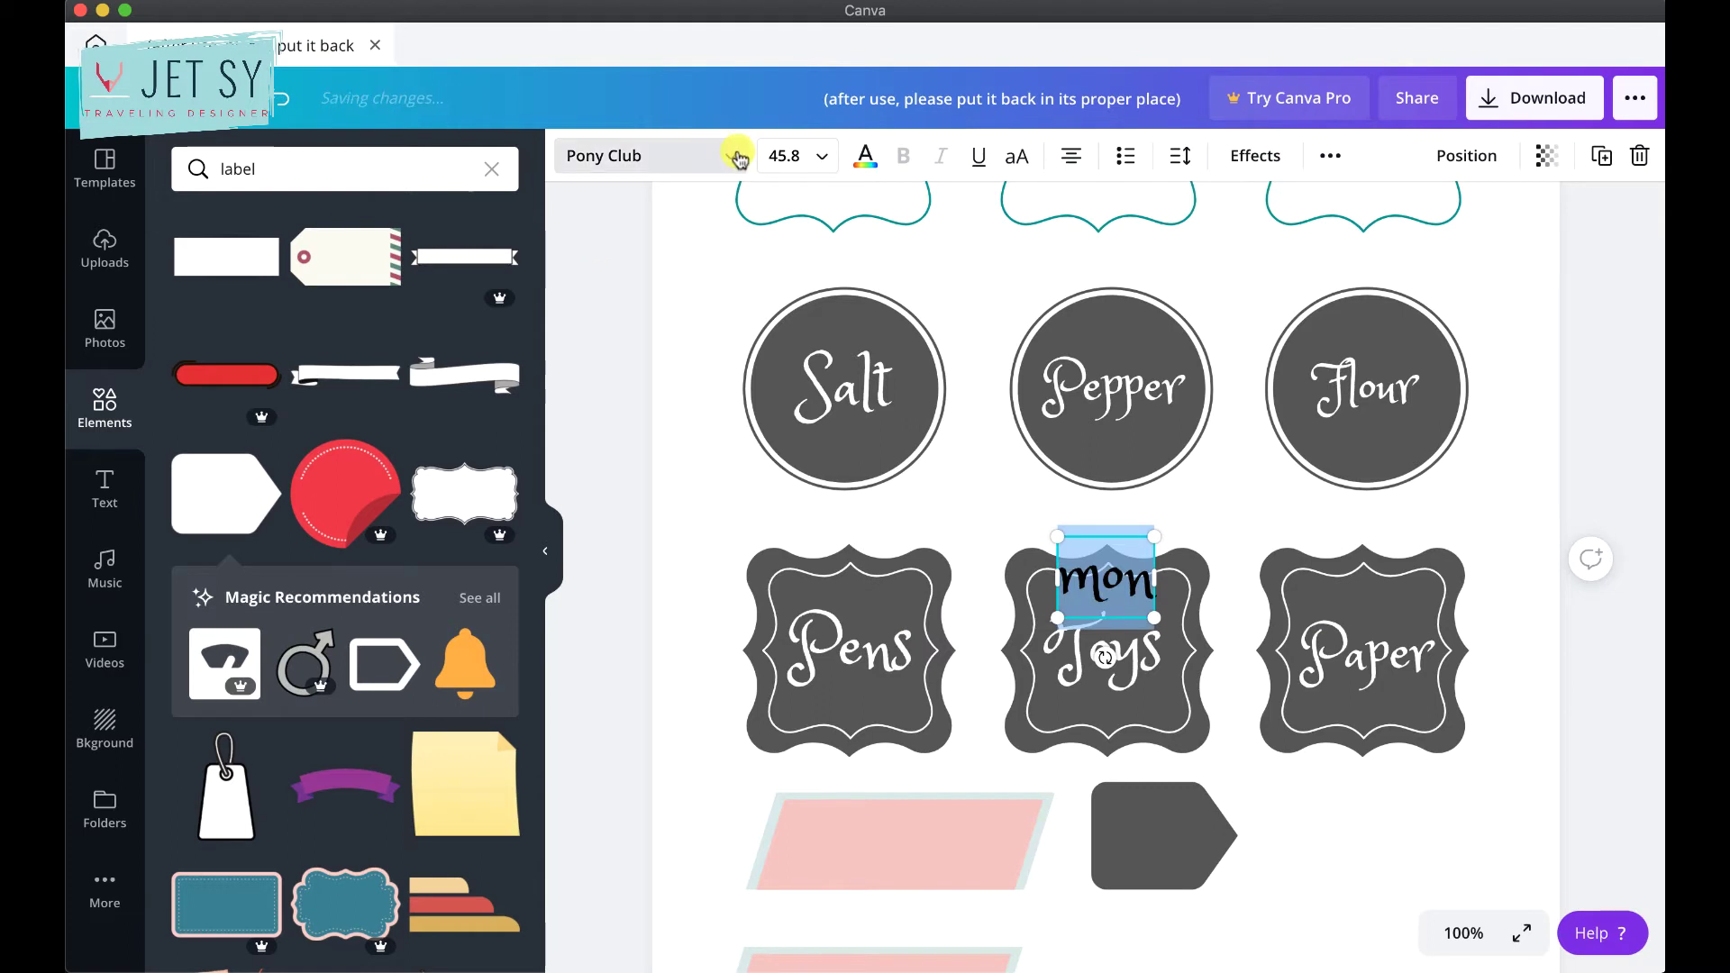
pyautogui.click(737, 159)
pyautogui.click(307, 313)
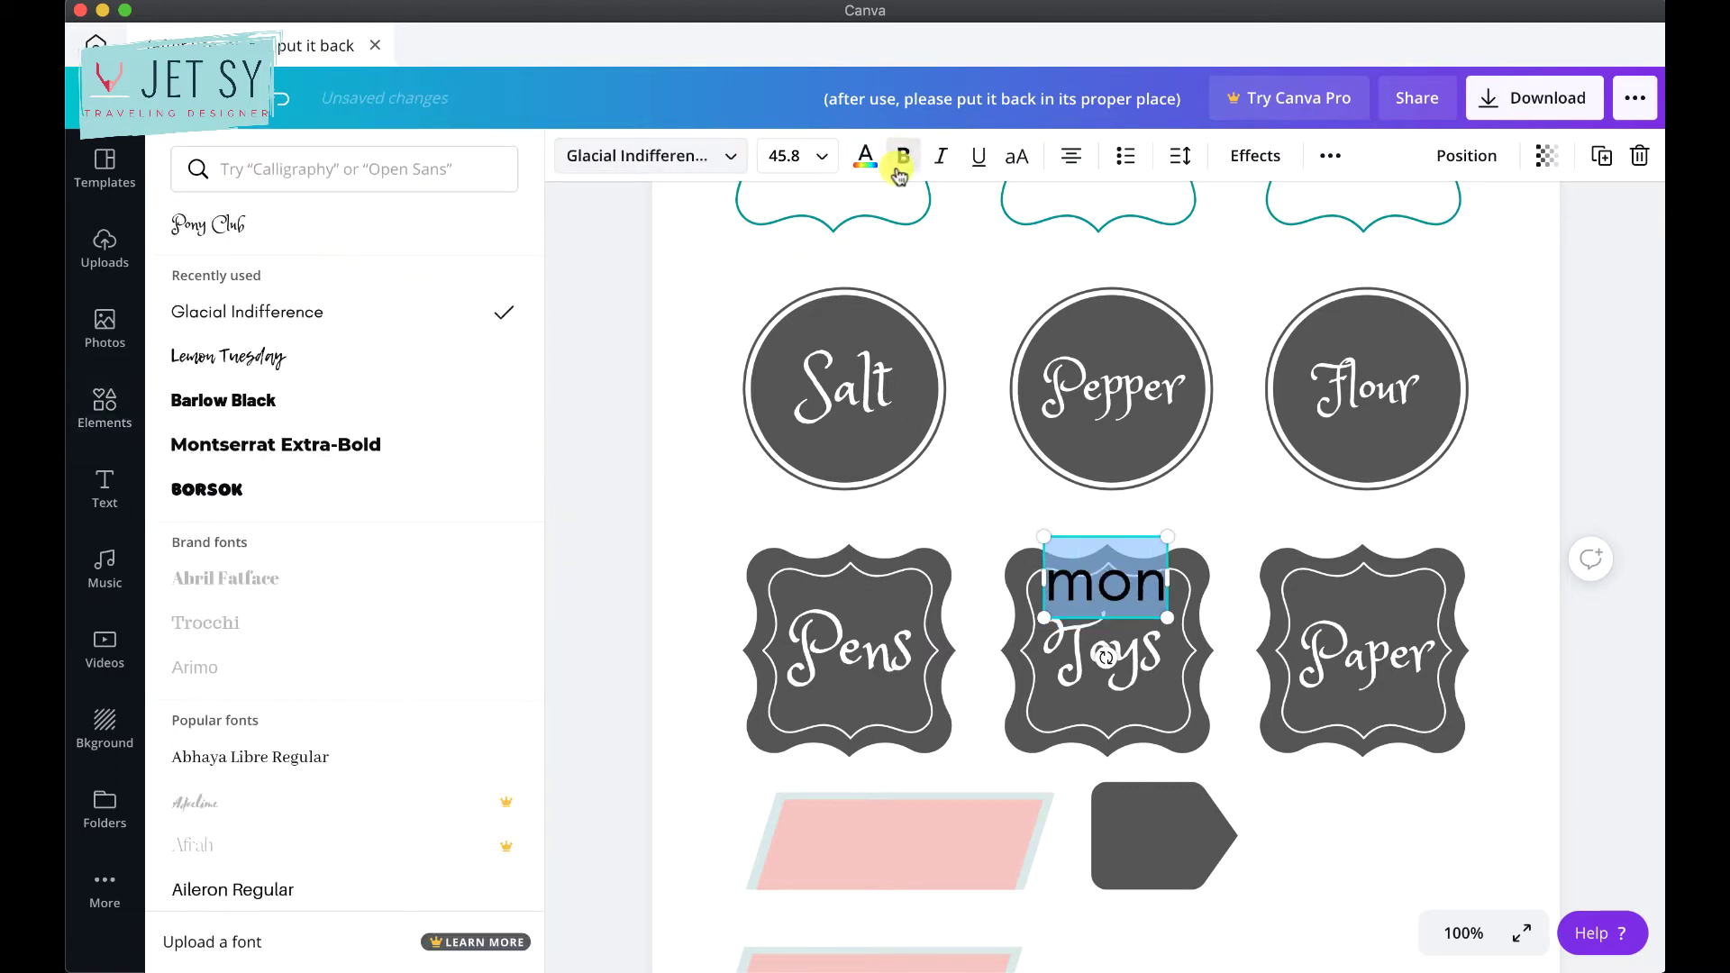
# Make the "mon" text bold and white at size 29.1, rotate it vertically and place it on the dark label's flat end.
pyautogui.click(861, 157)
pyautogui.moveTo(1173, 536); pyautogui.dragTo(1147, 565)
pyautogui.moveTo(1090, 661); pyautogui.dragTo(1184, 818)
pyautogui.scroll(-3, 1293, 819)
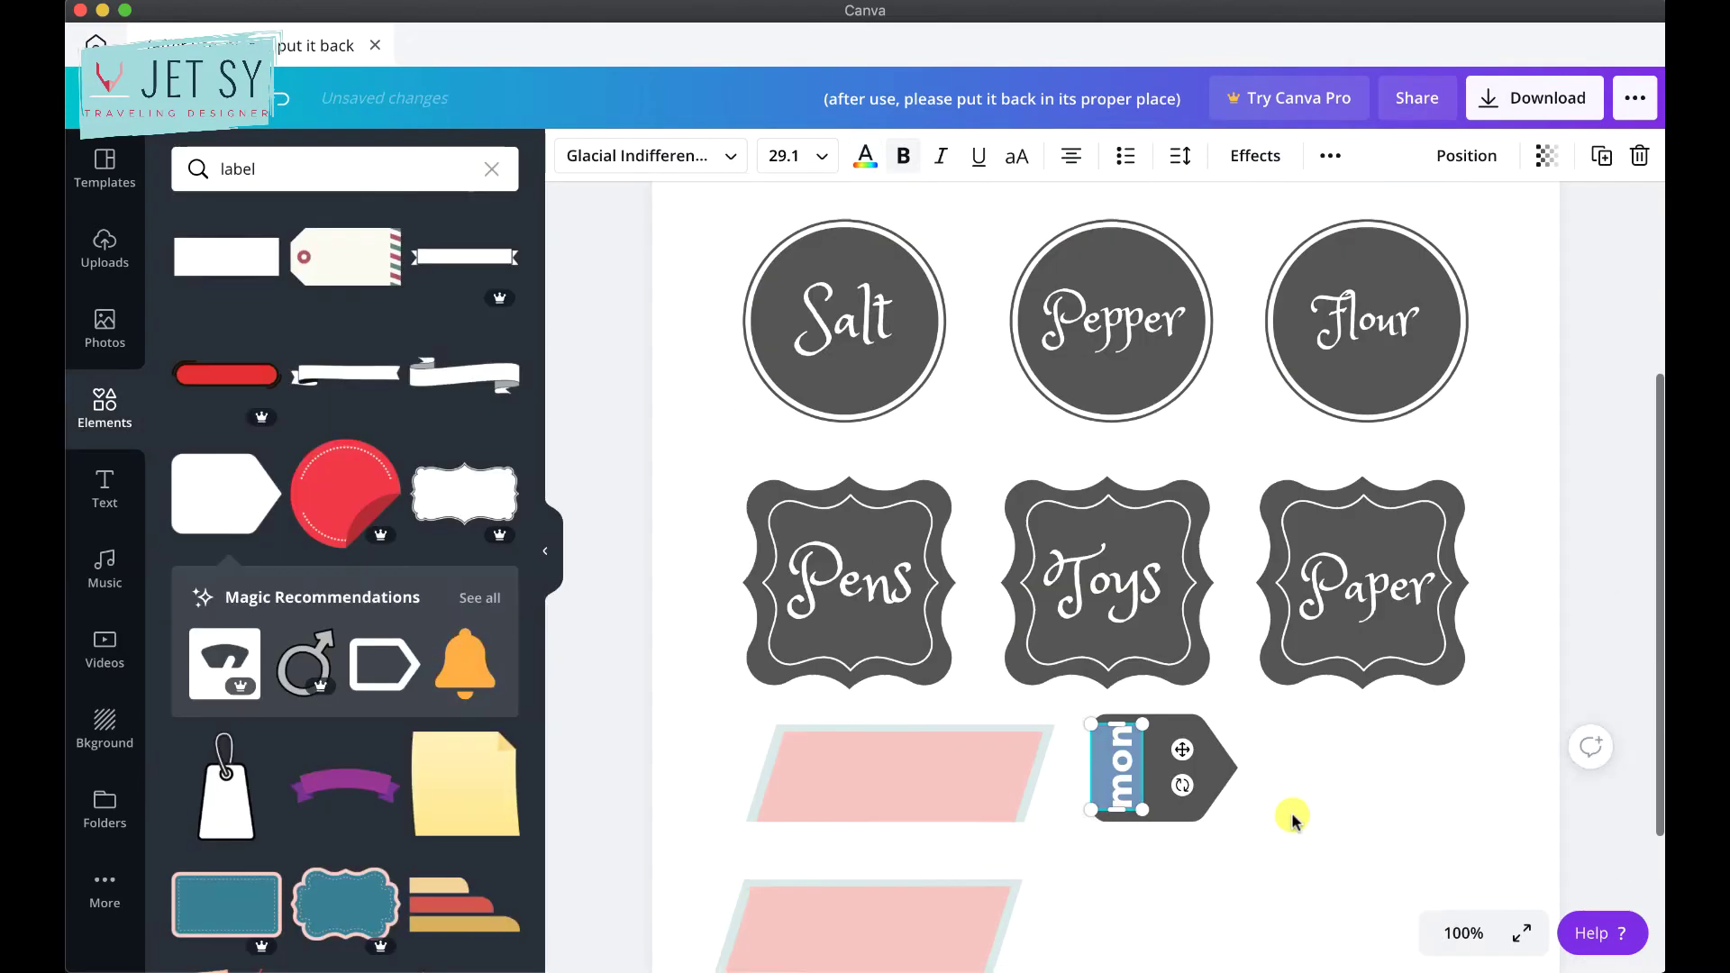
# Shift the dark pointed shape slightly to the right behind the vertical "mon" text.
pyautogui.click(1171, 726)
pyautogui.click(1171, 664)
pyautogui.moveTo(1223, 646)
pyautogui.mouseDown()
pyautogui.moveTo(1141, 686)
pyautogui.moveTo(1236, 645)
pyautogui.mouseUp()
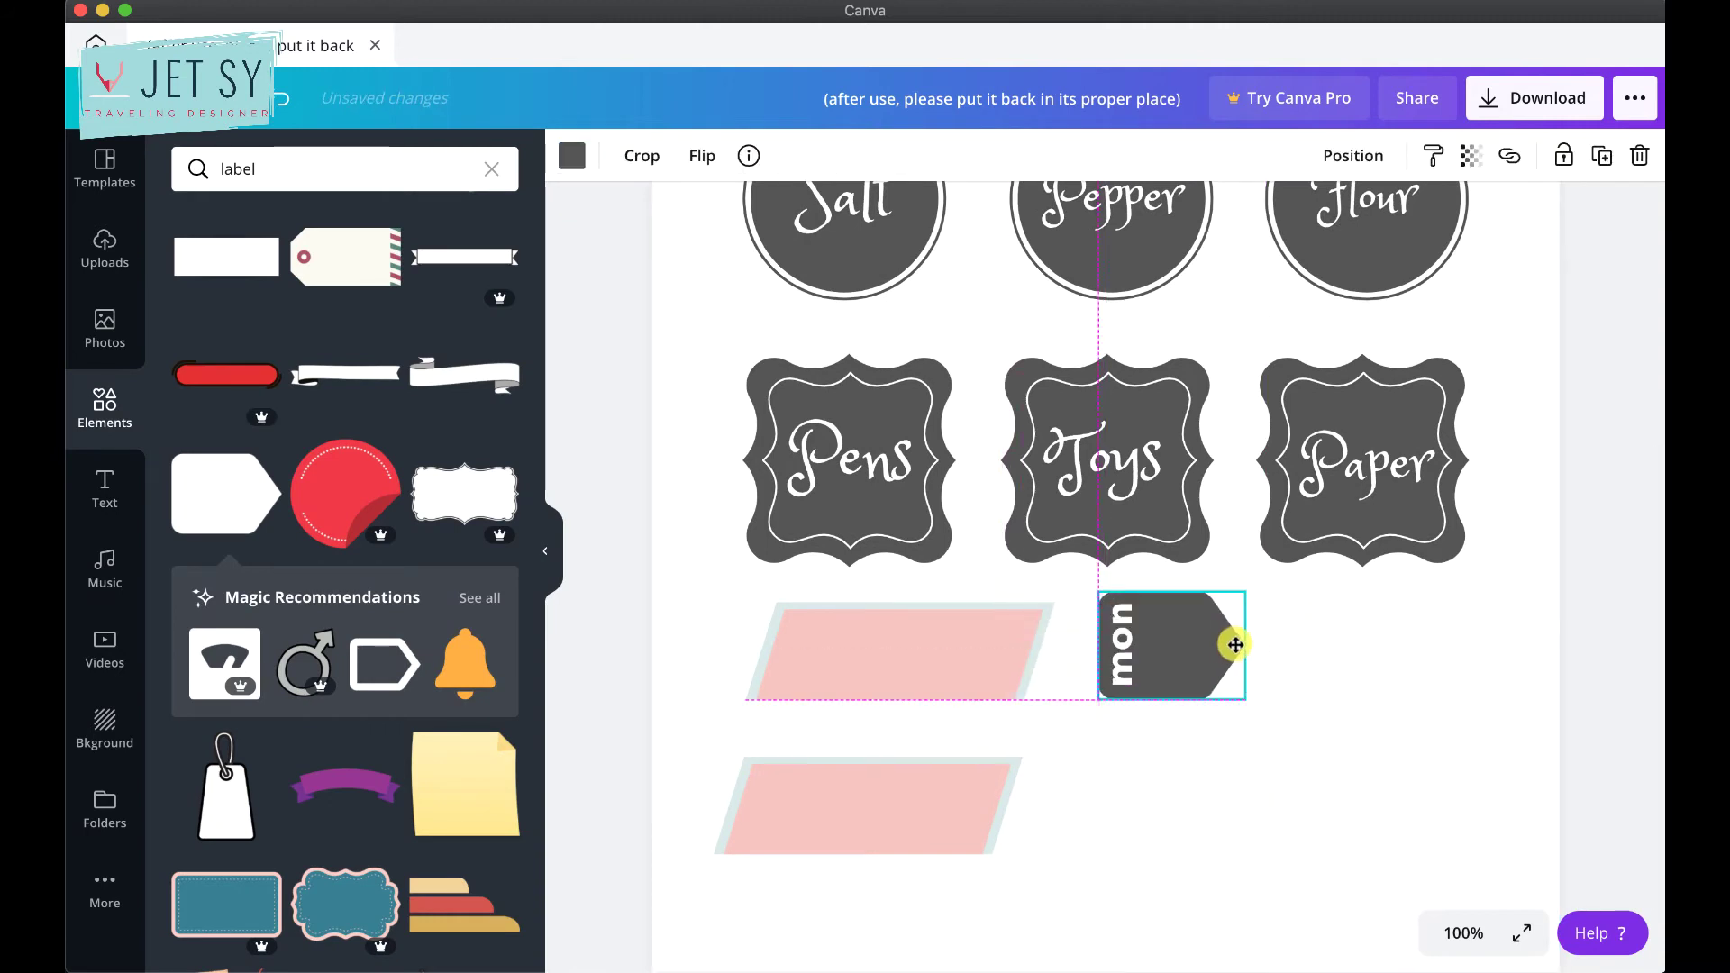
# Duplicate the grouped "mon" label into a two-by-two grid and change the copy below the original to "tue".
pyautogui.moveTo(1137, 672); pyautogui.dragTo(1120, 791)
pyautogui.click(1436, 160)
pyautogui.moveTo(1146, 774); pyautogui.dragTo(1291, 802)
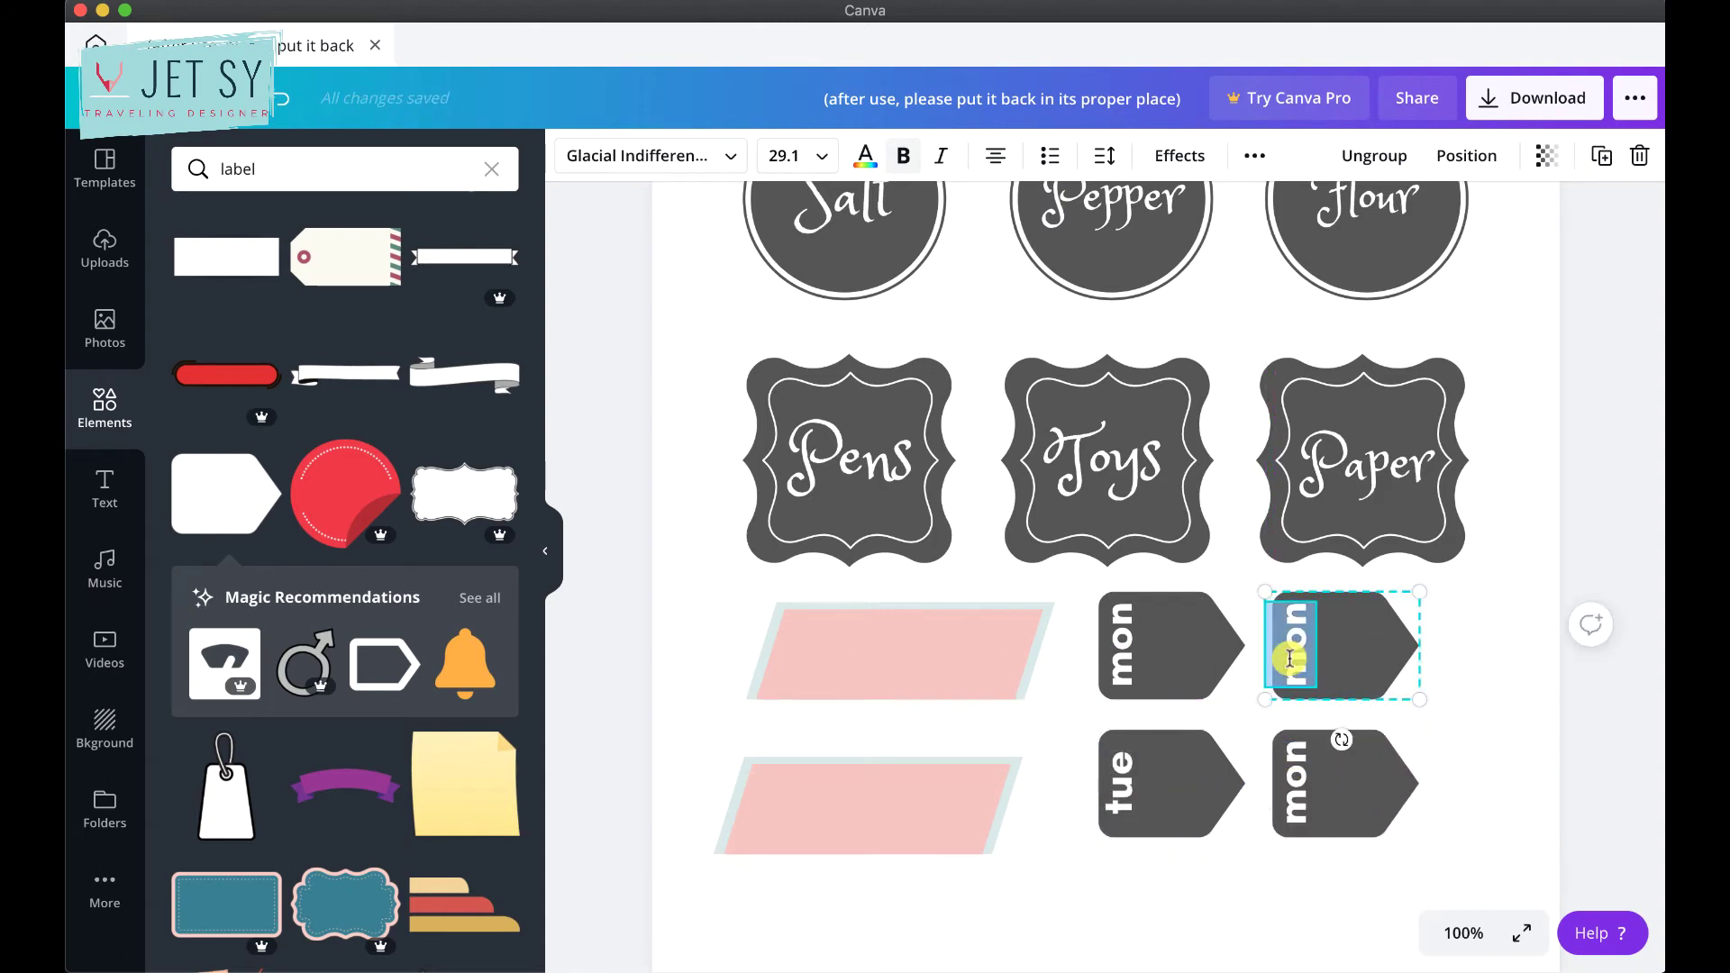
# Change the text of the two right-hand day labels to "wed" and "thu".
pyautogui.write('wed')
pyautogui.doubleClick(1297, 789)
pyautogui.click(1301, 860)
pyautogui.scroll(-2, 1300, 888)
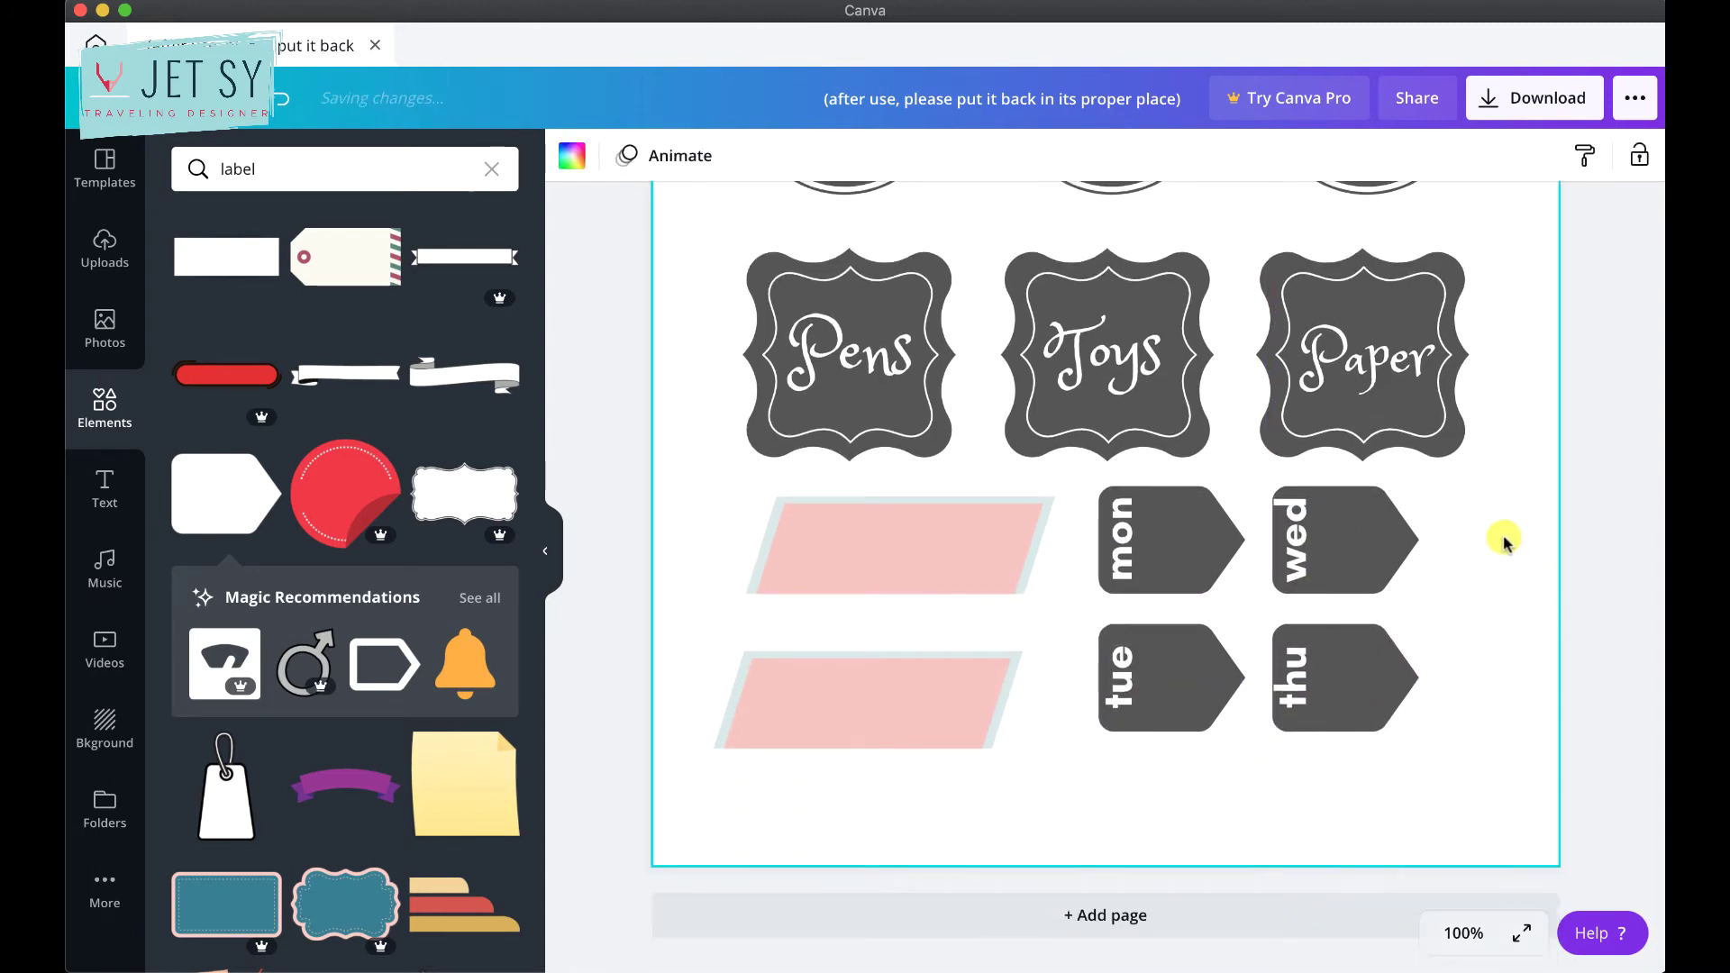
# Nudge the wed and thu labels together to the right to widen the gap between the columns.
pyautogui.moveTo(1475, 500); pyautogui.dragTo(1289, 737)
pyautogui.hotkey('shift', 'Right')
pyautogui.hotkey('shift', 'Right')
pyautogui.hotkey('shift', 'Right')
# Nudge both rows of day labels and pink parallelograms down the page, leaving more space between the rows.
pyautogui.moveTo(1351, 790); pyautogui.dragTo(1093, 708)
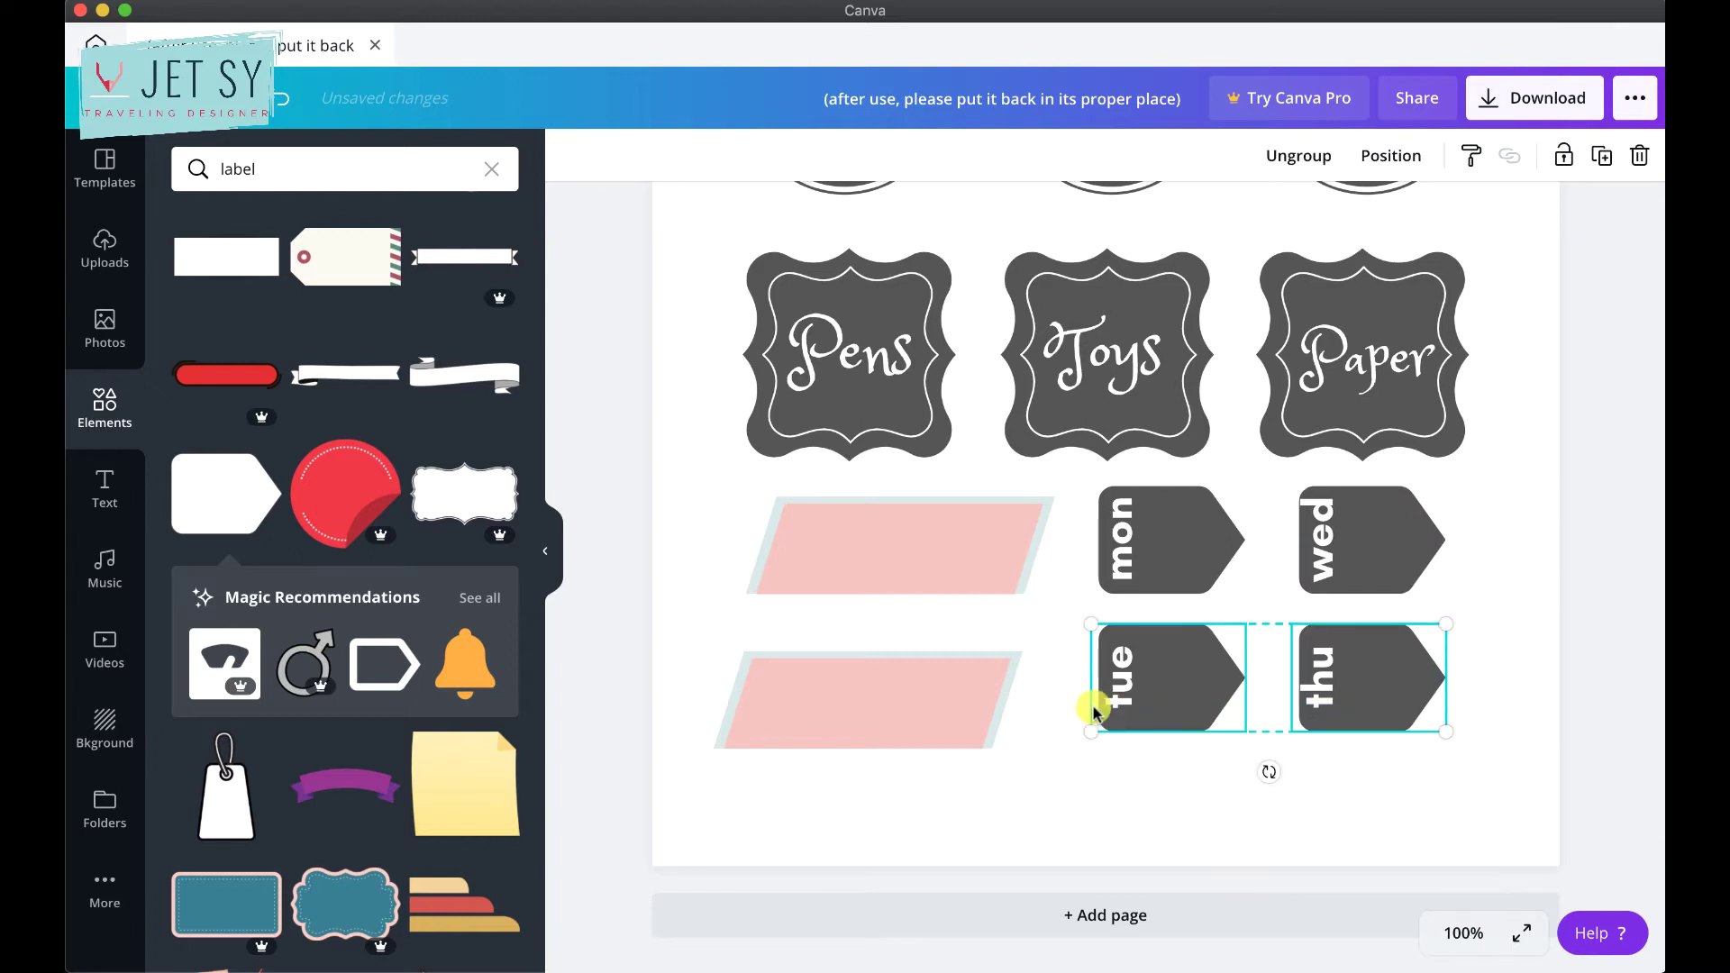
pyautogui.hotkey('shift', 'Down')
pyautogui.hotkey('shift', 'Down')
pyautogui.moveTo(1468, 475); pyautogui.dragTo(1151, 560)
pyautogui.hotkey('shift', 'Down')
pyautogui.moveTo(1482, 673); pyautogui.dragTo(931, 744)
pyautogui.hotkey('shift', 'Down')
pyautogui.hotkey('shift', 'Down')
pyautogui.moveTo(1479, 560); pyautogui.dragTo(888, 606)
pyautogui.hotkey('shift', 'Down')
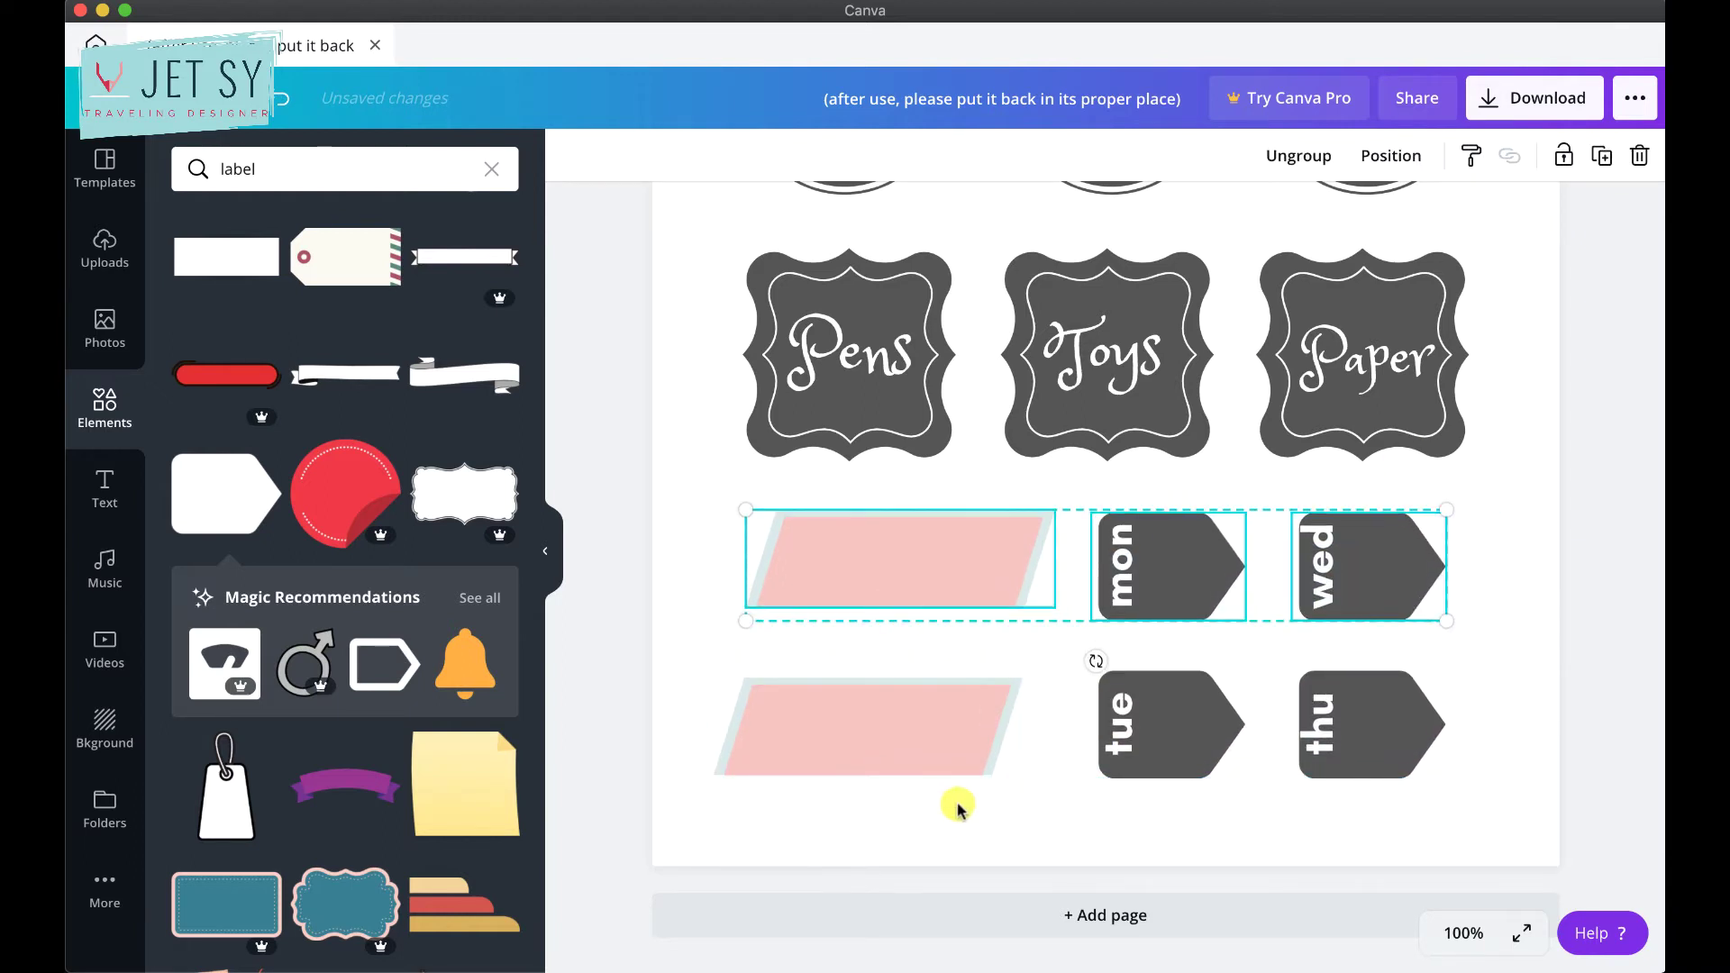
# Nudge the Pens, Toys and Paper row and the Salt, Pepper and Flour row upward to even out the row spacing.
pyautogui.scroll(5, 950, 802)
pyautogui.scroll(-5, 950, 802)
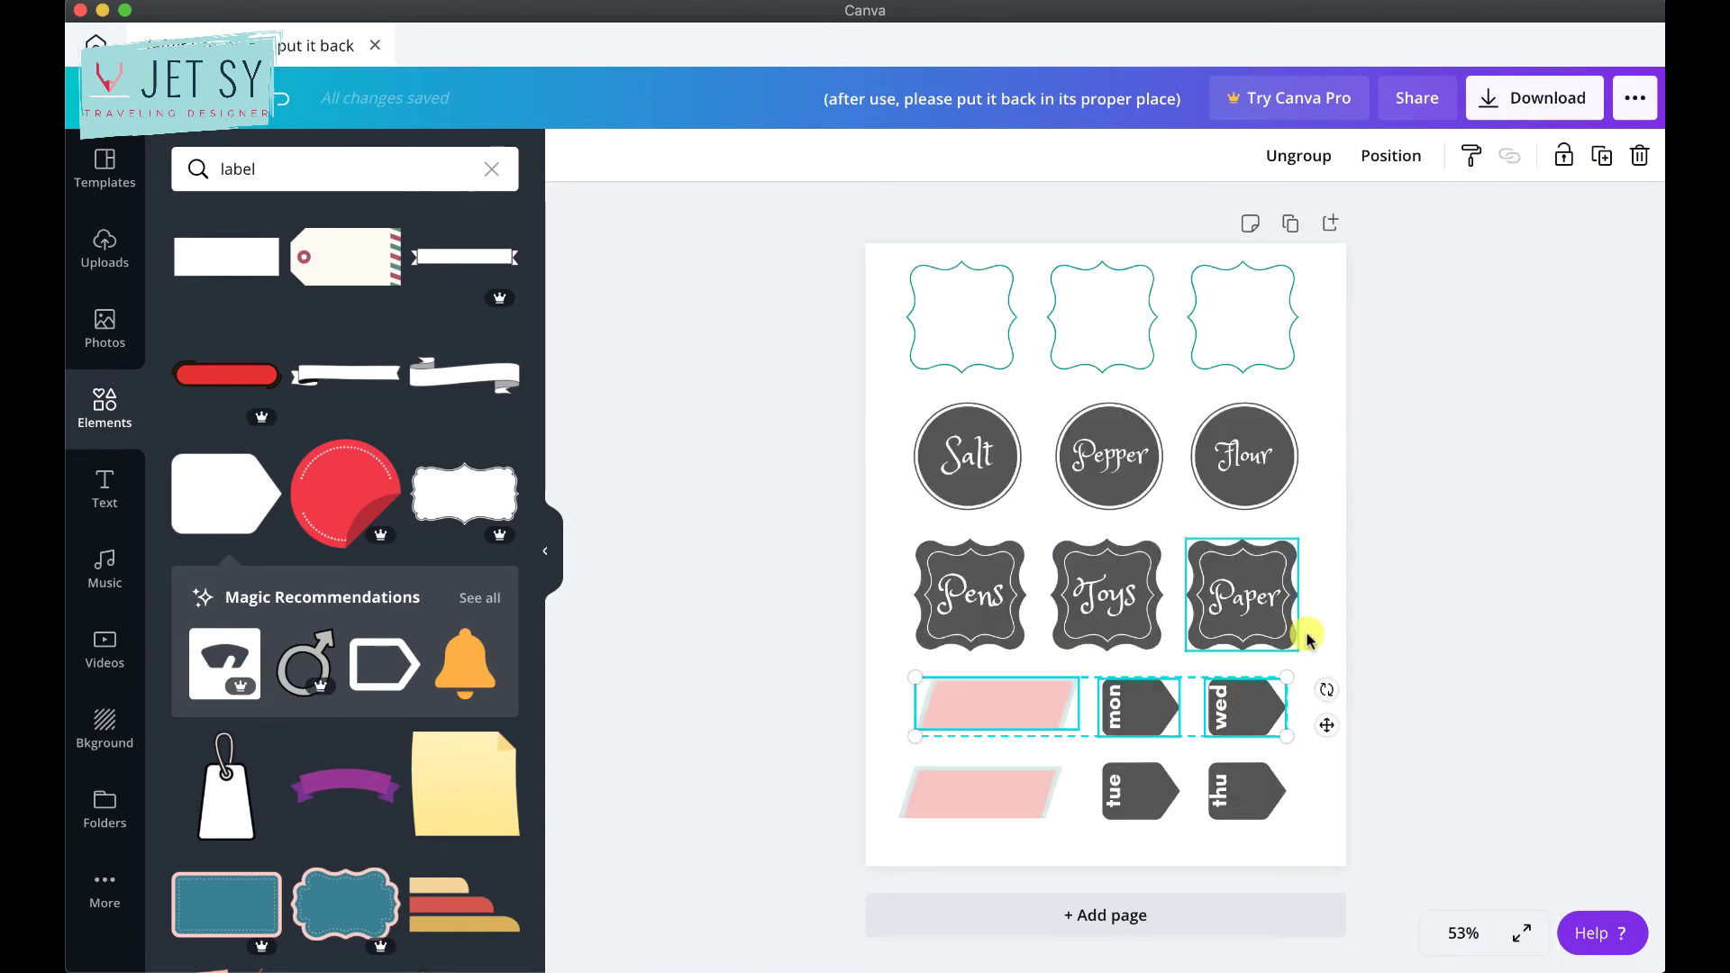
pyautogui.click(1311, 641)
pyautogui.moveTo(1352, 540); pyautogui.dragTo(824, 635)
pyautogui.hotkey('shift', 'Up')
pyautogui.hotkey('shift', 'Up')
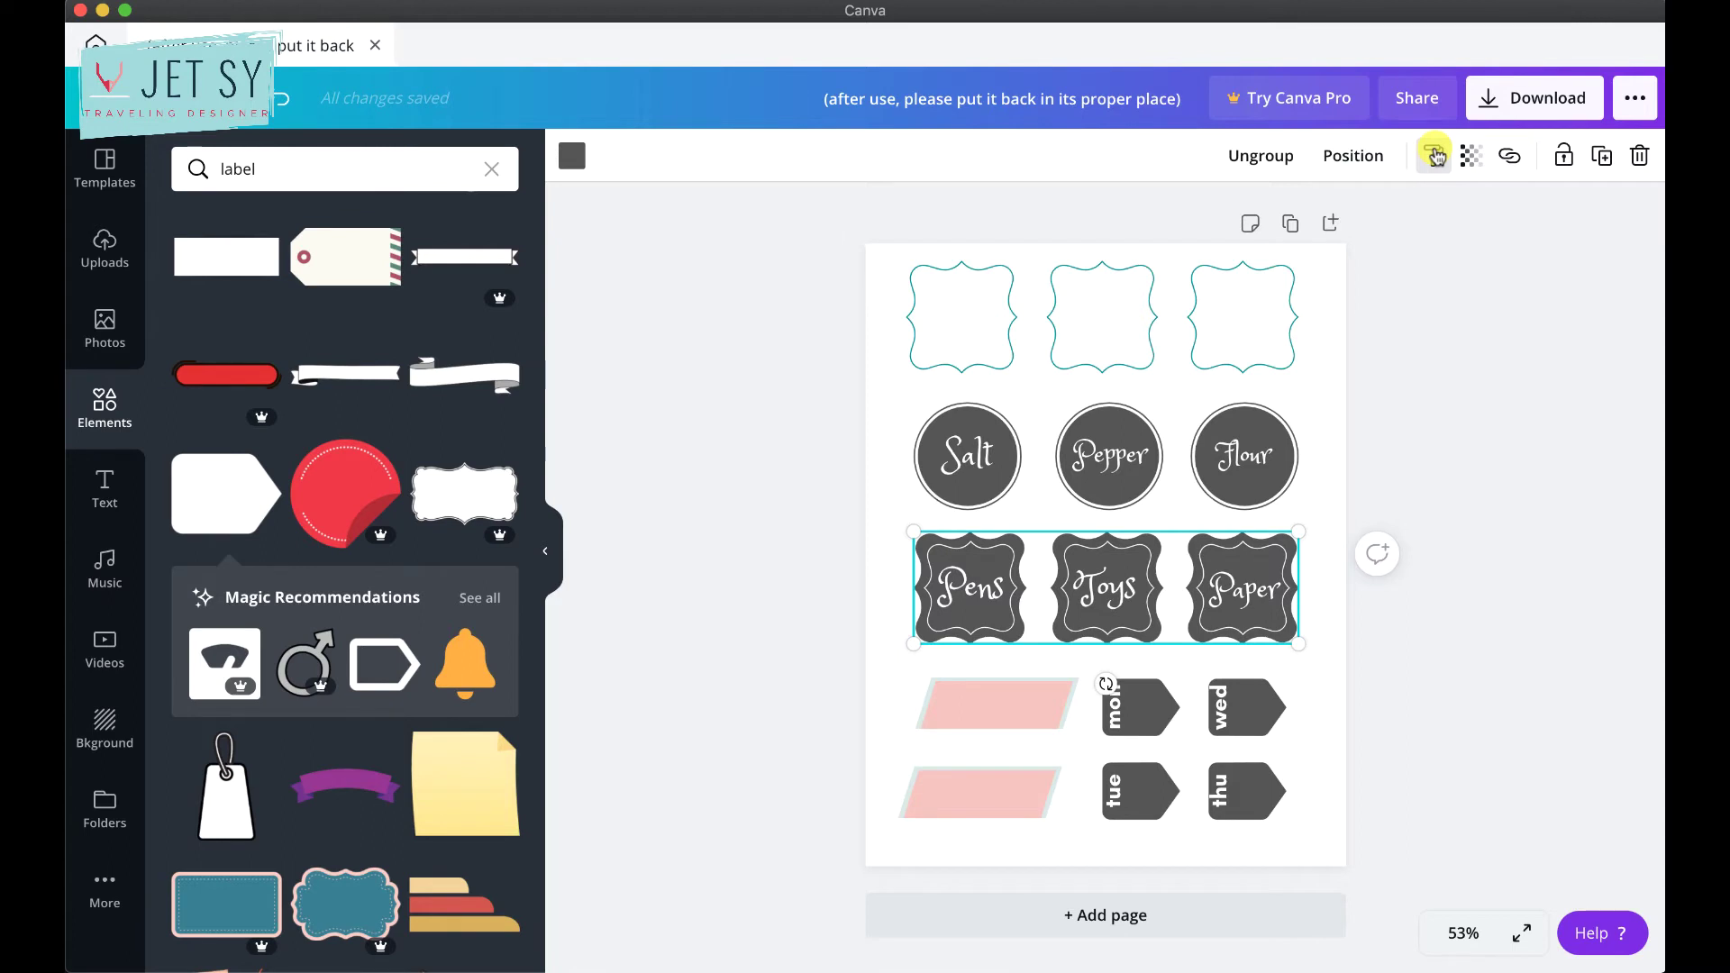
pyautogui.moveTo(1344, 402); pyautogui.dragTo(900, 483)
pyautogui.hotkey('shift', 'Up')
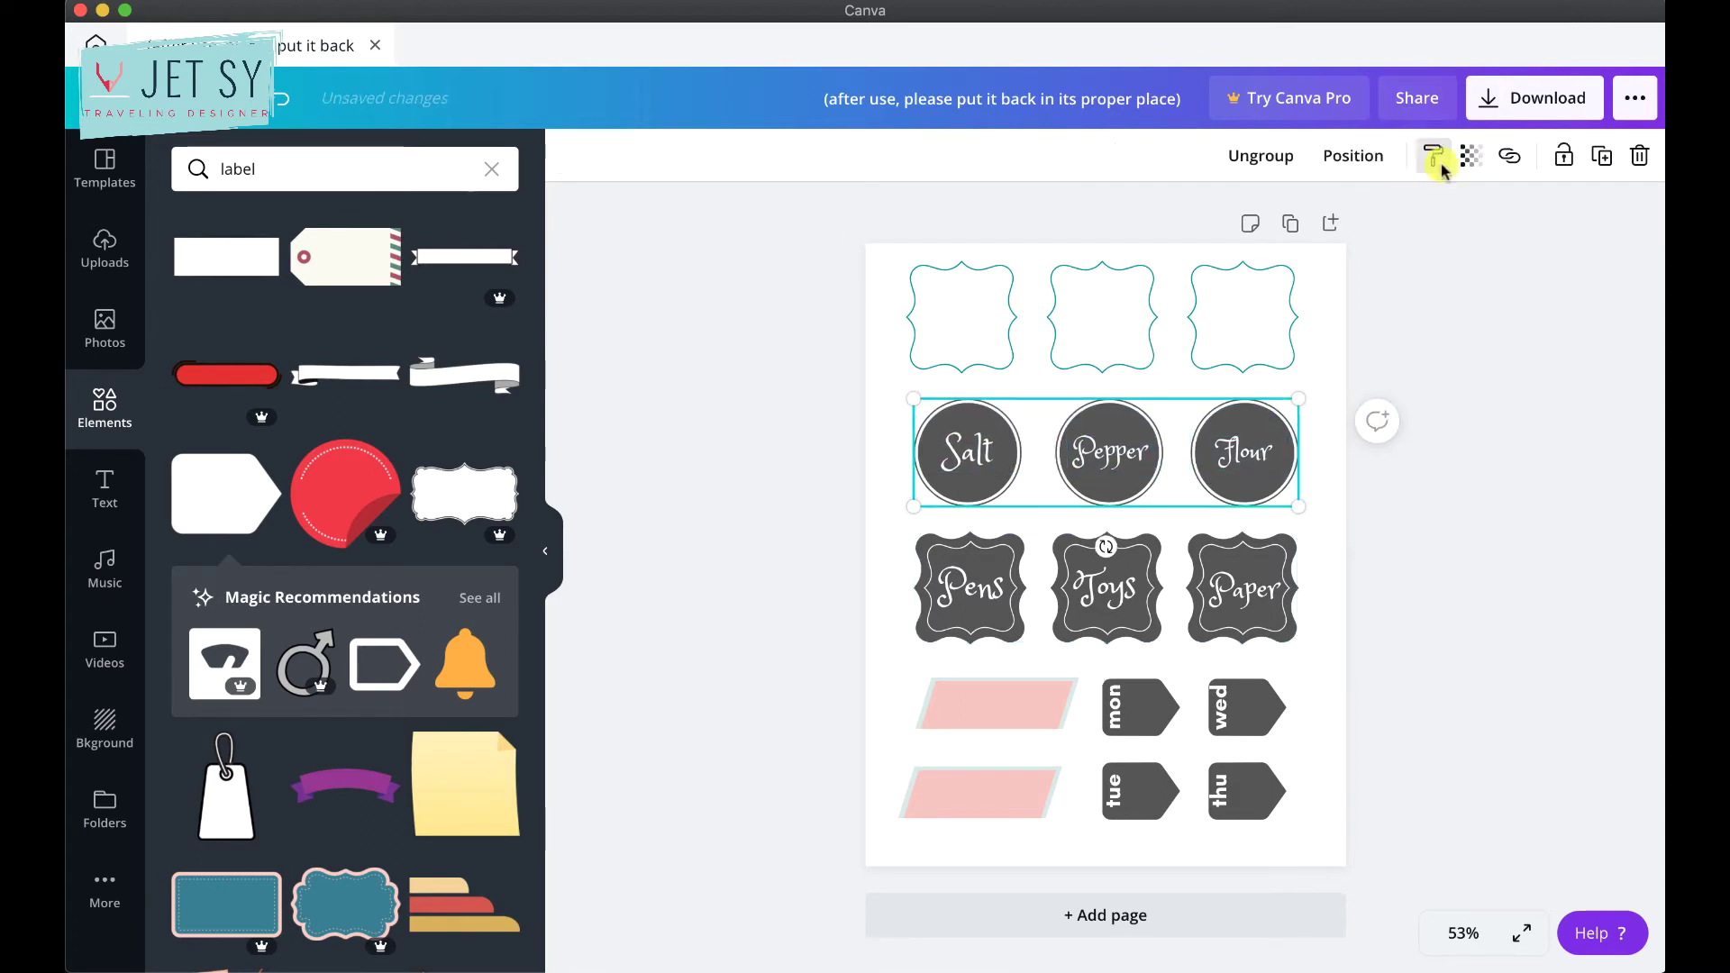
pyautogui.click(1327, 721)
# Search the elements library for "round".
pyautogui.doubleClick(238, 168)
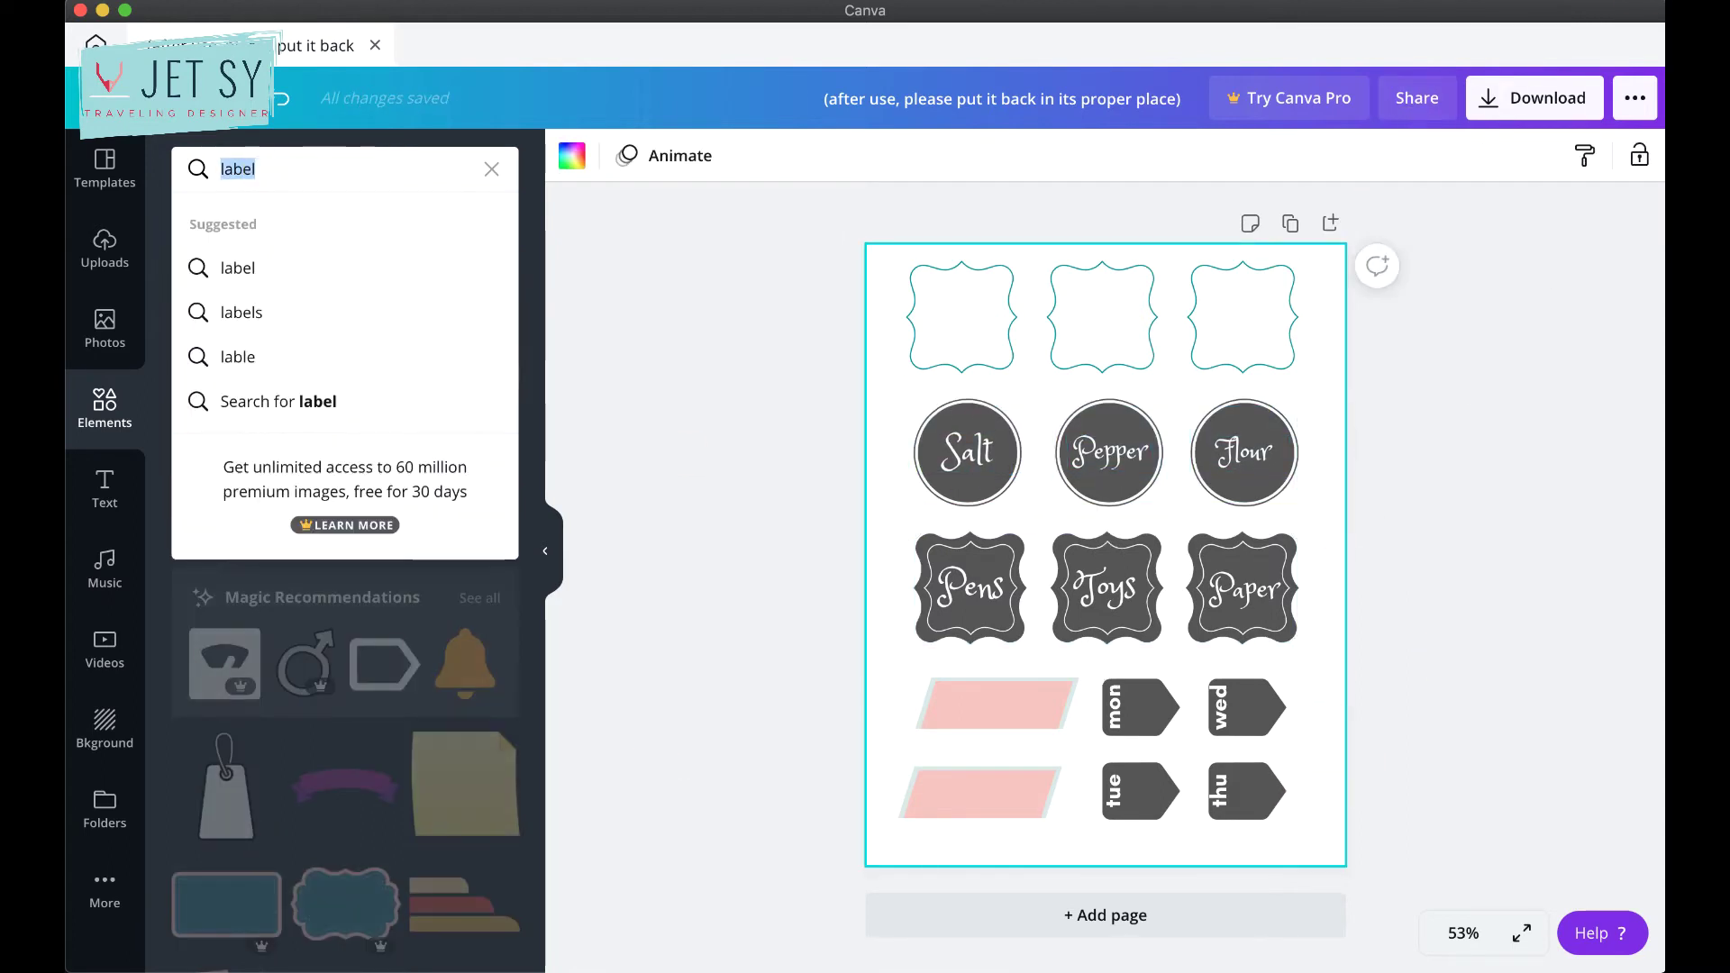
pyautogui.write('round')
pyautogui.press('Return')
# Add a second page with the ringed white circle recoloured turquoise, scaled down near the upper left, and duplicate it to the right.
pyautogui.scroll(-5, 342, 712)
pyautogui.scroll(-3, 340, 815)
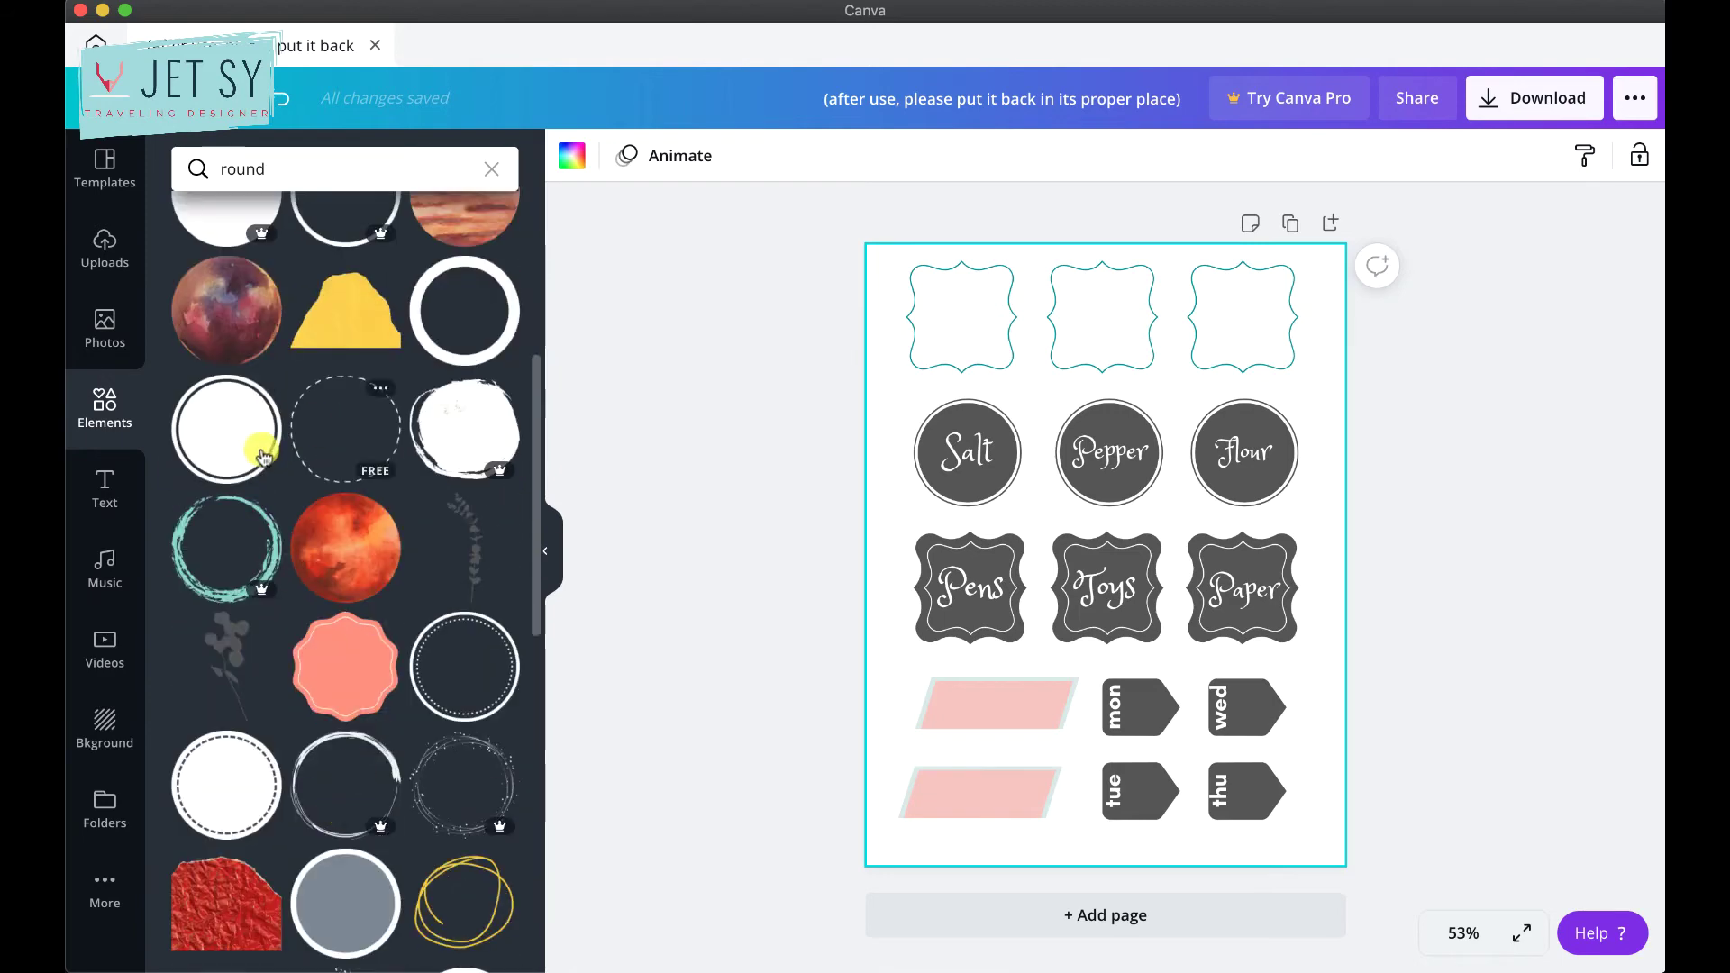
pyautogui.click(1043, 913)
pyautogui.click(251, 425)
pyautogui.click(572, 155)
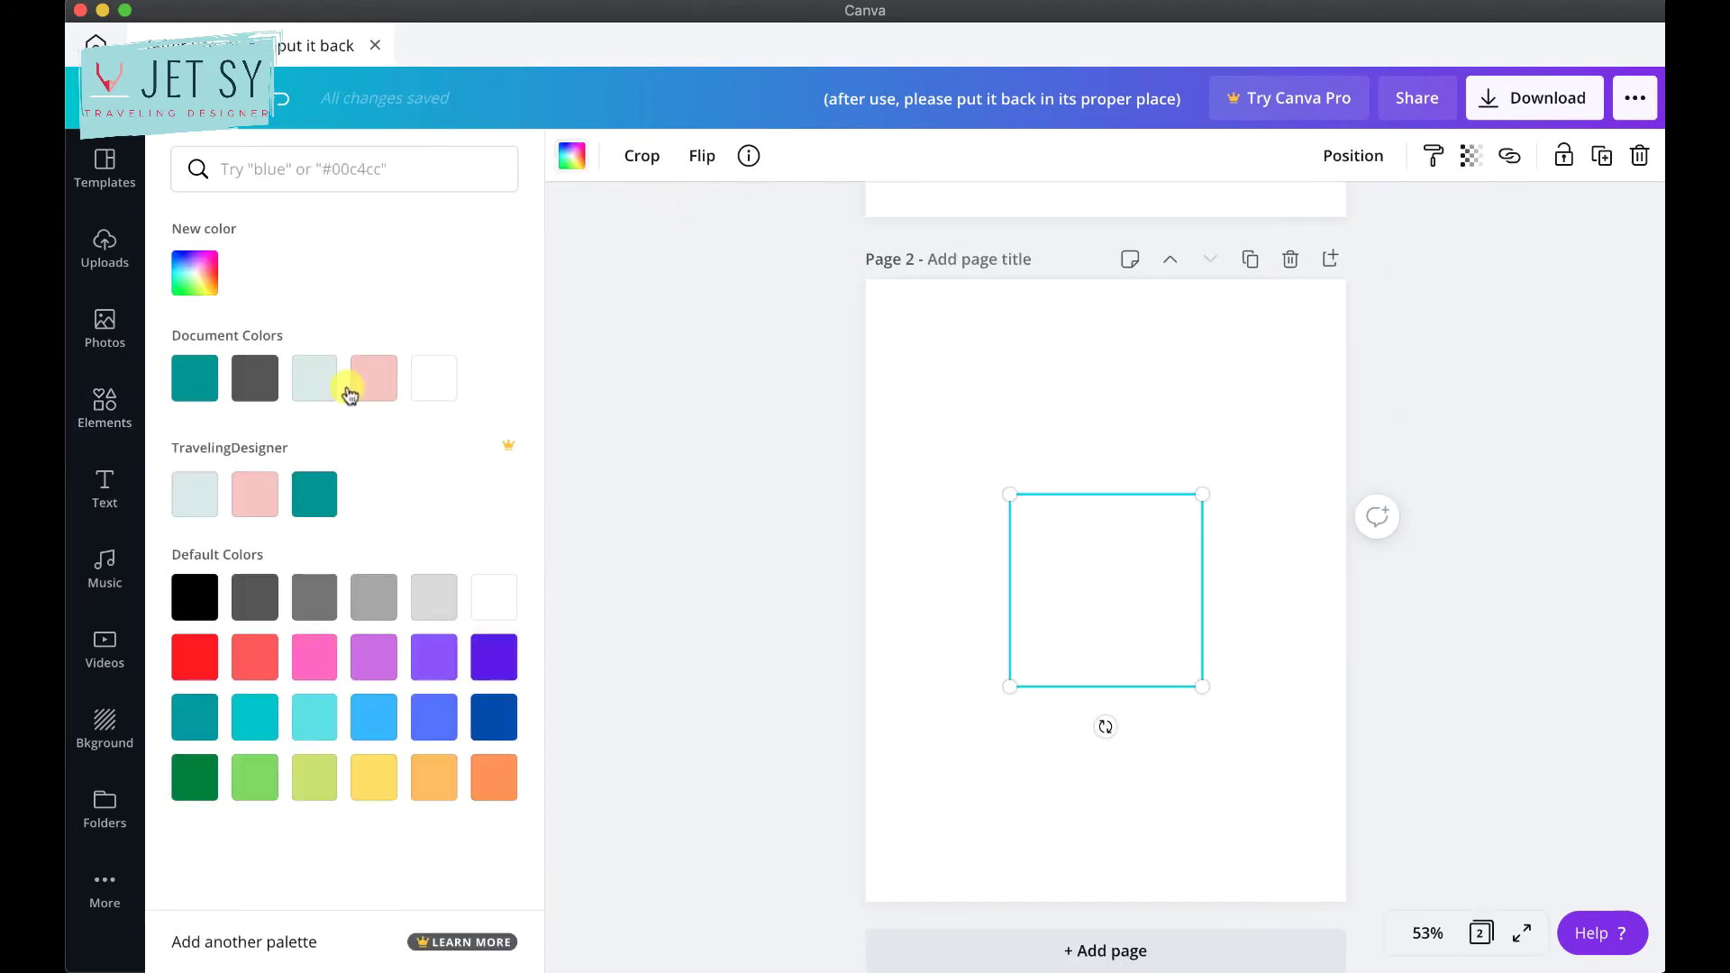
pyautogui.click(244, 700)
pyautogui.moveTo(1202, 687); pyautogui.dragTo(1179, 411)
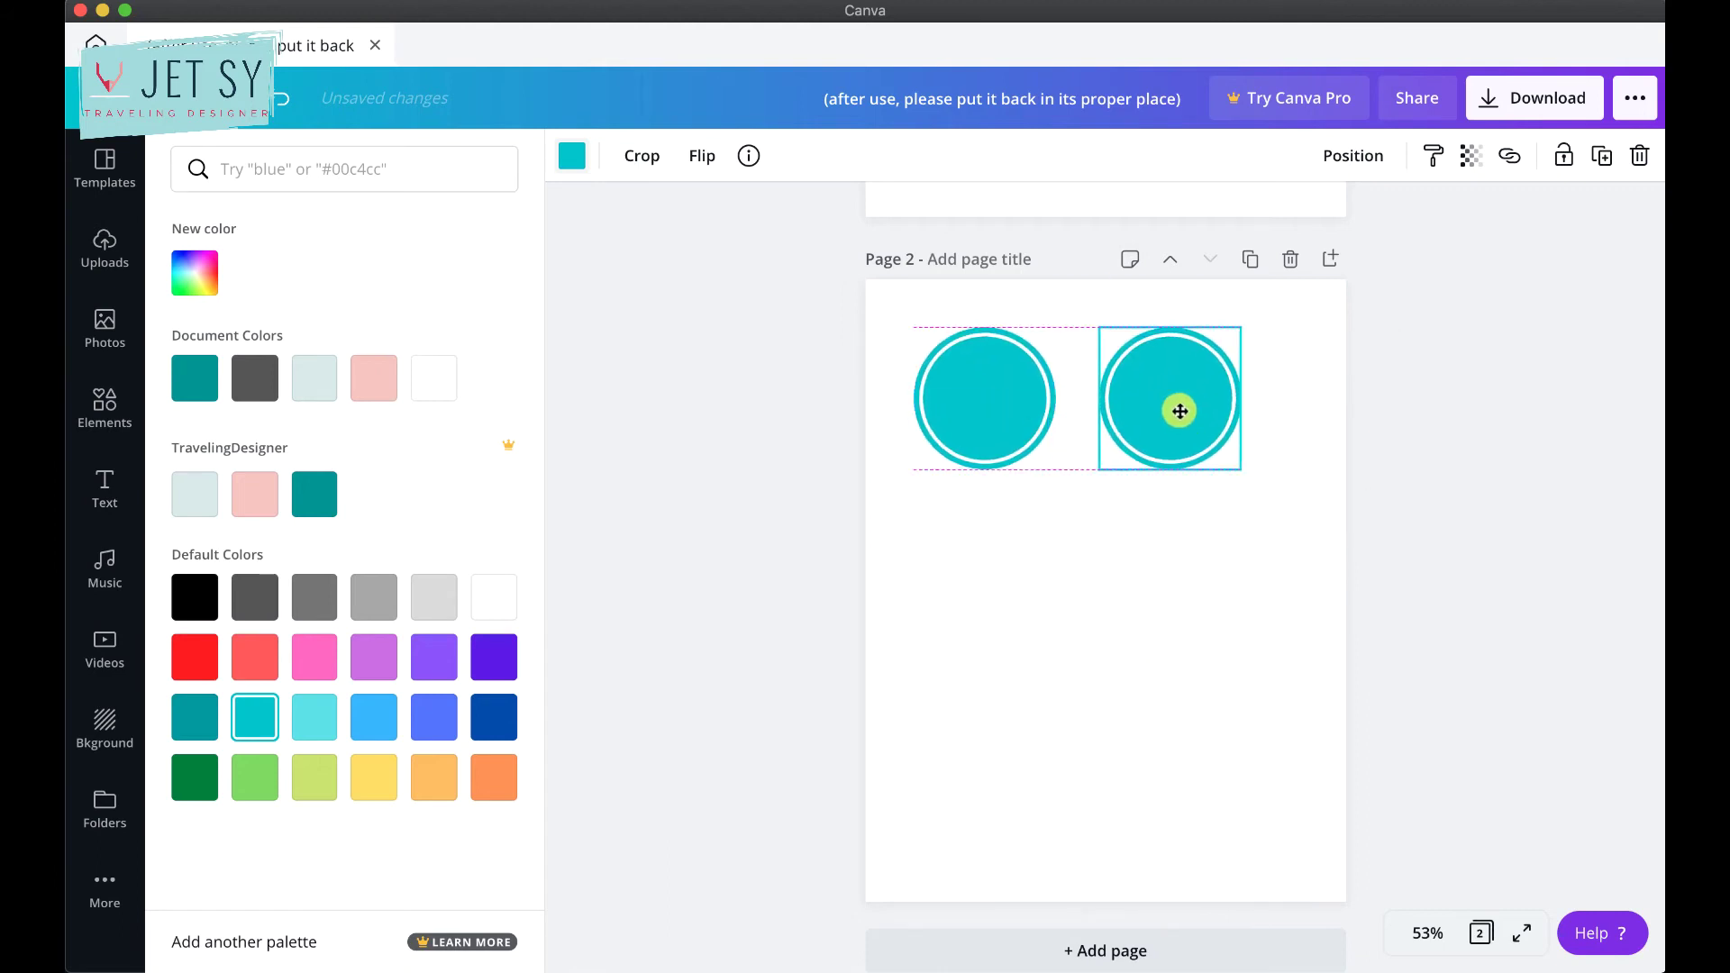
# Add the dashed-border circle, colour its dashes teal and its fill pale blue-green, and place it below the turquoise circles.
pyautogui.click(1046, 552)
pyautogui.scroll(-3, 333, 571)
pyautogui.click(226, 695)
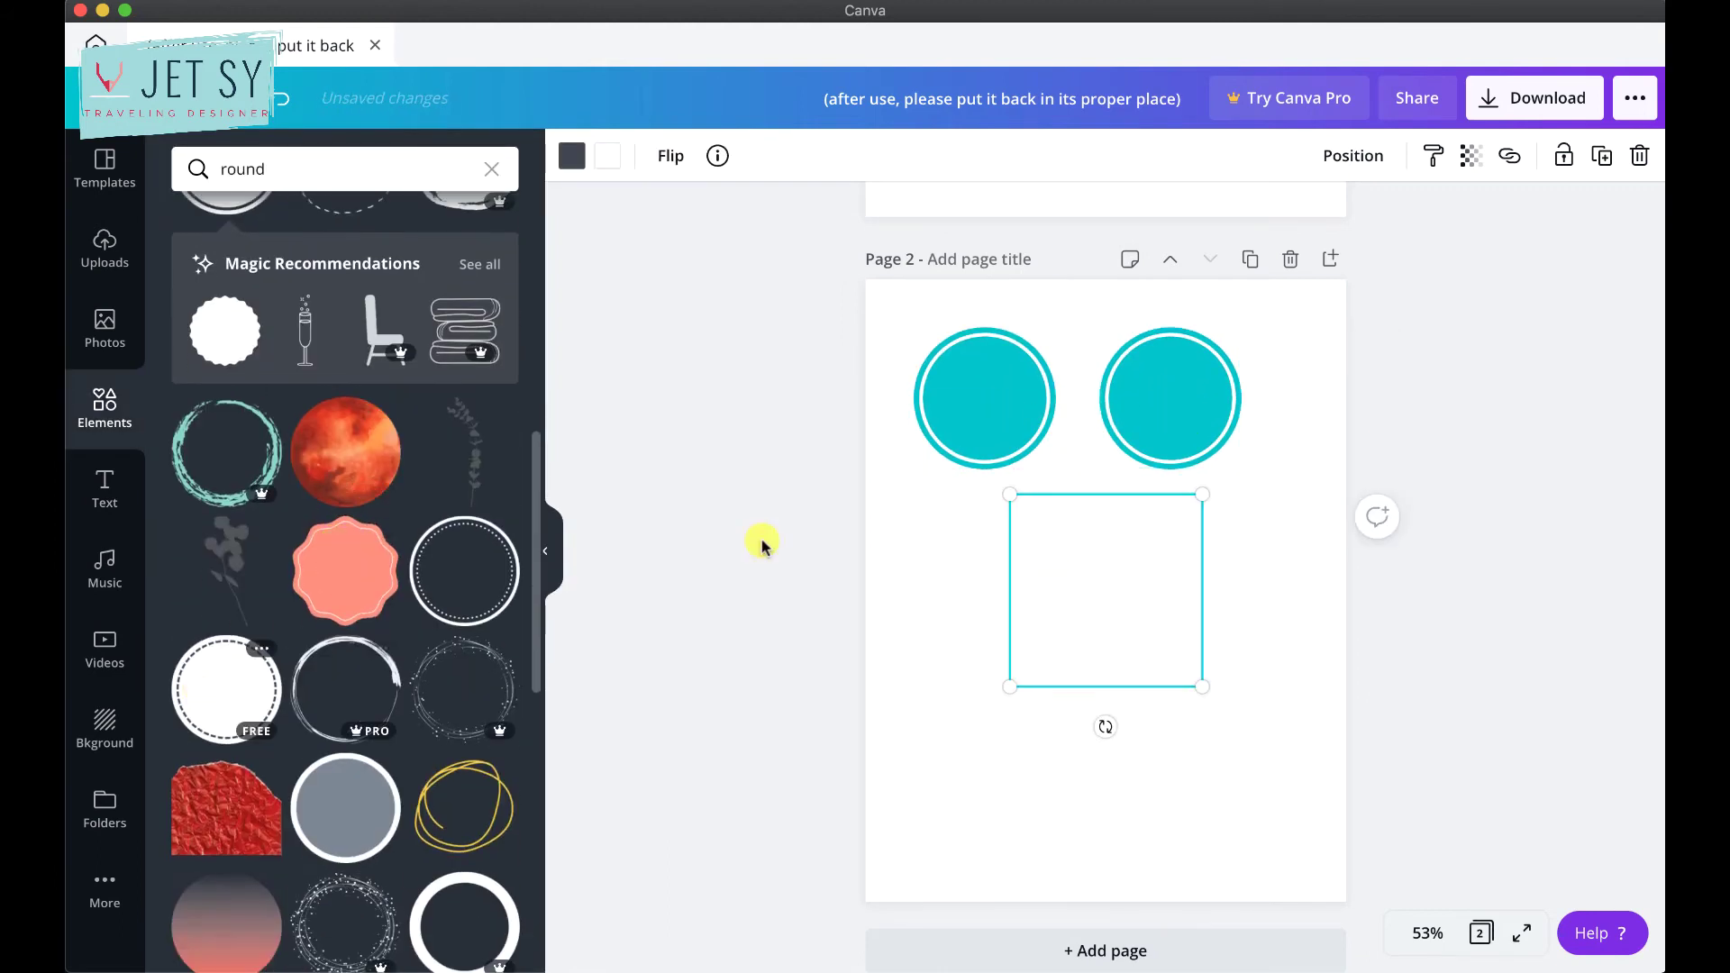
pyautogui.click(677, 155)
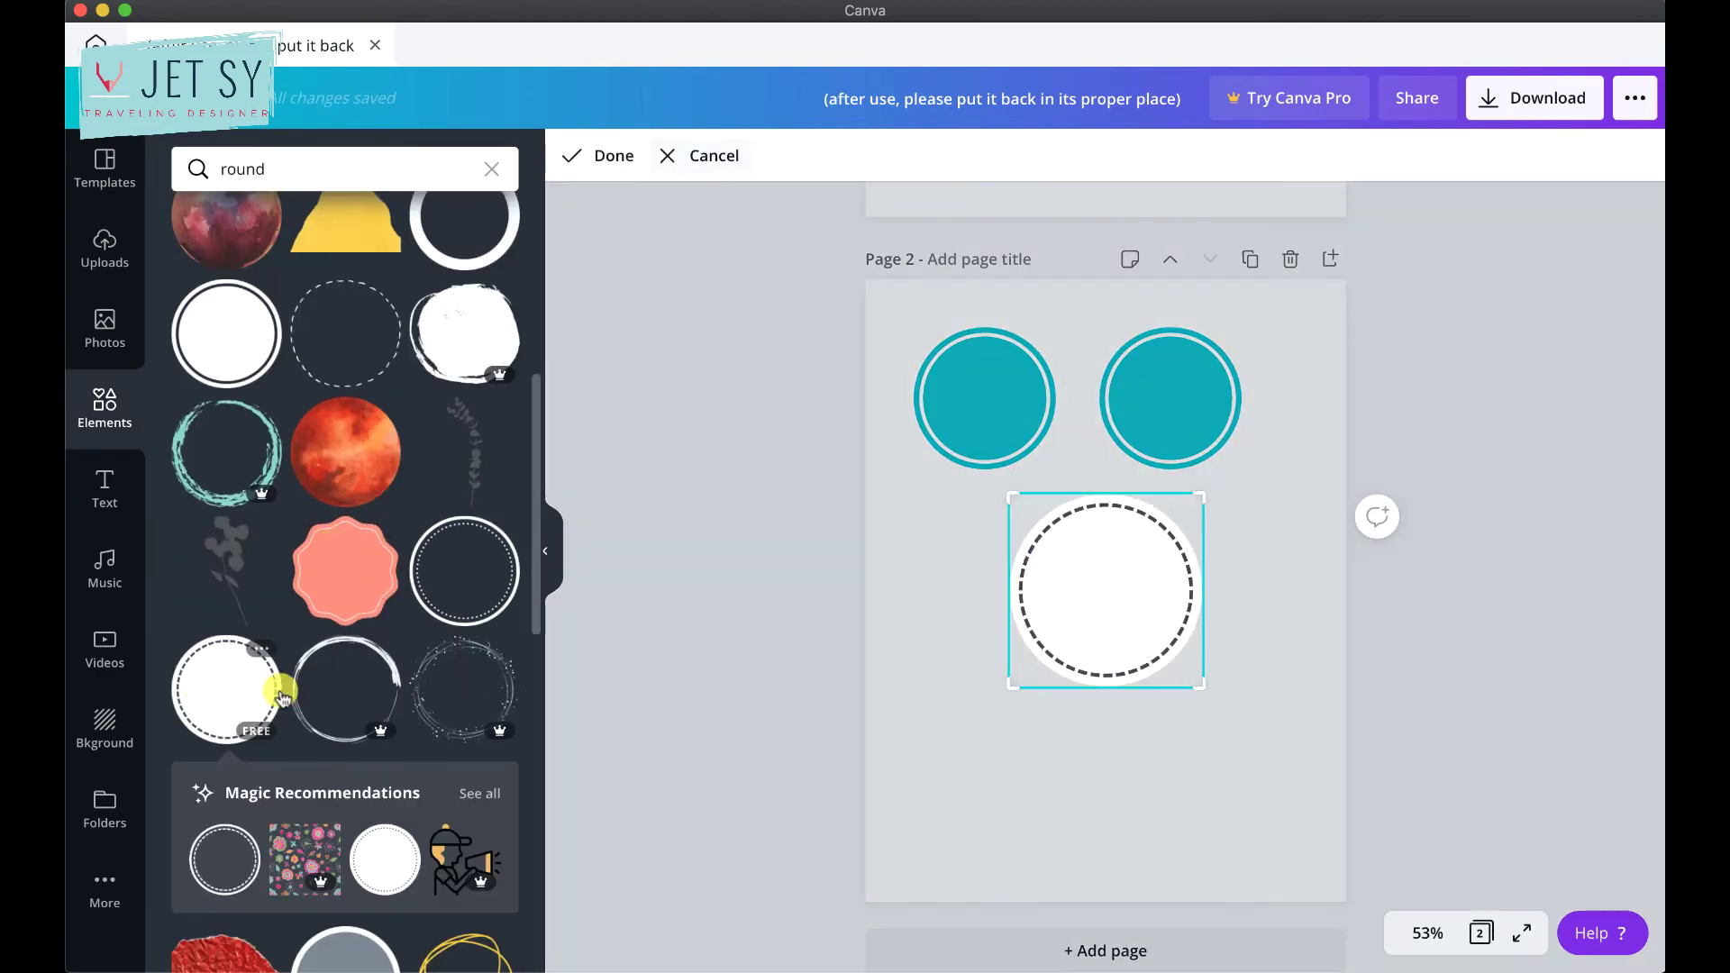
pyautogui.click(703, 233)
pyautogui.click(613, 158)
pyautogui.click(435, 658)
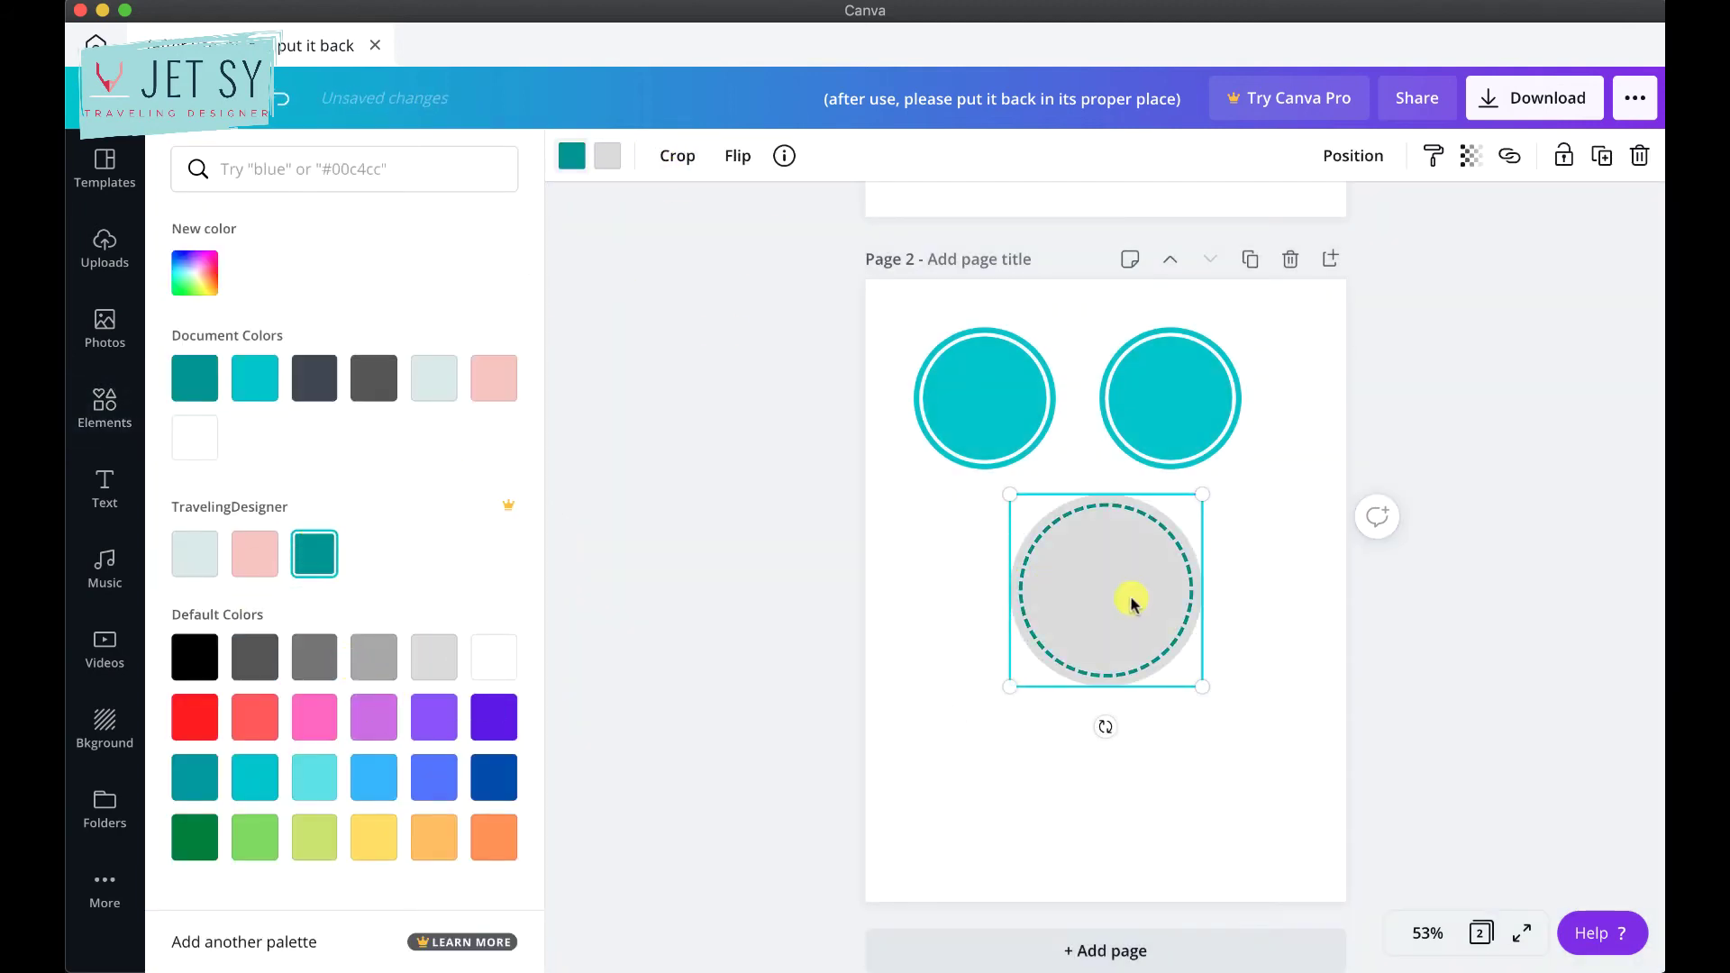
pyautogui.click(195, 556)
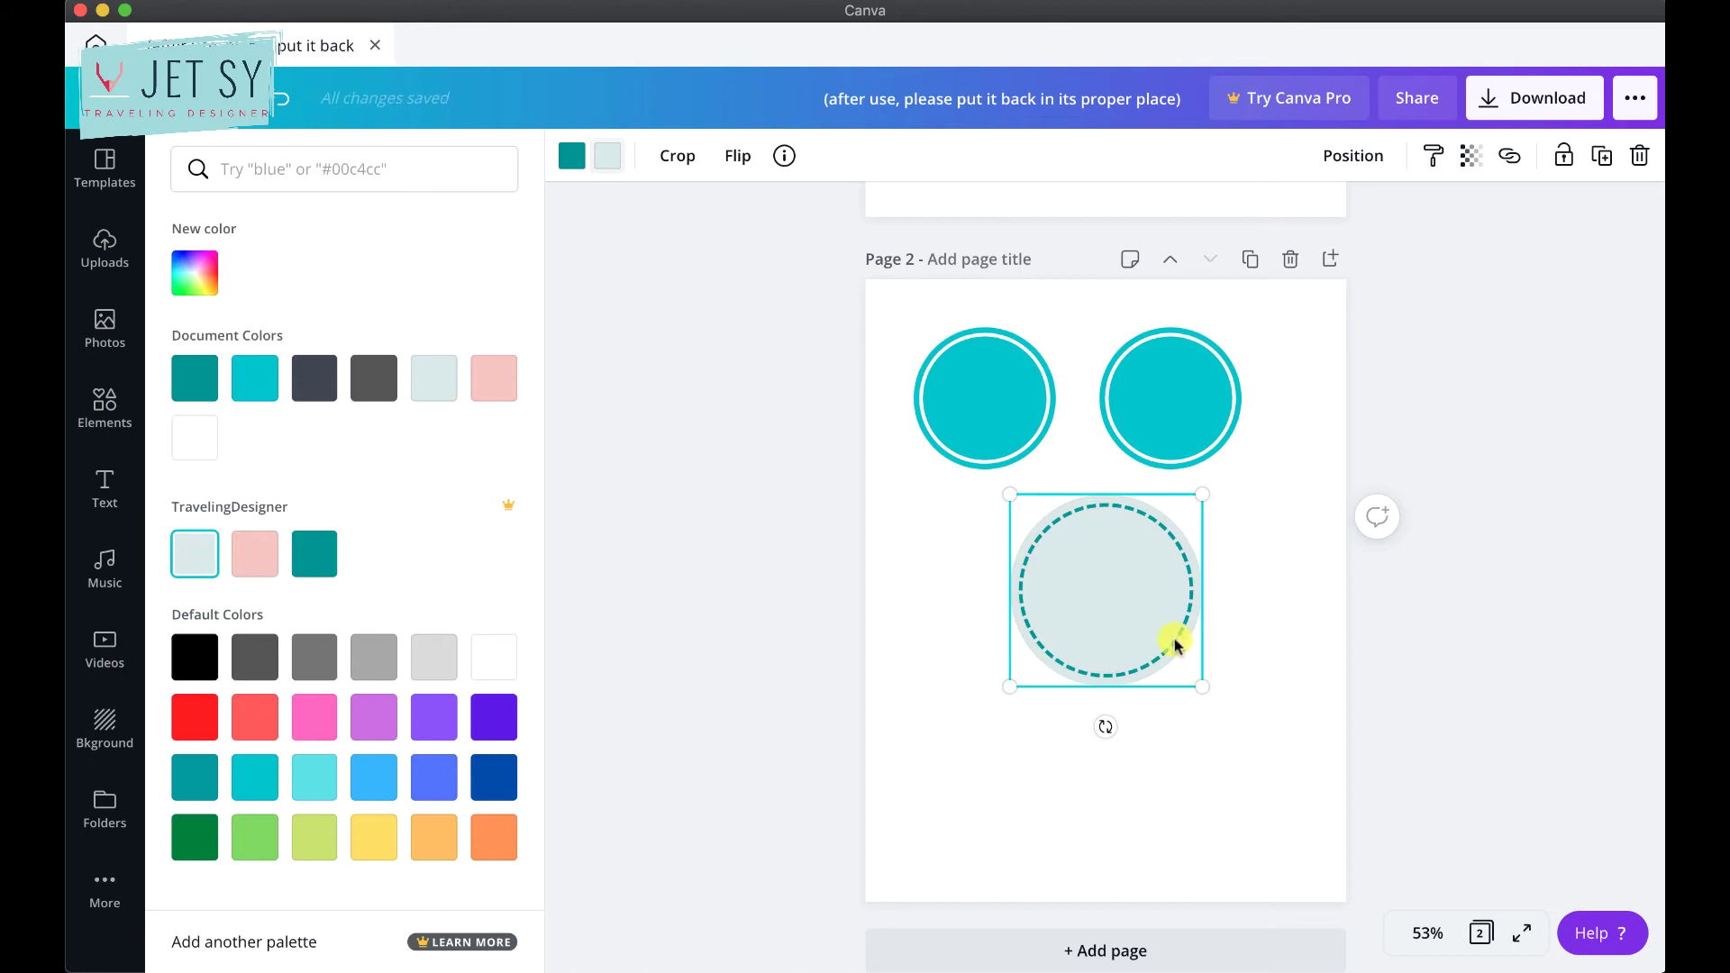
pyautogui.moveTo(1174, 644); pyautogui.dragTo(1017, 677)
pyautogui.moveTo(1096, 630); pyautogui.dragTo(1077, 648)
# Scale down the two turquoise circles, duplicate one as a third, and space all three evenly in a row.
pyautogui.moveTo(1270, 387); pyautogui.dragTo(975, 451)
pyautogui.moveTo(1241, 470); pyautogui.dragTo(1172, 441)
pyautogui.click(1127, 370)
pyautogui.keyDown('alt'); pyautogui.moveTo(1127, 370); pyautogui.dragTo(1252, 412); pyautogui.keyUp('alt')
pyautogui.keyDown('shift'); pyautogui.click(1119, 384); pyautogui.keyUp('shift')
pyautogui.keyDown('shift'); pyautogui.click(977, 398); pyautogui.keyUp('shift')
pyautogui.click(1390, 155)
# Duplicate the dashed circle beside the original and align the pair beneath the turquoise row.
pyautogui.click(1132, 537)
pyautogui.moveTo(1344, 574); pyautogui.dragTo(1045, 667)
pyautogui.moveTo(1069, 648); pyautogui.dragTo(1074, 630)
pyautogui.click(1092, 773)
pyautogui.scroll(-1, 997, 808)
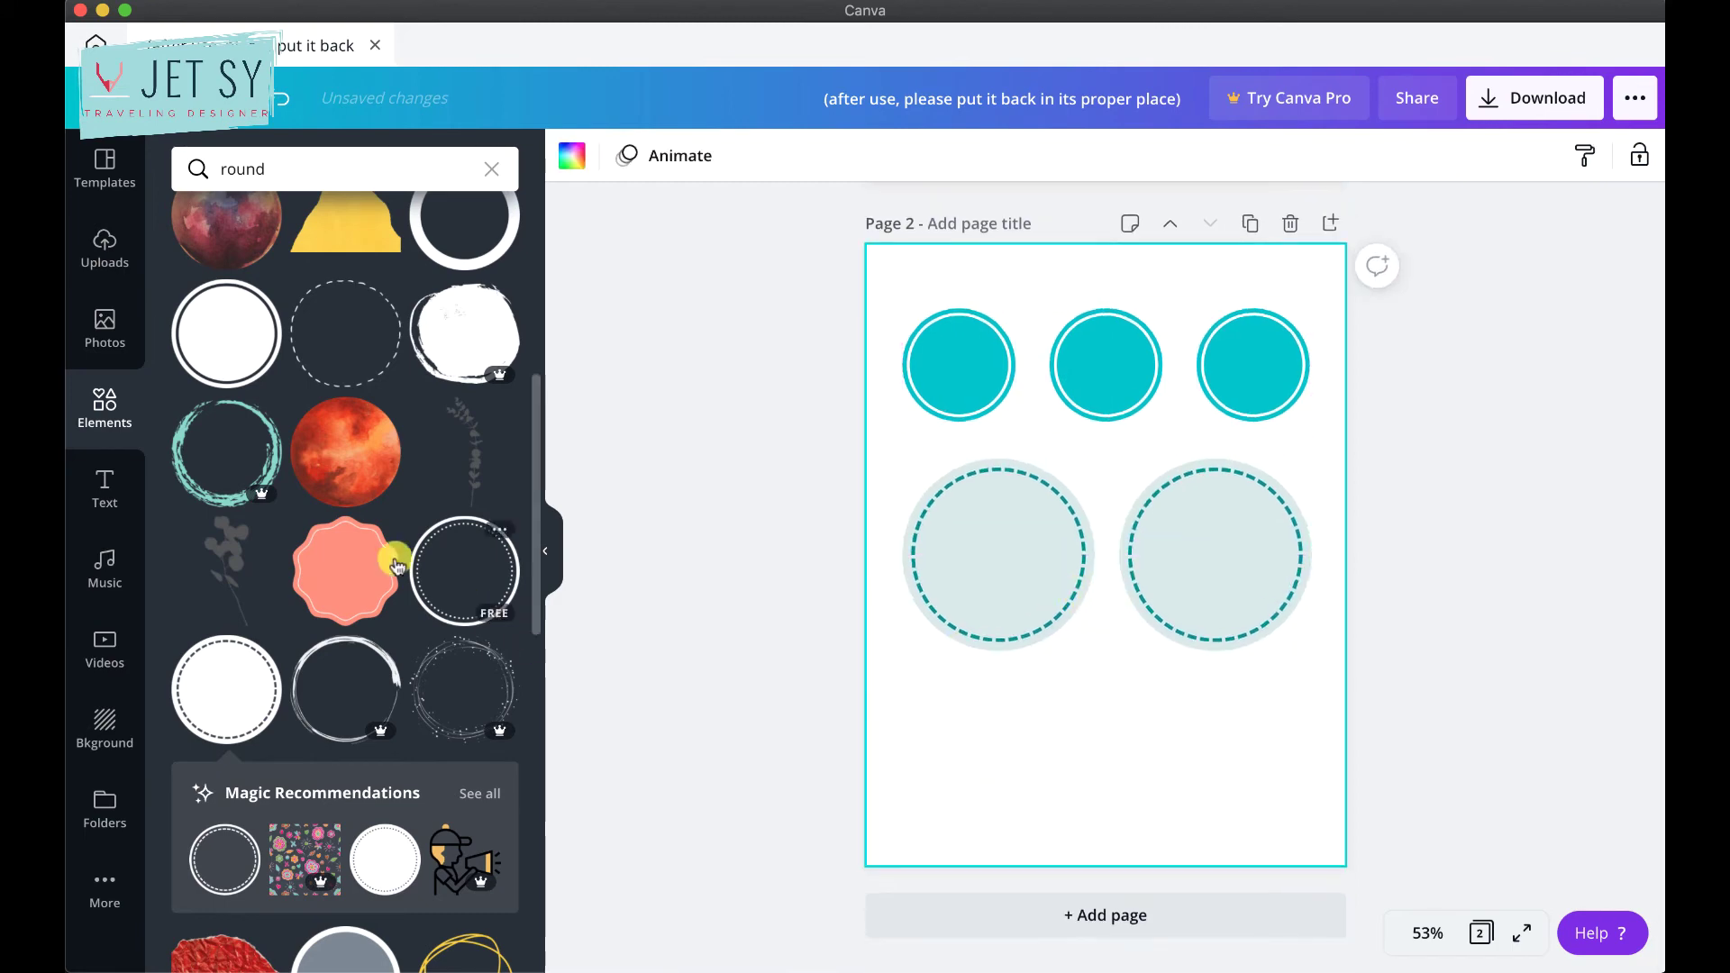
# Add the wavy-edged badge in light pink, scaled down below the left dashed circle, and duplicate it to the right.
pyautogui.click(383, 559)
pyautogui.click(571, 155)
pyautogui.click(255, 553)
pyautogui.moveTo(1097, 587); pyautogui.dragTo(1073, 792)
pyautogui.moveTo(1093, 857); pyautogui.dragTo(1052, 843)
pyautogui.moveTo(1034, 757); pyautogui.dragTo(1253, 763)
pyautogui.press('super+d')
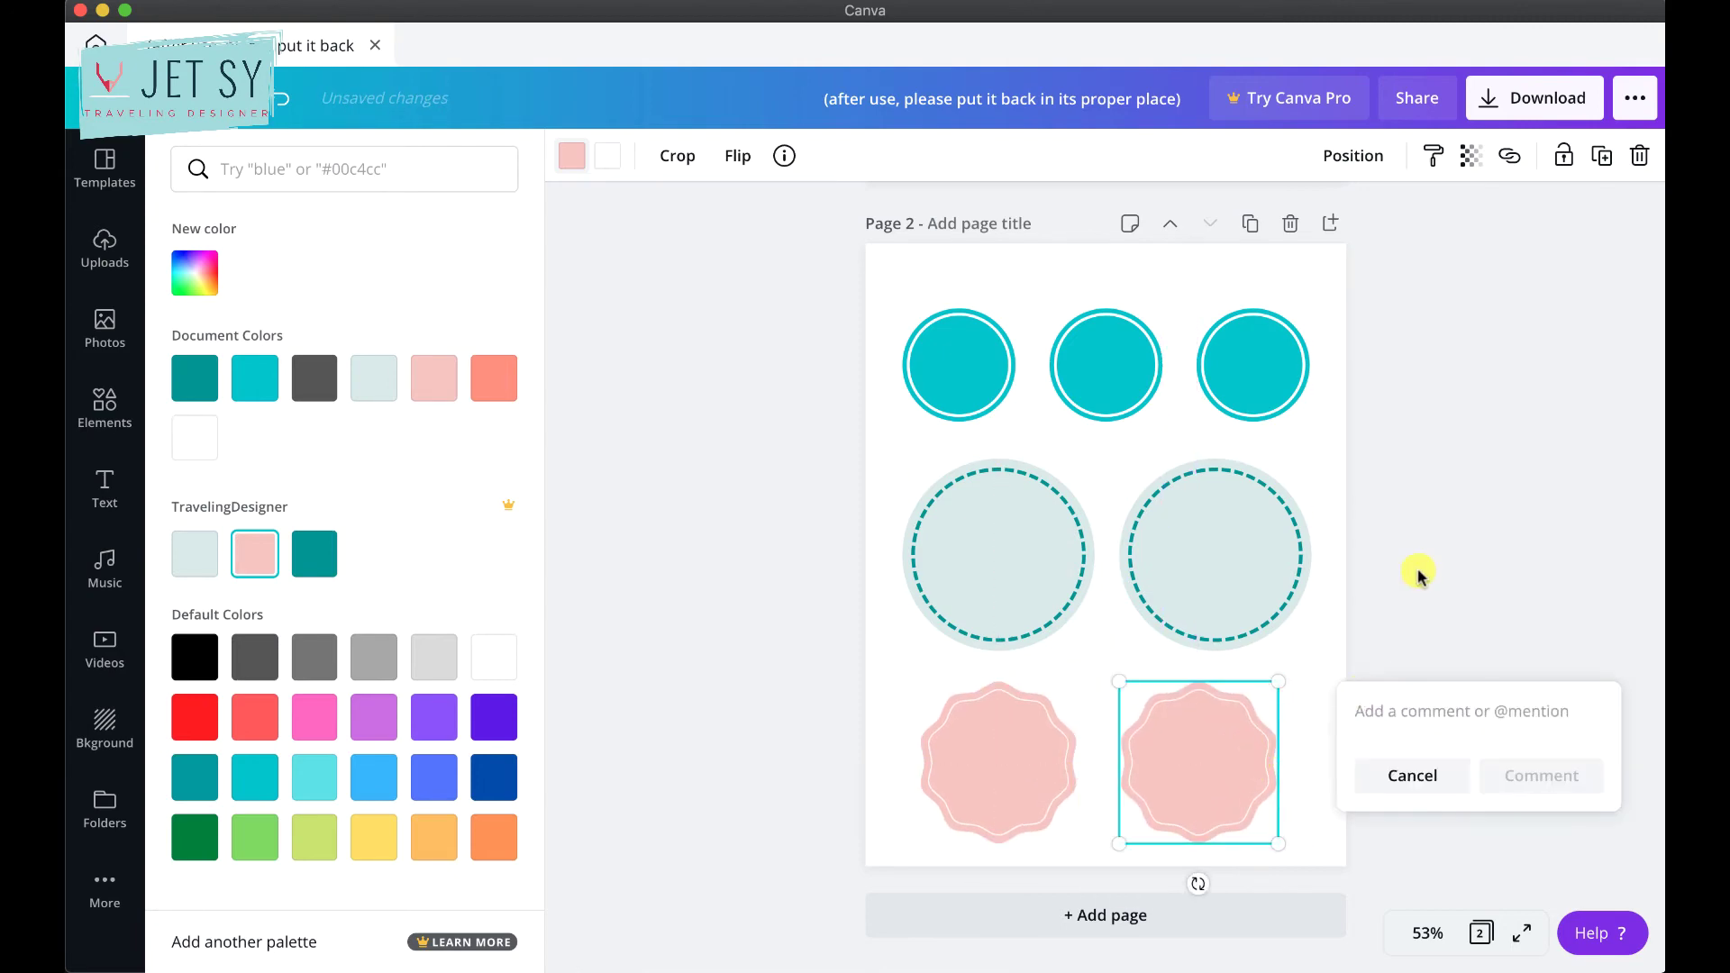
# Insert the "cold, smooth & tasty." font combination and clear its headline text.
pyautogui.click(70, 481)
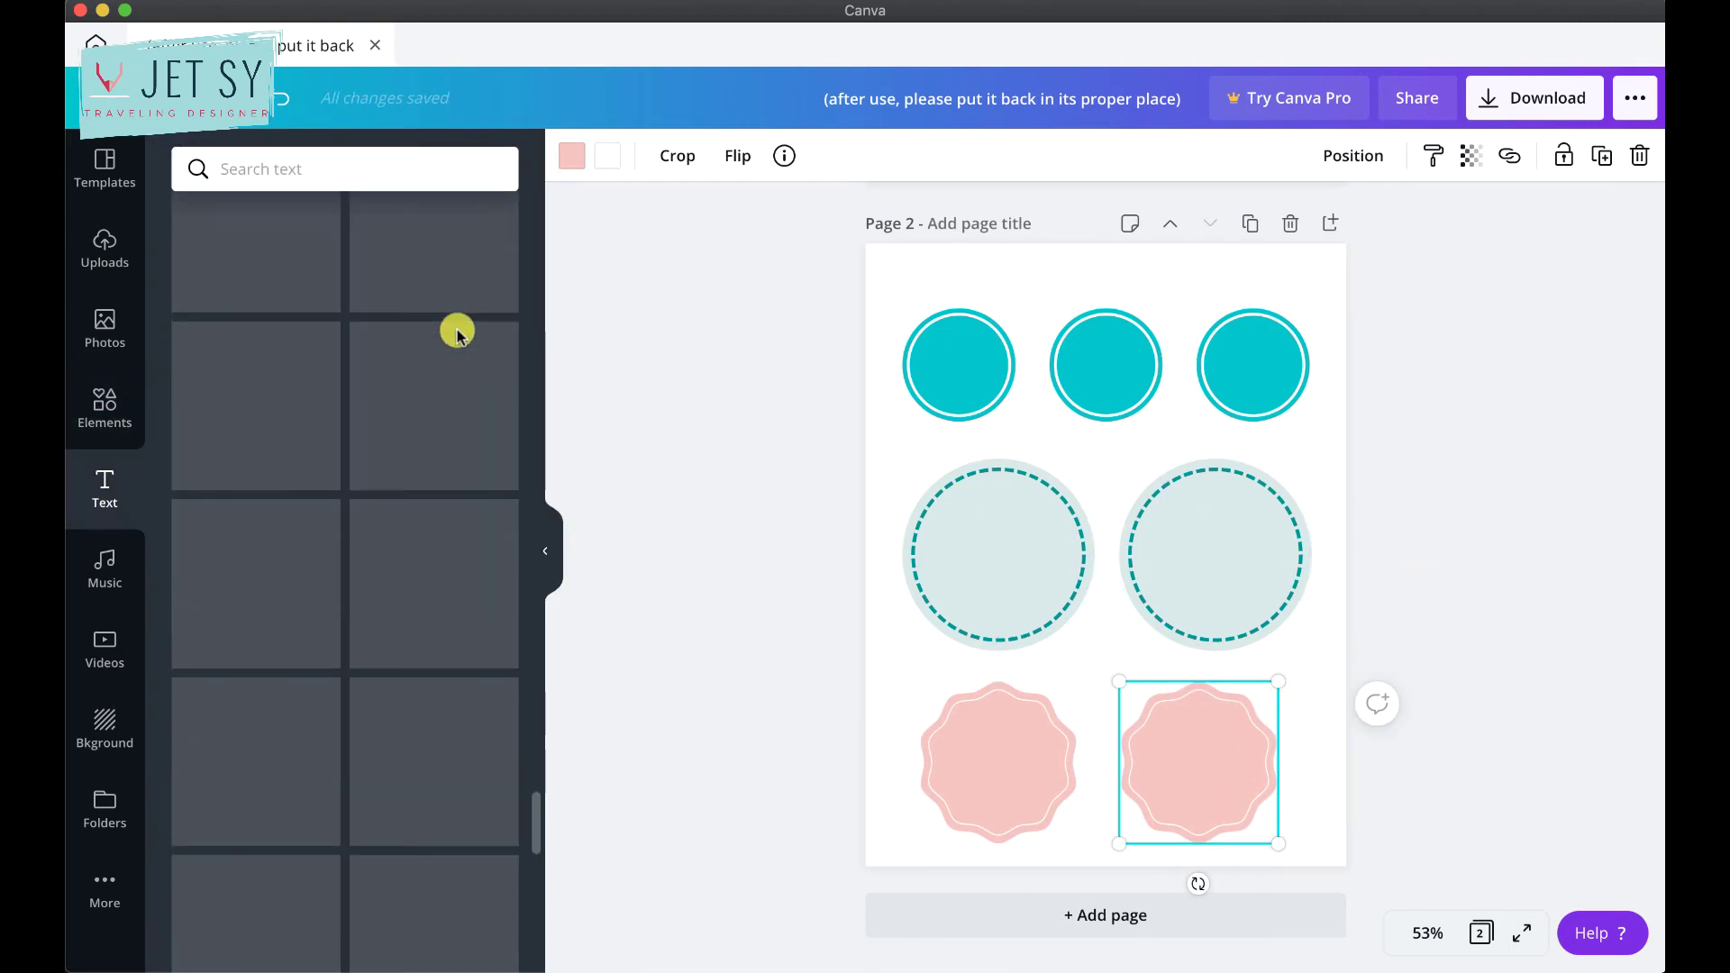
pyautogui.scroll(-1, 245, 527)
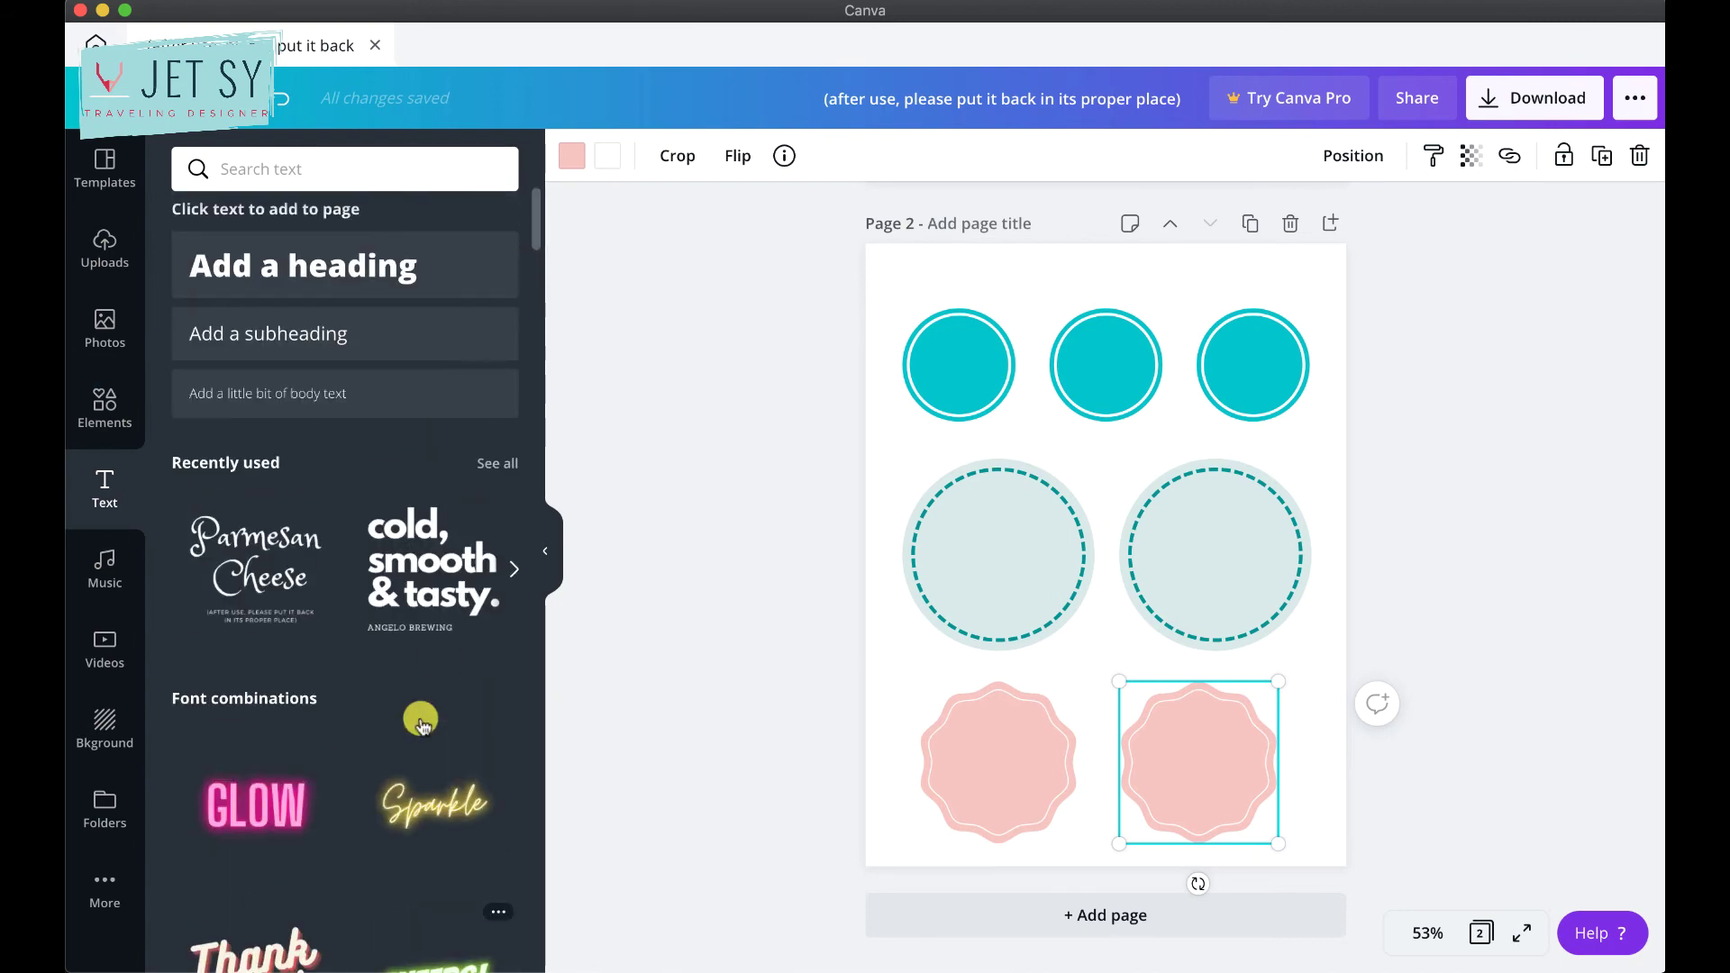
pyautogui.click(432, 564)
pyautogui.doubleClick(1078, 454)
pyautogui.press('BackSpace')
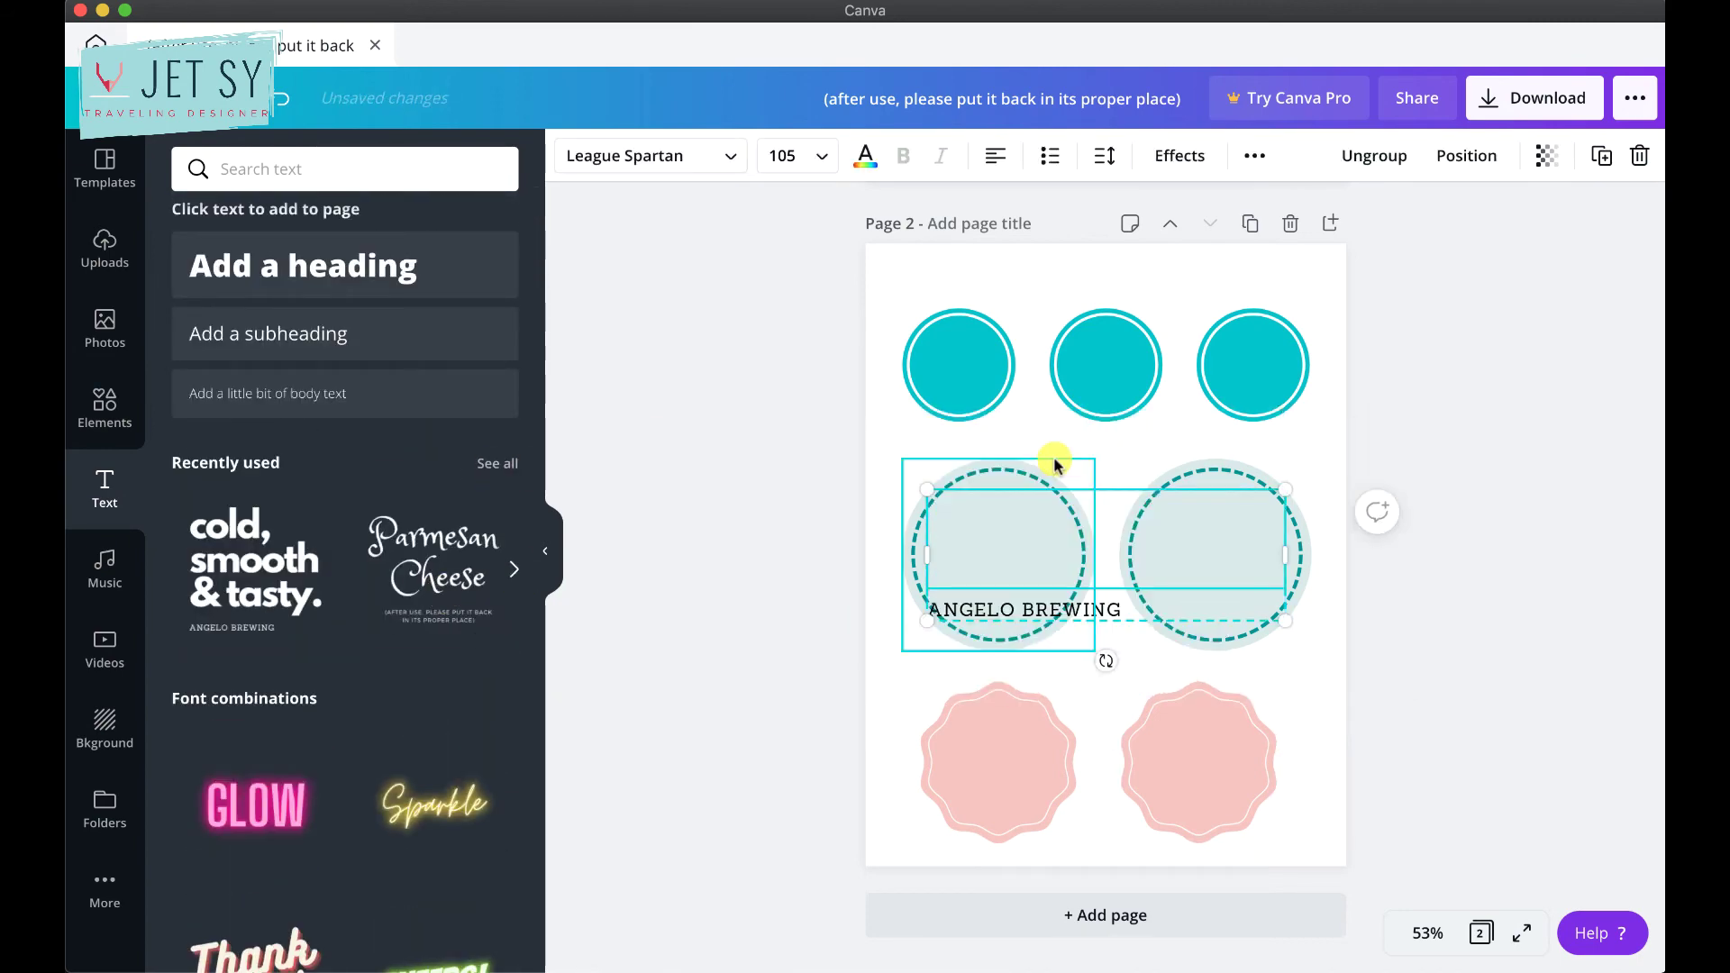
# Ungroup the font combination, move its subtitle onto the first turquoise circle, and make it read "TEXT" in white.
pyautogui.click(1373, 157)
pyautogui.click(927, 629)
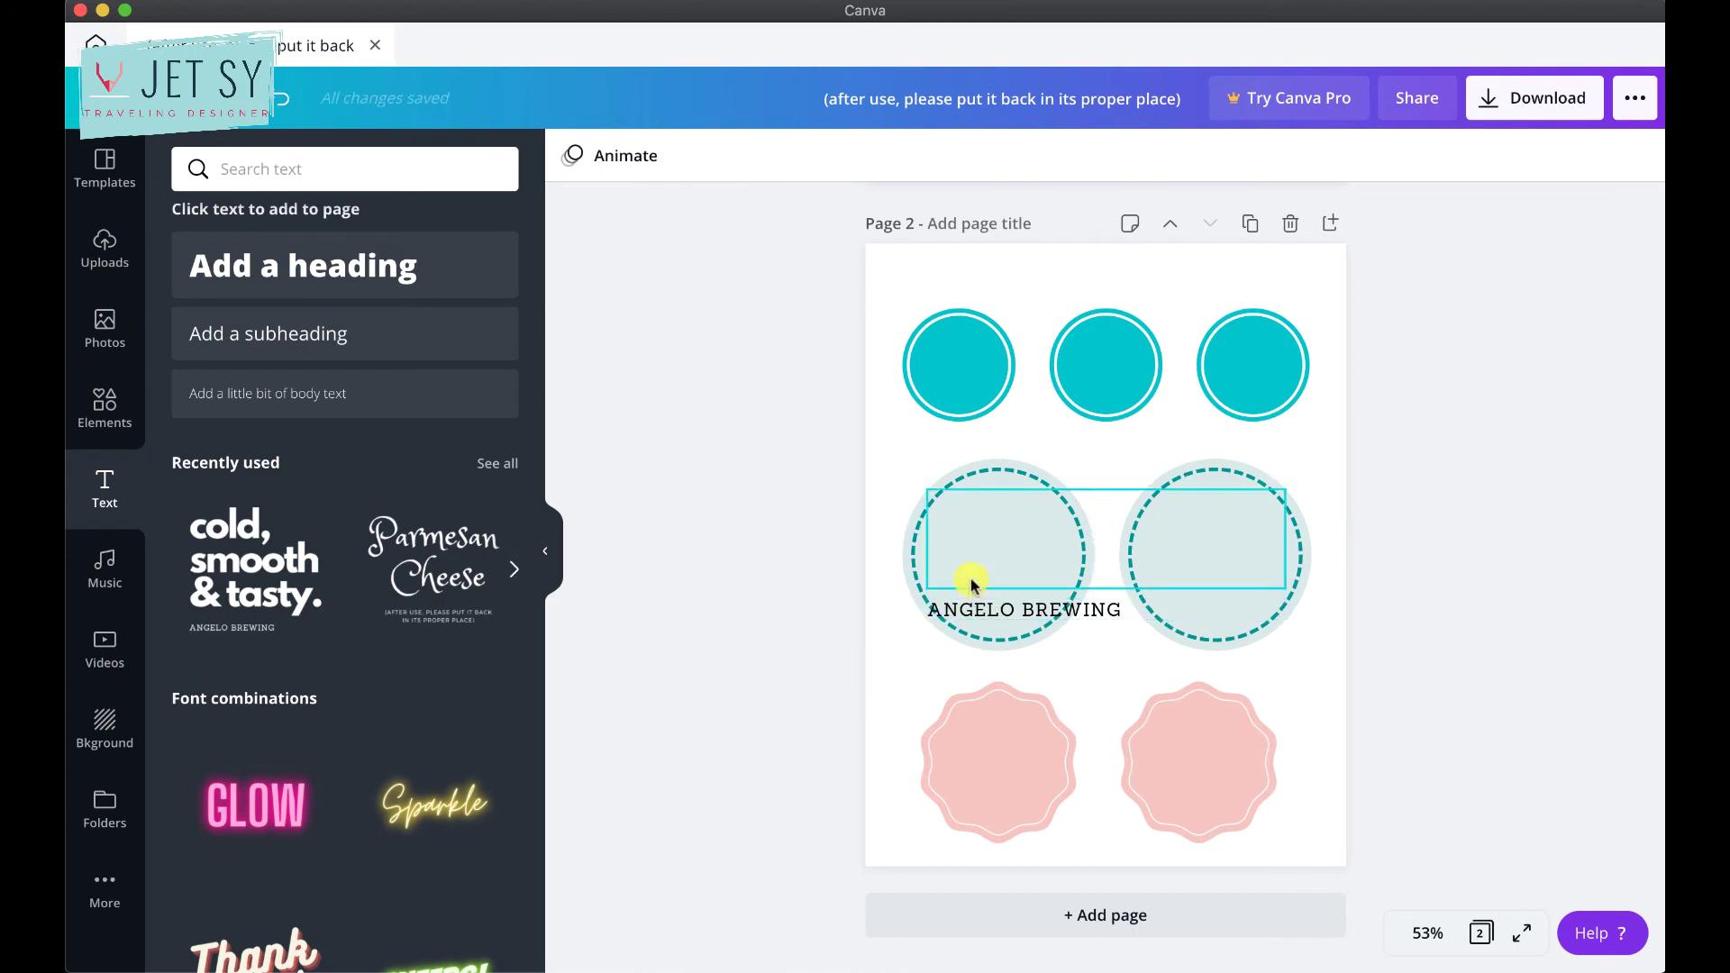
pyautogui.moveTo(1002, 610); pyautogui.dragTo(992, 378)
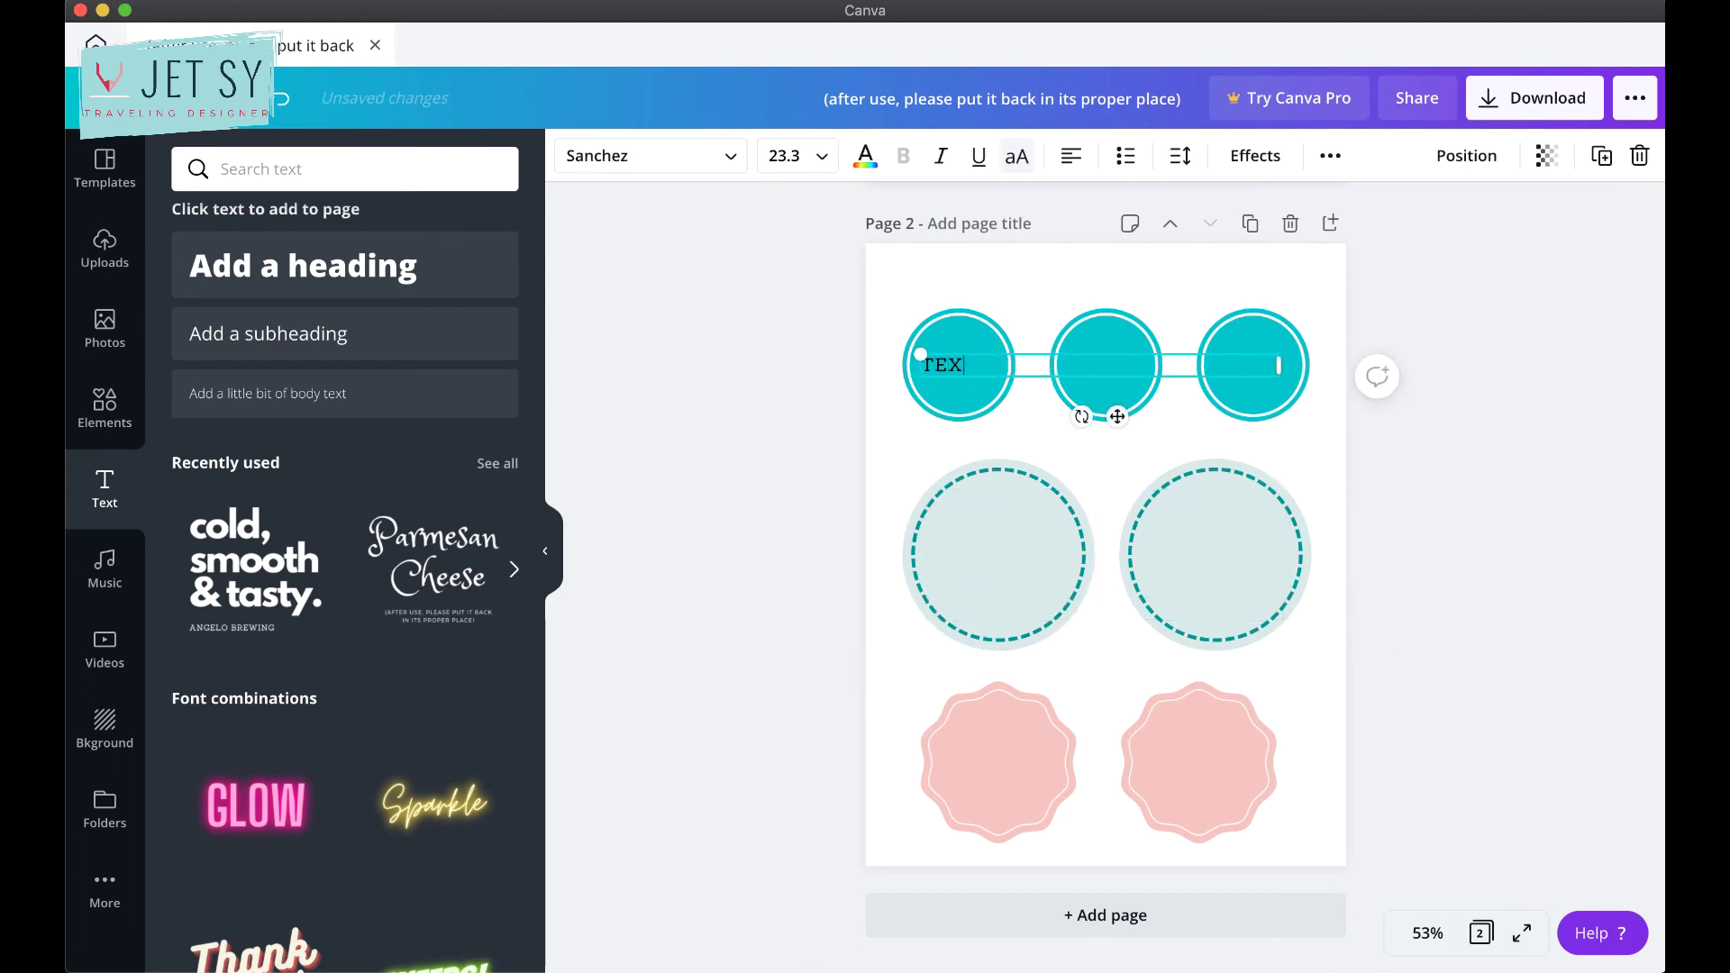
pyautogui.click(865, 156)
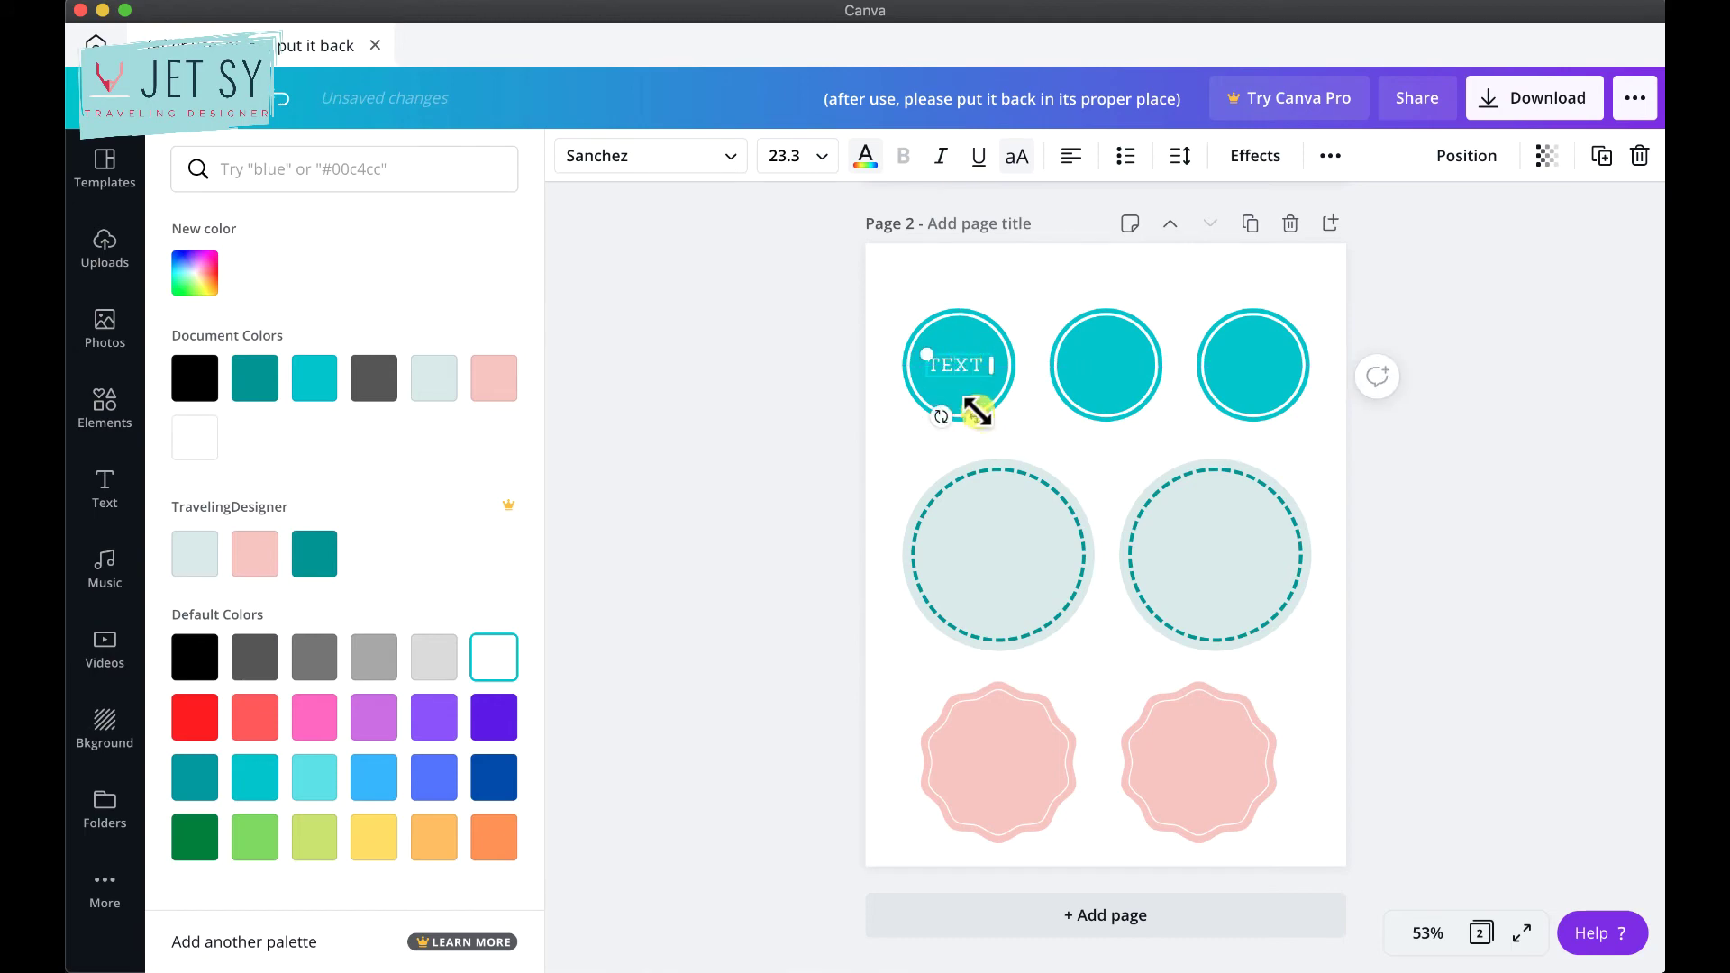
# Search the elements library for "rectangle".
pyautogui.click(105, 407)
pyautogui.scroll(6, 340, 386)
pyautogui.click(332, 169)
pyautogui.press('BackSpace')
pyautogui.press('BackSpace')
pyautogui.press('BackSpace')
pyautogui.press('BackSpace')
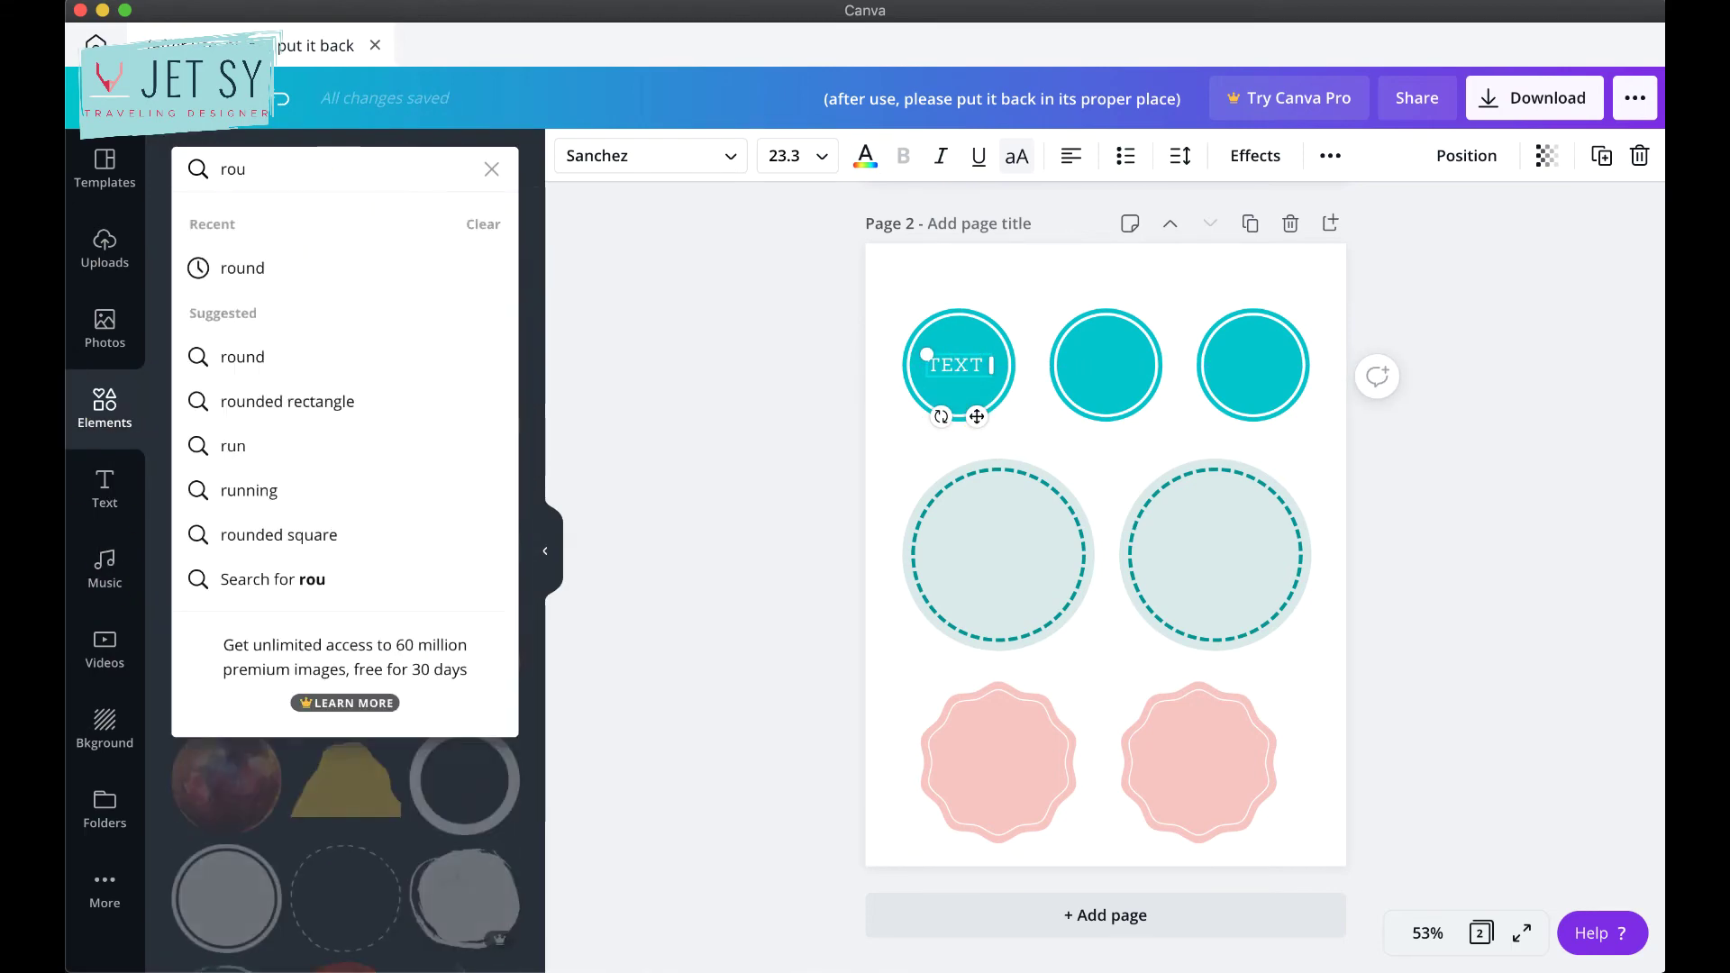
pyautogui.write('ectangle')
pyautogui.press('Return')
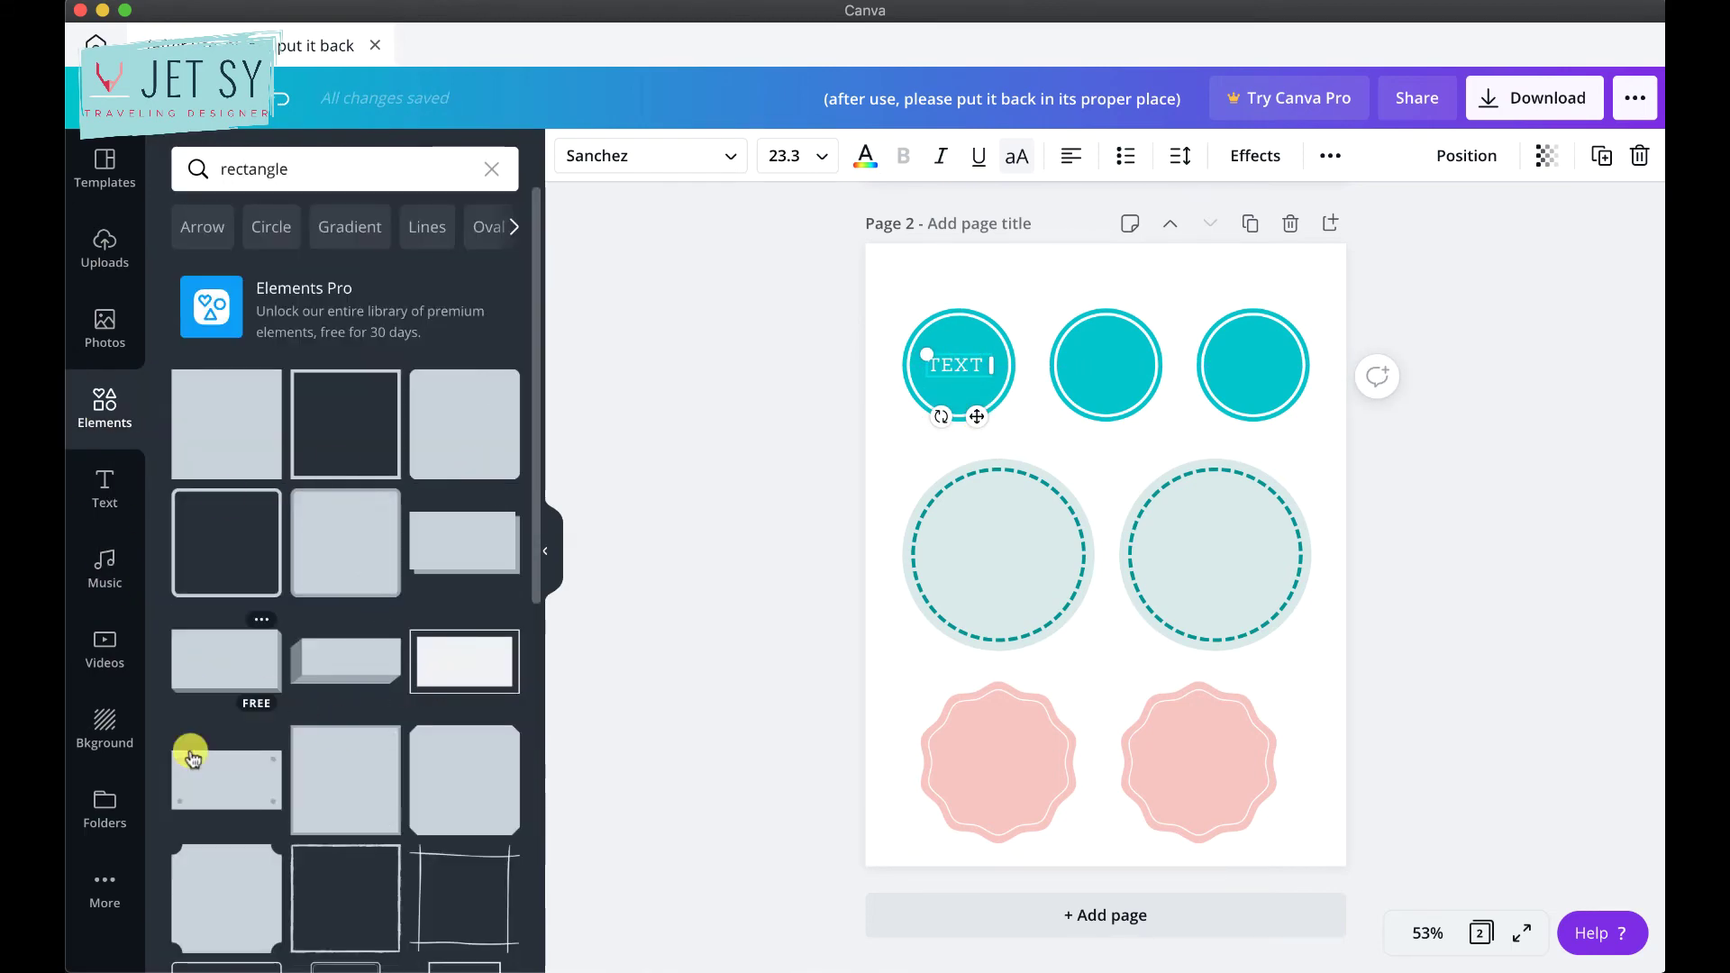
# Place the plain white rectangle, scaled down, on the second turquoise circle and duplicate it onto the third.
pyautogui.scroll(-3, 192, 757)
pyautogui.scroll(3, 208, 815)
pyautogui.scroll(-10, 325, 682)
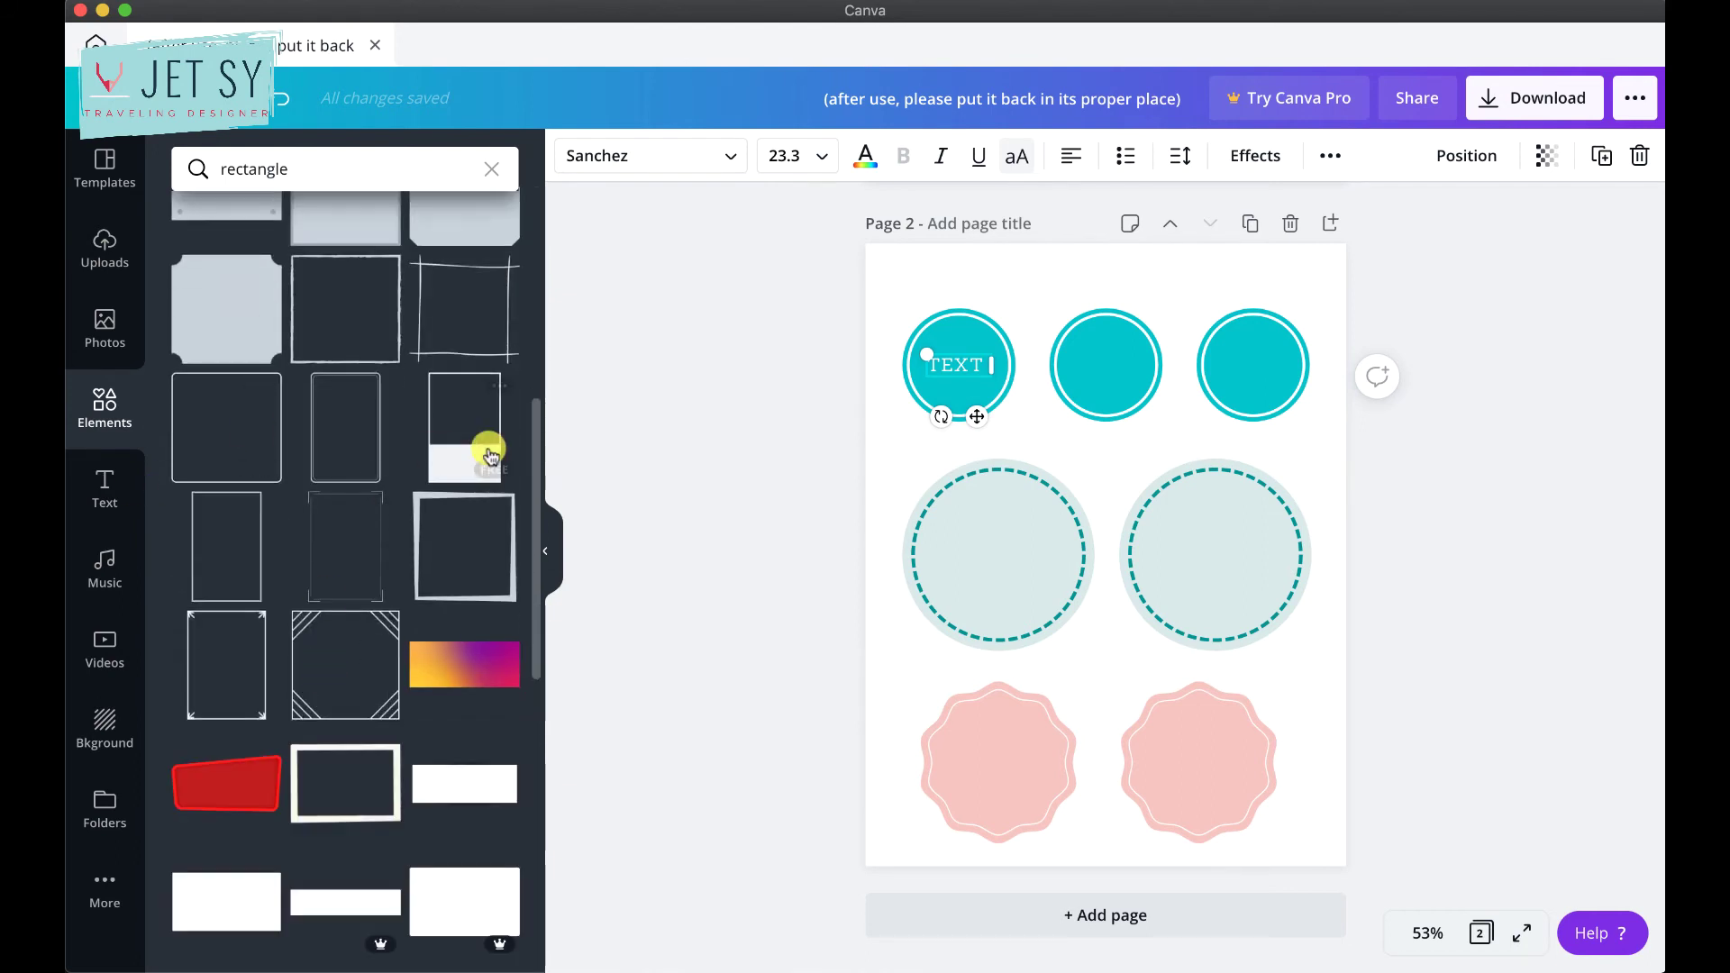
pyautogui.moveTo(464, 565); pyautogui.dragTo(1091, 559)
pyautogui.moveTo(1186, 587); pyautogui.dragTo(1381, 368)
pyautogui.scroll(5, 1093, 543)
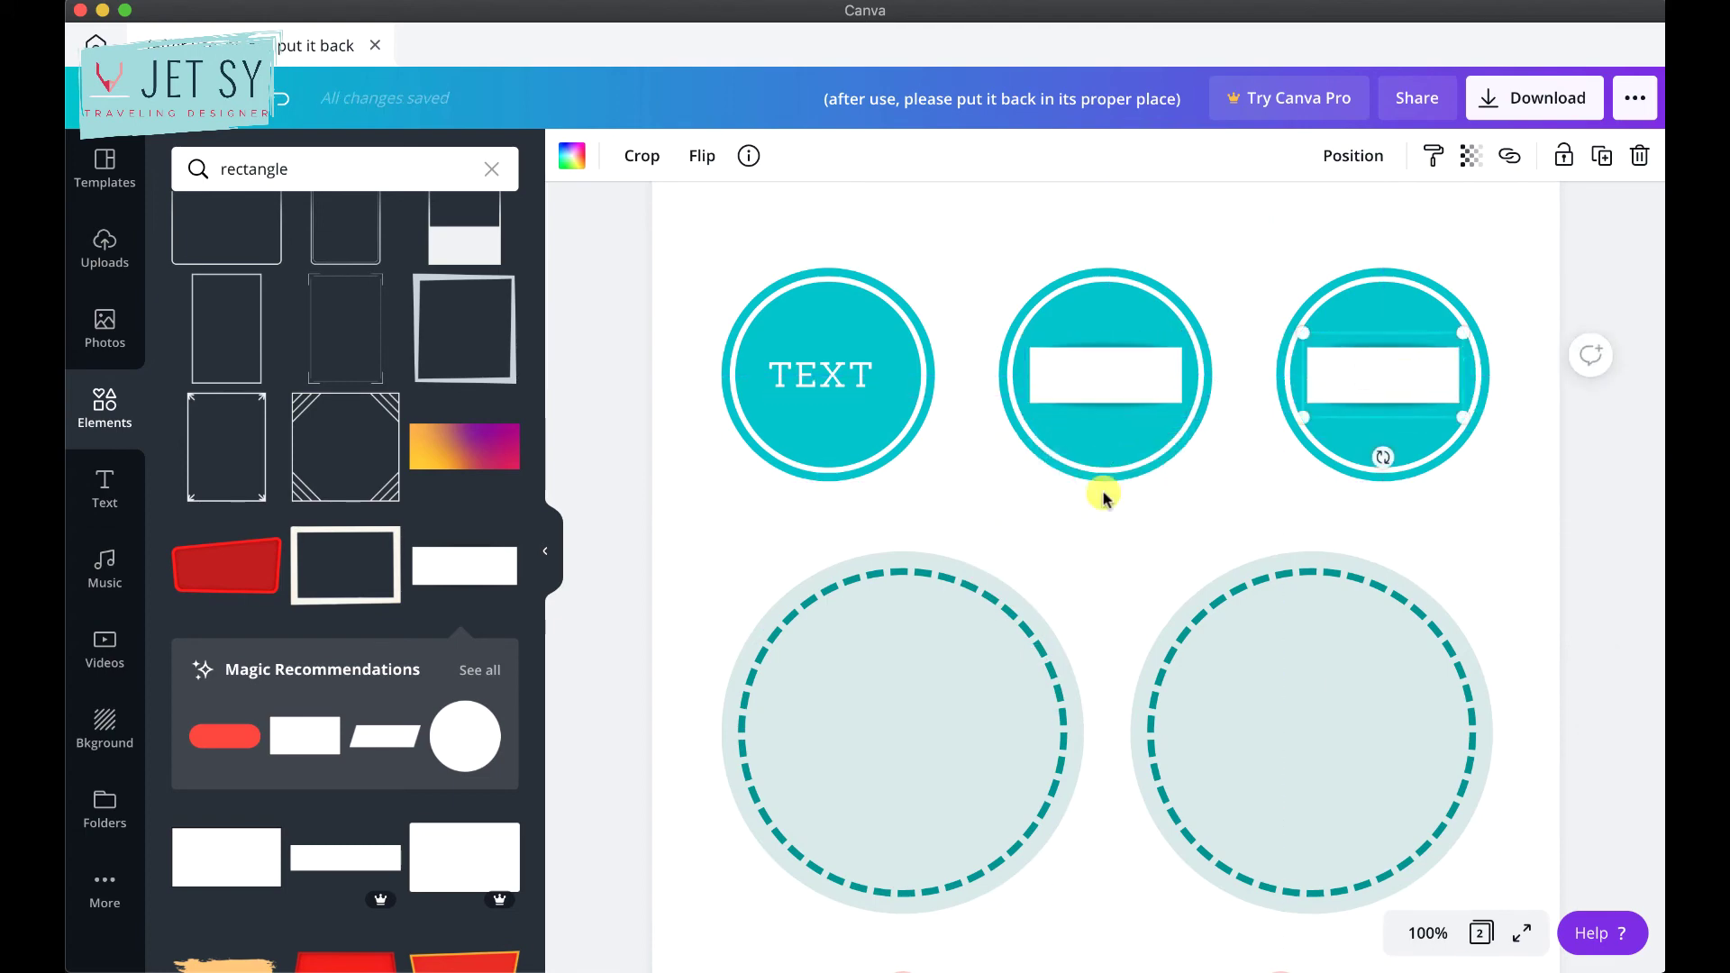
# Add a body text box between the dashed circles and the pink badges.
pyautogui.scroll(-5, 1103, 497)
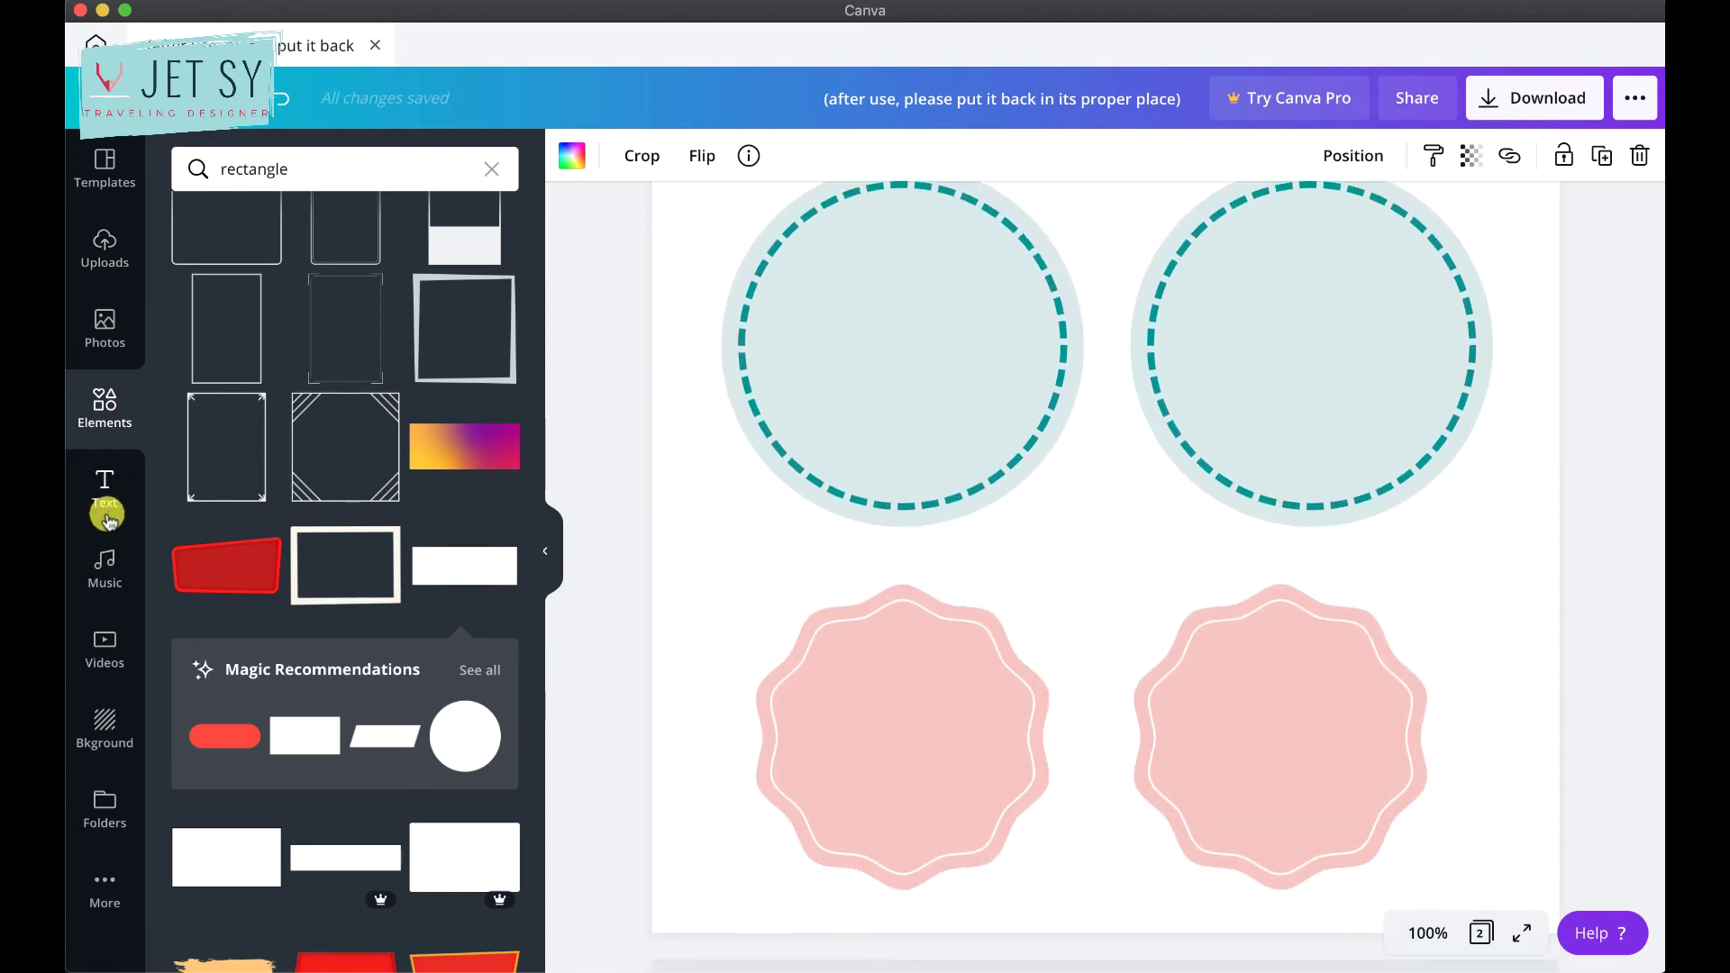
pyautogui.click(106, 517)
pyautogui.click(255, 340)
# Search the elements library for "flower" and browse the floral graphics.
pyautogui.click(104, 402)
pyautogui.doubleClick(336, 169)
pyautogui.write('flower')
pyautogui.press('Return')
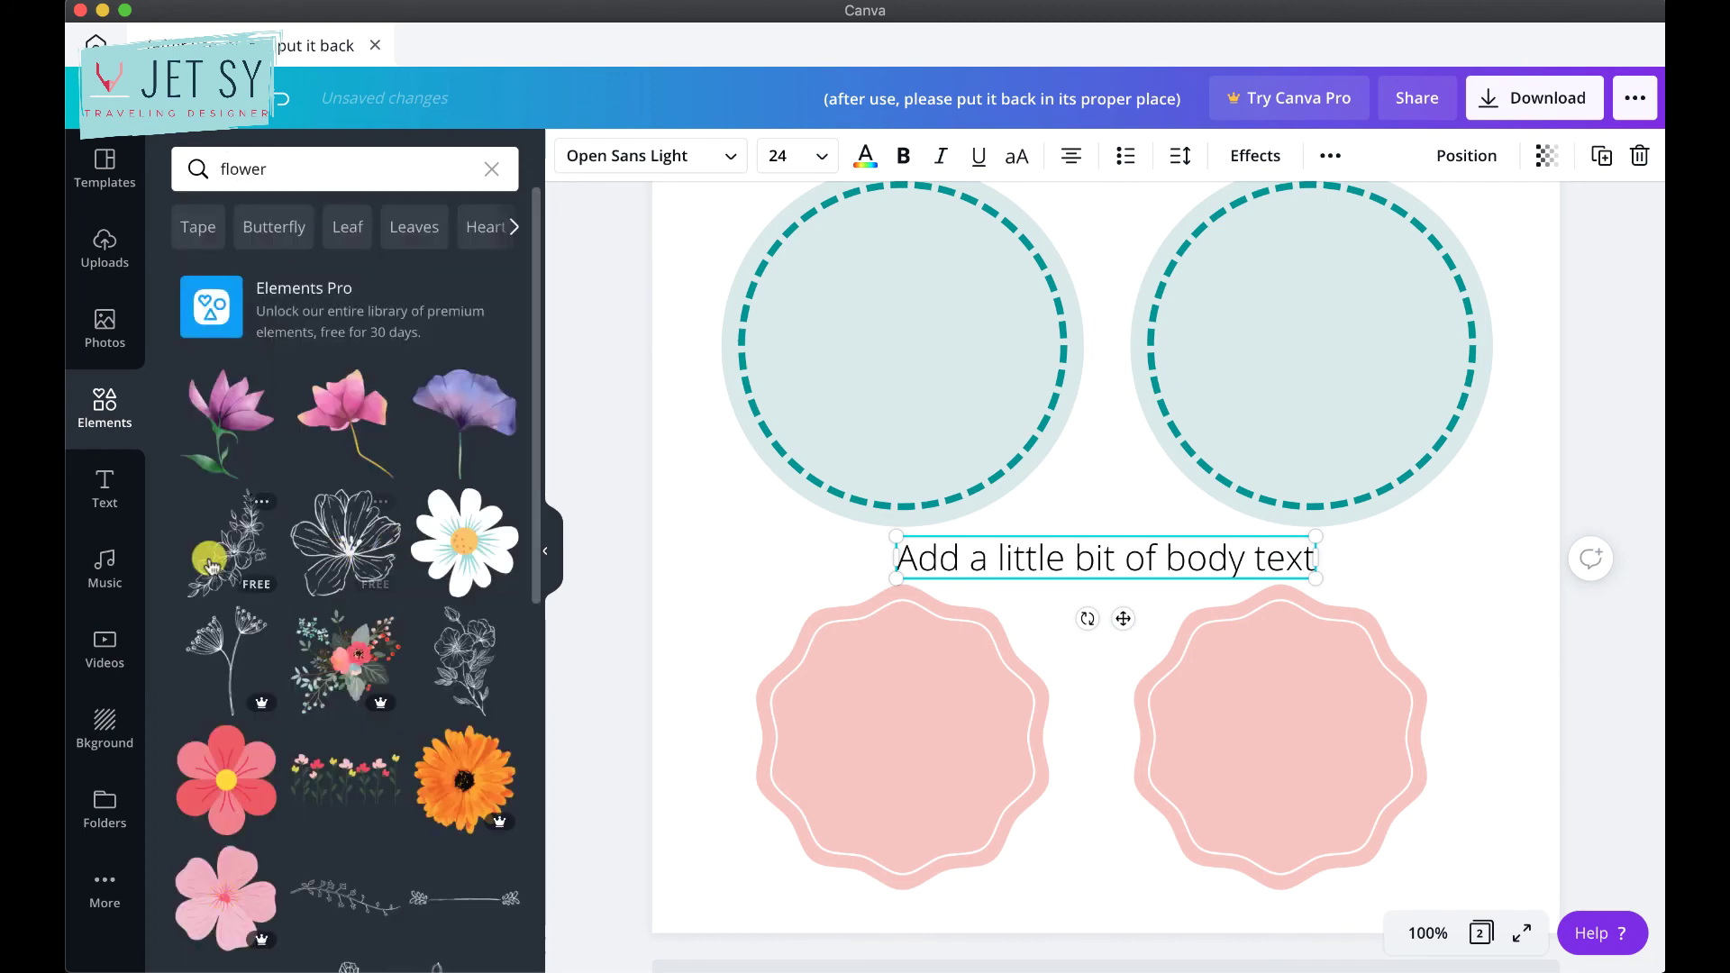
pyautogui.scroll(-5, 264, 455)
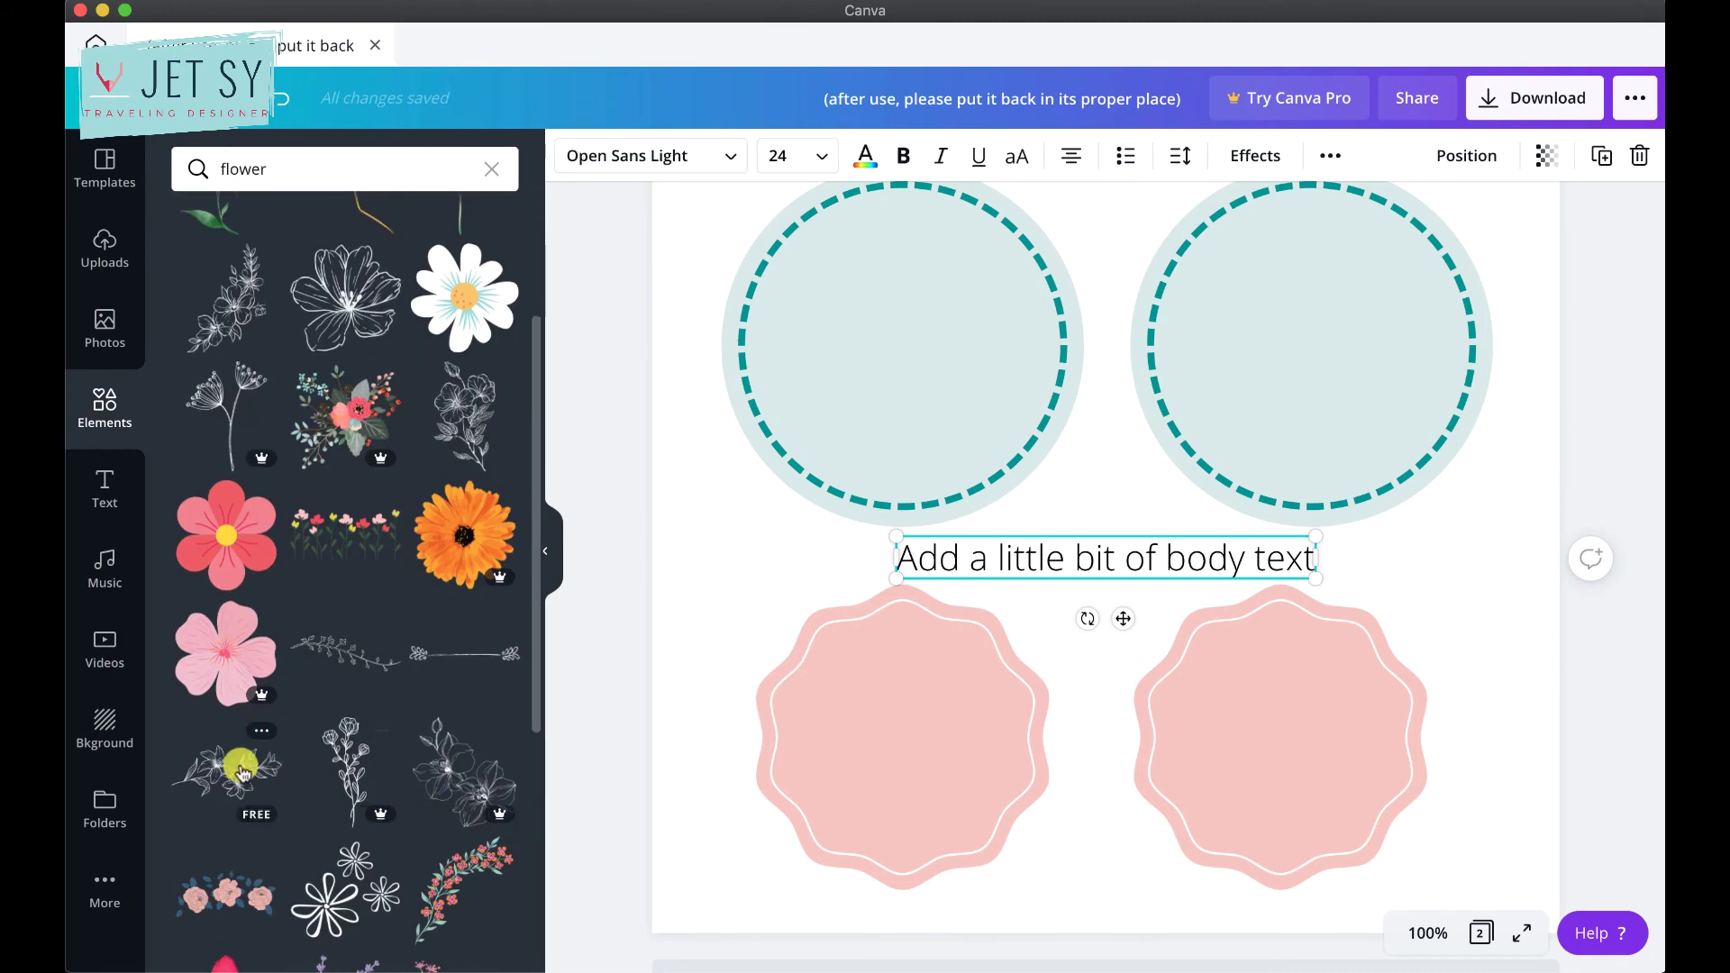
# Add the floral line drawing in teal, scaled down, inside the upper edge of the left dashed circle and the lower edge of the right one.
pyautogui.click(230, 793)
pyautogui.moveTo(1276, 414); pyautogui.dragTo(1323, 461)
pyautogui.click(570, 157)
pyautogui.click(313, 554)
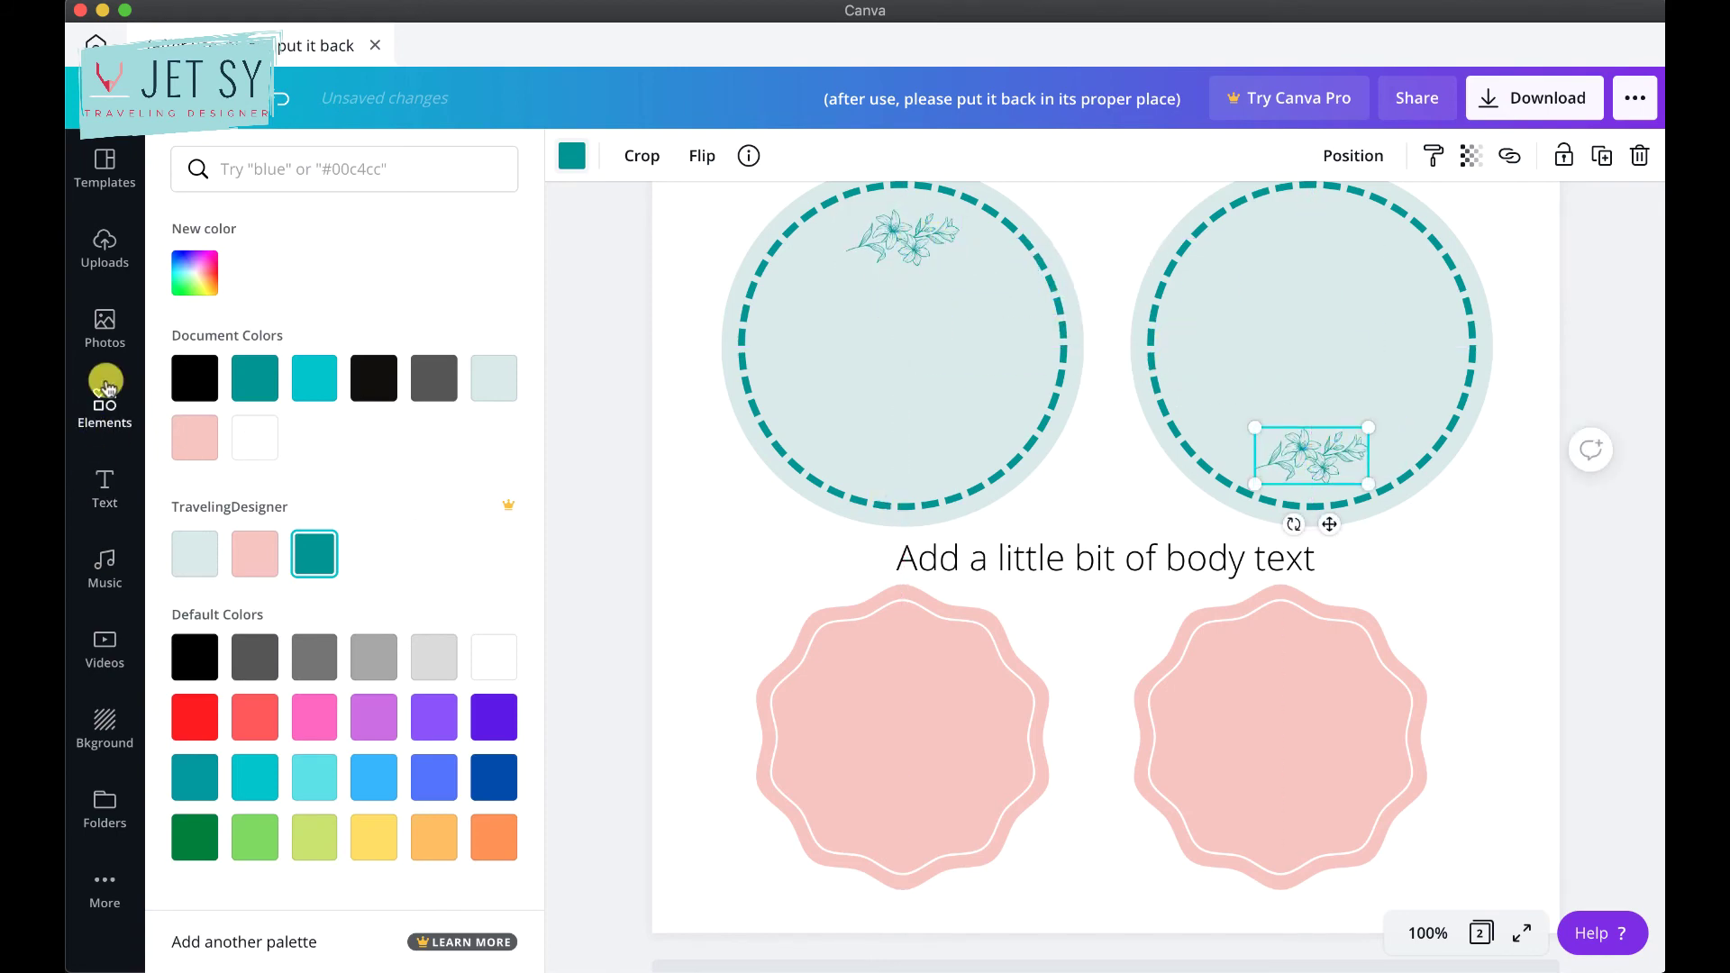
# Search the elements library for "cat" and delete the leftover body text box between the circles and badges.
pyautogui.click(105, 385)
pyautogui.scroll(-2, 297, 577)
pyautogui.scroll(2, 297, 577)
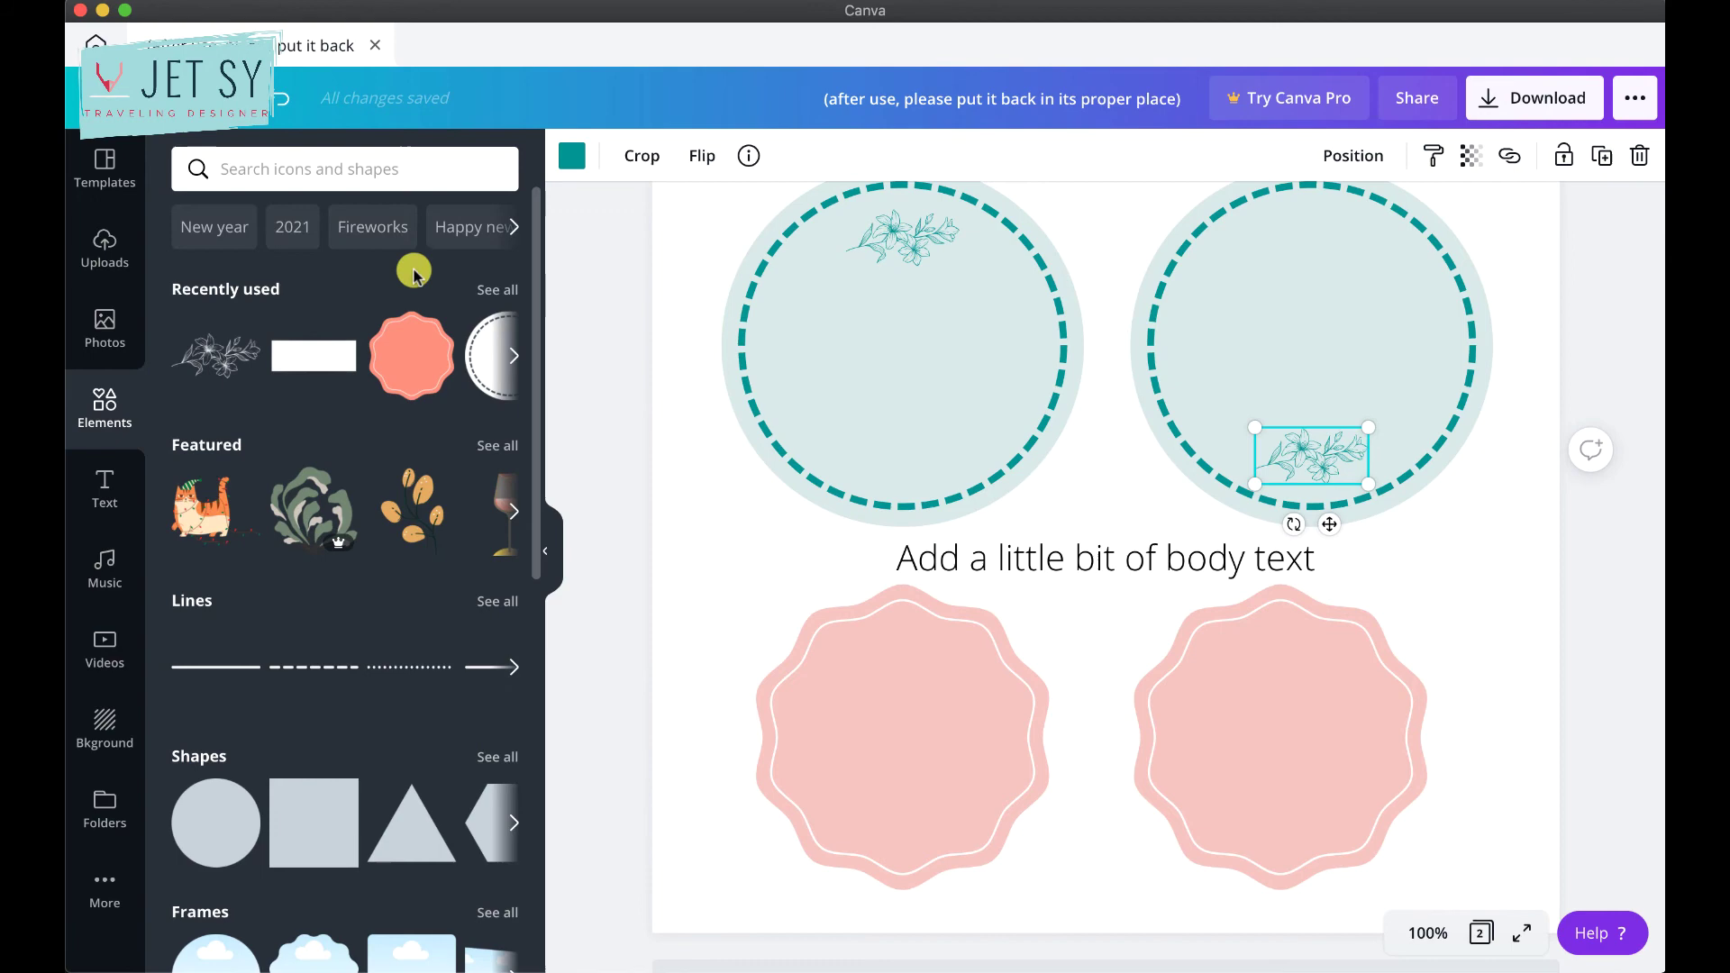
pyautogui.click(397, 166)
pyautogui.write('fl')
pyautogui.click(378, 267)
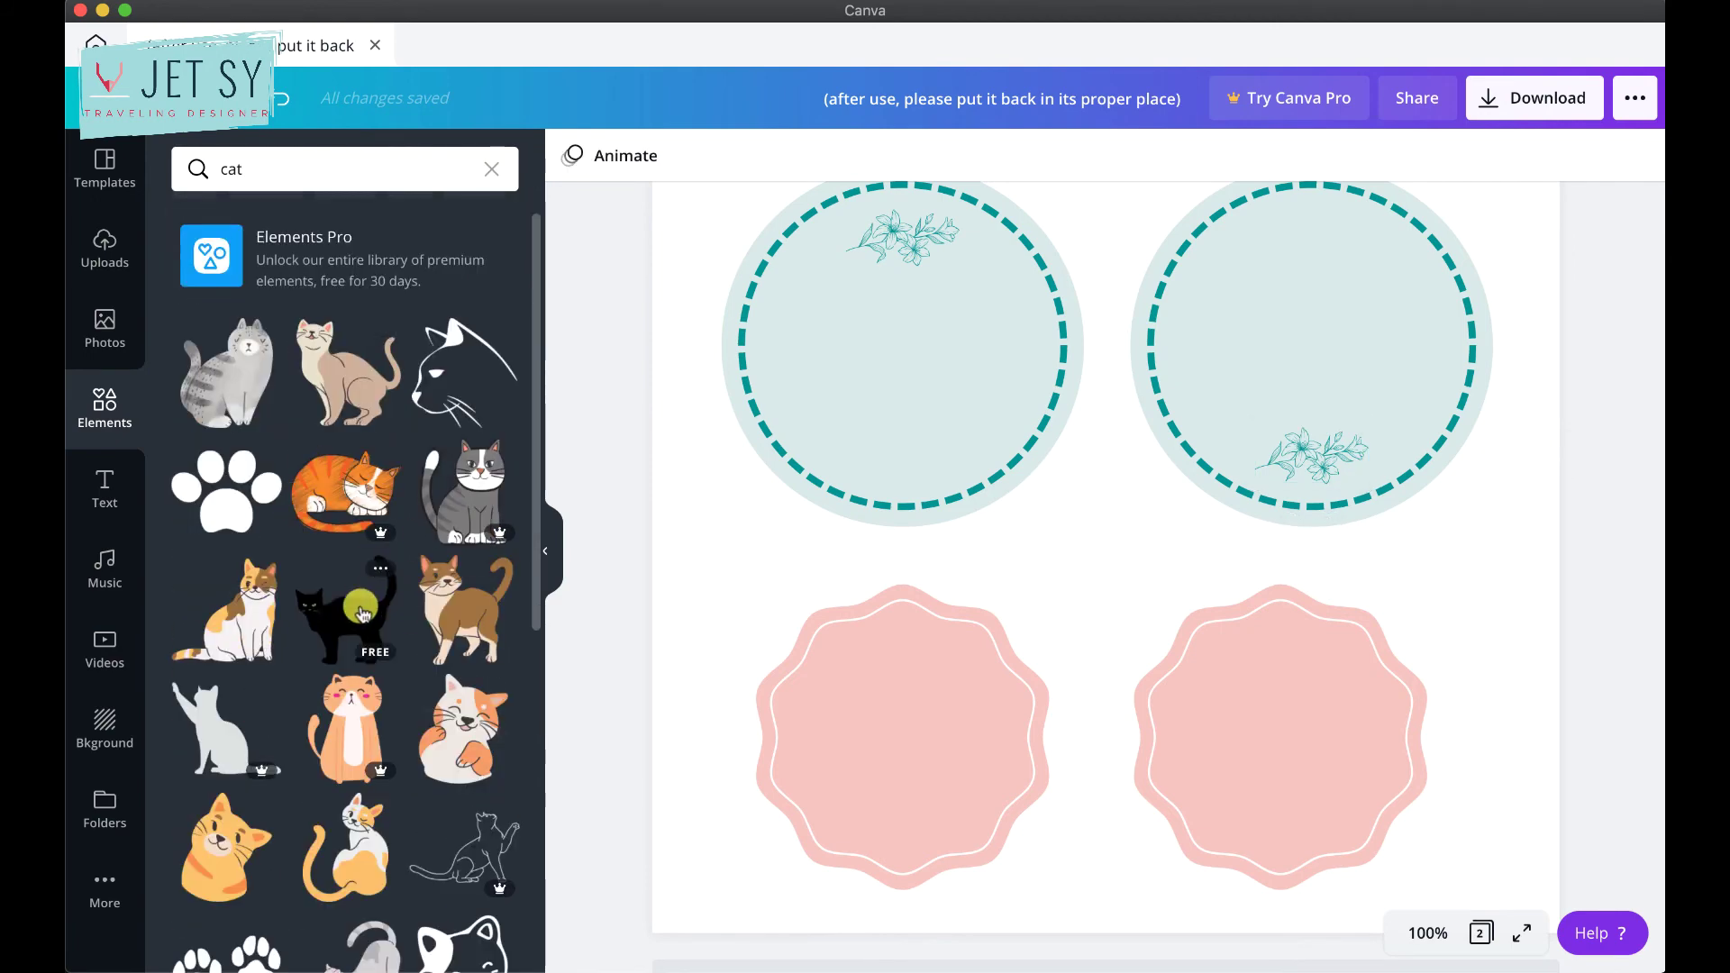
# Place the standing brown-and-white cat graphic, scaled down, in the upper part of the left pink badge.
pyautogui.click(464, 609)
pyautogui.moveTo(1170, 679); pyautogui.dragTo(1028, 815)
pyautogui.moveTo(868, 851); pyautogui.dragTo(886, 677)
pyautogui.moveTo(1026, 655); pyautogui.dragTo(908, 676)
pyautogui.click(1058, 603)
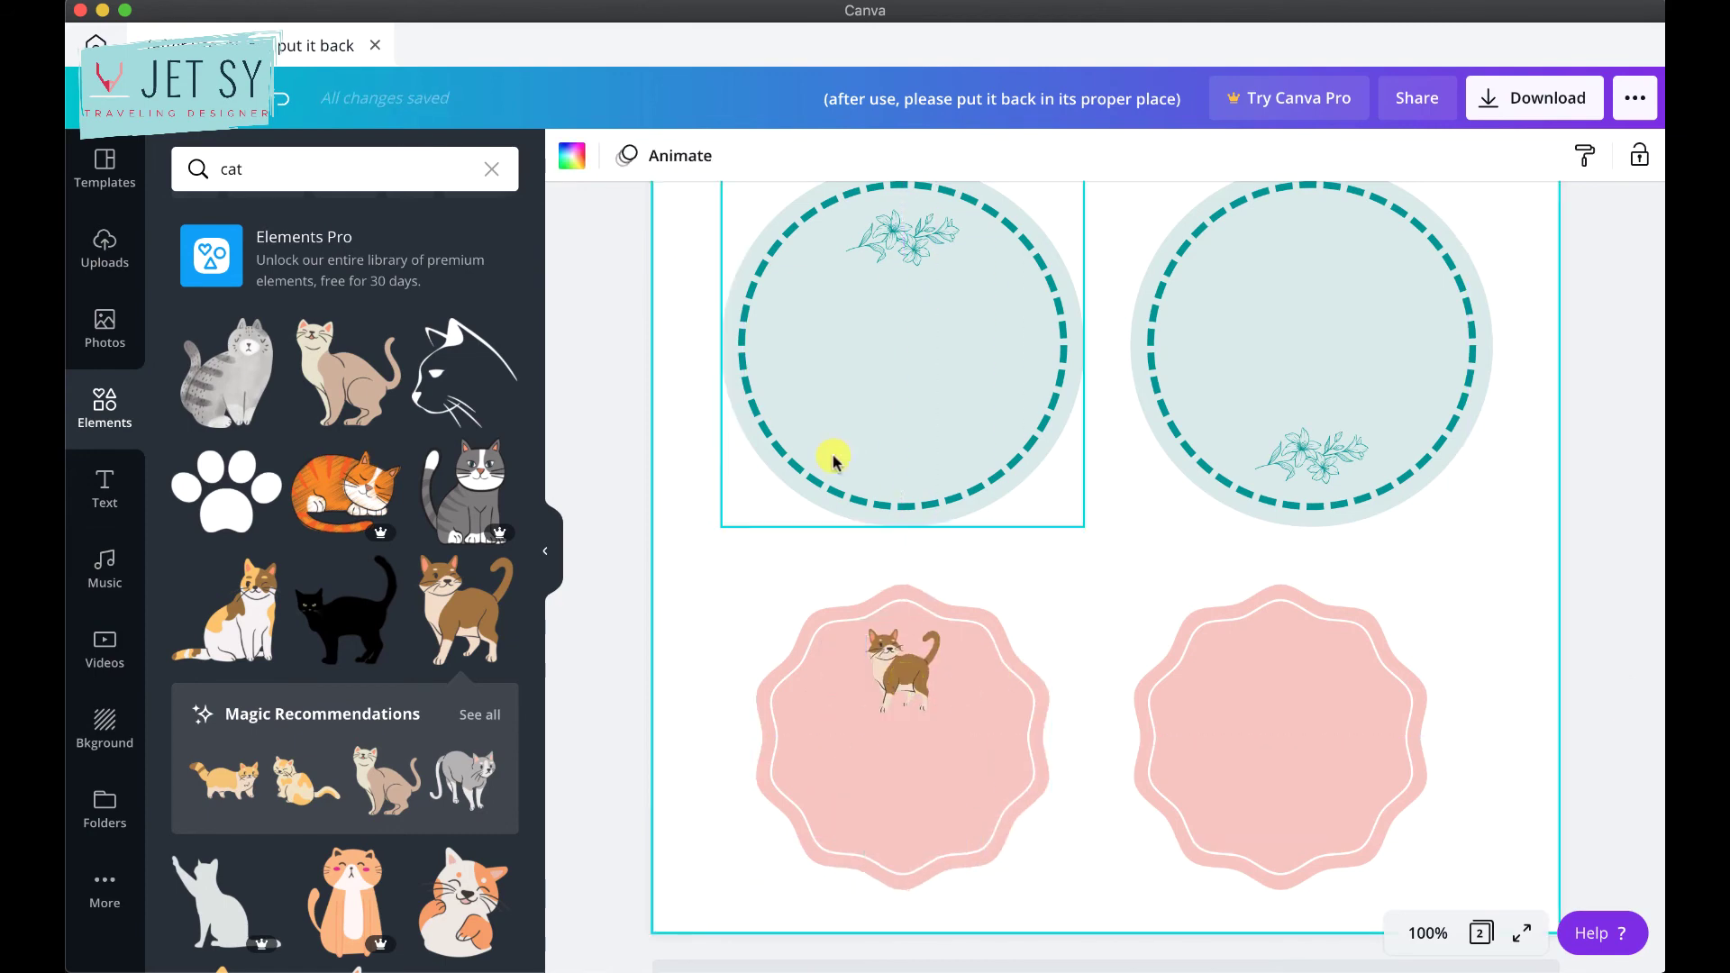
# Search the elements library for "dog".
pyautogui.doubleClick(293, 171)
pyautogui.write('dog')
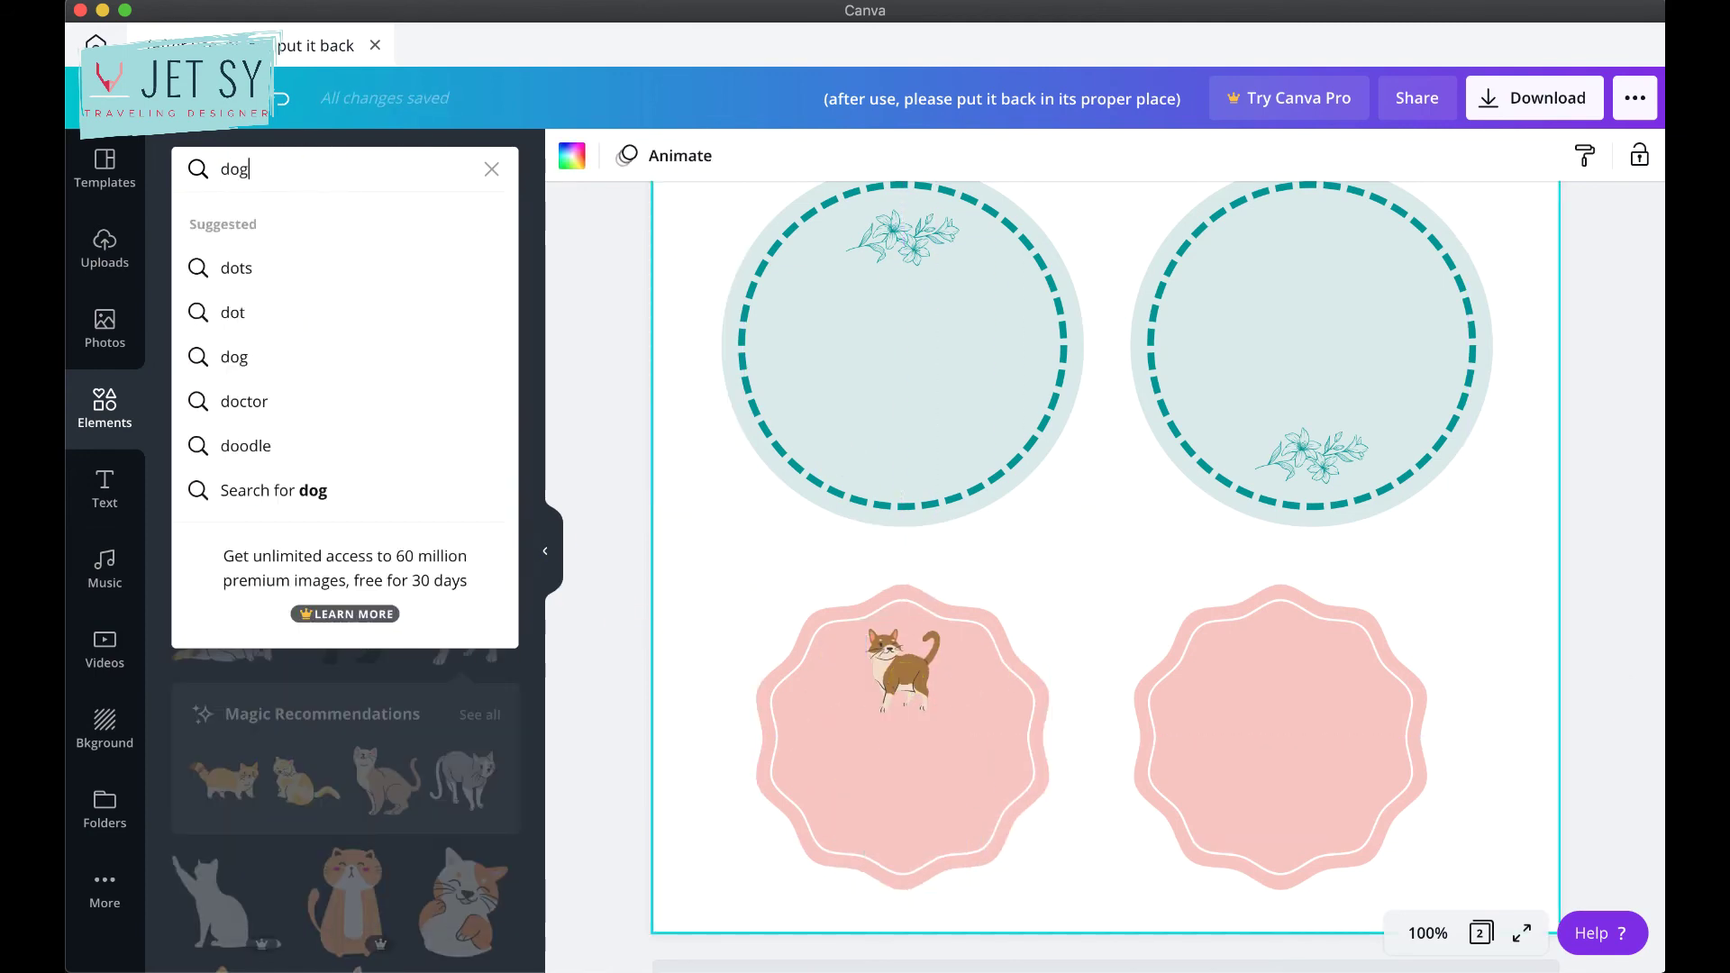
pyautogui.press('Return')
# Recolour the right pink badge light turquoise from the default colors.
pyautogui.click(1235, 604)
pyautogui.click(571, 157)
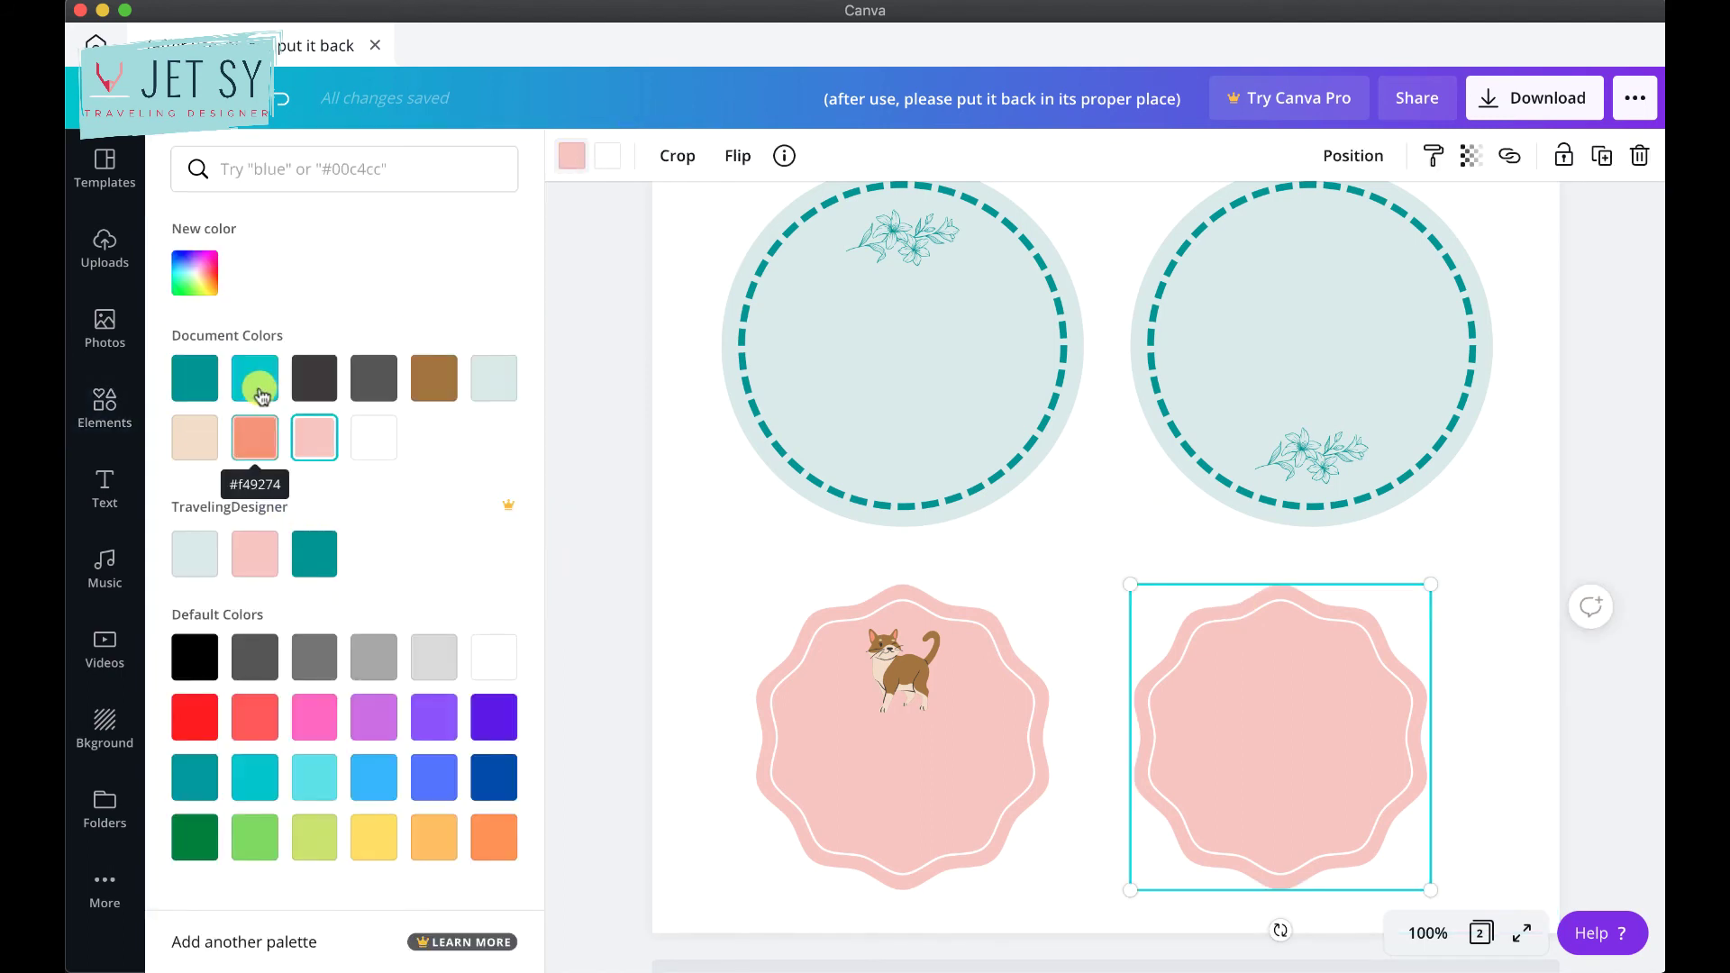
pyautogui.click(332, 777)
pyautogui.click(847, 630)
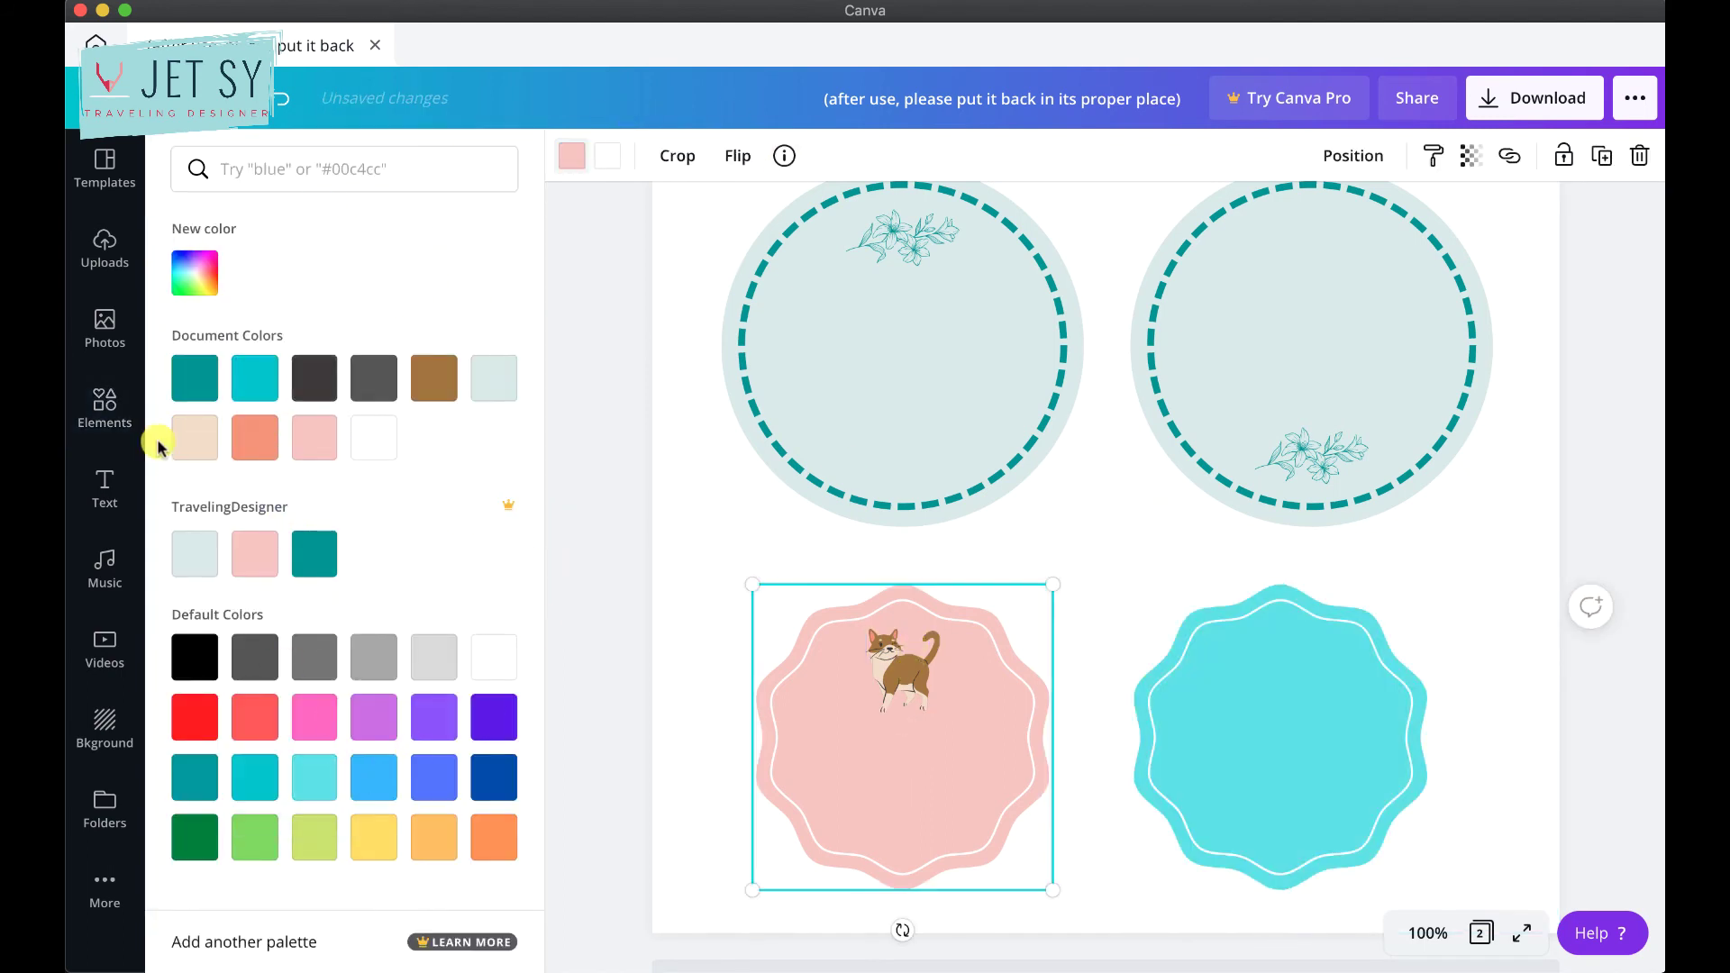
# Find "dog" graphics and place the grey paw-print trail, scaled down, on the right half of the turquoise badge.
pyautogui.click(105, 407)
pyautogui.click(294, 169)
pyautogui.write('dog')
pyautogui.press('Return')
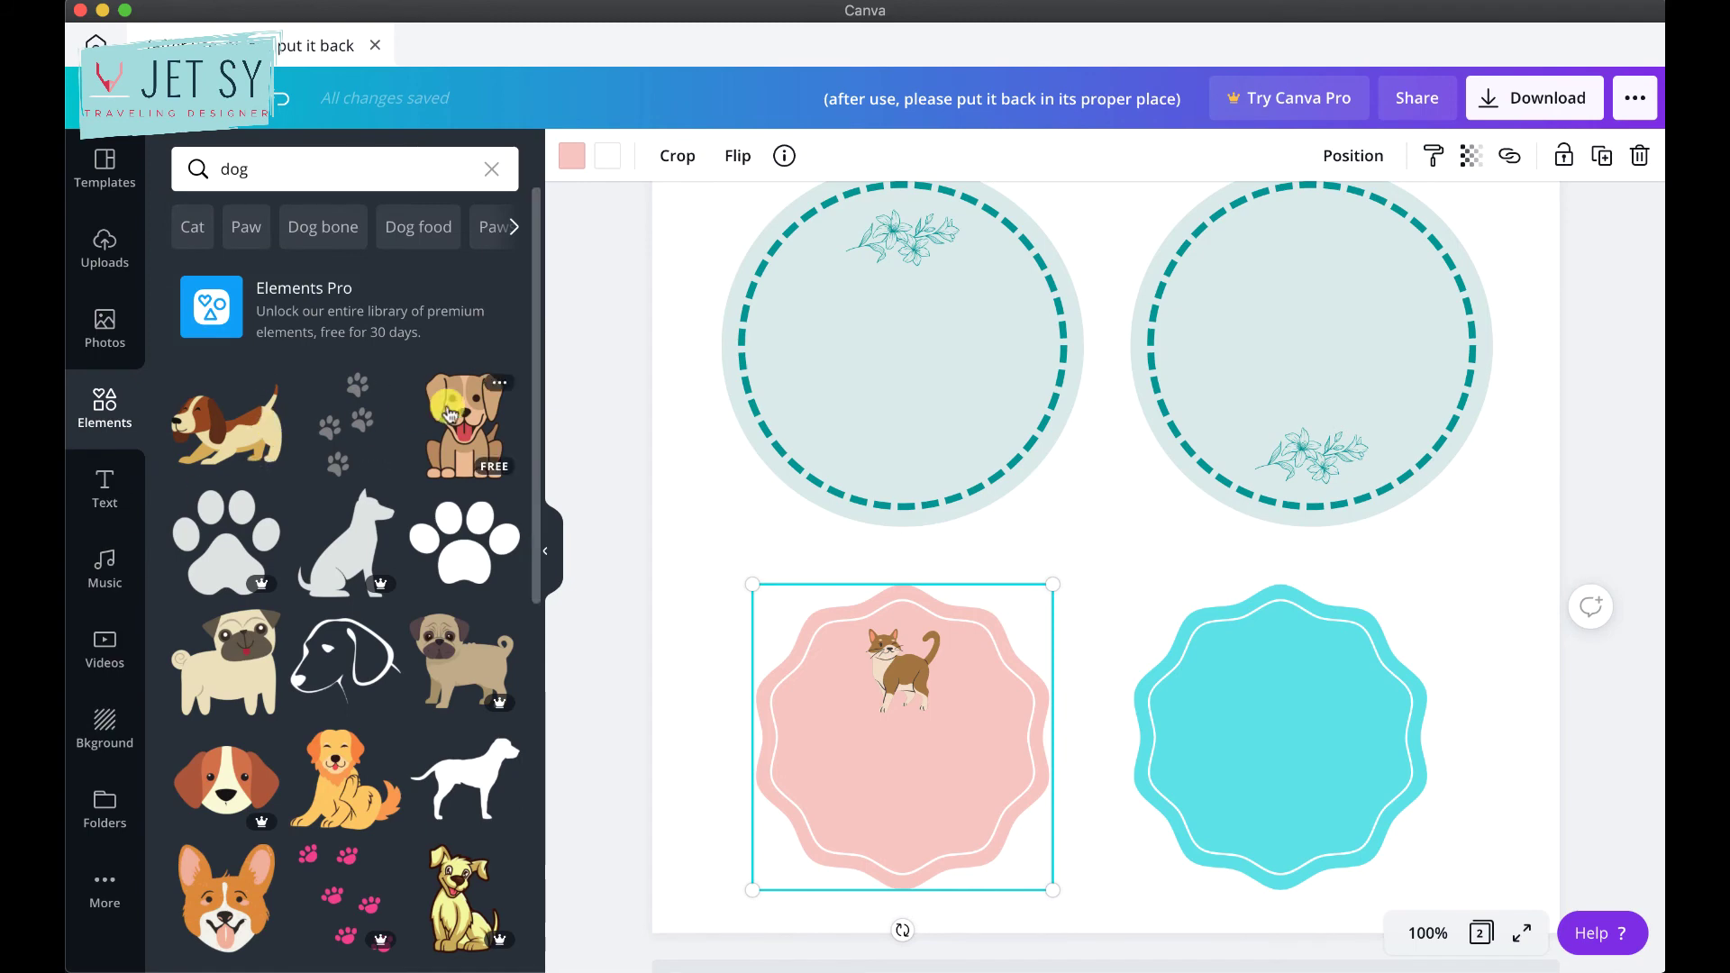
pyautogui.click(358, 439)
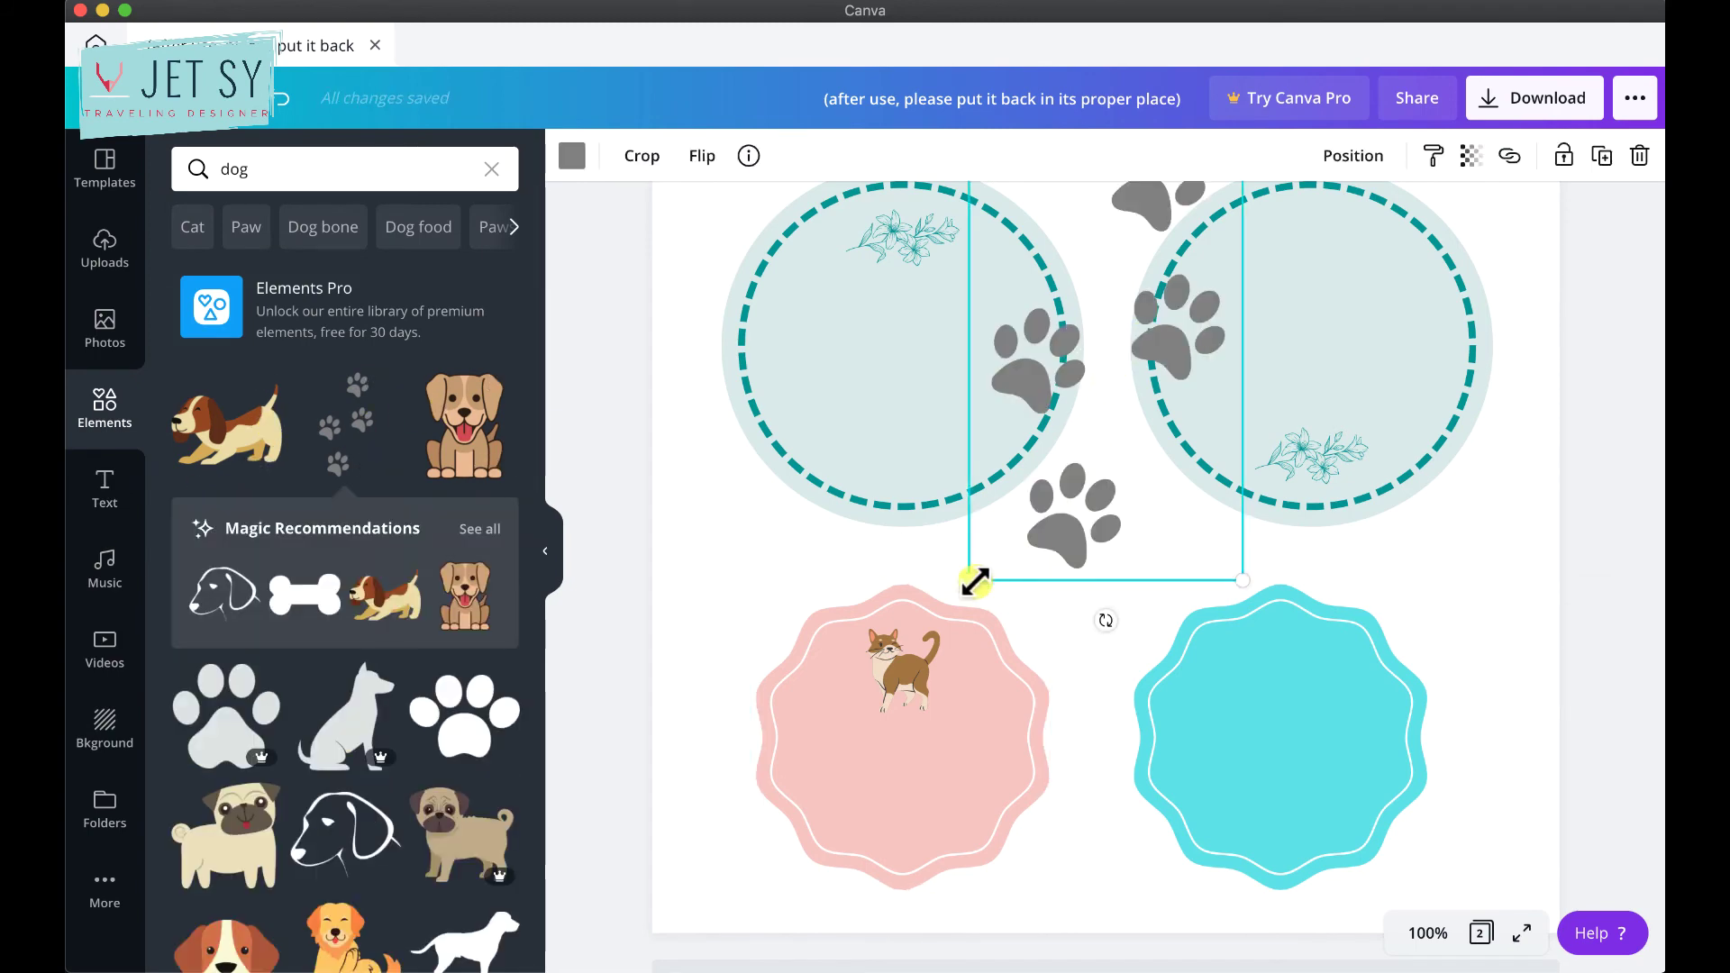
pyautogui.moveTo(975, 582); pyautogui.dragTo(1078, 397)
pyautogui.moveTo(1127, 266); pyautogui.dragTo(1265, 748)
pyautogui.moveTo(1380, 598); pyautogui.dragTo(1338, 665)
pyautogui.moveTo(1336, 760); pyautogui.dragTo(1356, 738)
# Add a "Dog Food" text box and apply the Curve effect at 100.
pyautogui.click(1087, 619)
pyautogui.press('t')
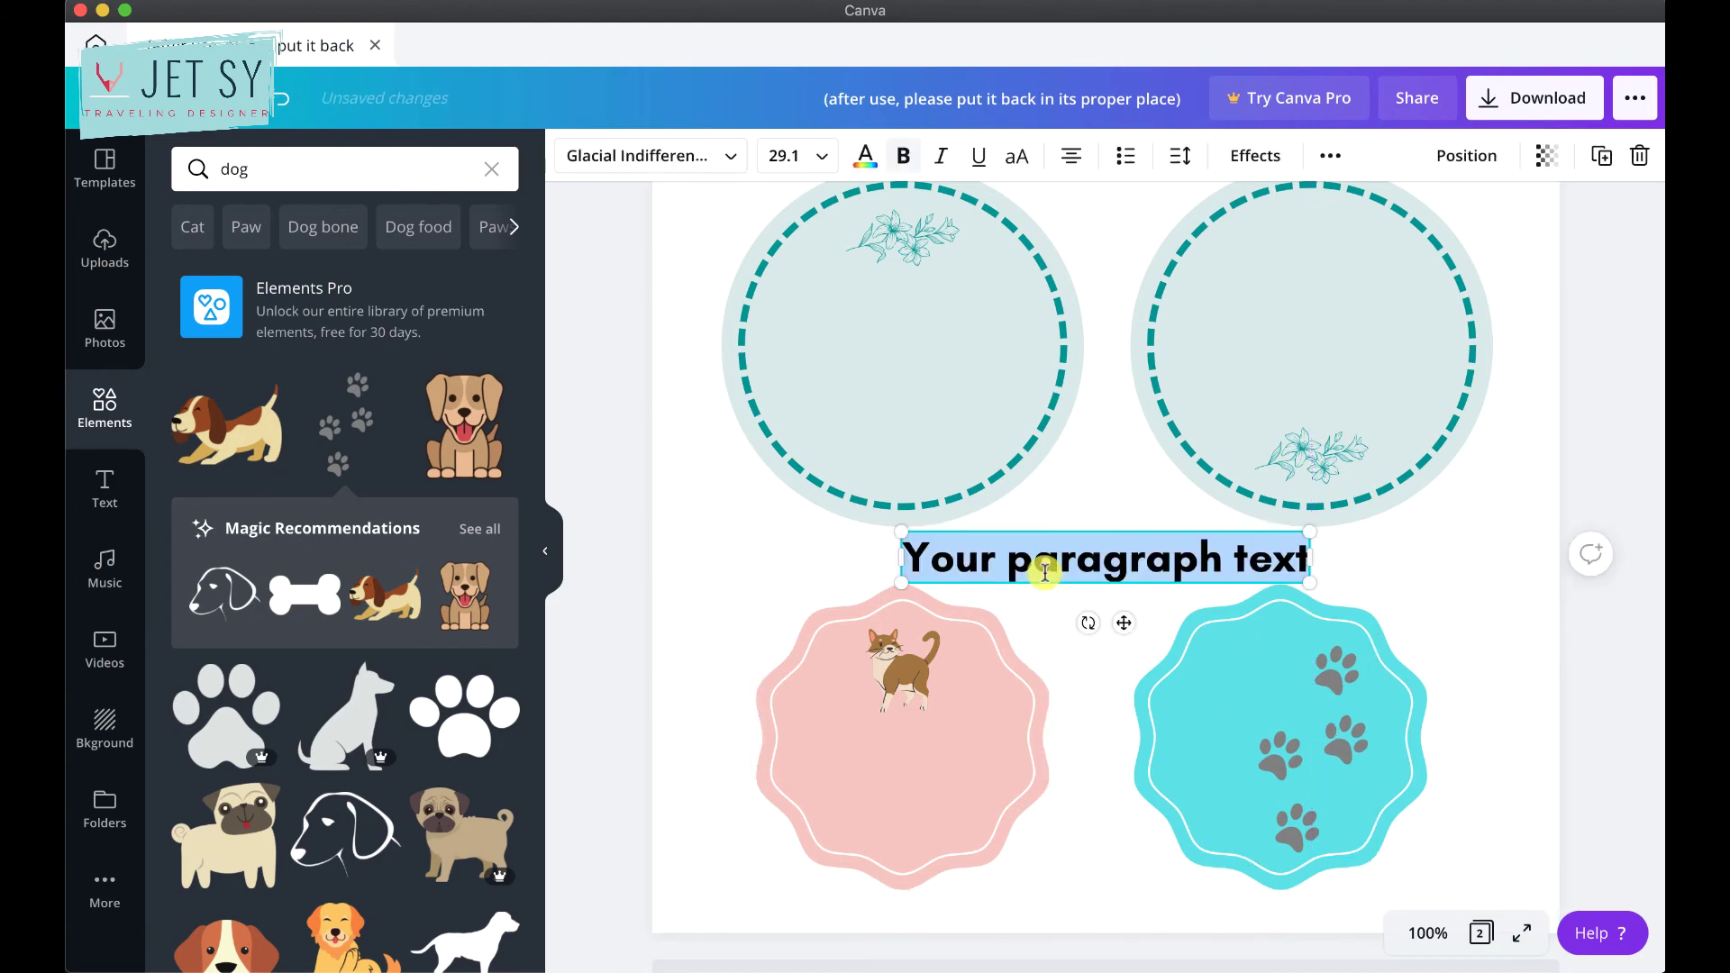
pyautogui.press('BackSpace')
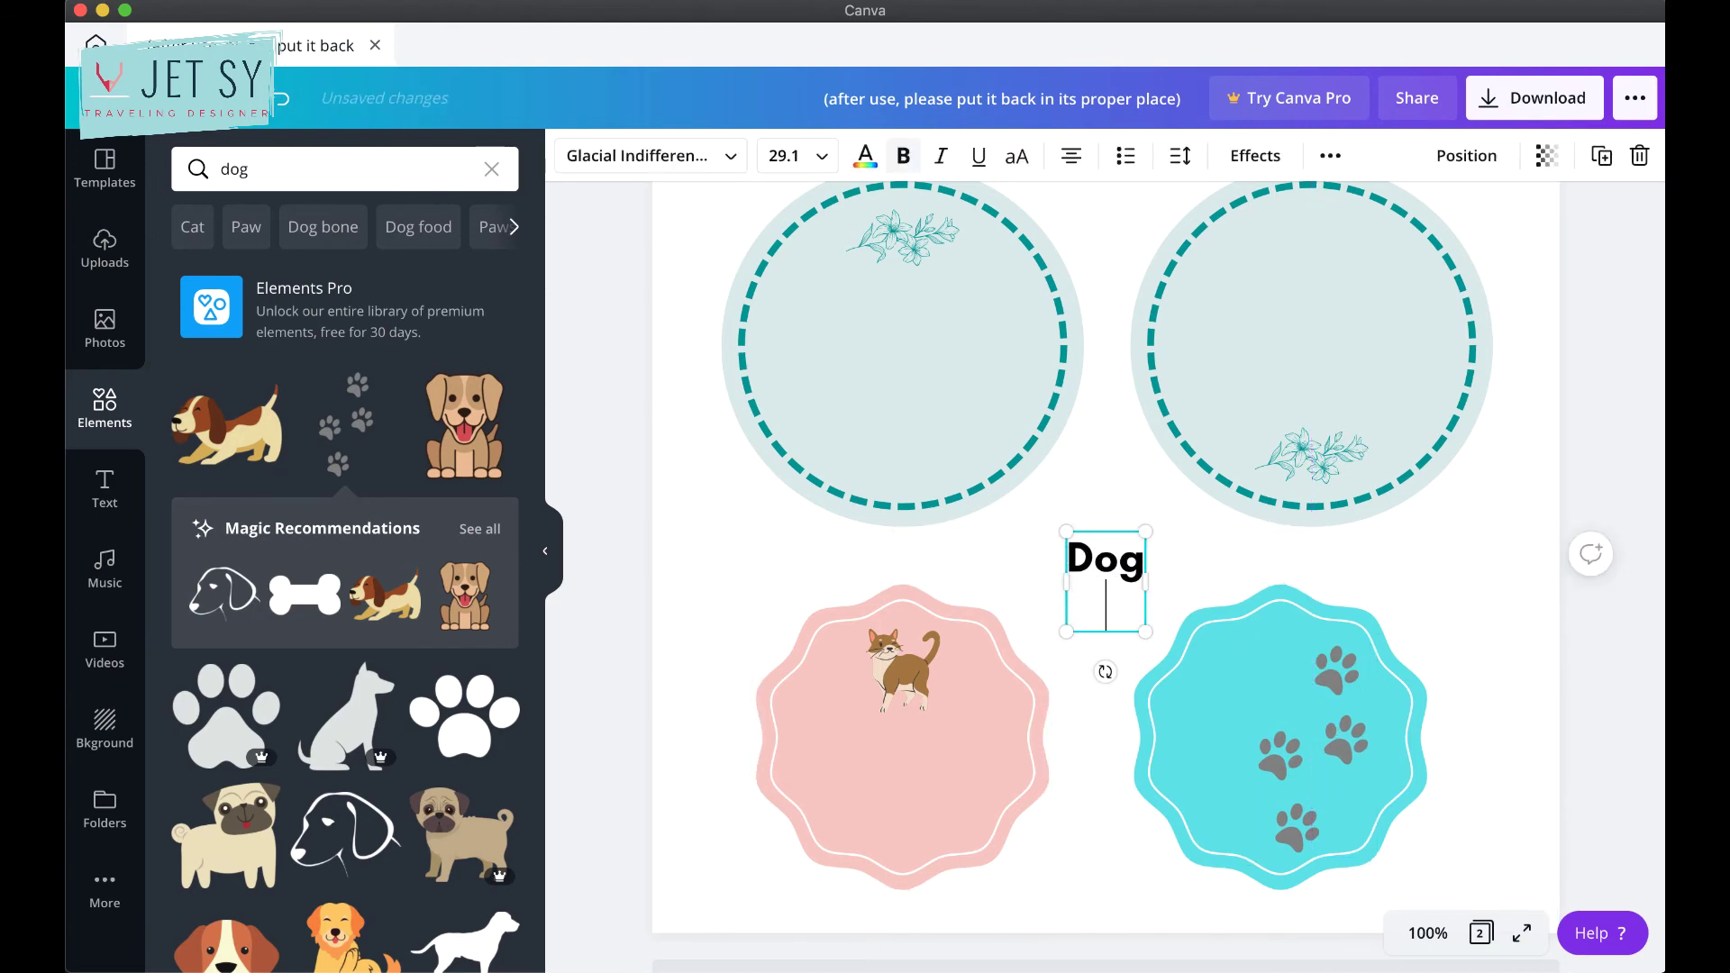
pyautogui.click(1256, 155)
pyautogui.click(462, 550)
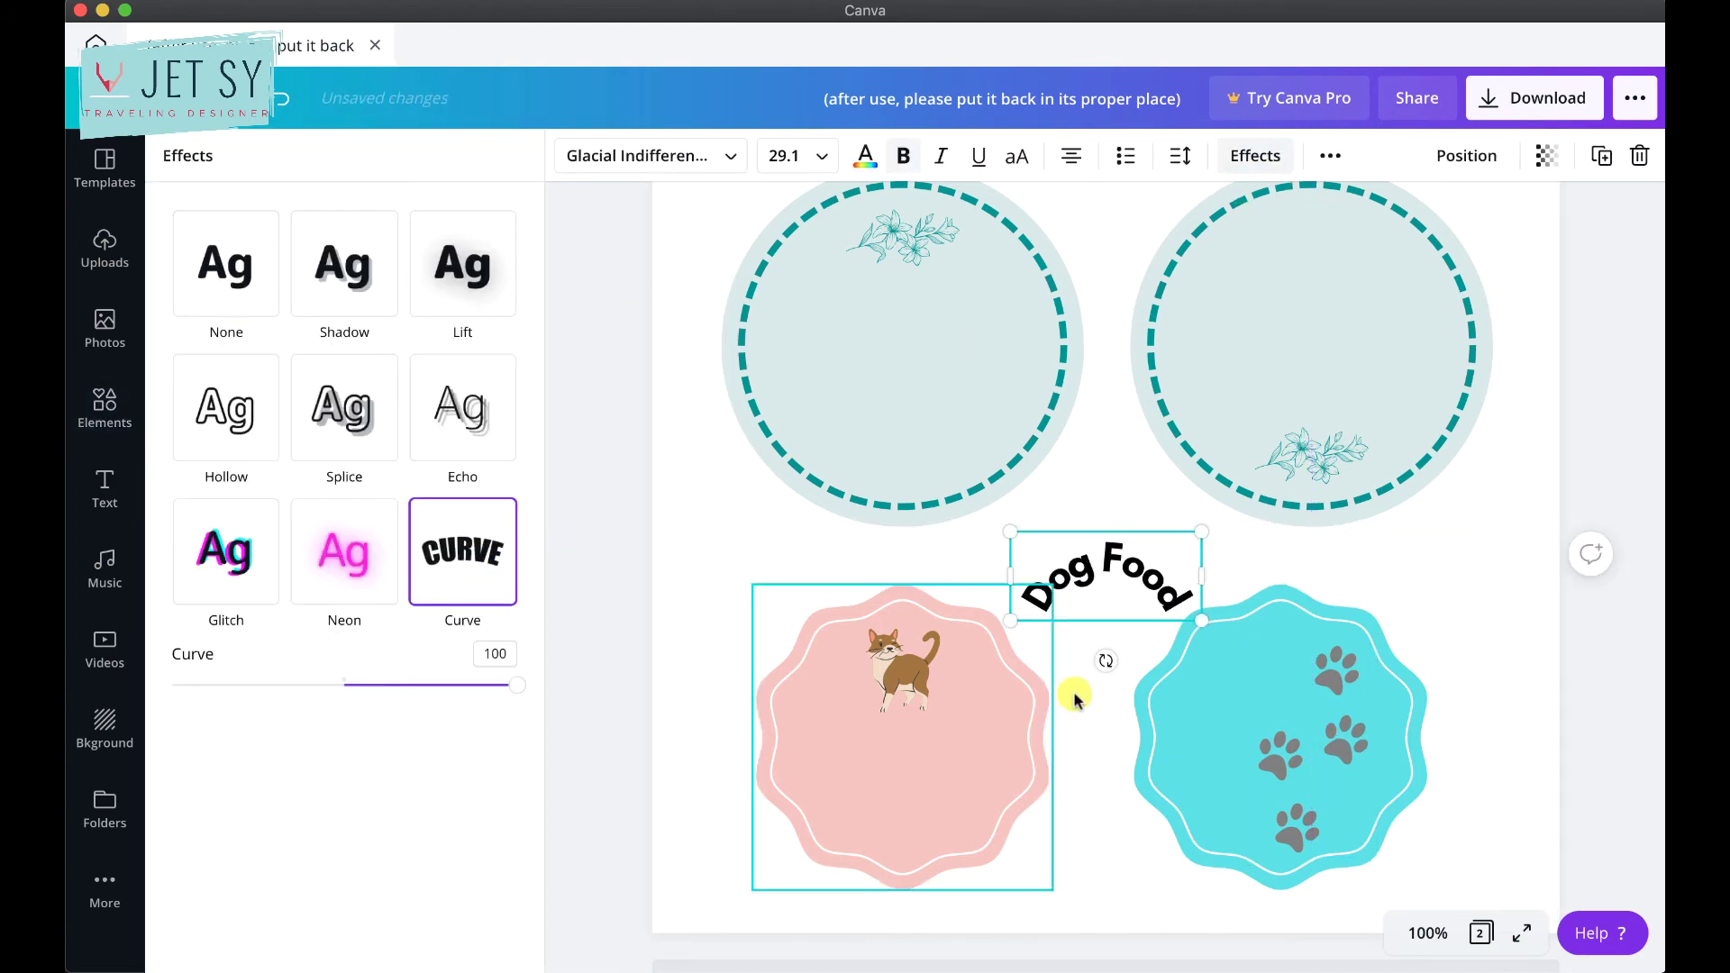
# Enlarge and rotate the curved "Dog Food" text to follow the turquoise badge's left edge, and colour it grey.
pyautogui.moveTo(1202, 621); pyautogui.dragTo(1238, 610)
pyautogui.moveTo(1118, 674); pyautogui.dragTo(1221, 655)
pyautogui.moveTo(1114, 568); pyautogui.dragTo(1215, 690)
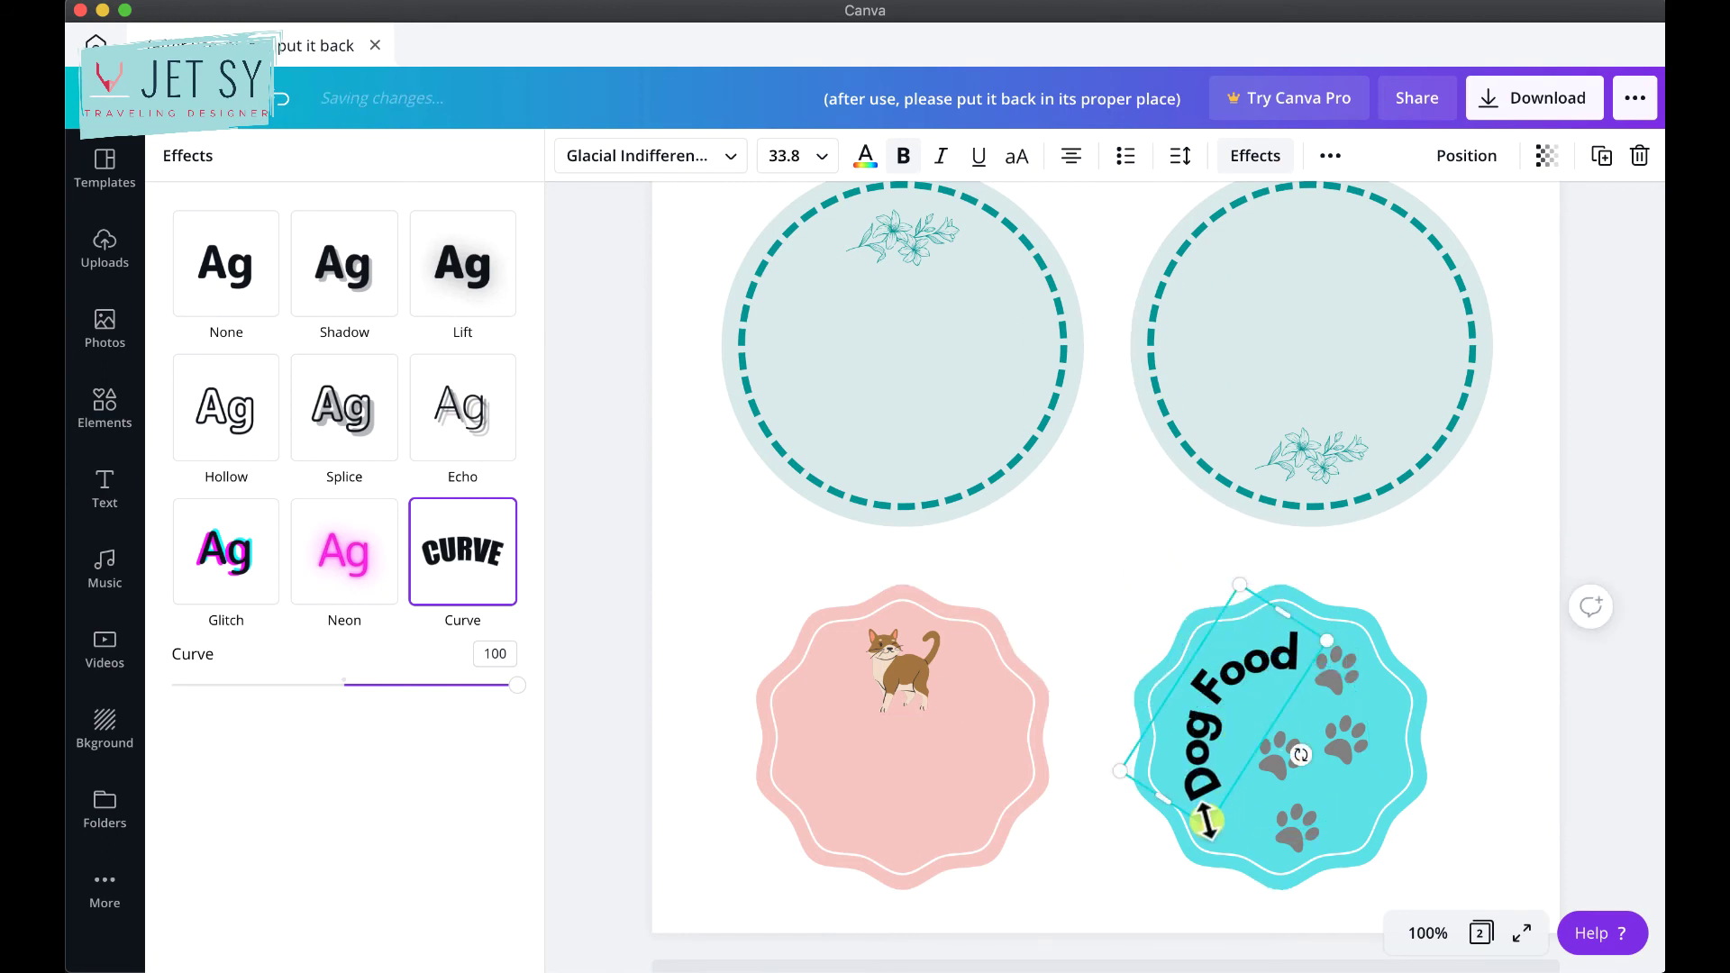
pyautogui.moveTo(1207, 820); pyautogui.dragTo(1213, 855)
pyautogui.moveTo(1305, 777); pyautogui.dragTo(1319, 755)
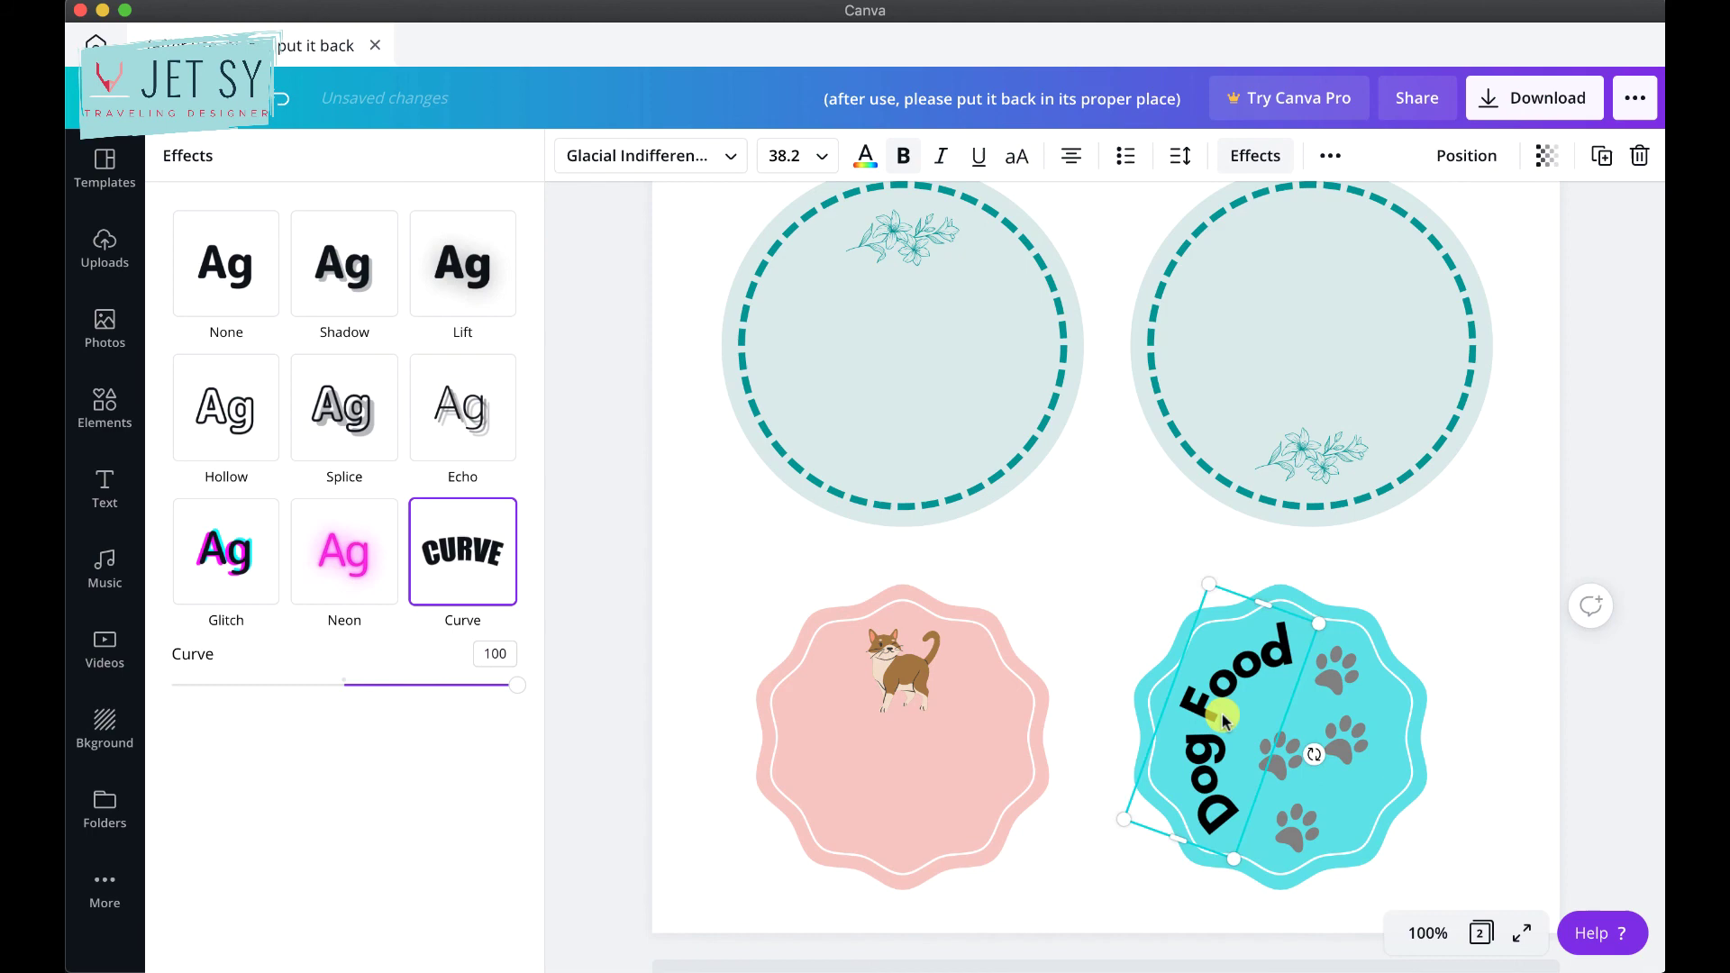
pyautogui.click(864, 159)
pyautogui.moveTo(1217, 744); pyautogui.dragTo(1217, 736)
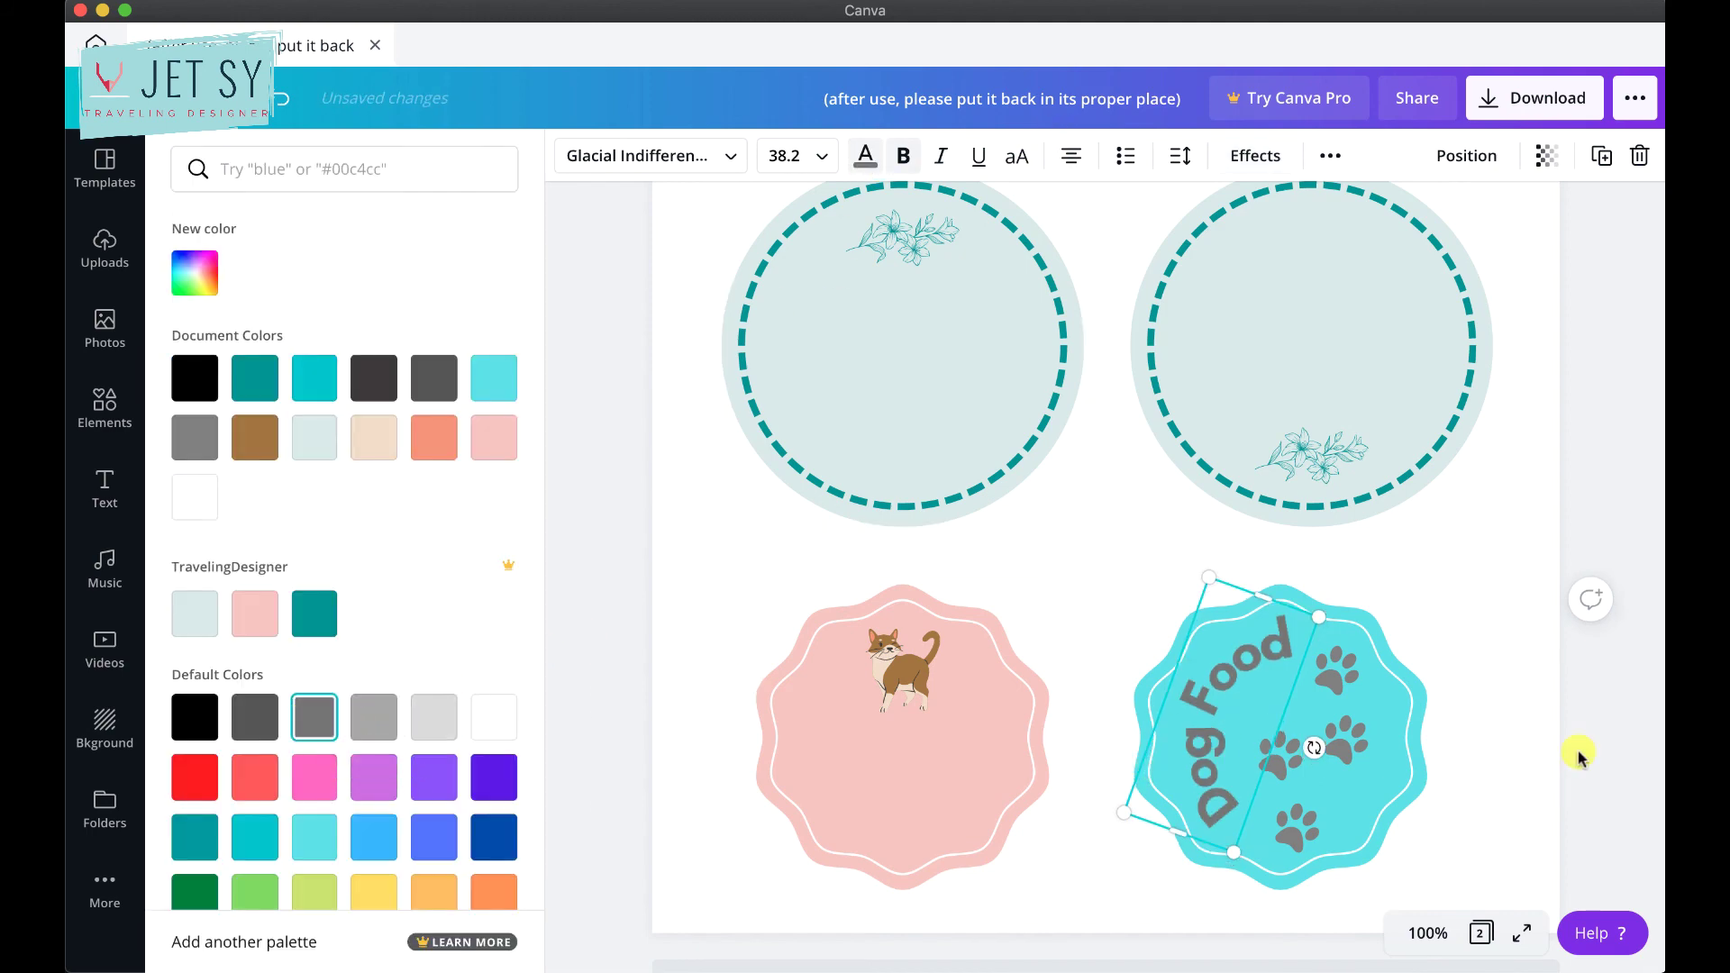
# Add a text box reading "Kitty's Chow" in the space above the badges.
pyautogui.click(105, 487)
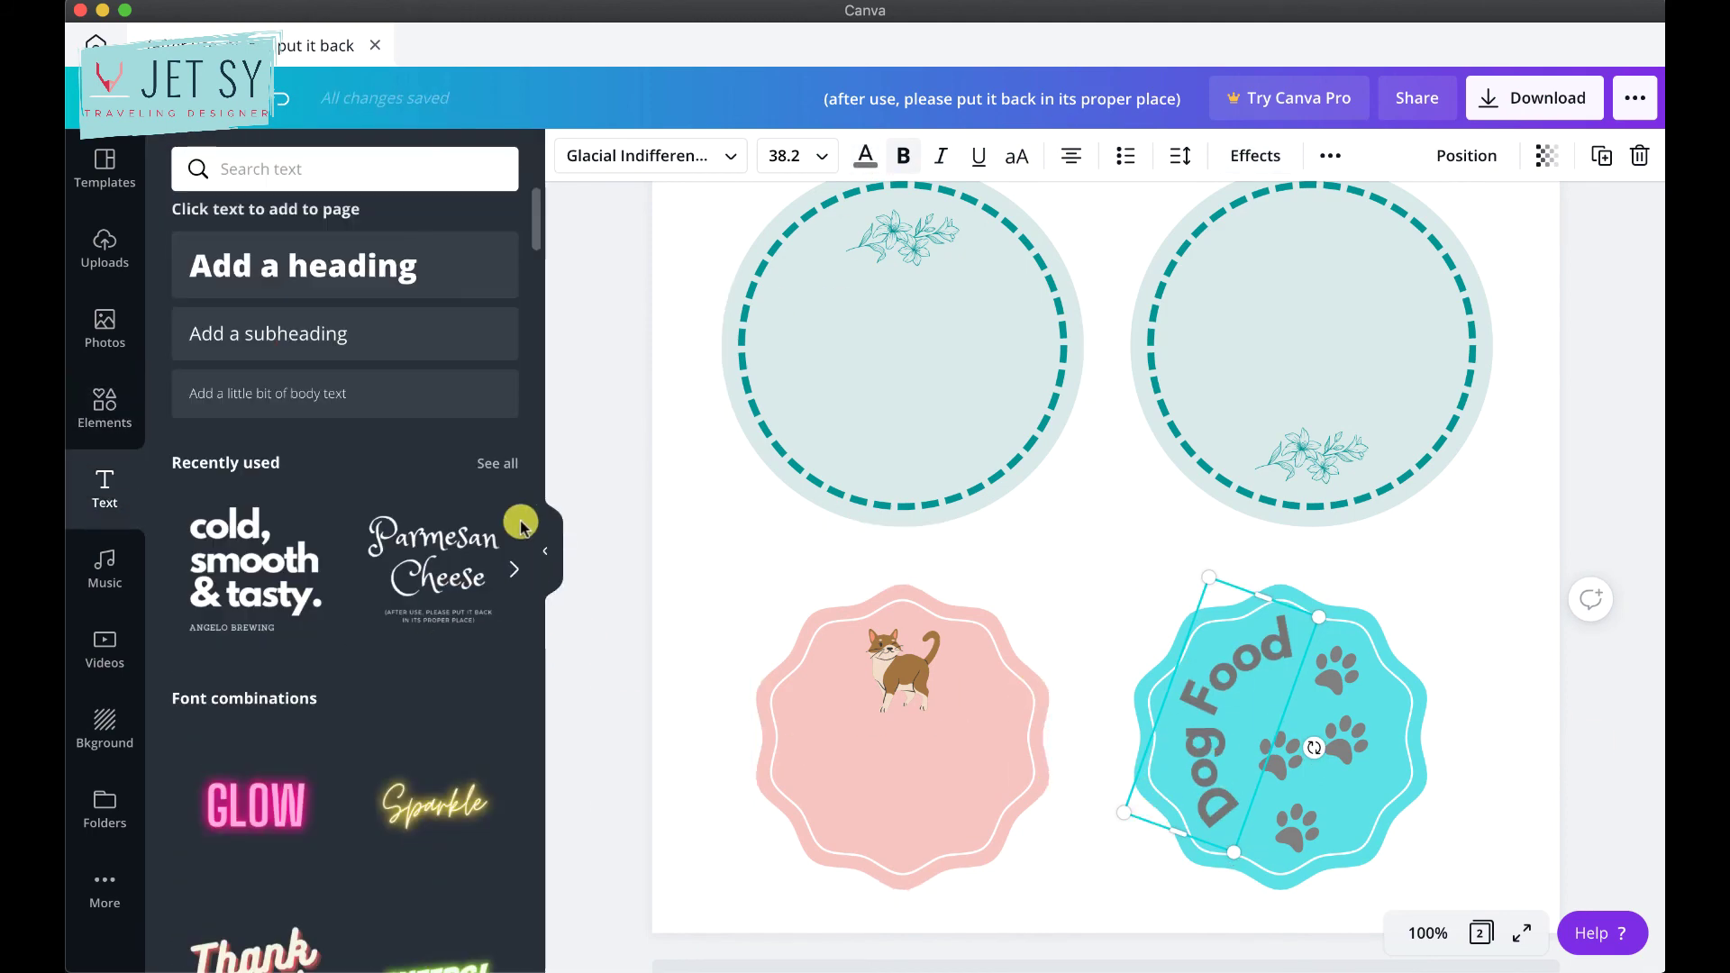
pyautogui.scroll(5, 1031, 546)
pyautogui.scroll(-5, 1031, 546)
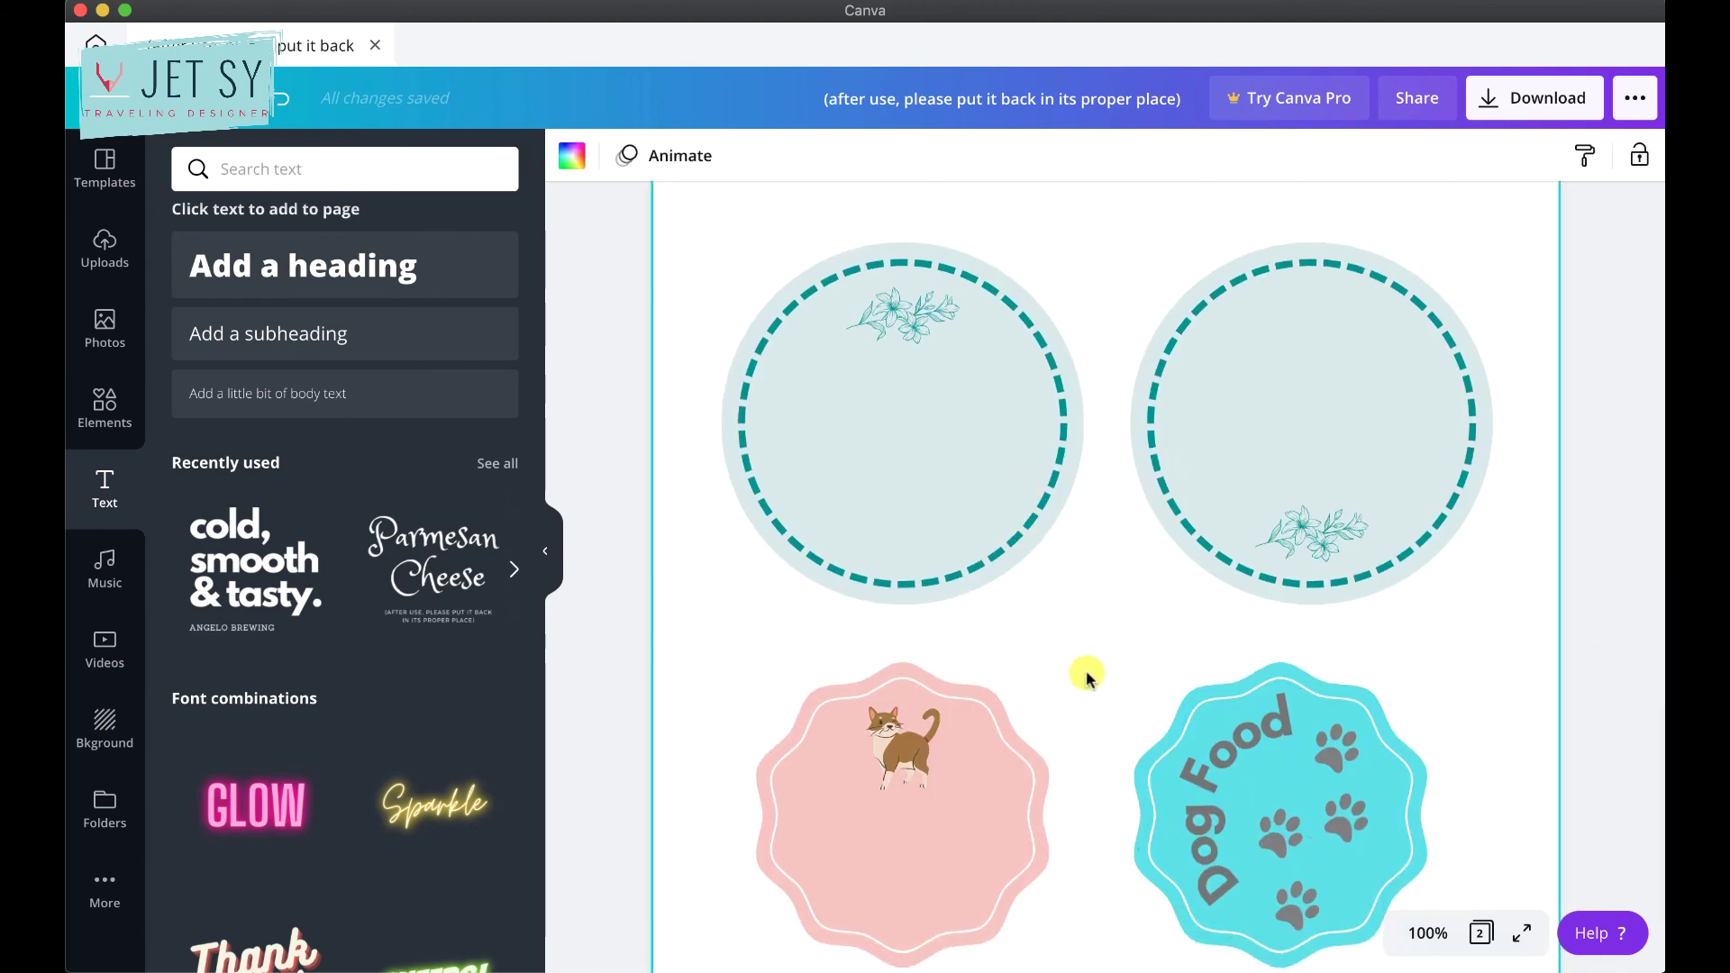
pyautogui.write("tKitty's Chow")
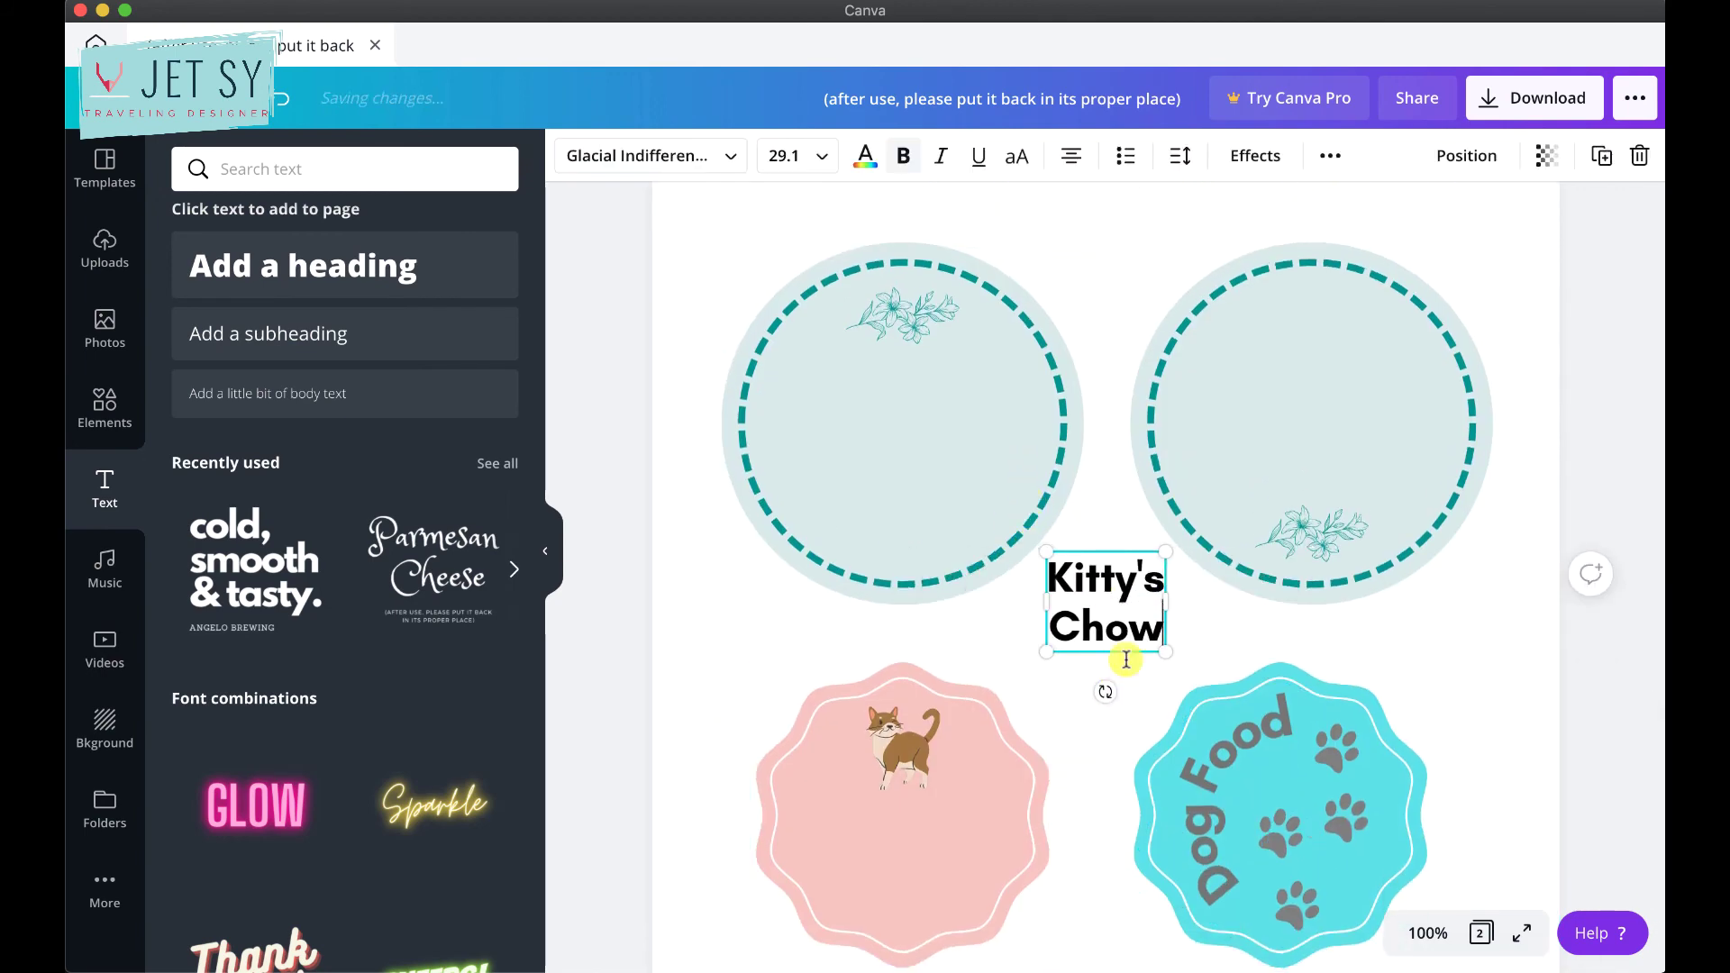
# Colour the "Kitty's Chow" text brown and set its font to Borsok.
pyautogui.press('super+a')
pyautogui.click(865, 155)
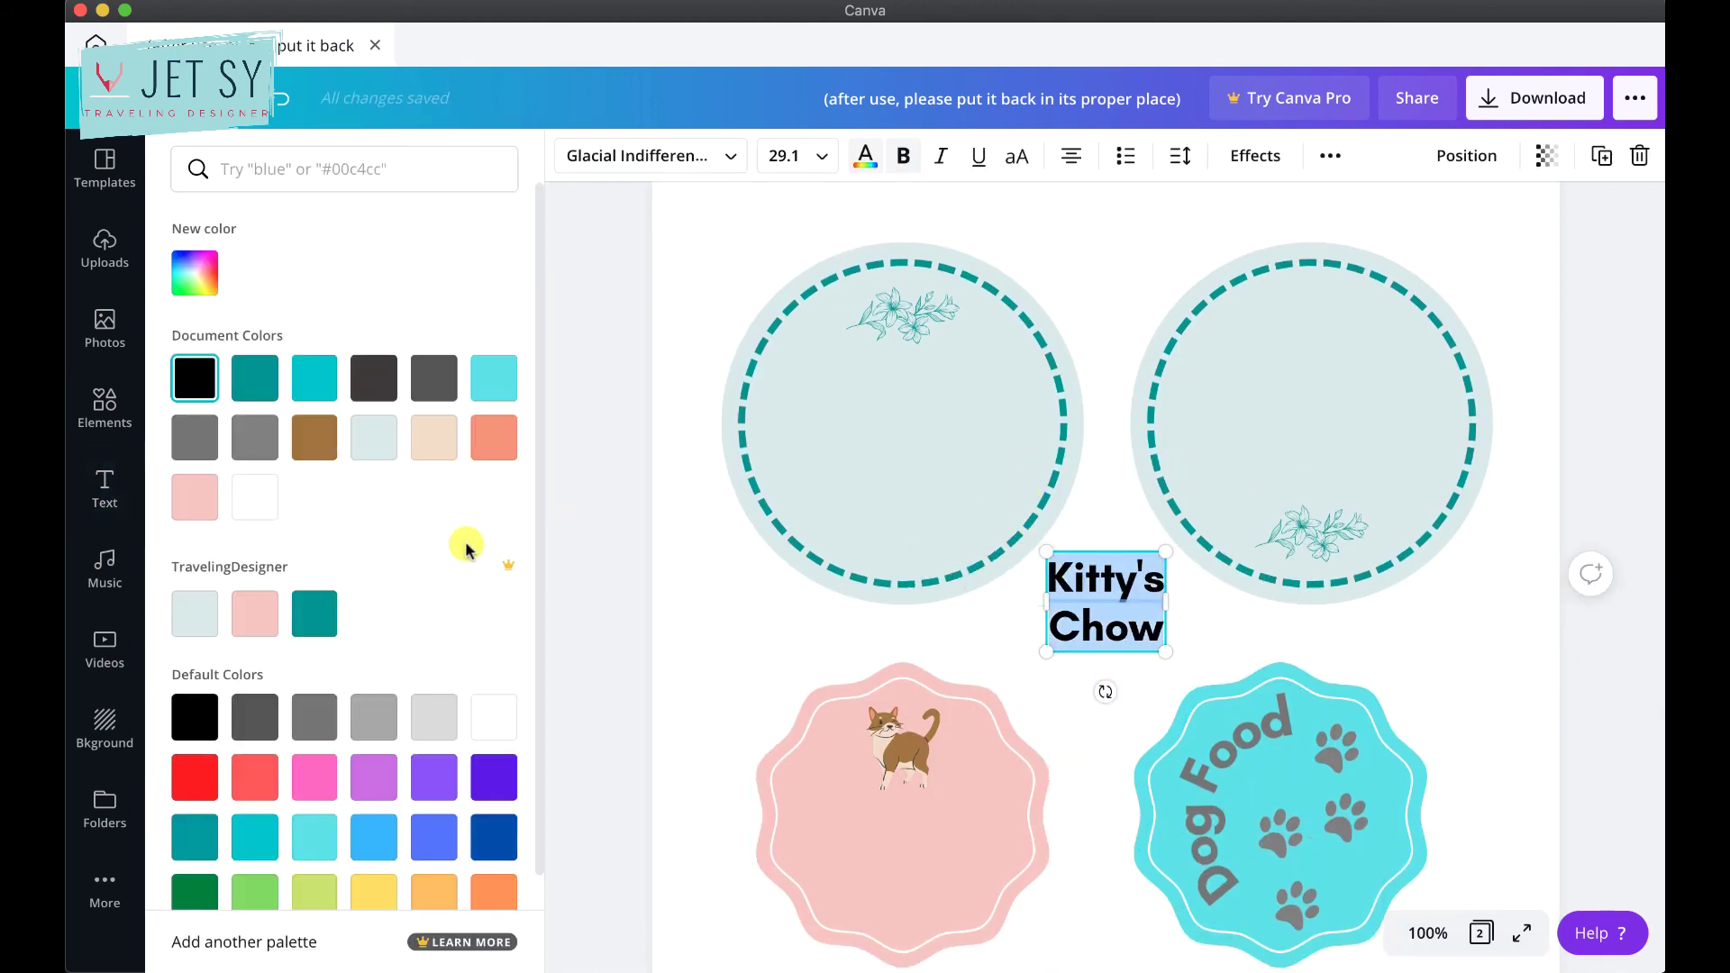
pyautogui.click(314, 437)
pyautogui.click(732, 159)
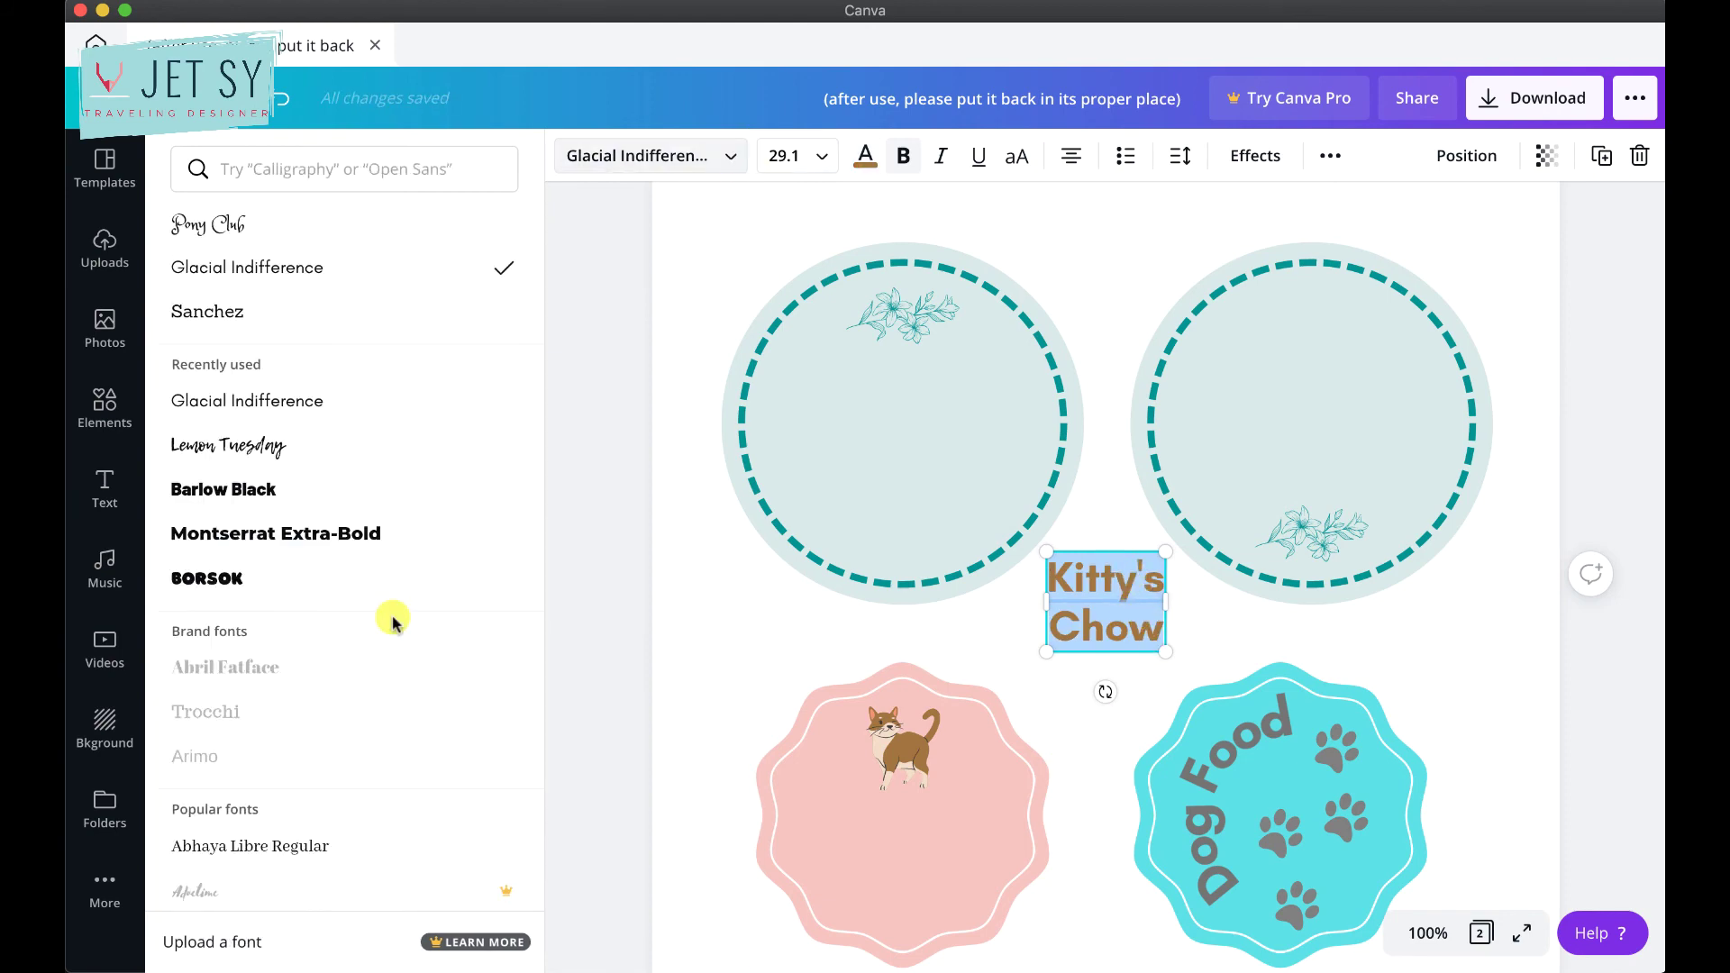
pyautogui.click(343, 445)
pyautogui.click(338, 586)
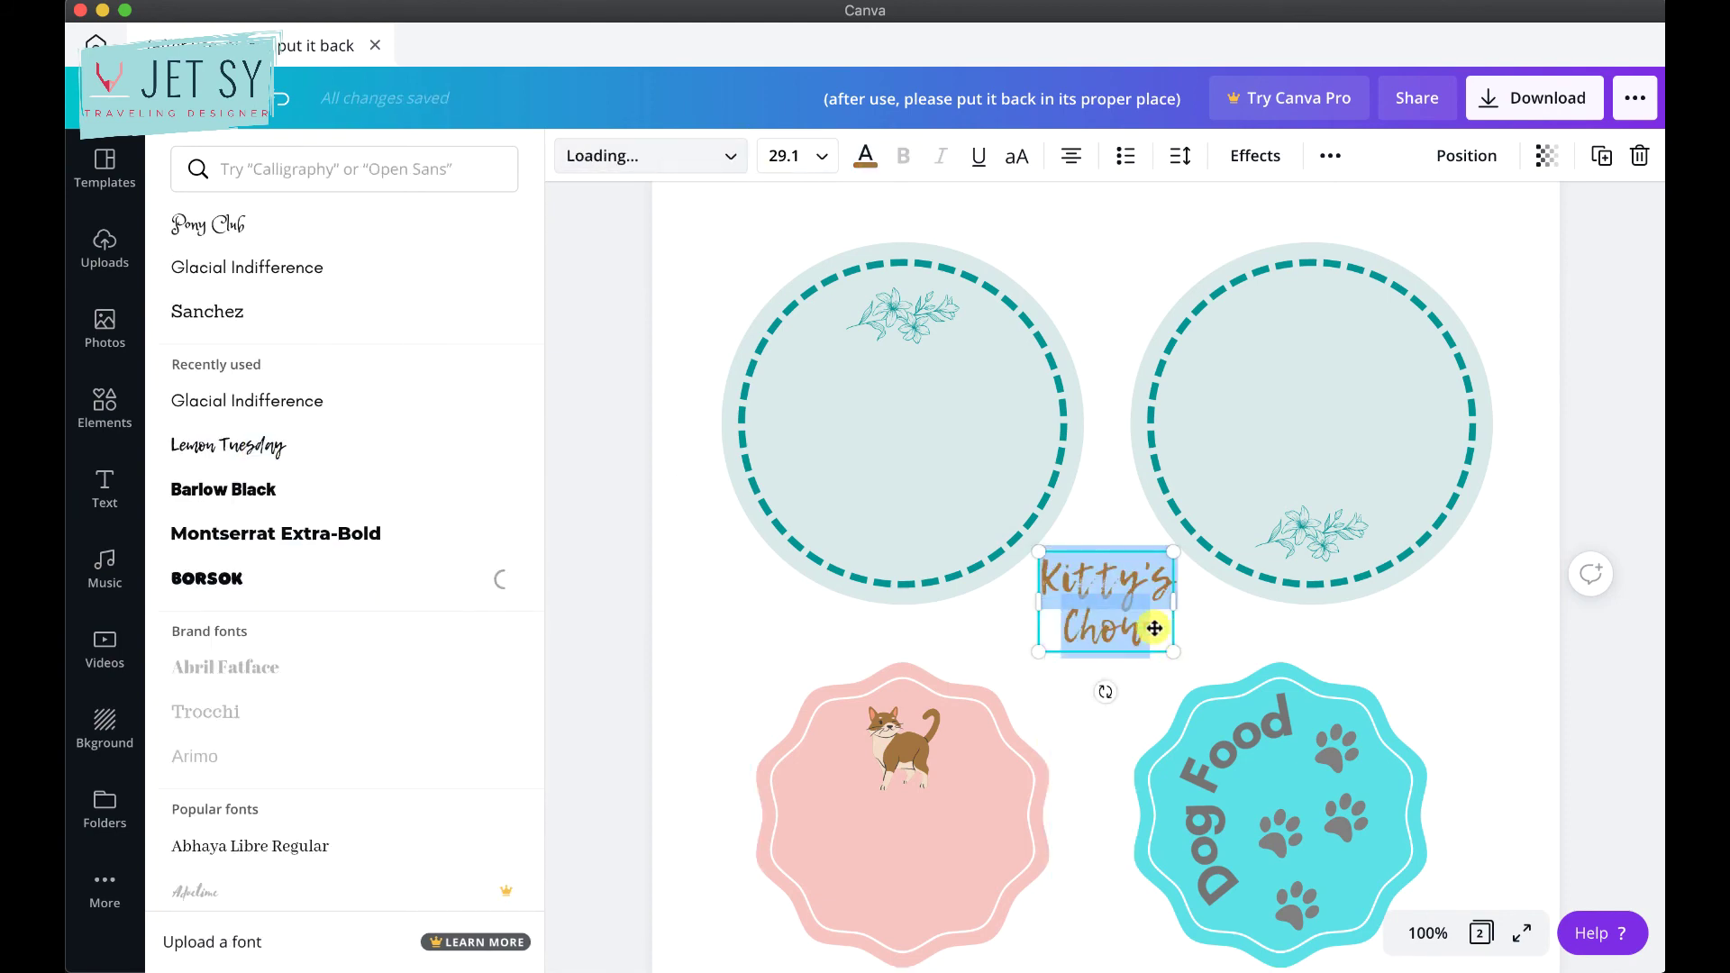
# Move the brown text below the cat on the pink badge, reword it to "KITTY CHOW" and fit it in place.
pyautogui.click(1334, 703)
pyautogui.moveTo(1119, 614); pyautogui.dragTo(918, 885)
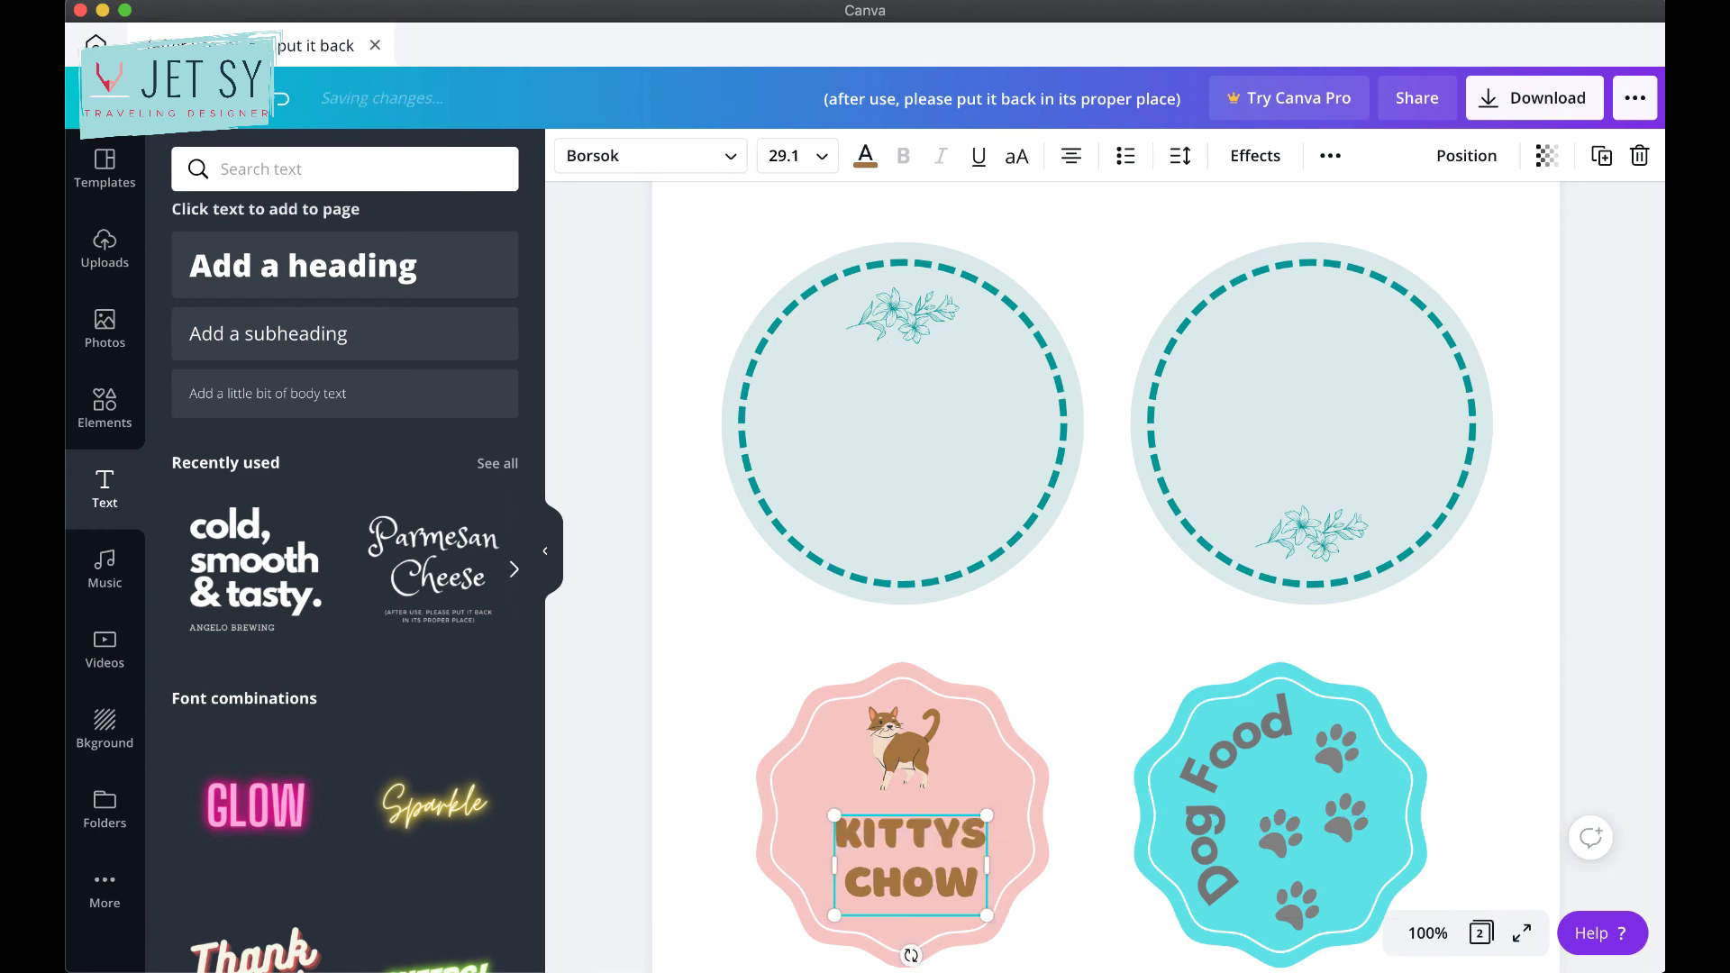
pyautogui.moveTo(838, 864); pyautogui.dragTo(798, 861)
pyautogui.moveTo(978, 862); pyautogui.dragTo(931, 830)
pyautogui.click(812, 155)
pyautogui.click(793, 657)
pyautogui.click(1119, 631)
# Review the label layouts on both pages at a reduced zoom.
pyautogui.press('super+minus')
pyautogui.press('super+minus')
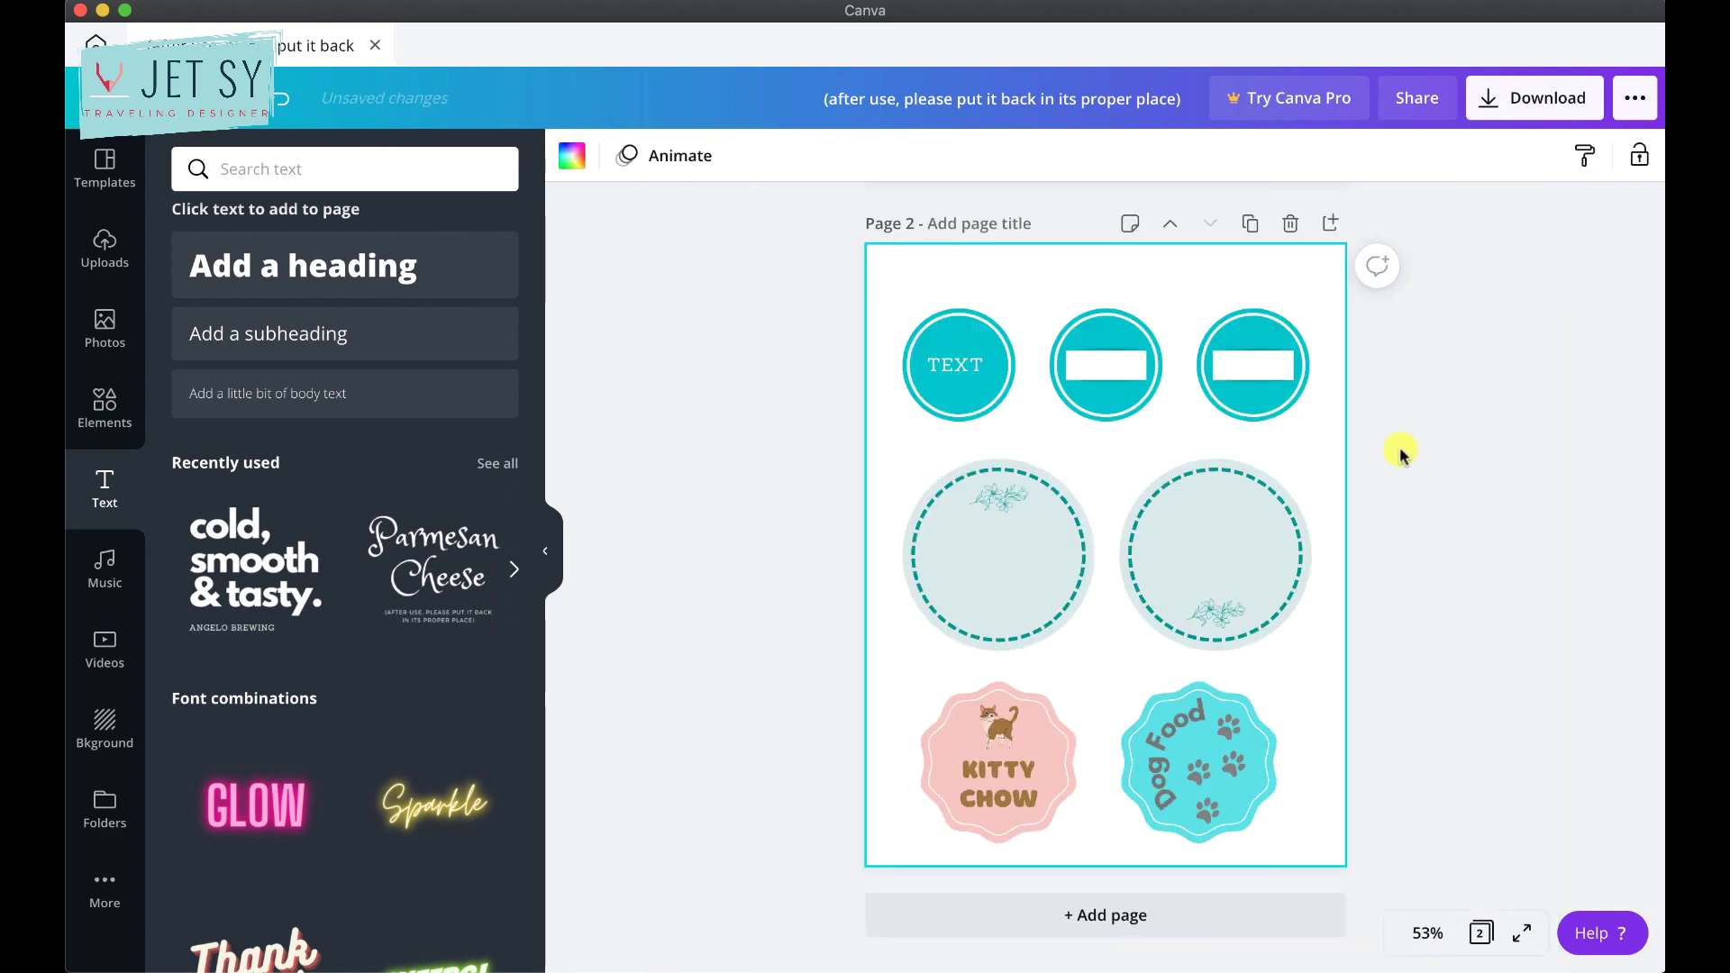
pyautogui.scroll(5, 1248, 535)
pyautogui.scroll(2, 1248, 534)
pyautogui.scroll(-5, 1243, 541)
pyautogui.scroll(4, 1286, 506)
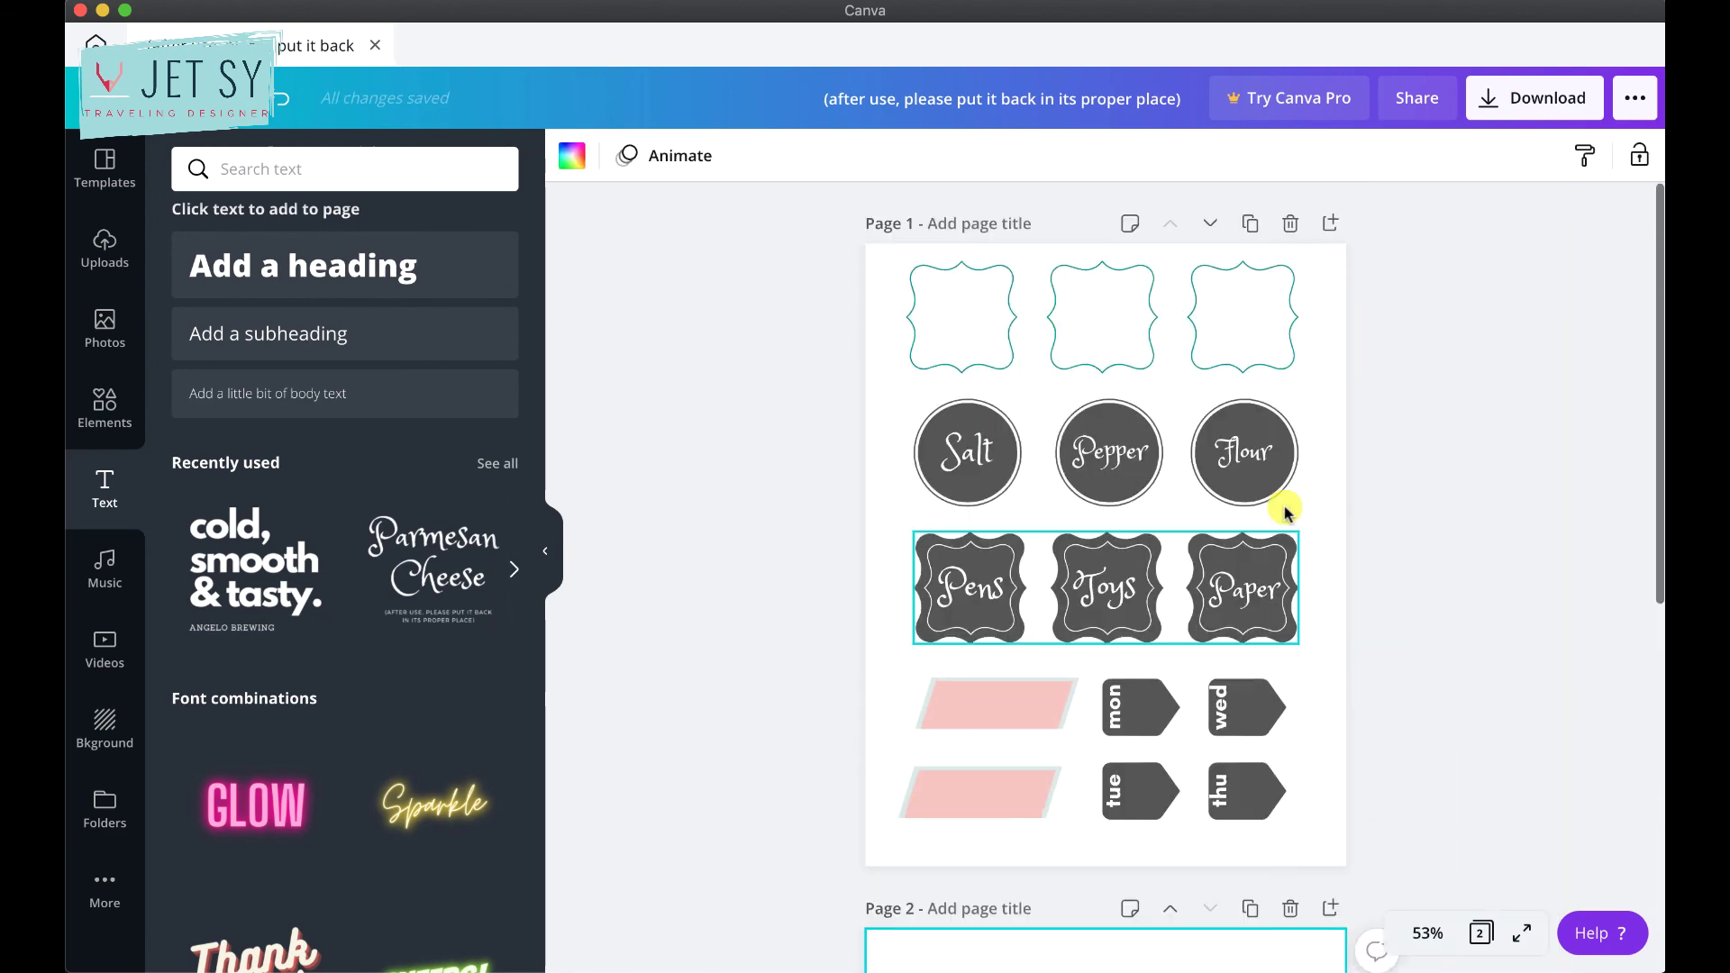
pyautogui.scroll(-7, 1286, 502)
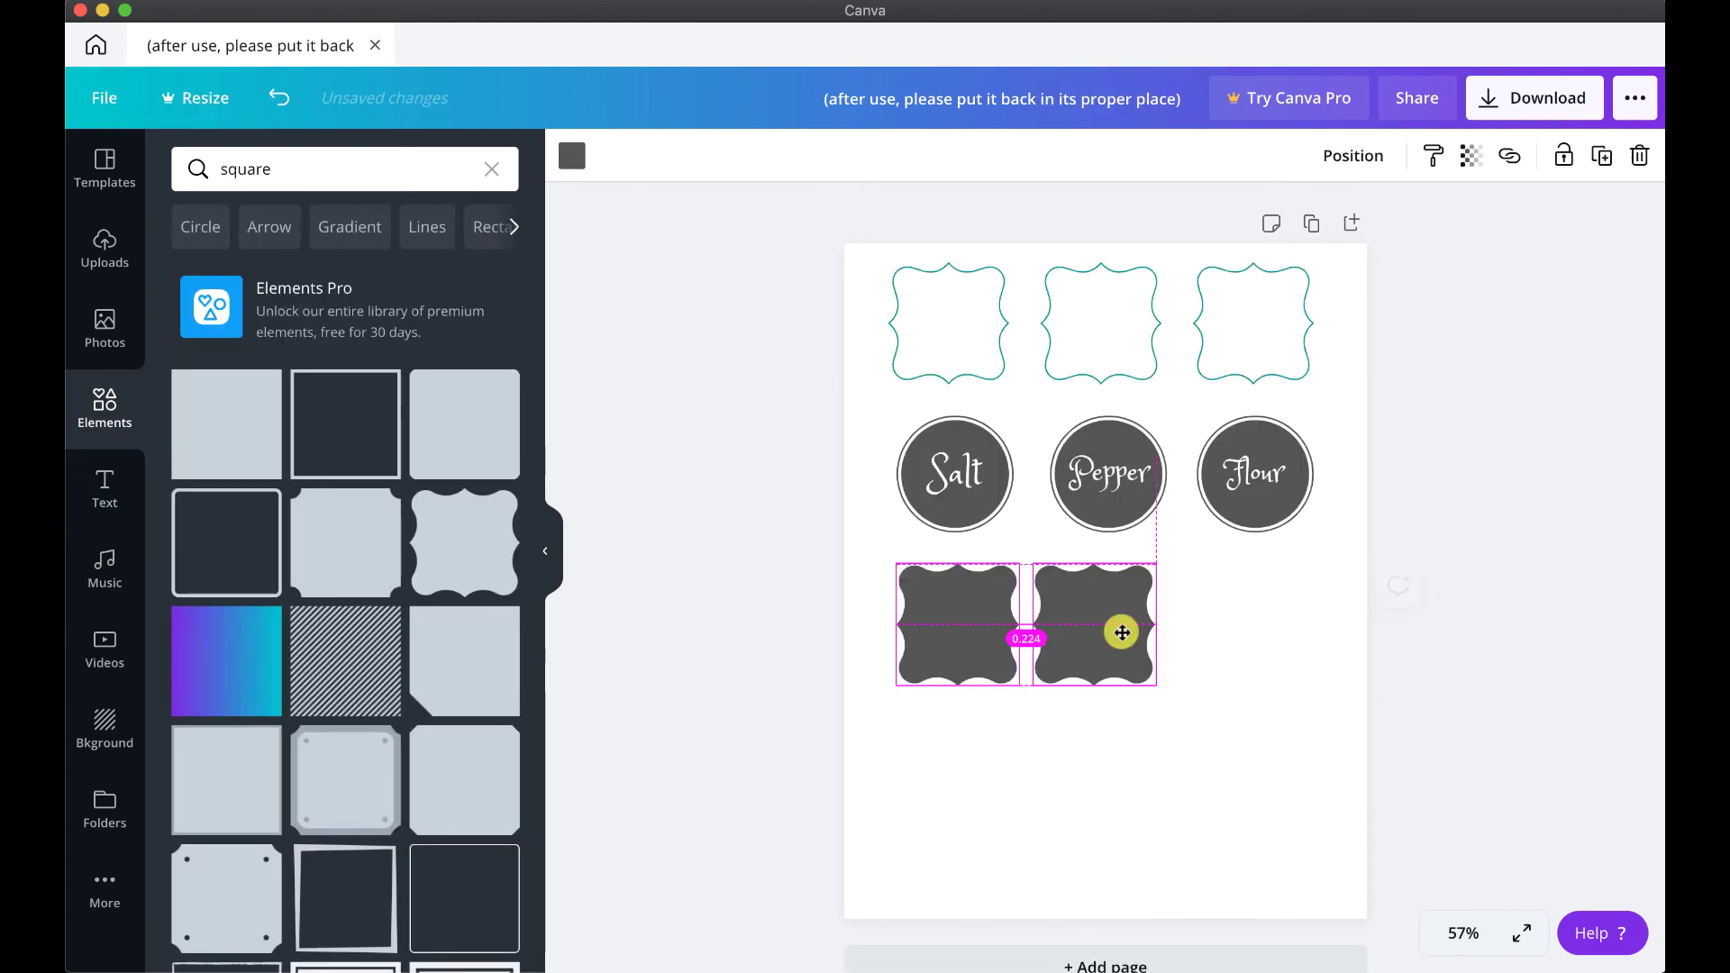
# Place the third dark scalloped square in the row and fit a white scalloped outline inside the first one.
pyautogui.moveTo(1120, 630); pyautogui.dragTo(1279, 626)
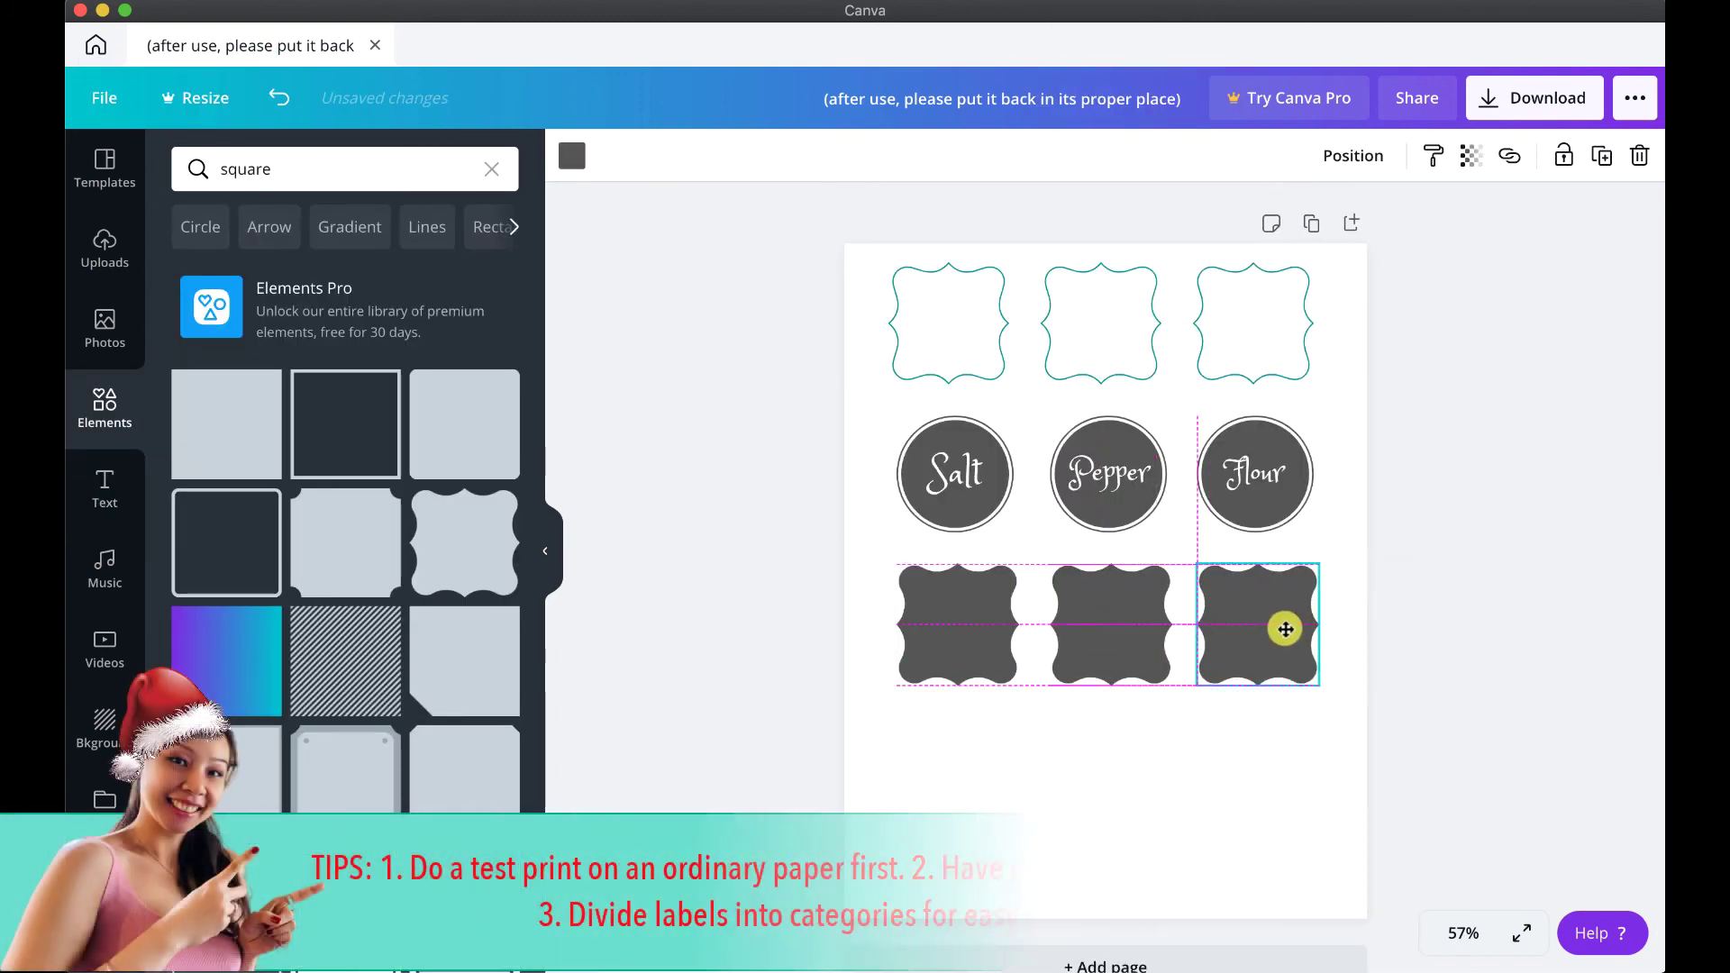
pyautogui.click(916, 328)
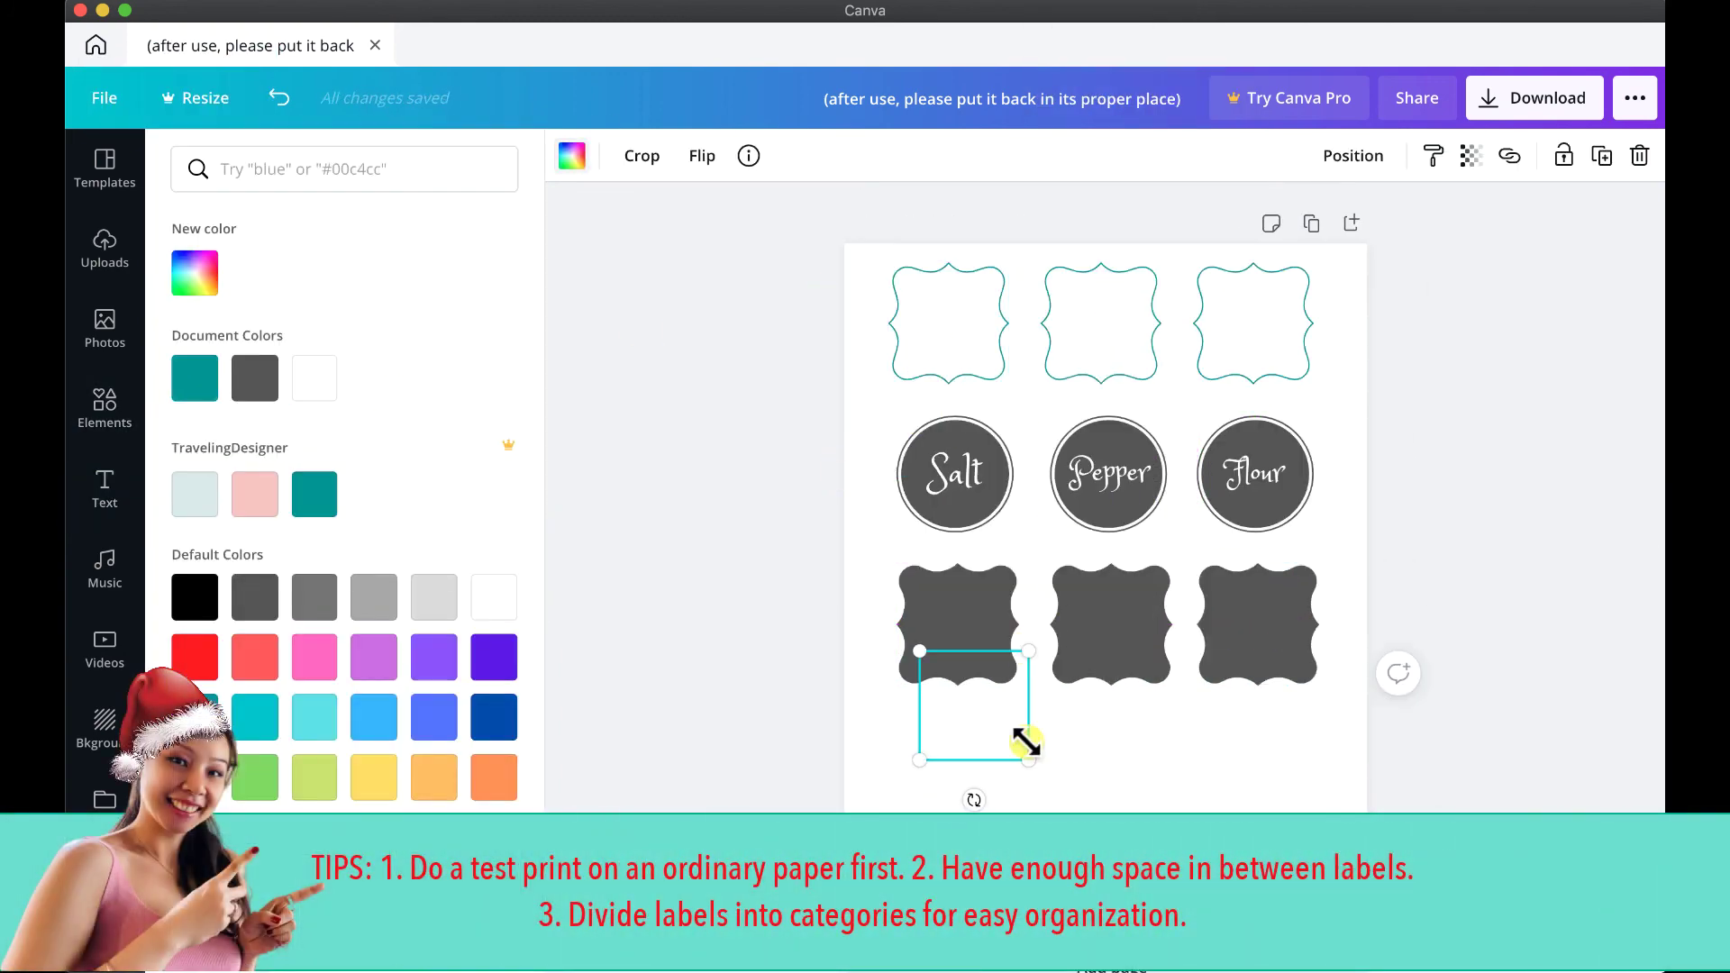
pyautogui.click(1085, 747)
pyautogui.moveTo(1011, 688); pyautogui.dragTo(1010, 574)
pyautogui.rightClick(1000, 618)
pyautogui.click(1097, 782)
pyautogui.click(992, 613)
# Replace the second and third plain dark squares with copies of the white-outlined one, evenly spaced in the row.
pyautogui.click(1257, 631)
pyautogui.keyDown('shift'); pyautogui.click(1101, 637); pyautogui.keyUp('shift')
pyautogui.press('Delete')
pyautogui.moveTo(913, 641); pyautogui.dragTo(1204, 645)
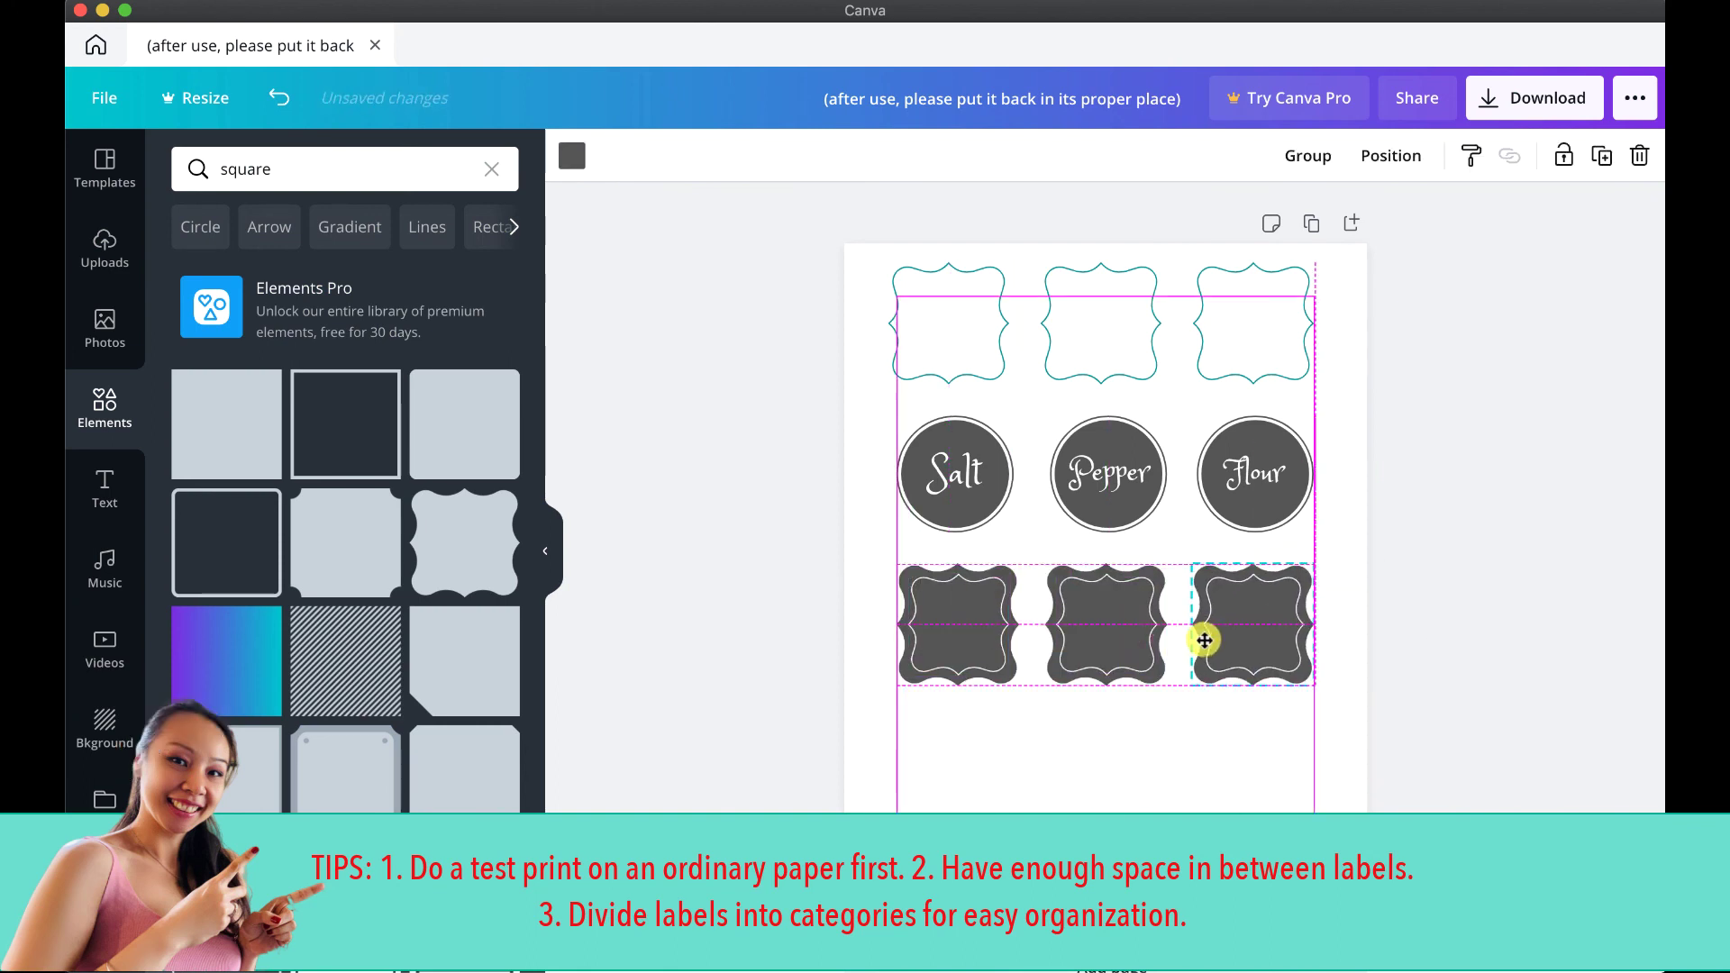
# Duplicate the white script text onto the dark scalloped labels and reword it as "Pens", "Toys" and "Paper".
pyautogui.moveTo(960, 480); pyautogui.dragTo(966, 736)
pyautogui.doubleClick(1118, 628)
pyautogui.write('Toys')
pyautogui.moveTo(988, 635); pyautogui.dragTo(1273, 687)
pyautogui.doubleClick(1269, 628)
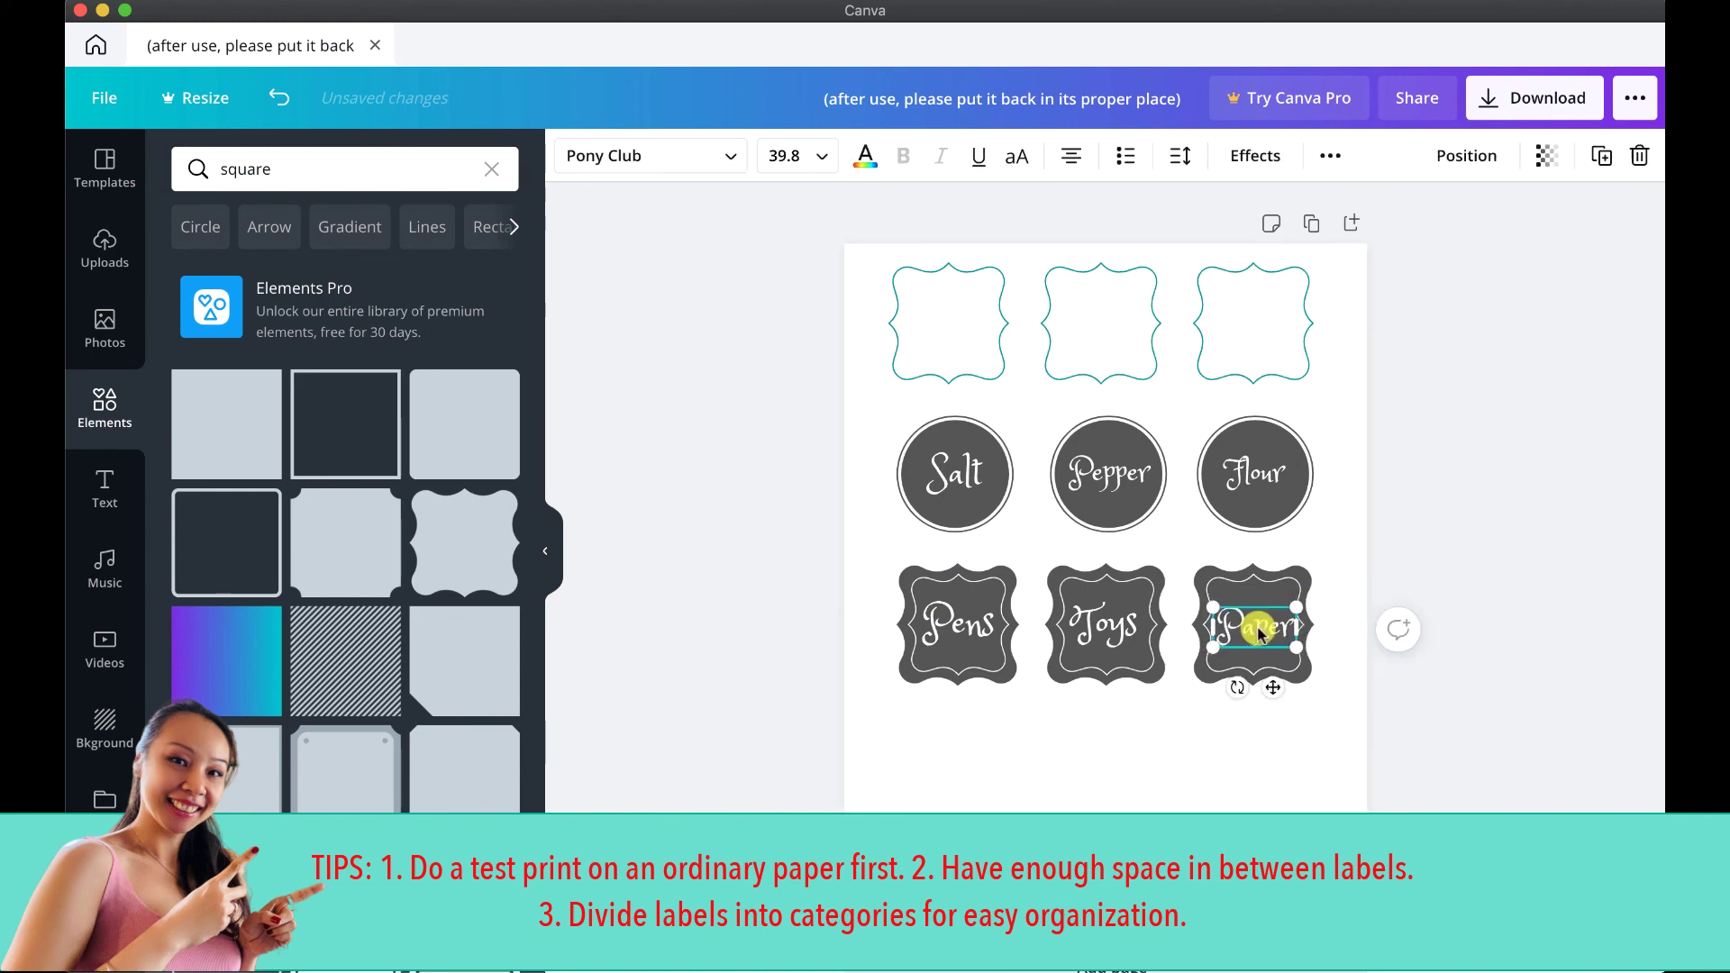
pyautogui.click(1172, 401)
# Search the elements library for "rectangle border".
pyautogui.scroll(-15, 502, 622)
pyautogui.tripleClick(344, 168)
pyautogui.write('rectangle')
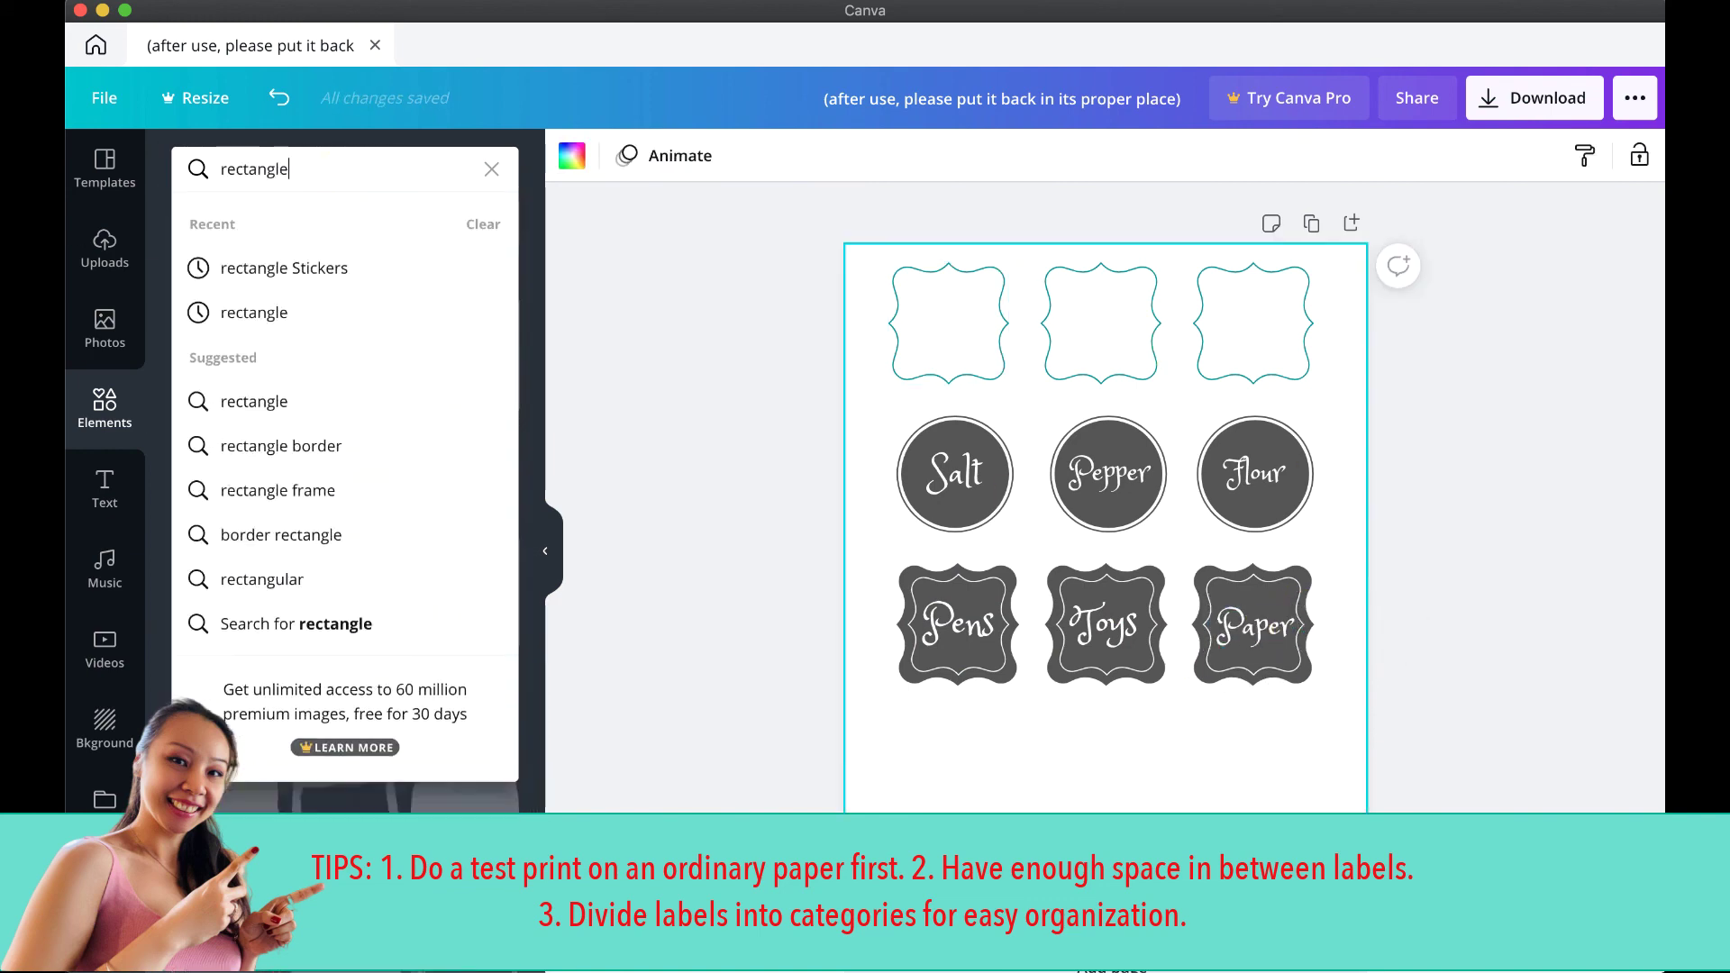
pyautogui.click(281, 446)
pyautogui.click(505, 548)
pyautogui.click(572, 155)
pyautogui.click(314, 595)
pyautogui.moveTo(1144, 622); pyautogui.dragTo(1038, 721)
pyautogui.press('Delete')
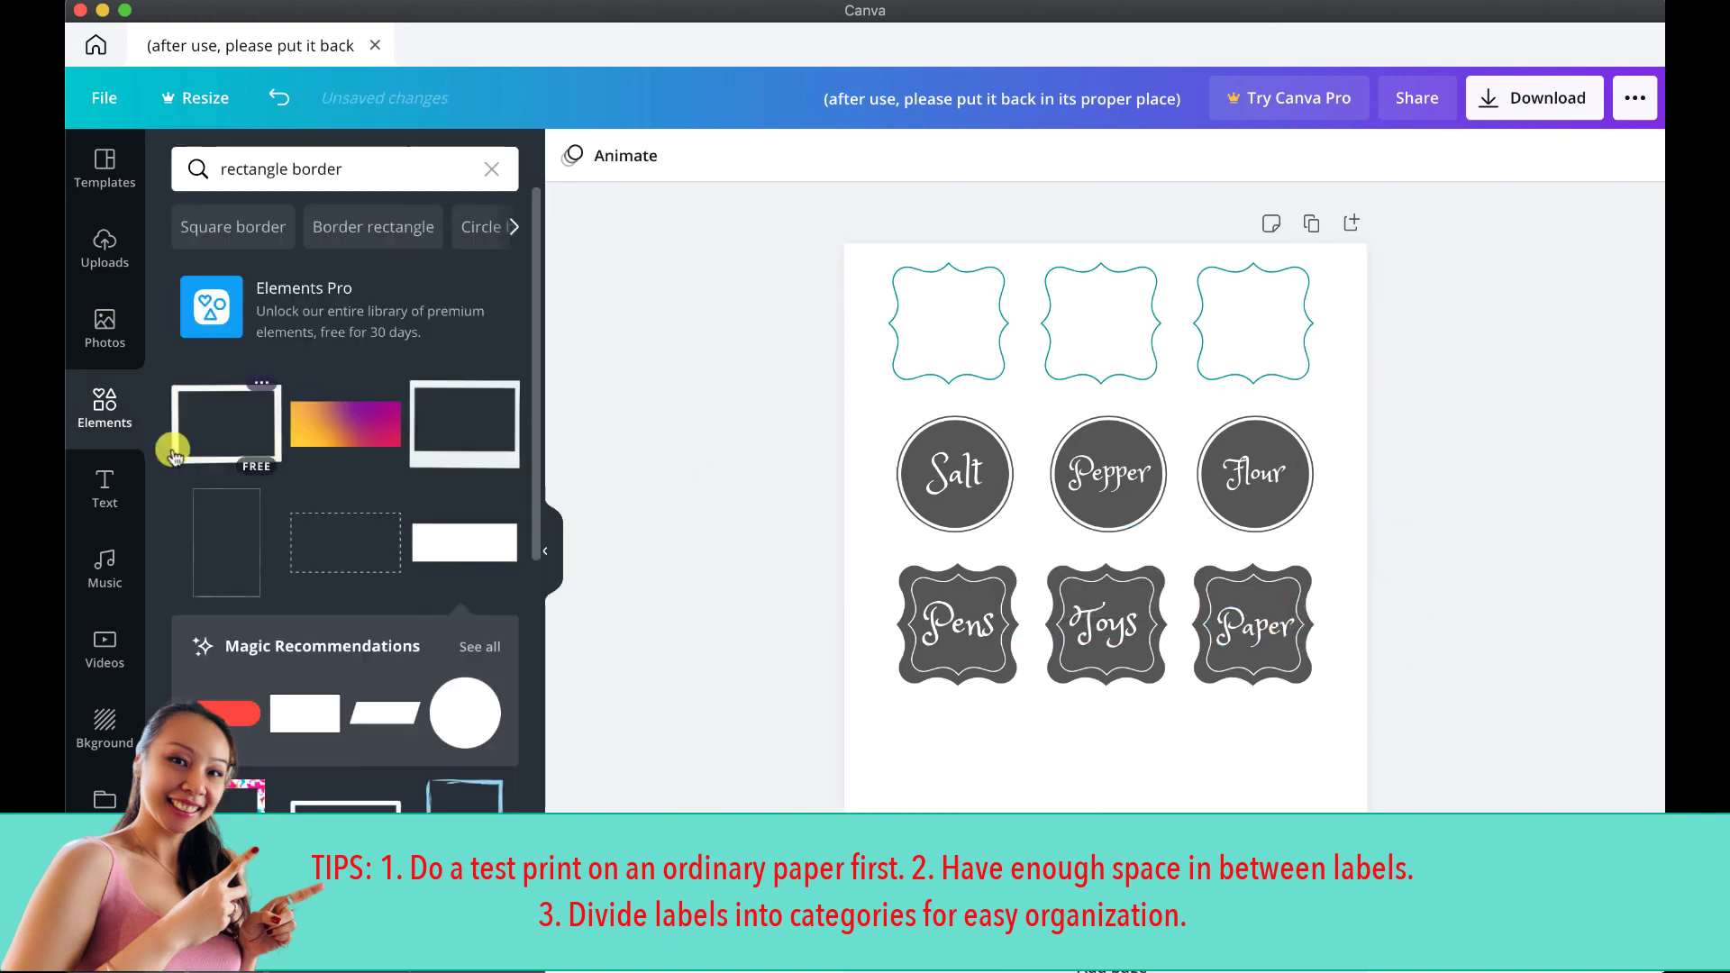
# Add a parallelogram from the related recommendations below the "Pens" label, colour it pale teal and enlarge it.
pyautogui.scroll(-3, 172, 450)
pyautogui.click(475, 436)
pyautogui.click(463, 359)
pyautogui.moveTo(1106, 581); pyautogui.dragTo(1003, 739)
pyautogui.click(571, 155)
pyautogui.click(194, 494)
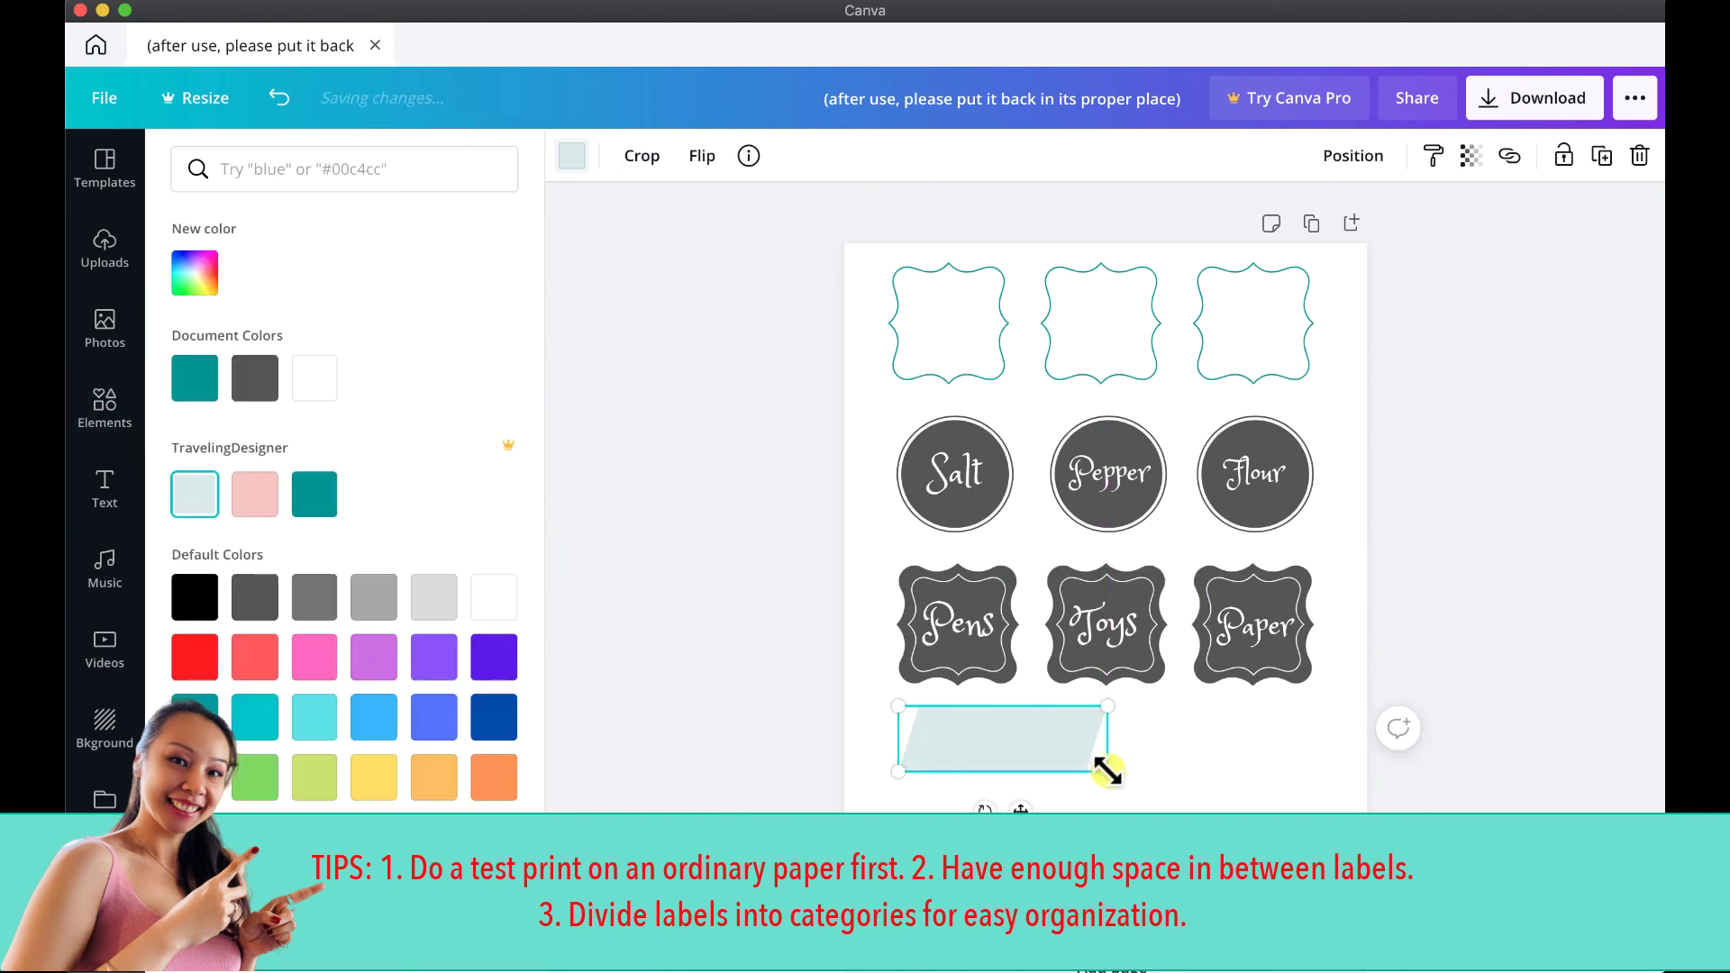
pyautogui.moveTo(1108, 770); pyautogui.dragTo(1156, 786)
# Duplicate the parallelogram, make the copy pink and slightly smaller on top of the original, then group and scale down the pair.
pyautogui.press('super+d')
pyautogui.moveTo(1045, 765); pyautogui.dragTo(1009, 849)
pyautogui.scroll(-8, 486, 685)
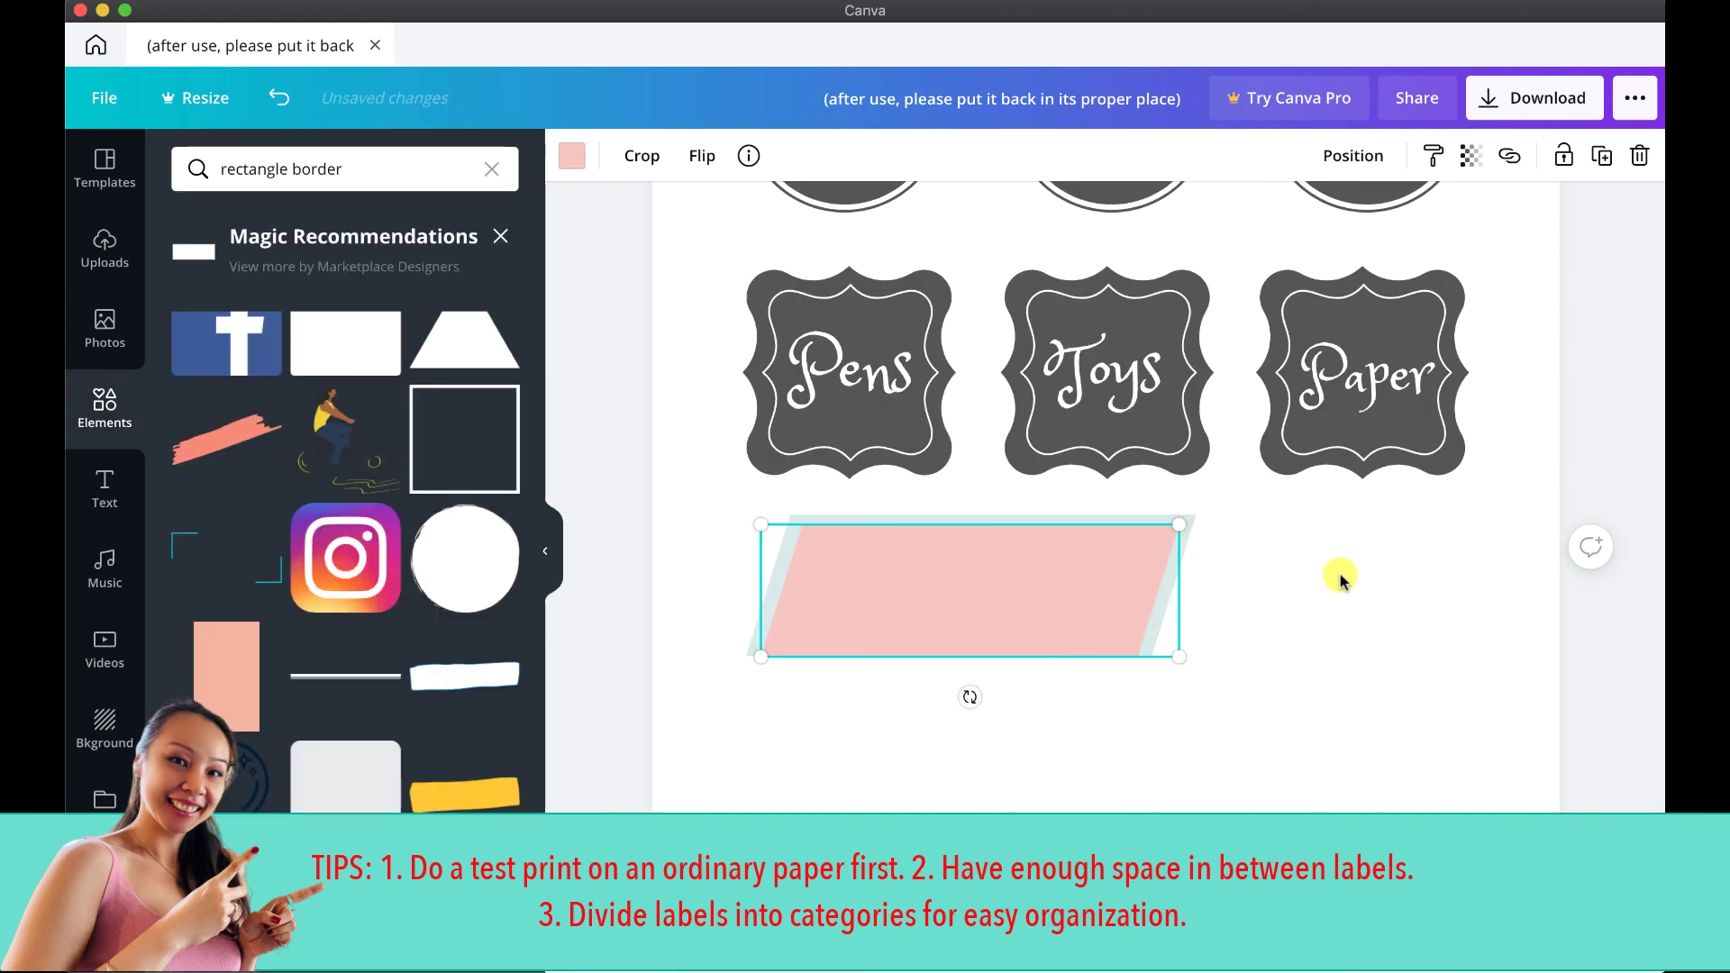
pyautogui.moveTo(1176, 655); pyautogui.dragTo(1140, 644)
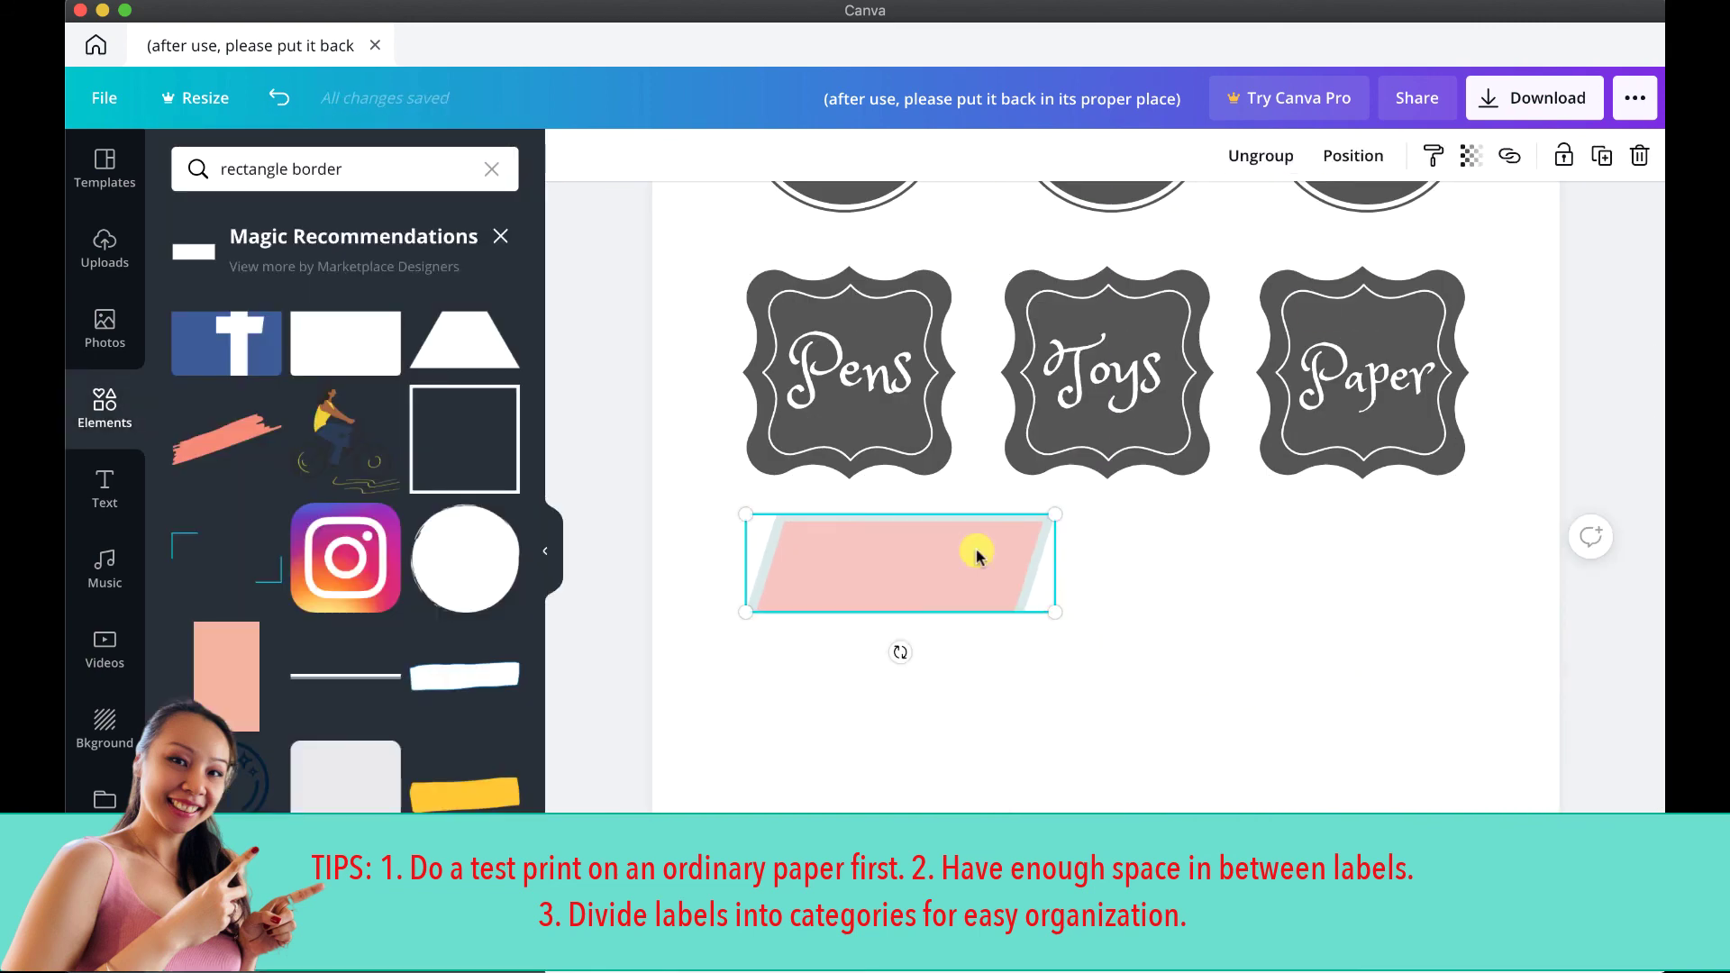
pyautogui.scroll(3, 901, 694)
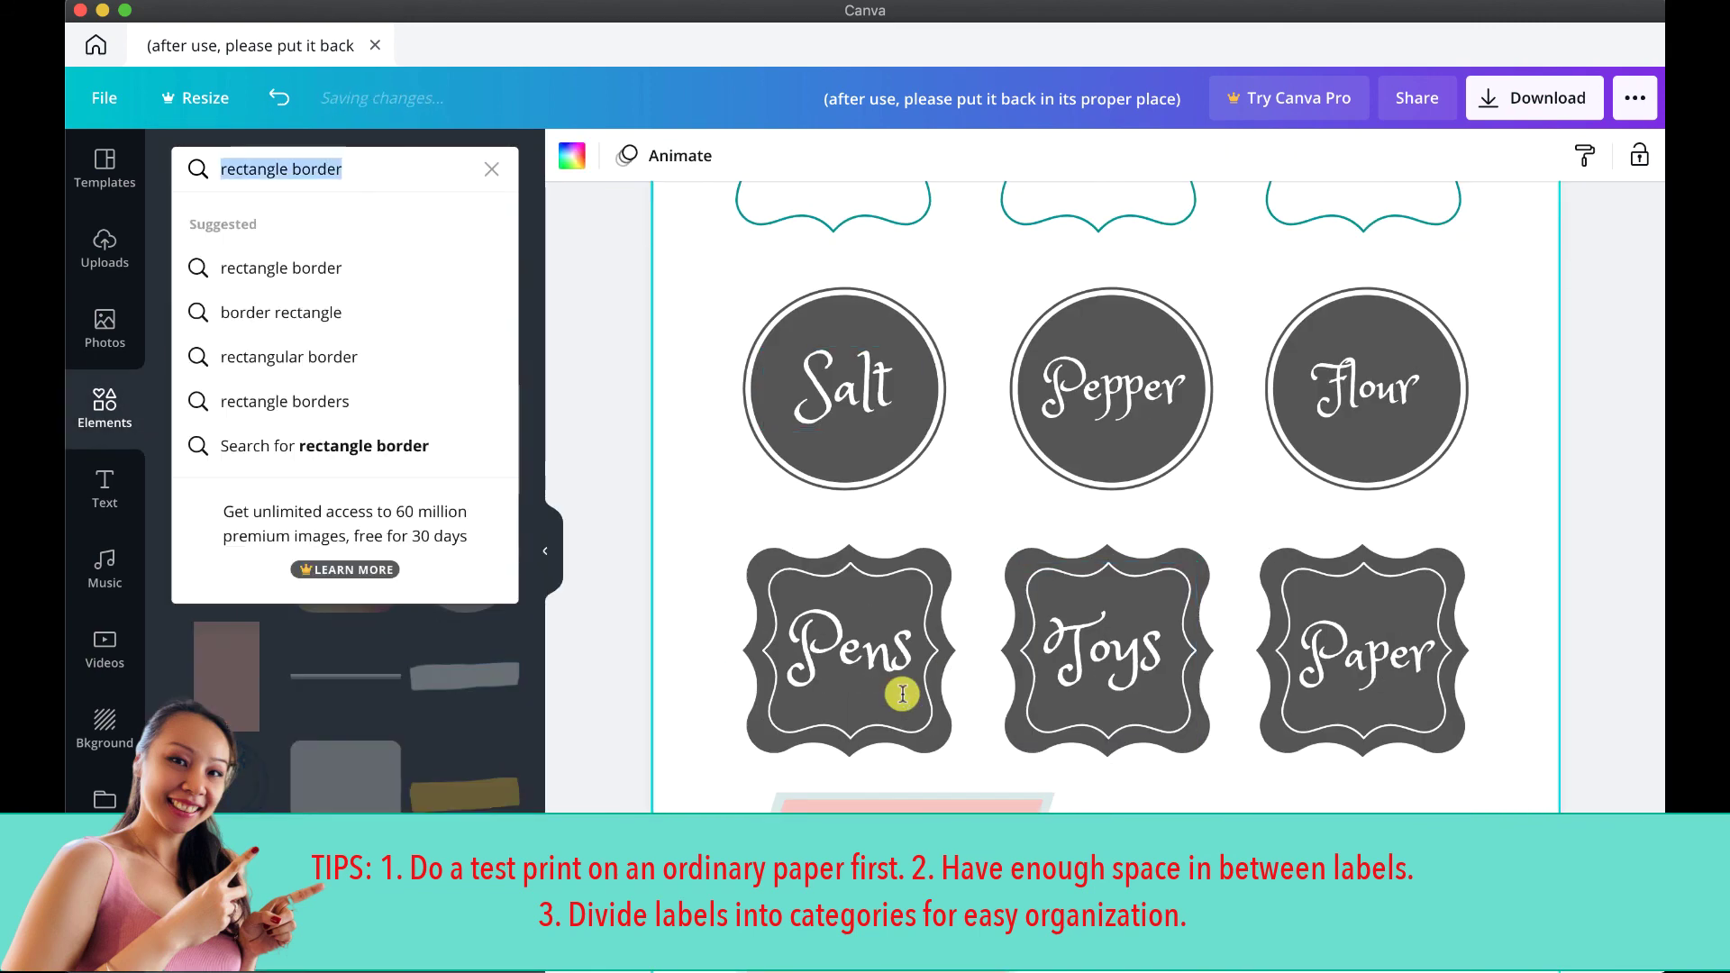
# Search the elements library for "label" and add the arrow-ended tag in dark grey beside the upper pink parallelogram.
pyautogui.write('label')
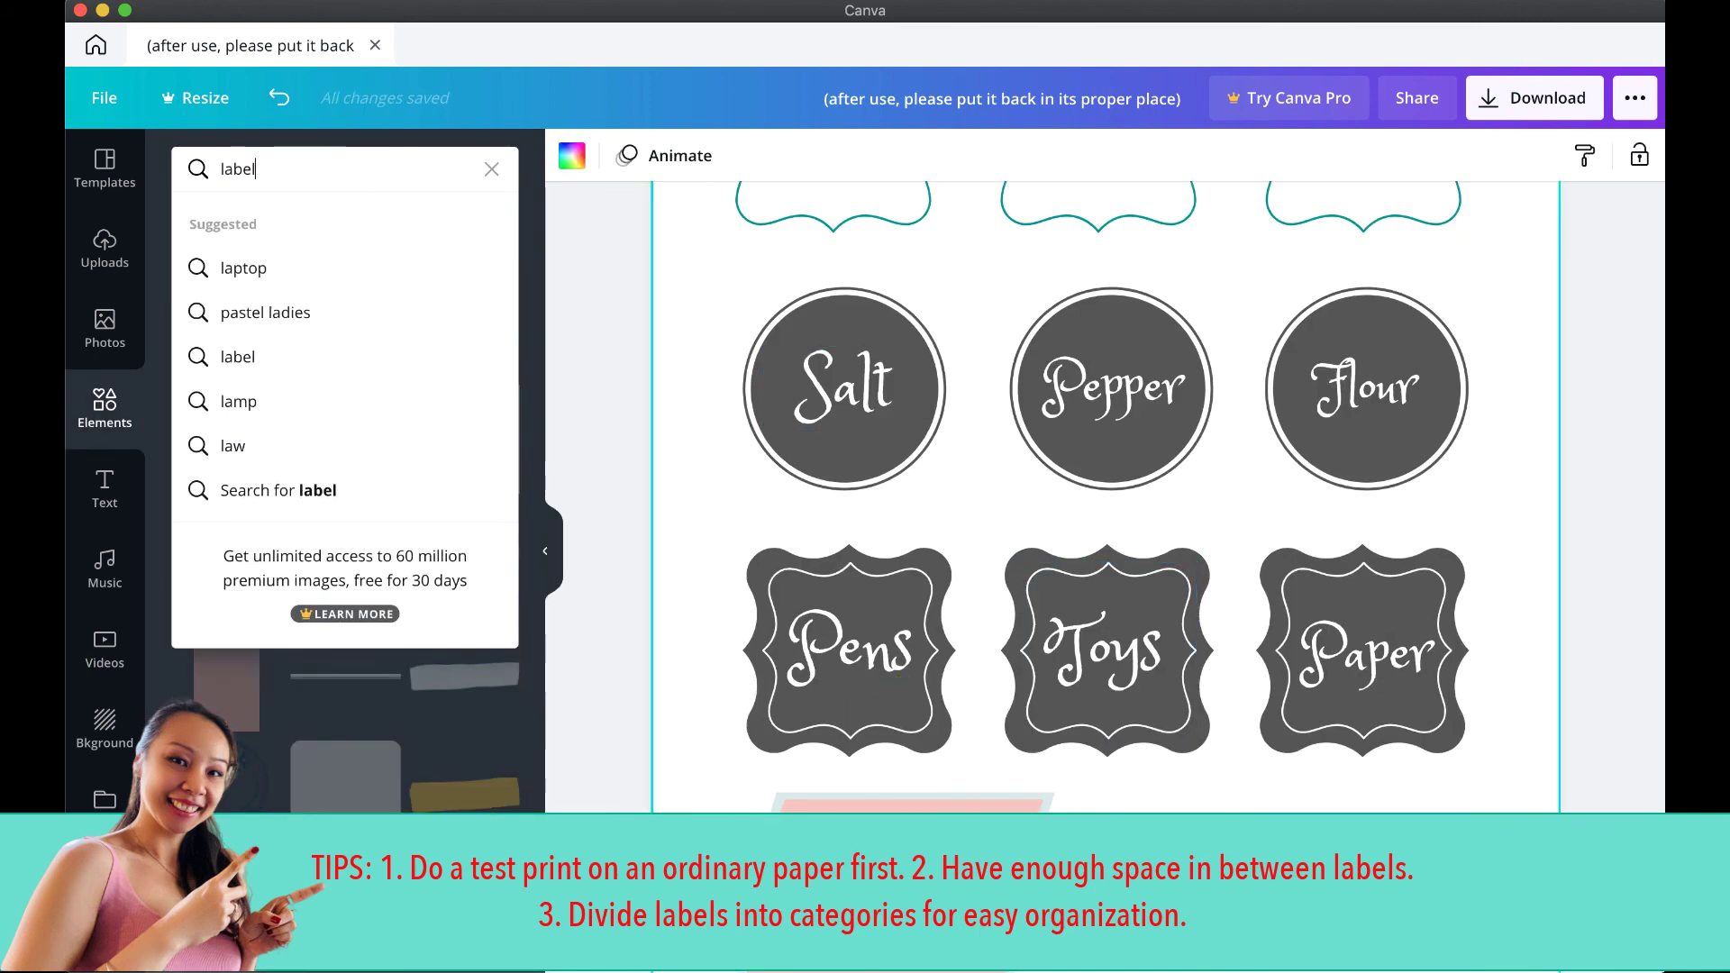
pyautogui.press('Return')
pyautogui.scroll(-10, 455, 588)
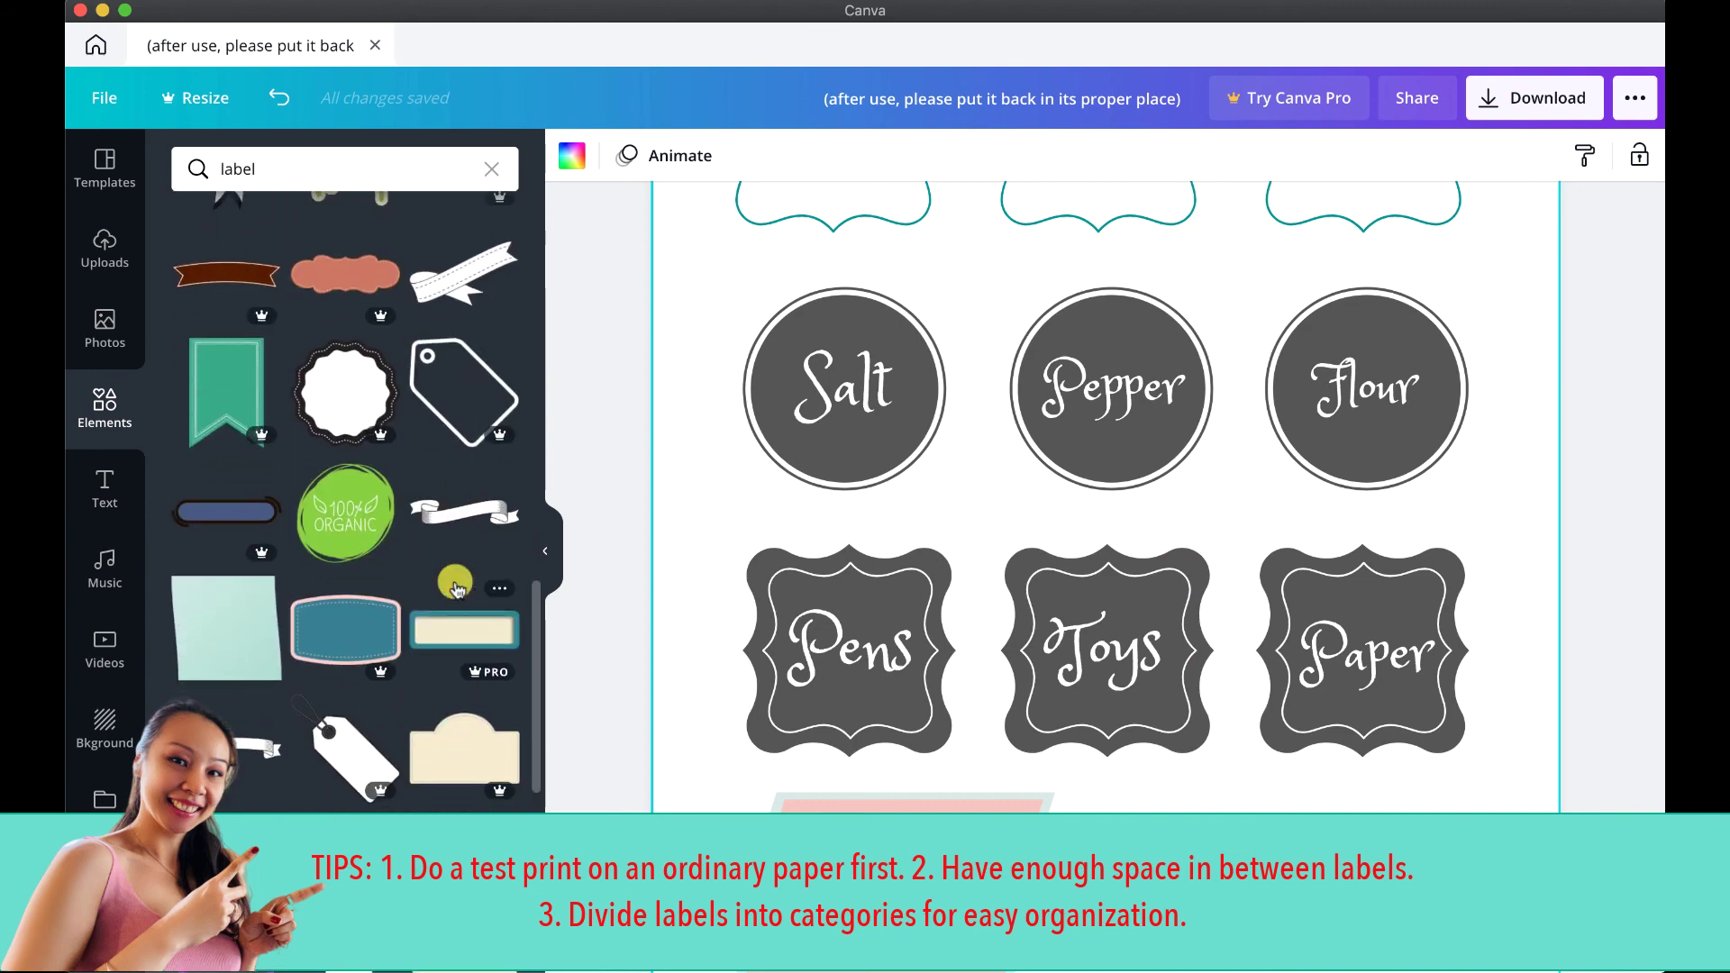
pyautogui.scroll(8, 455, 581)
pyautogui.click(228, 495)
pyautogui.moveTo(925, 441); pyautogui.dragTo(1111, 555)
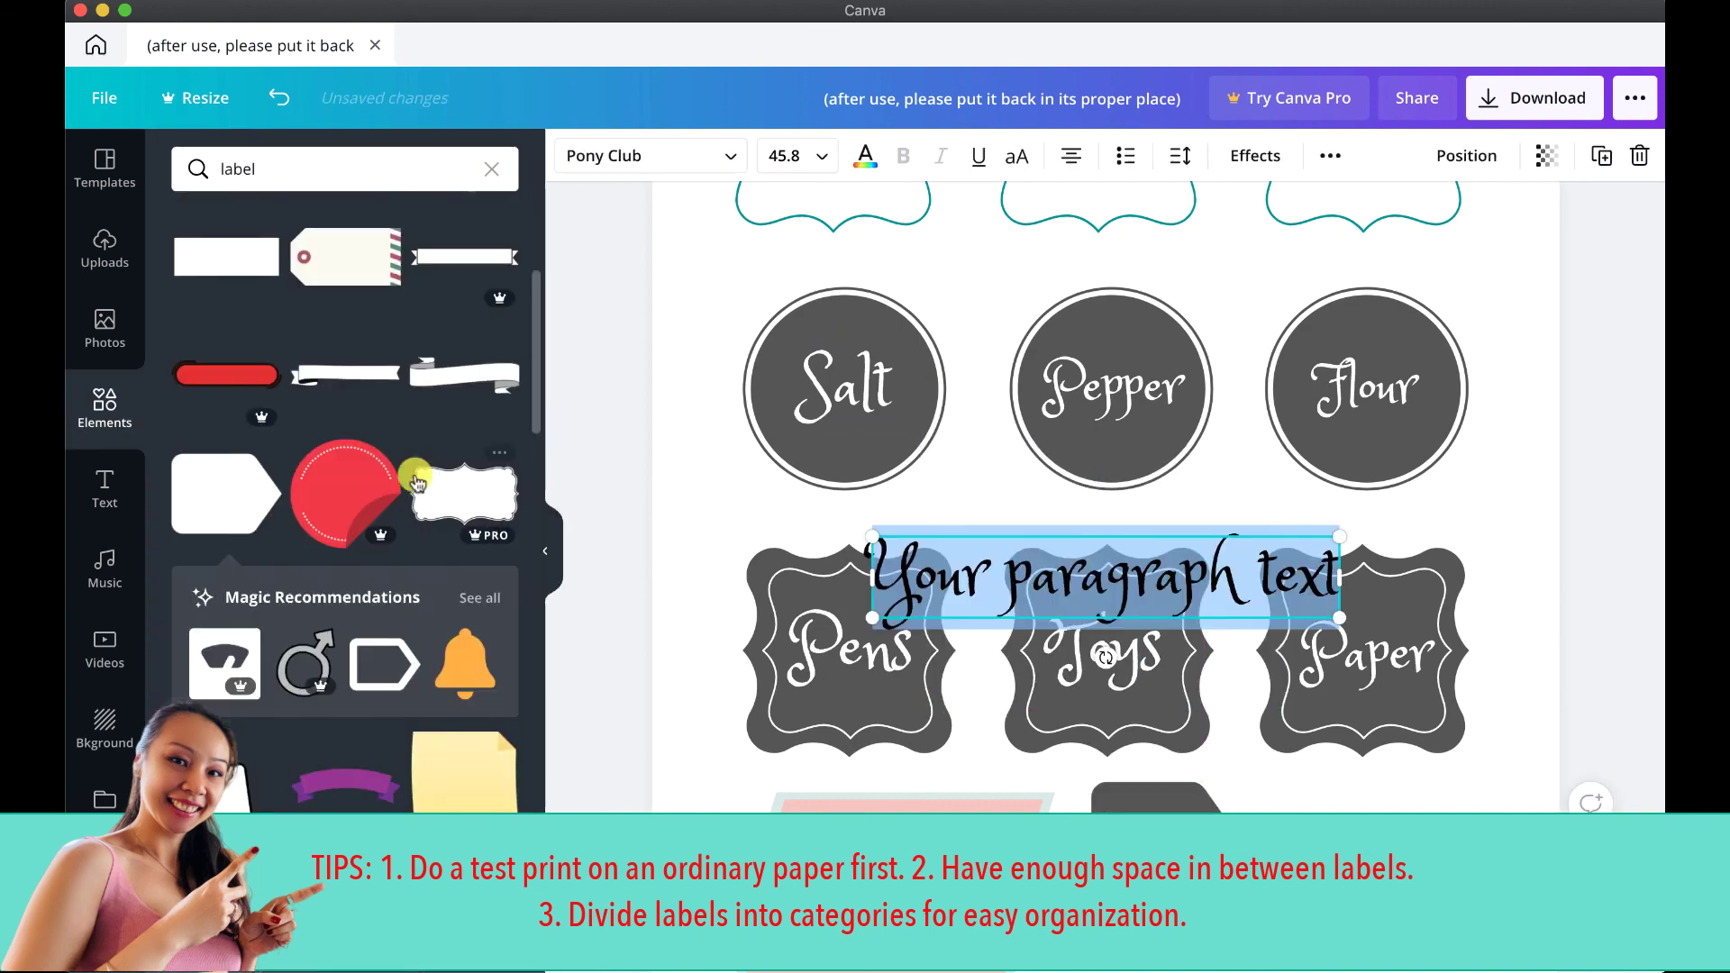
# Add the text "mon" in bold white Glacial Indifference at size 29.1 and rotate it to read vertically.
pyautogui.write('mon')
pyautogui.click(649, 155)
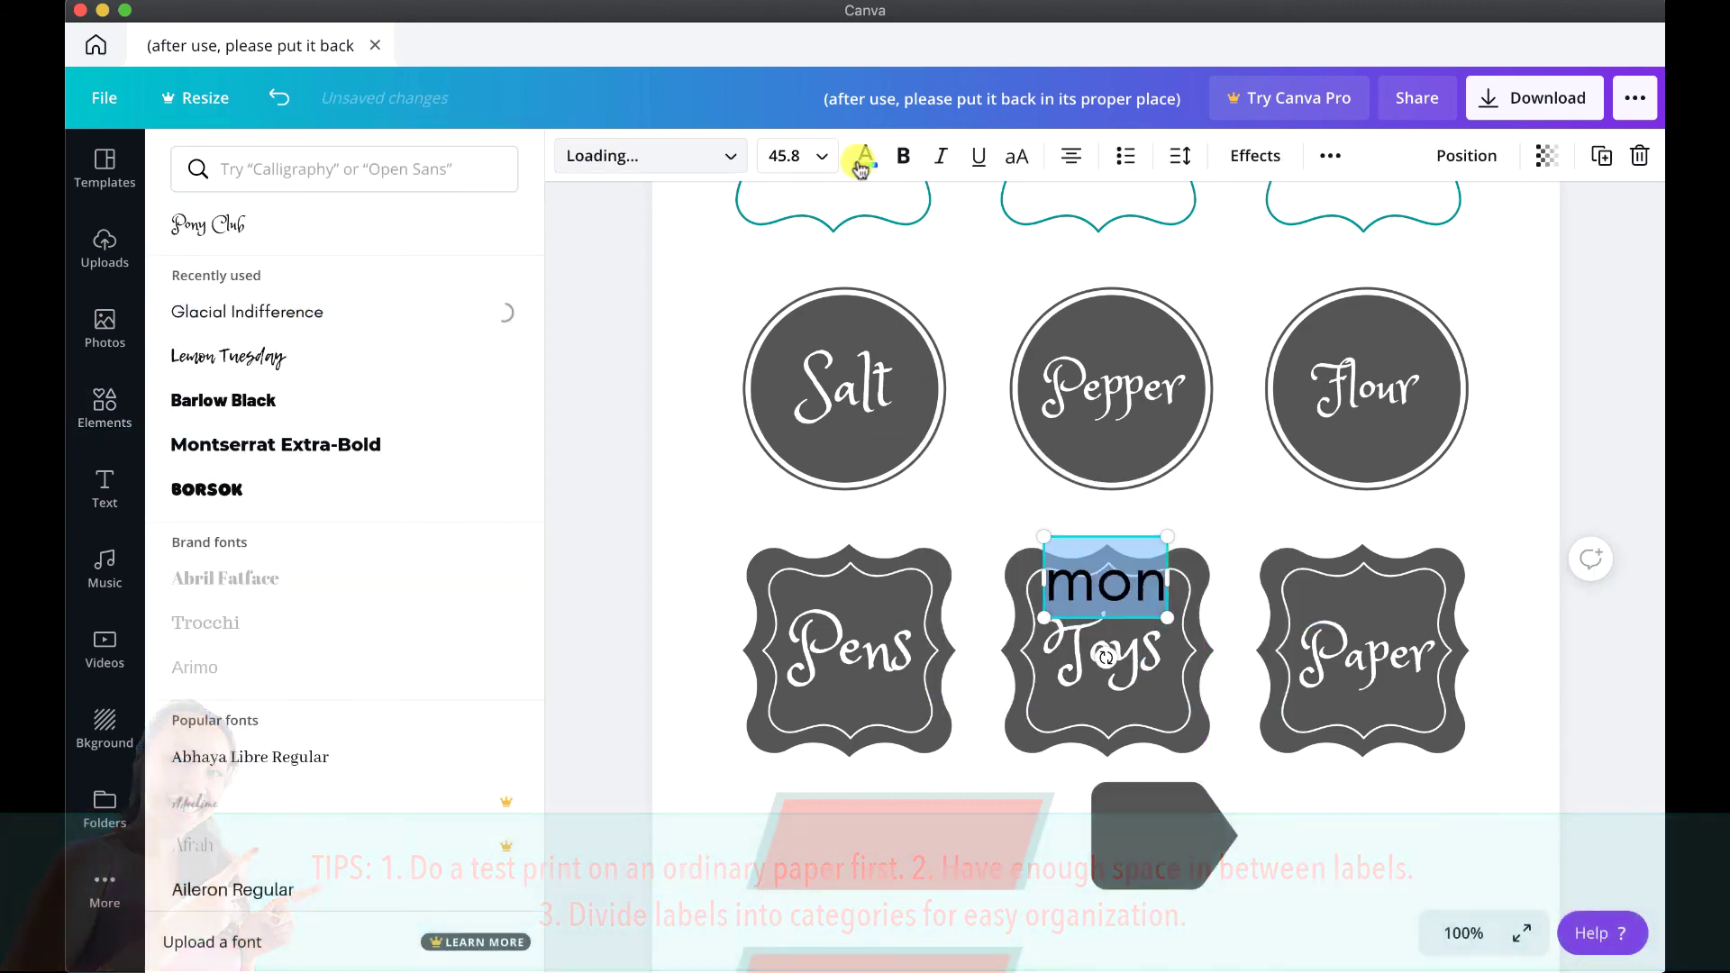
pyautogui.click(863, 161)
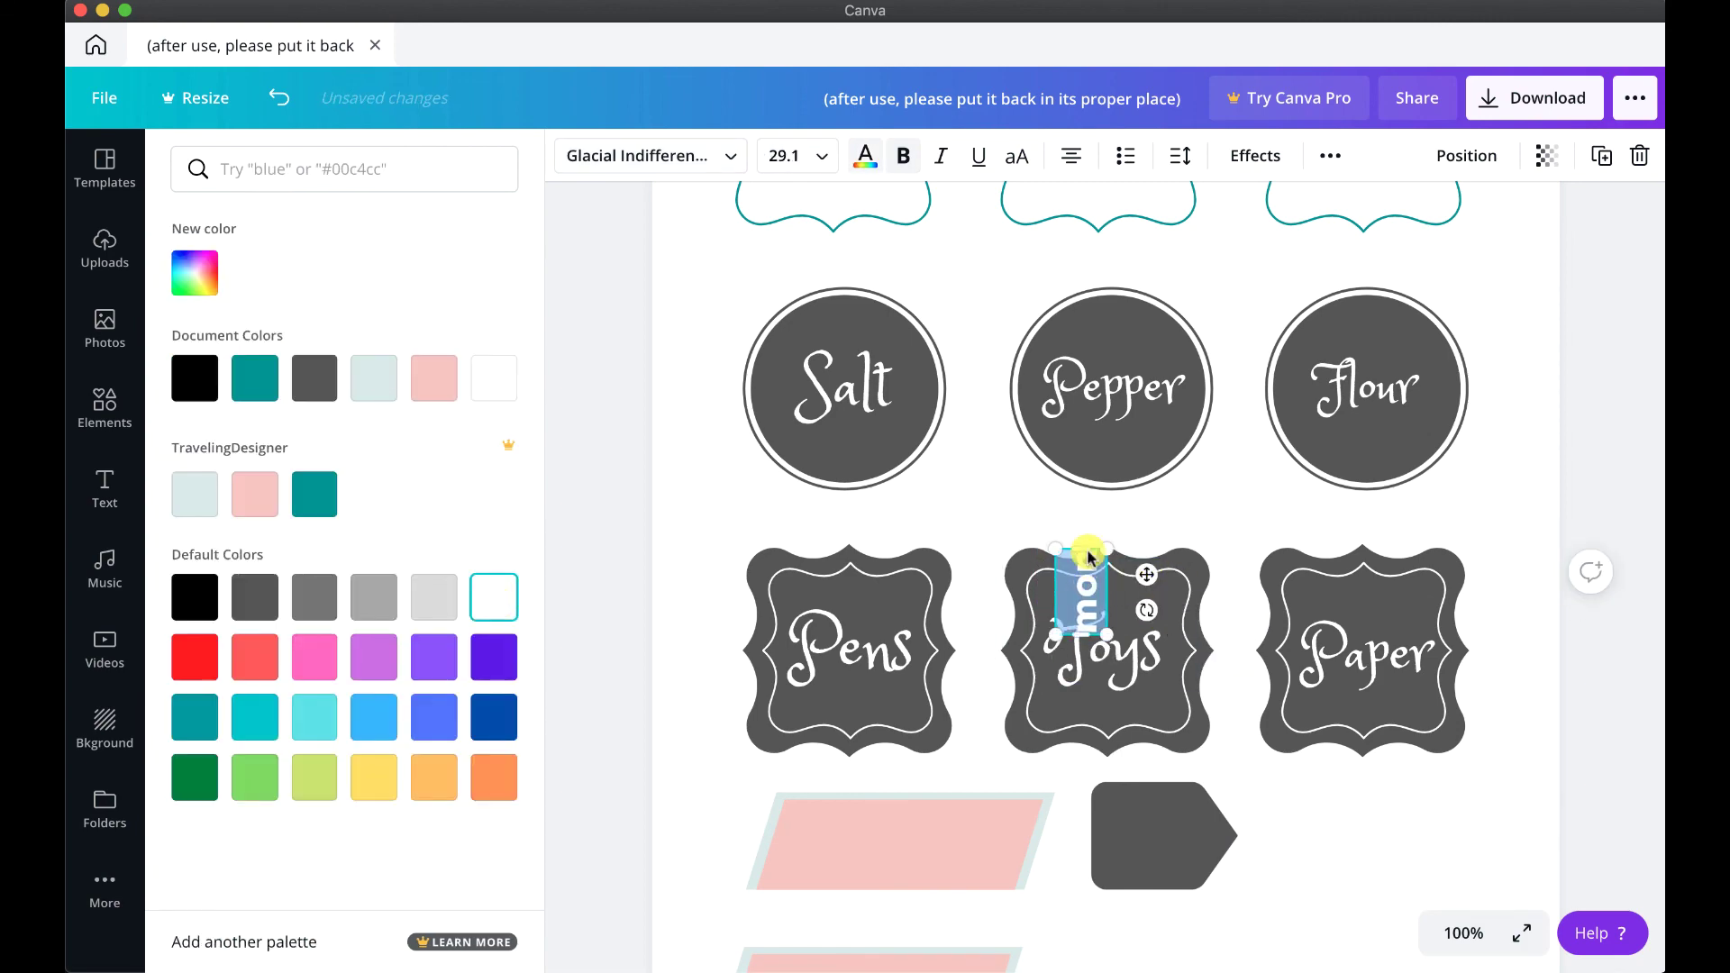
# Group the "mon" text with the dark grey tag and place a duplicate of the group directly below it.
pyautogui.moveTo(1298, 607); pyautogui.dragTo(1027, 726)
pyautogui.moveTo(1117, 653); pyautogui.dragTo(1117, 790)
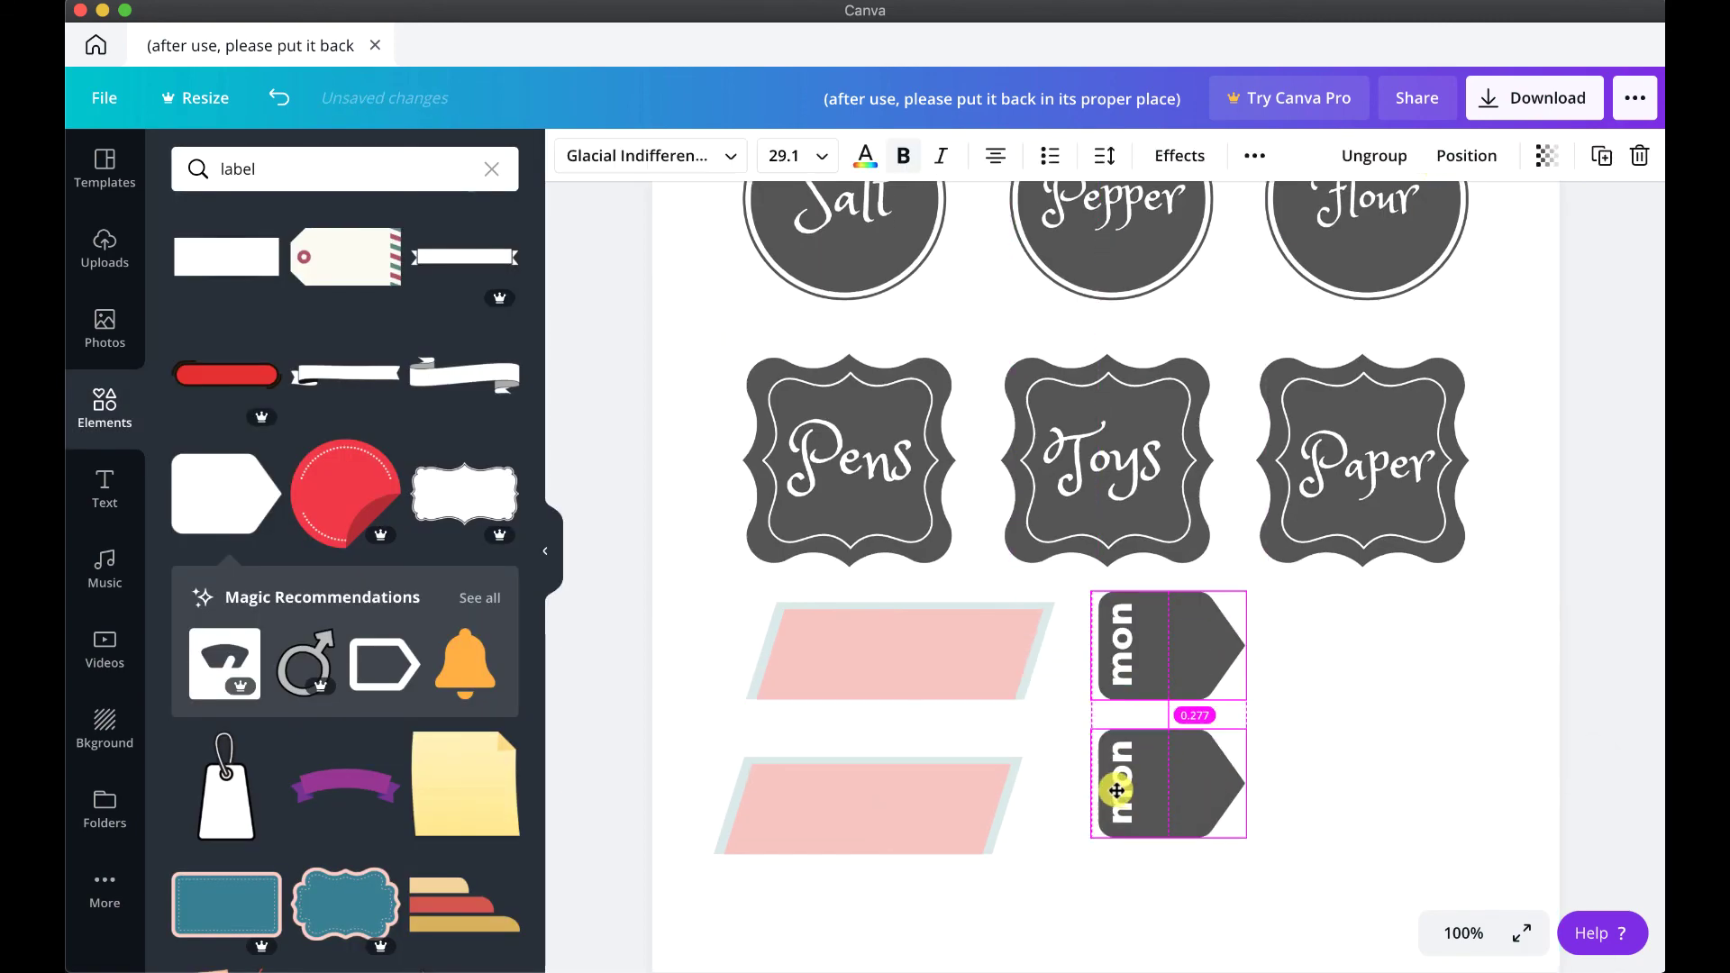